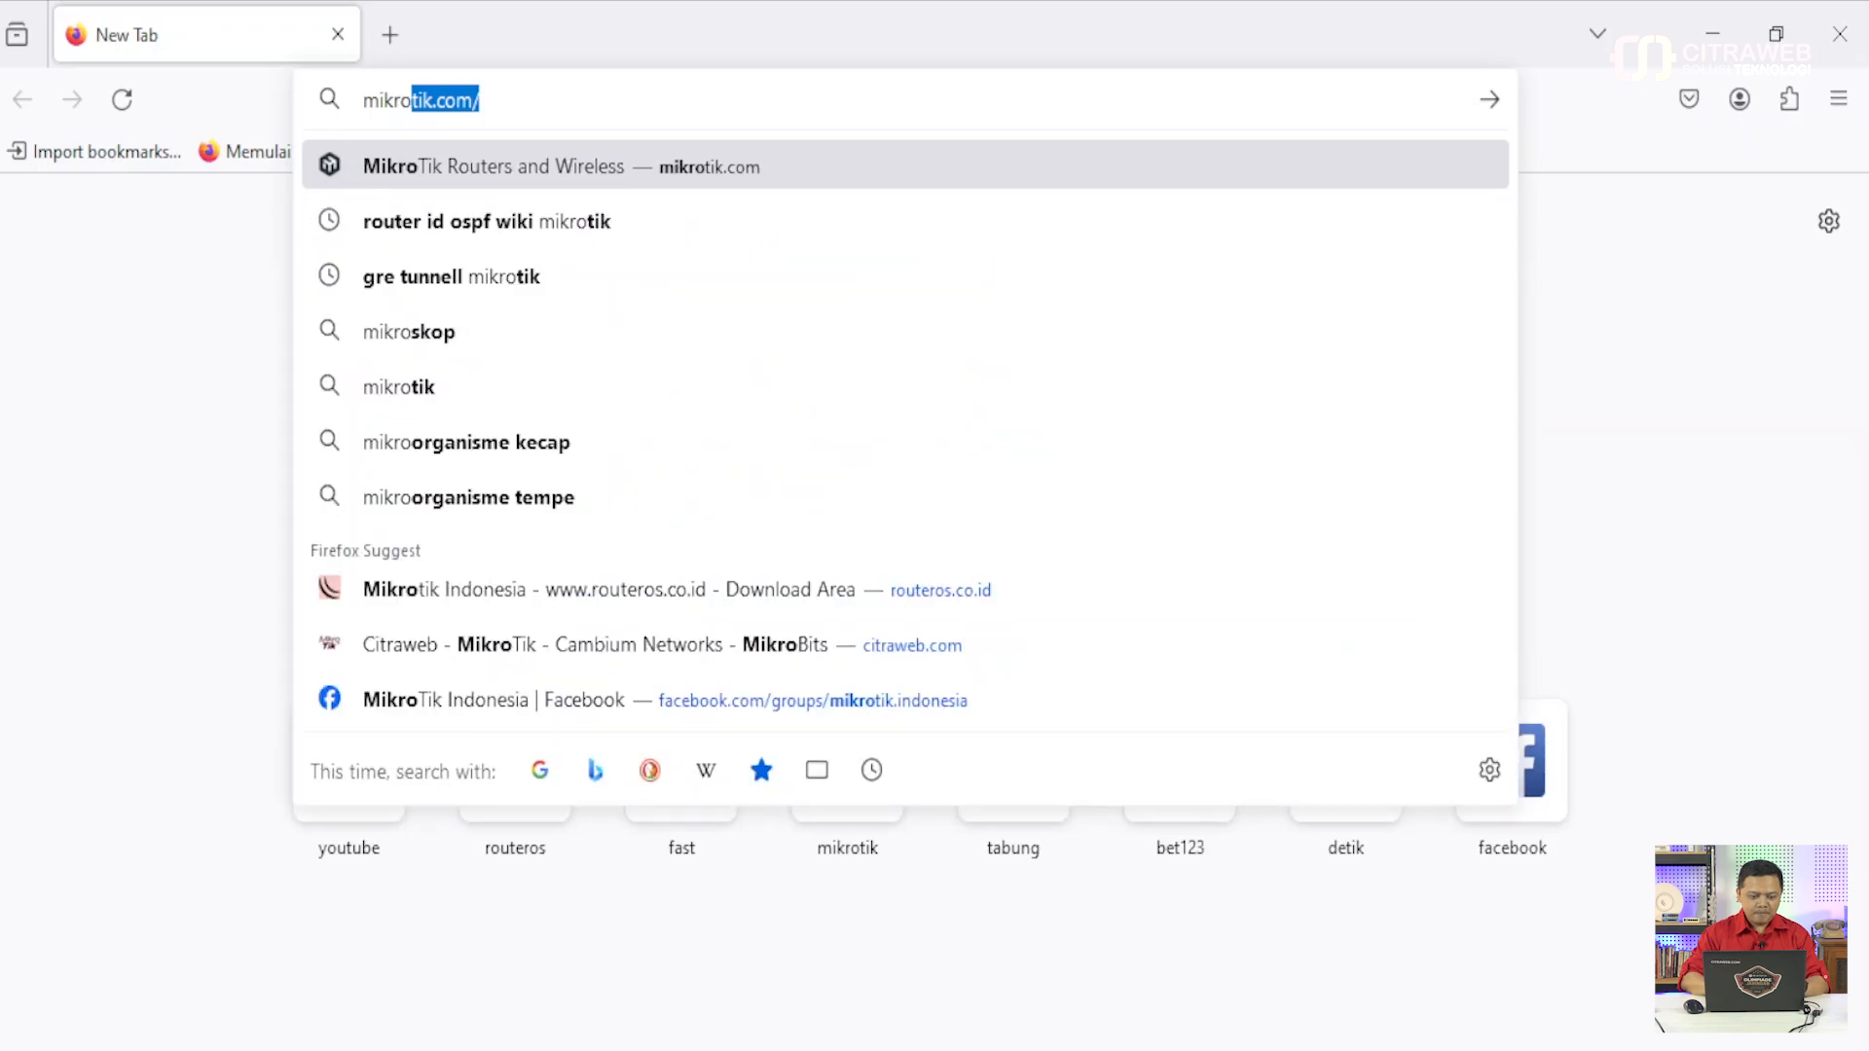
- Open the mikrotik.com website, and switch to the WinBox session of the router at 172.16.200.1
key(Return)
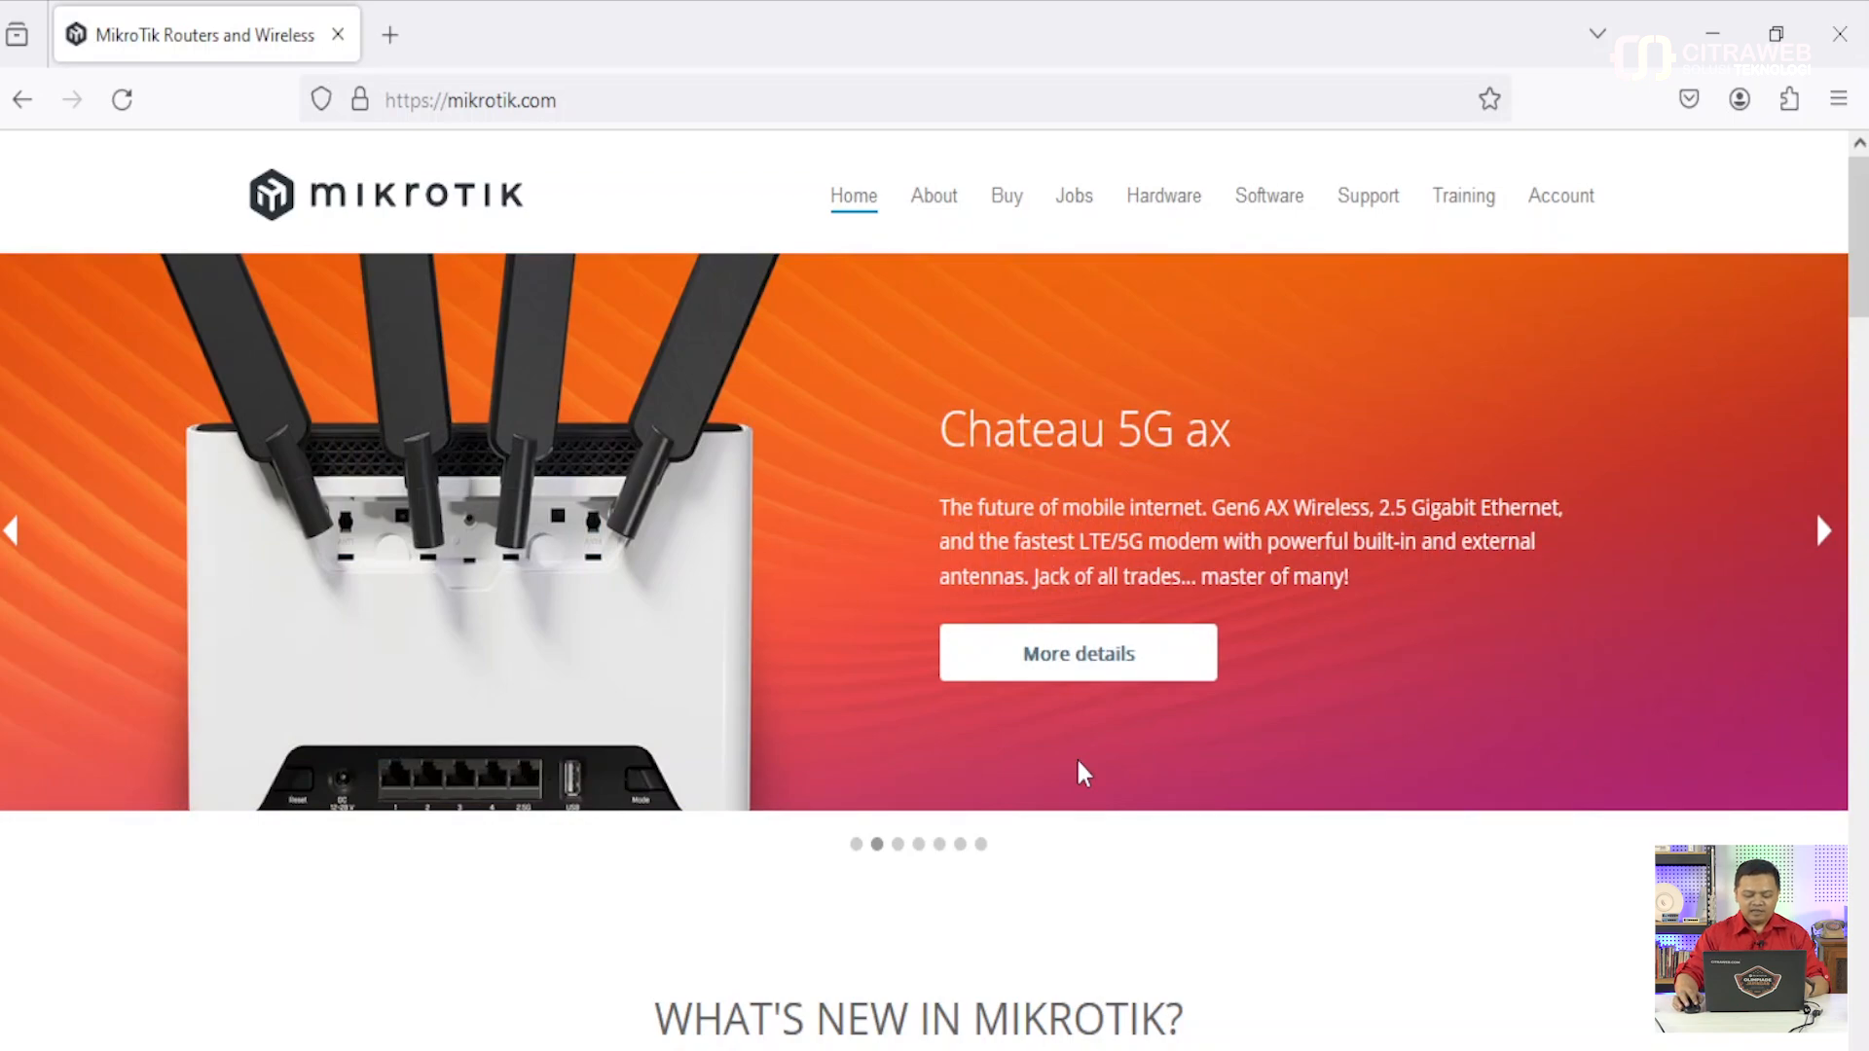
mouse_move(838, 1046)
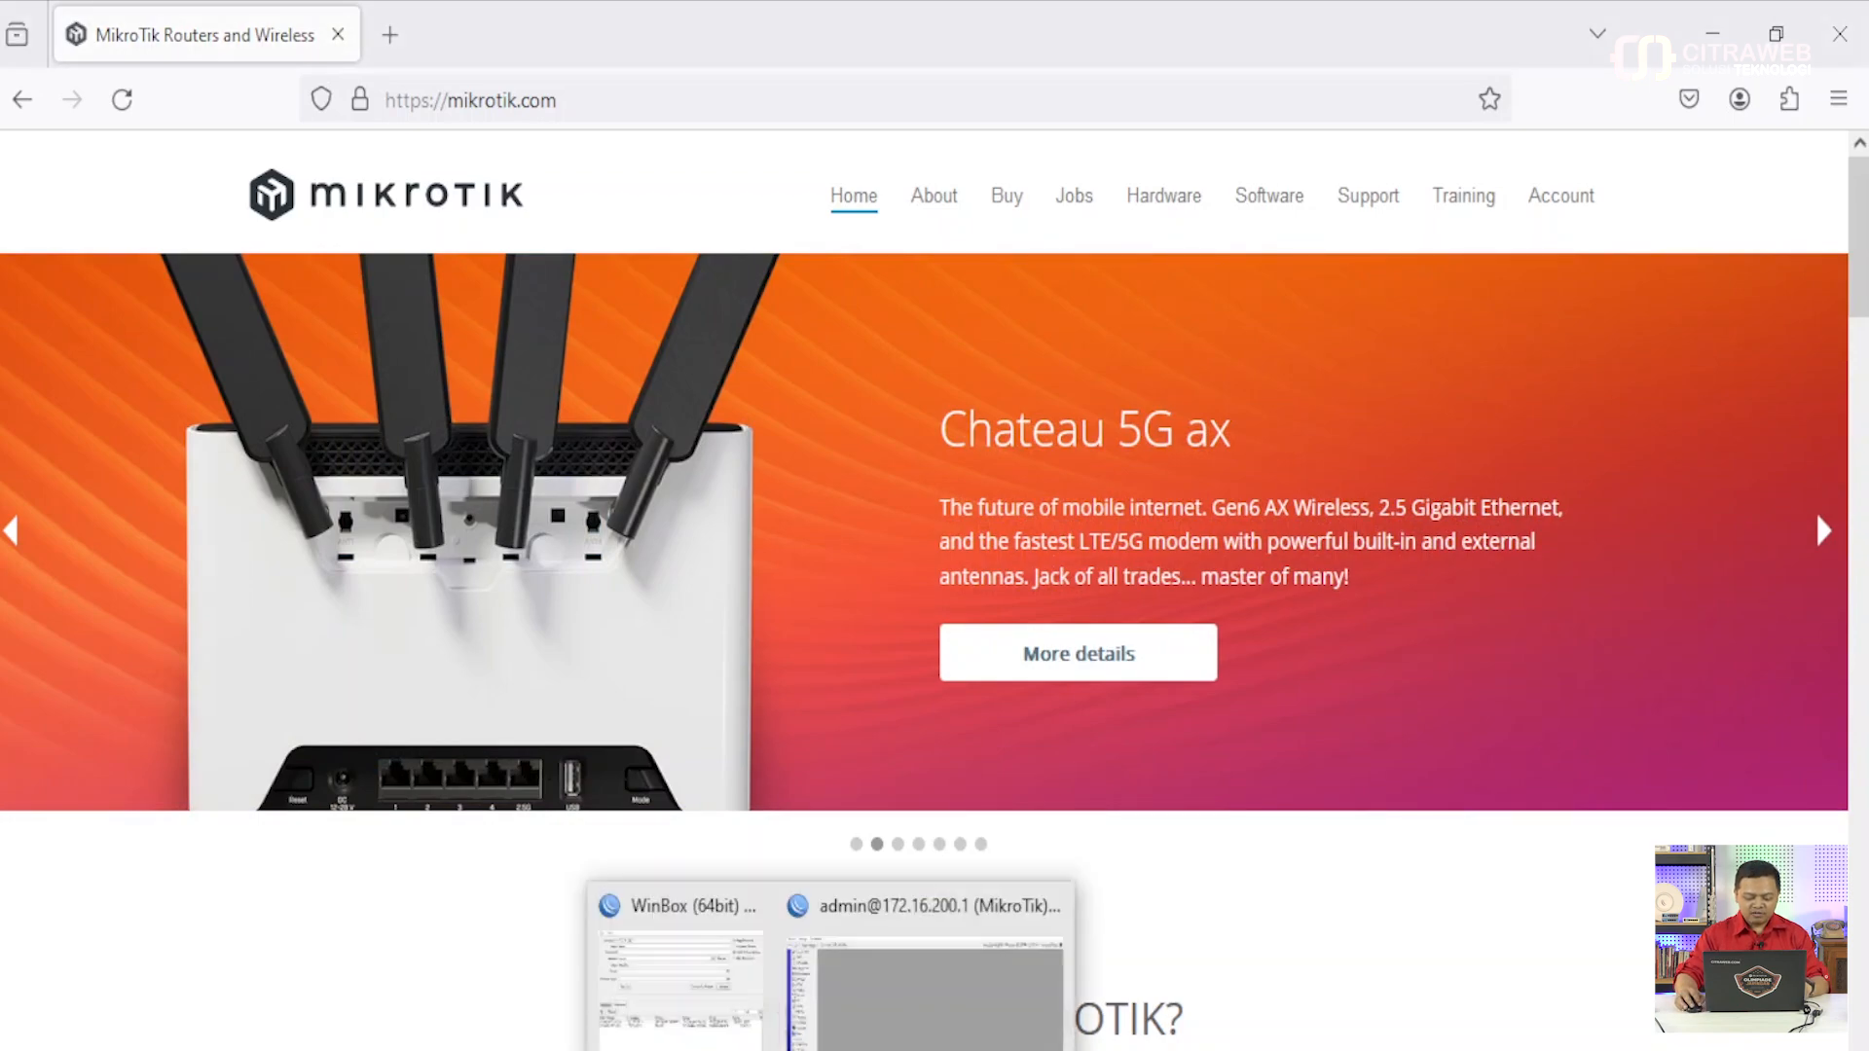
click(908, 1037)
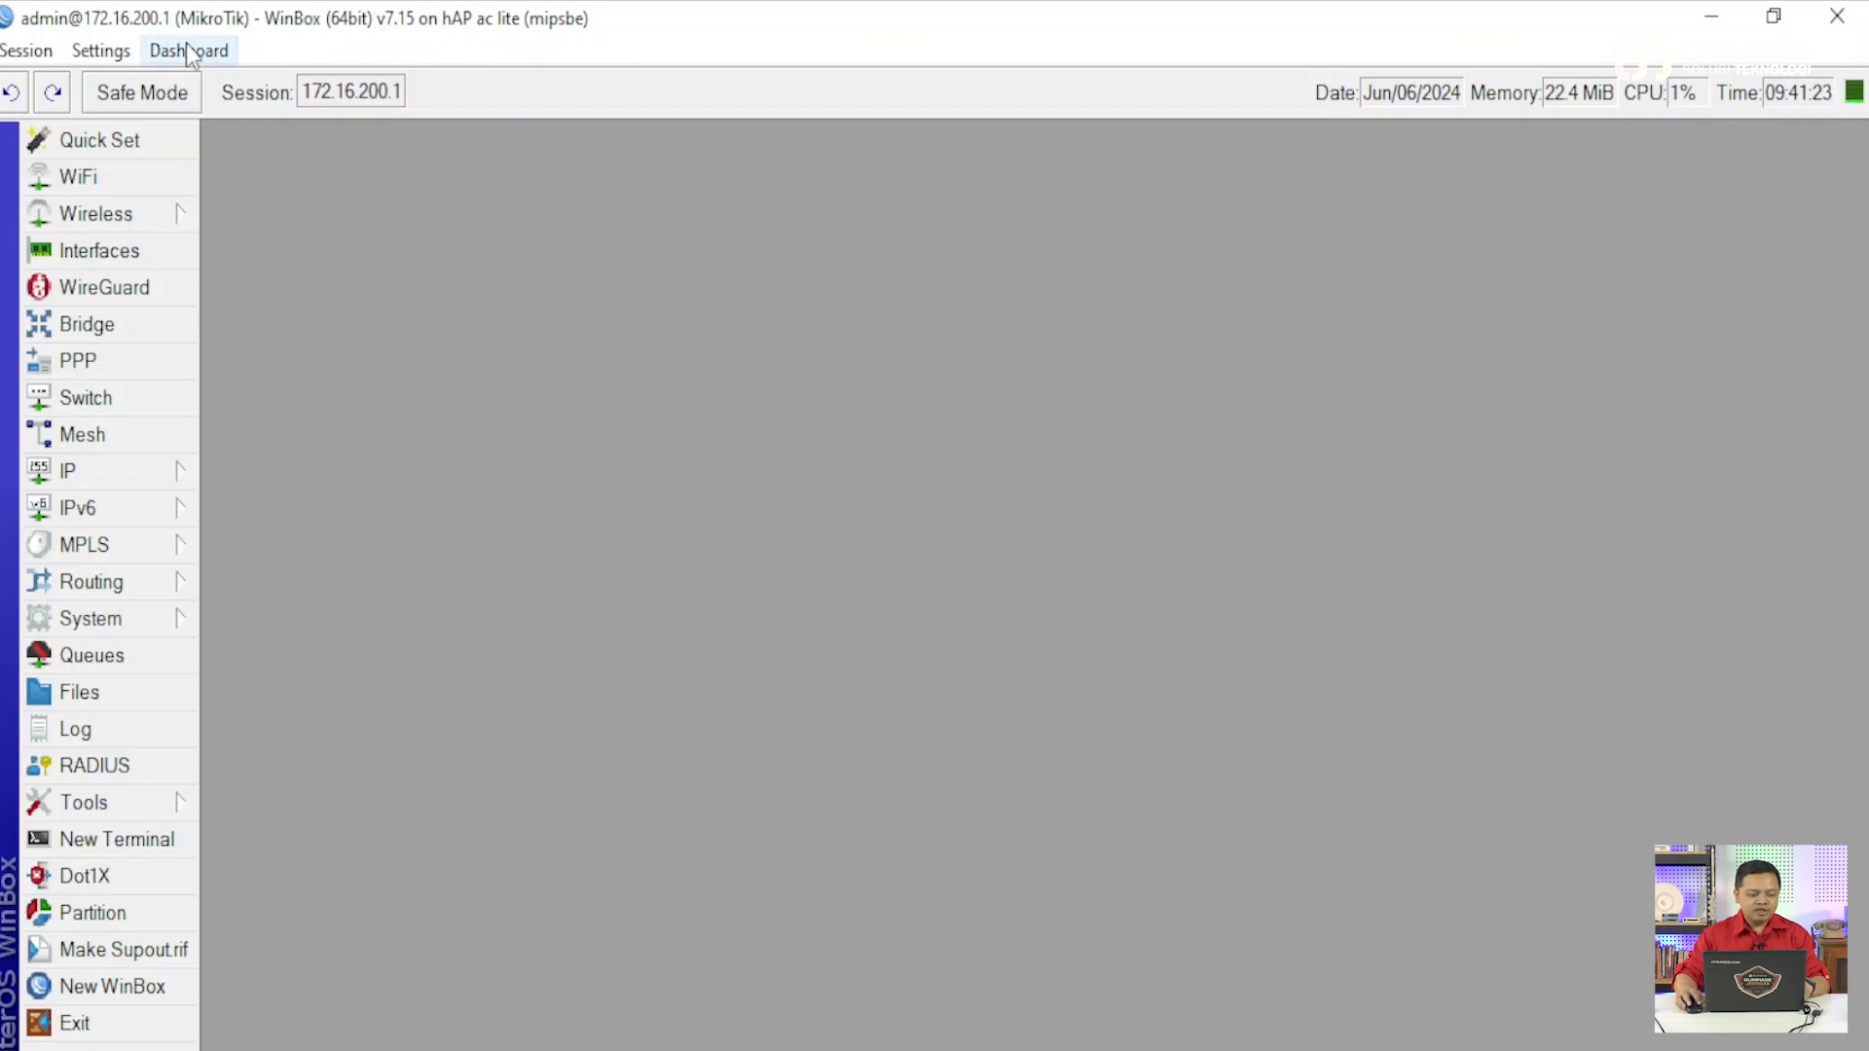
- Enlarge the interface, open the router's DNS settings and start a new entry in the DNS adlist
click(101, 50)
click(124, 163)
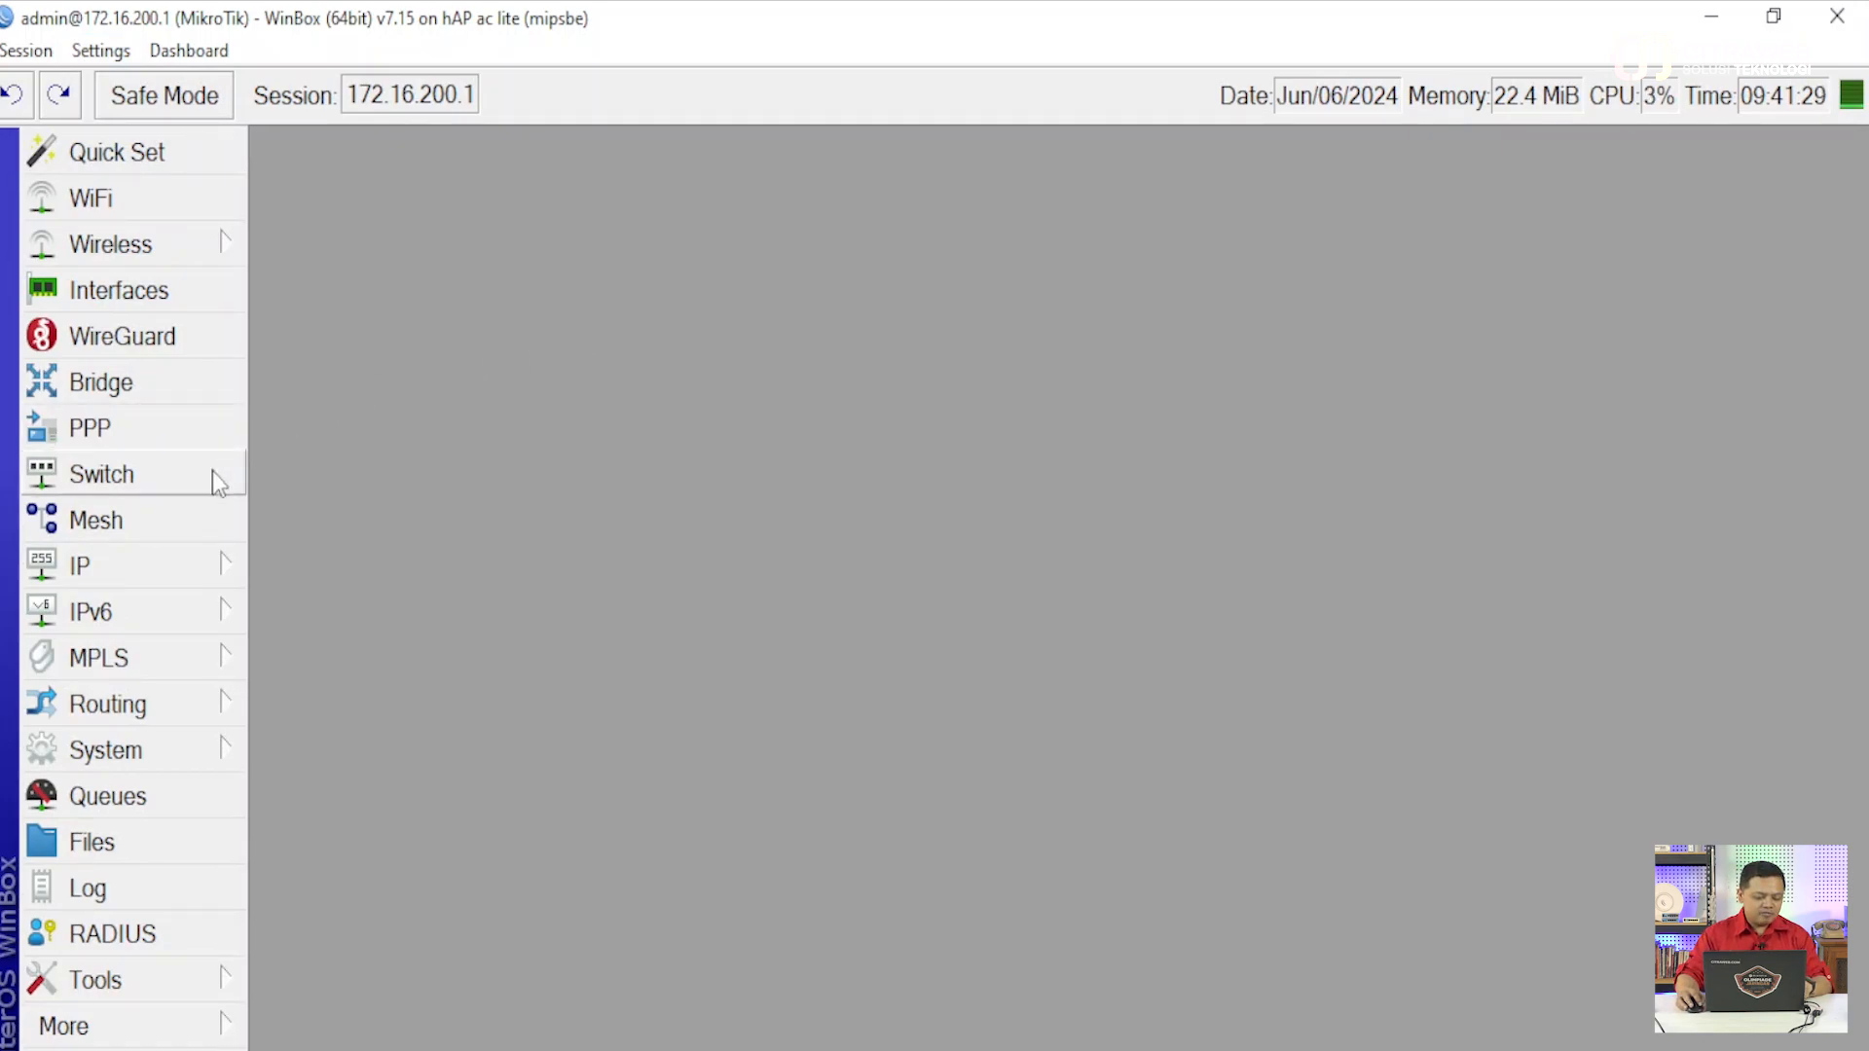
click(172, 567)
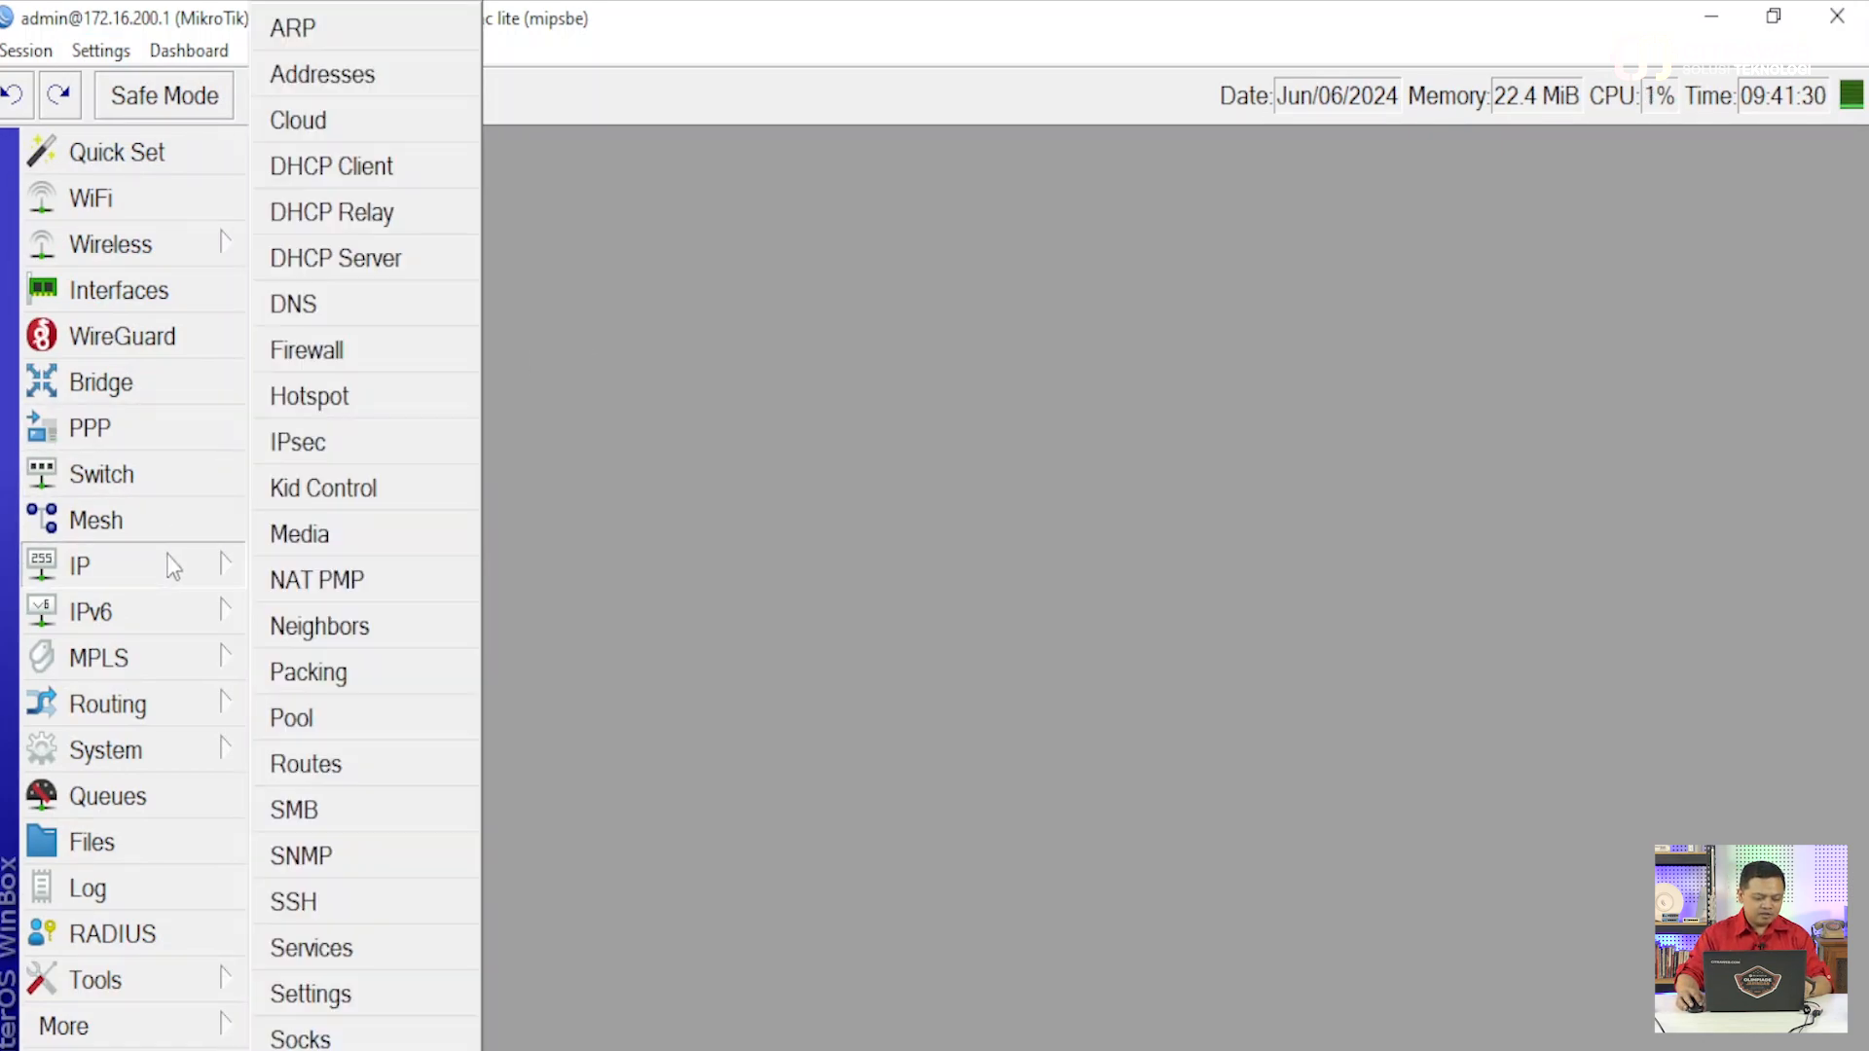
click(386, 309)
drag(1337, 292, 1096, 170)
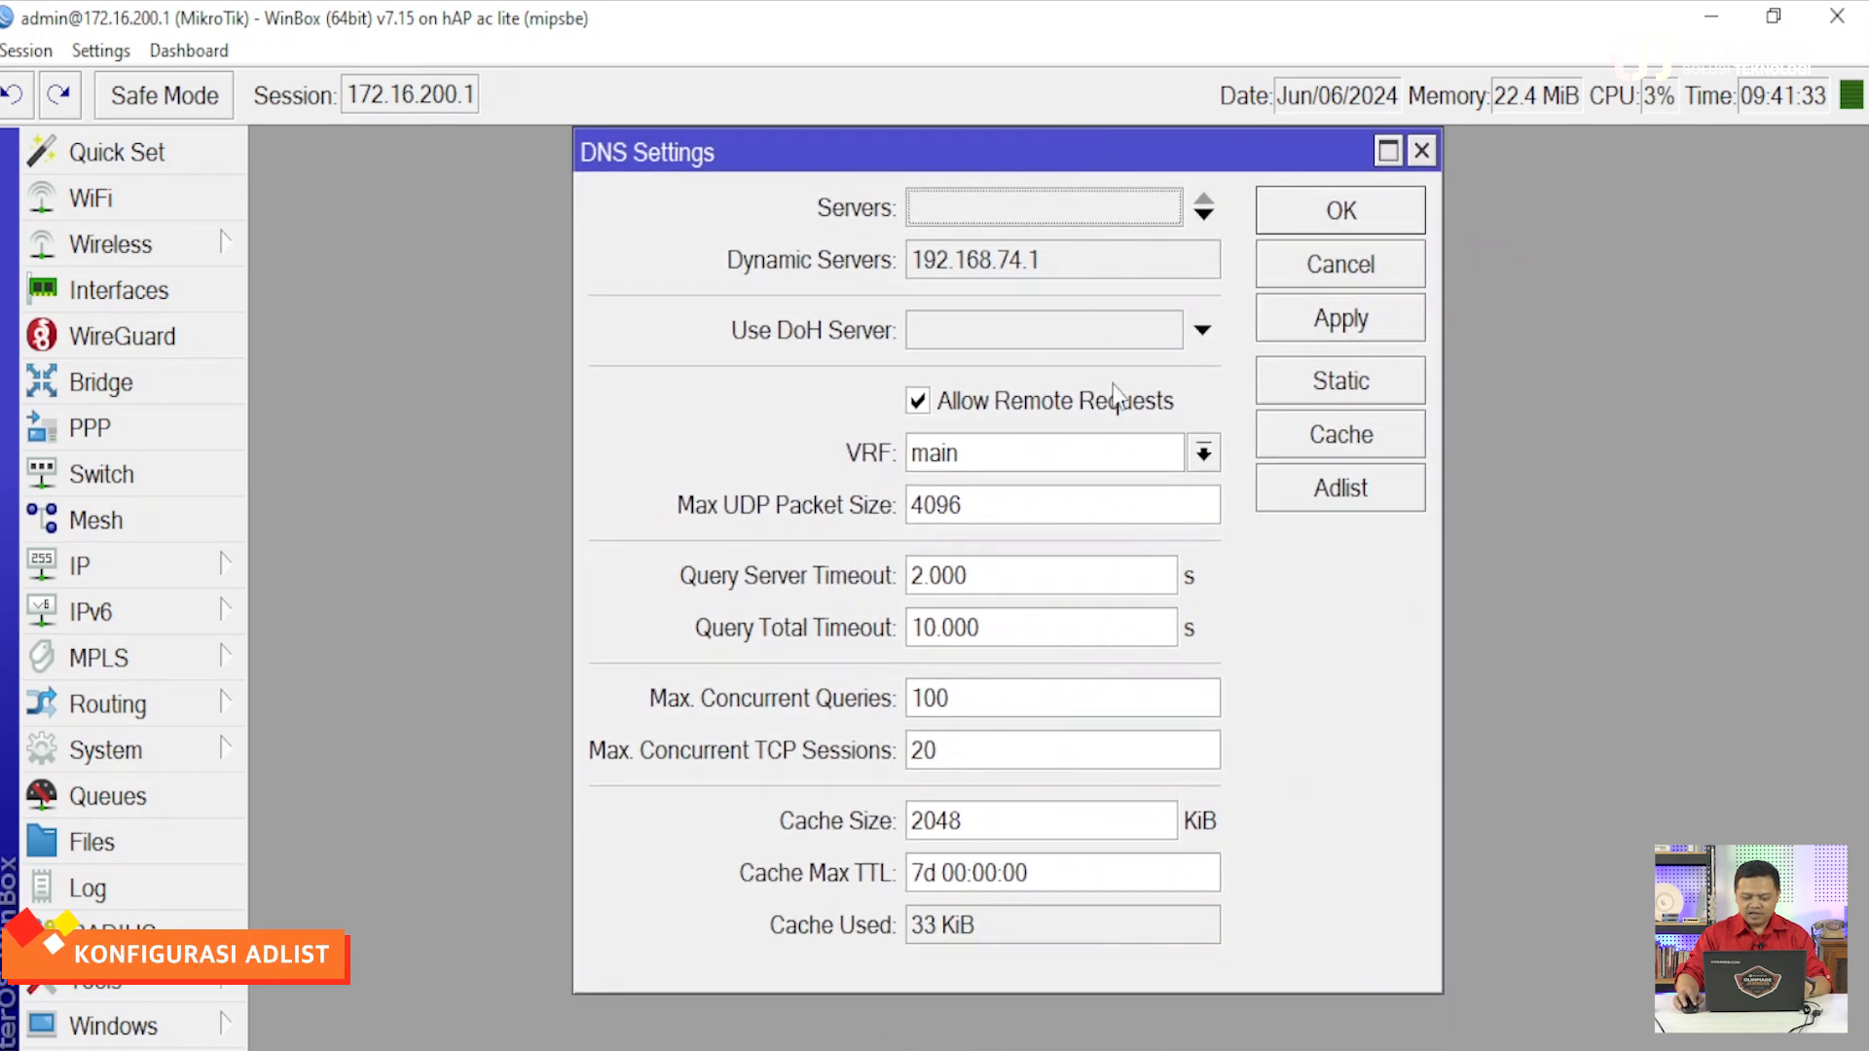
click(1344, 487)
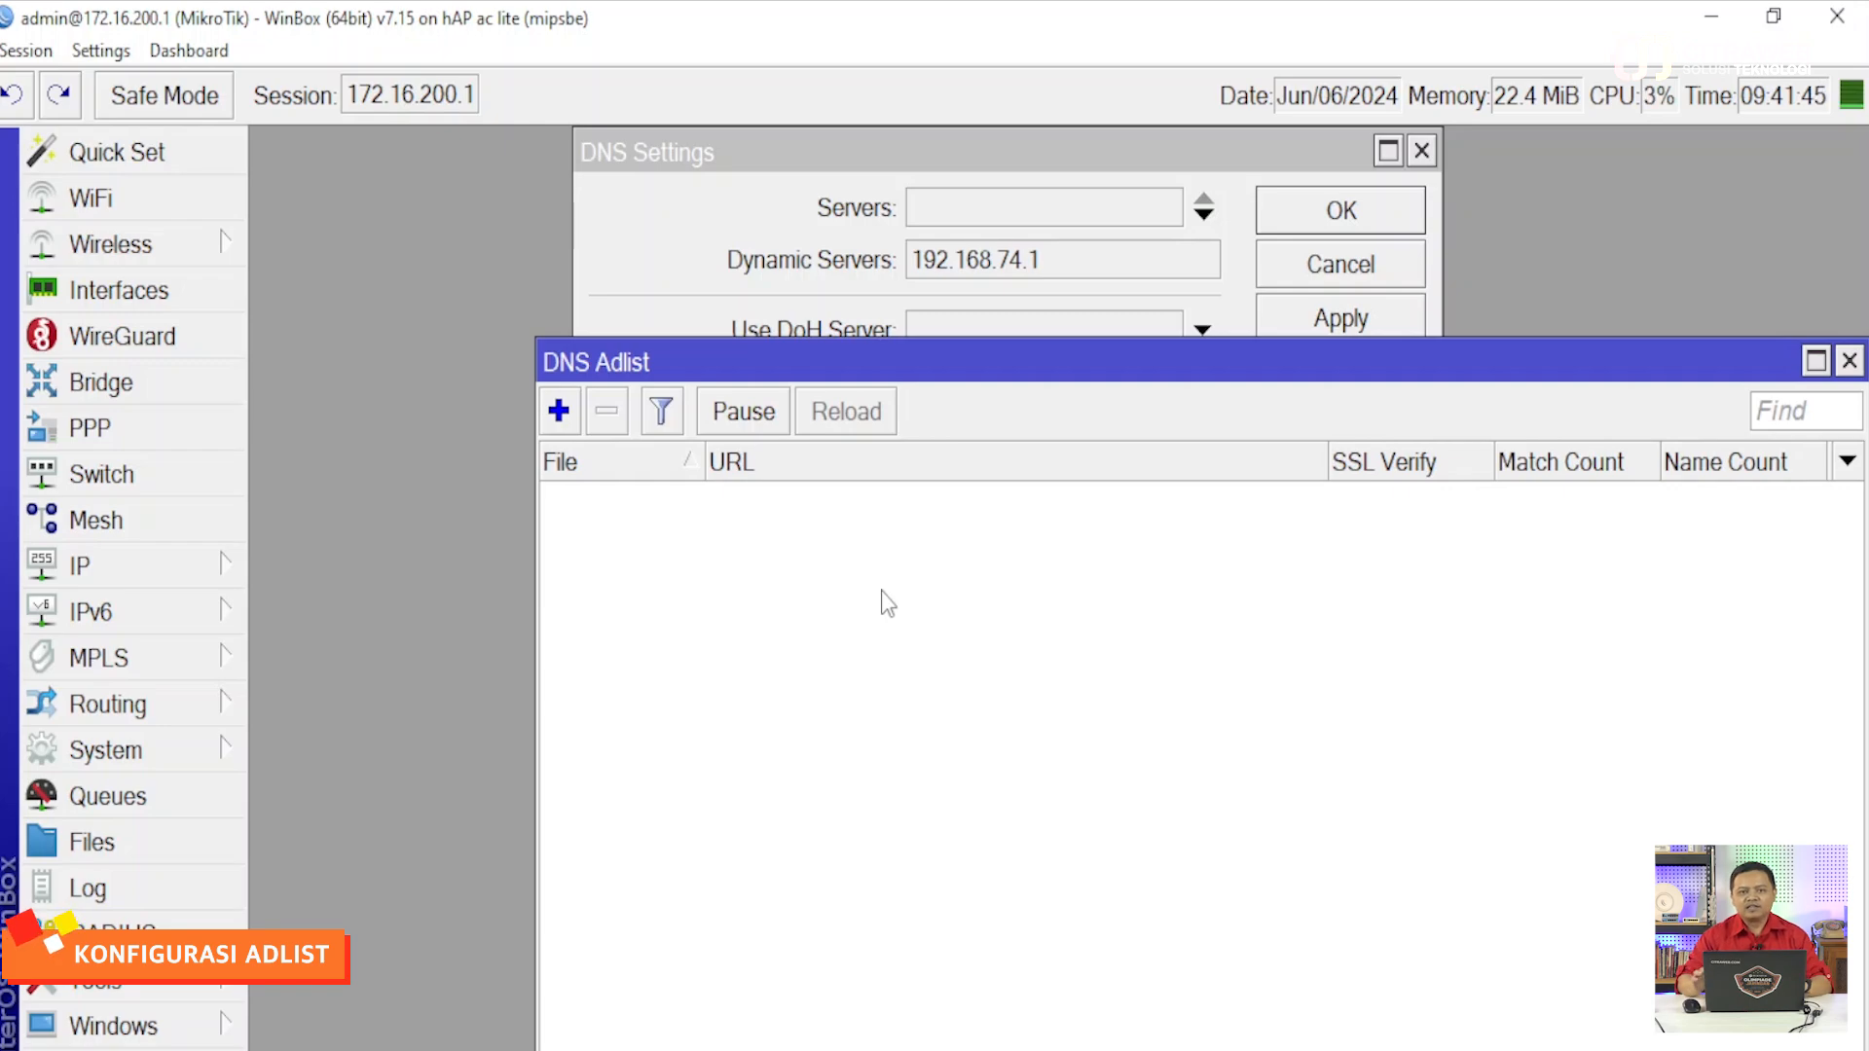
click(559, 411)
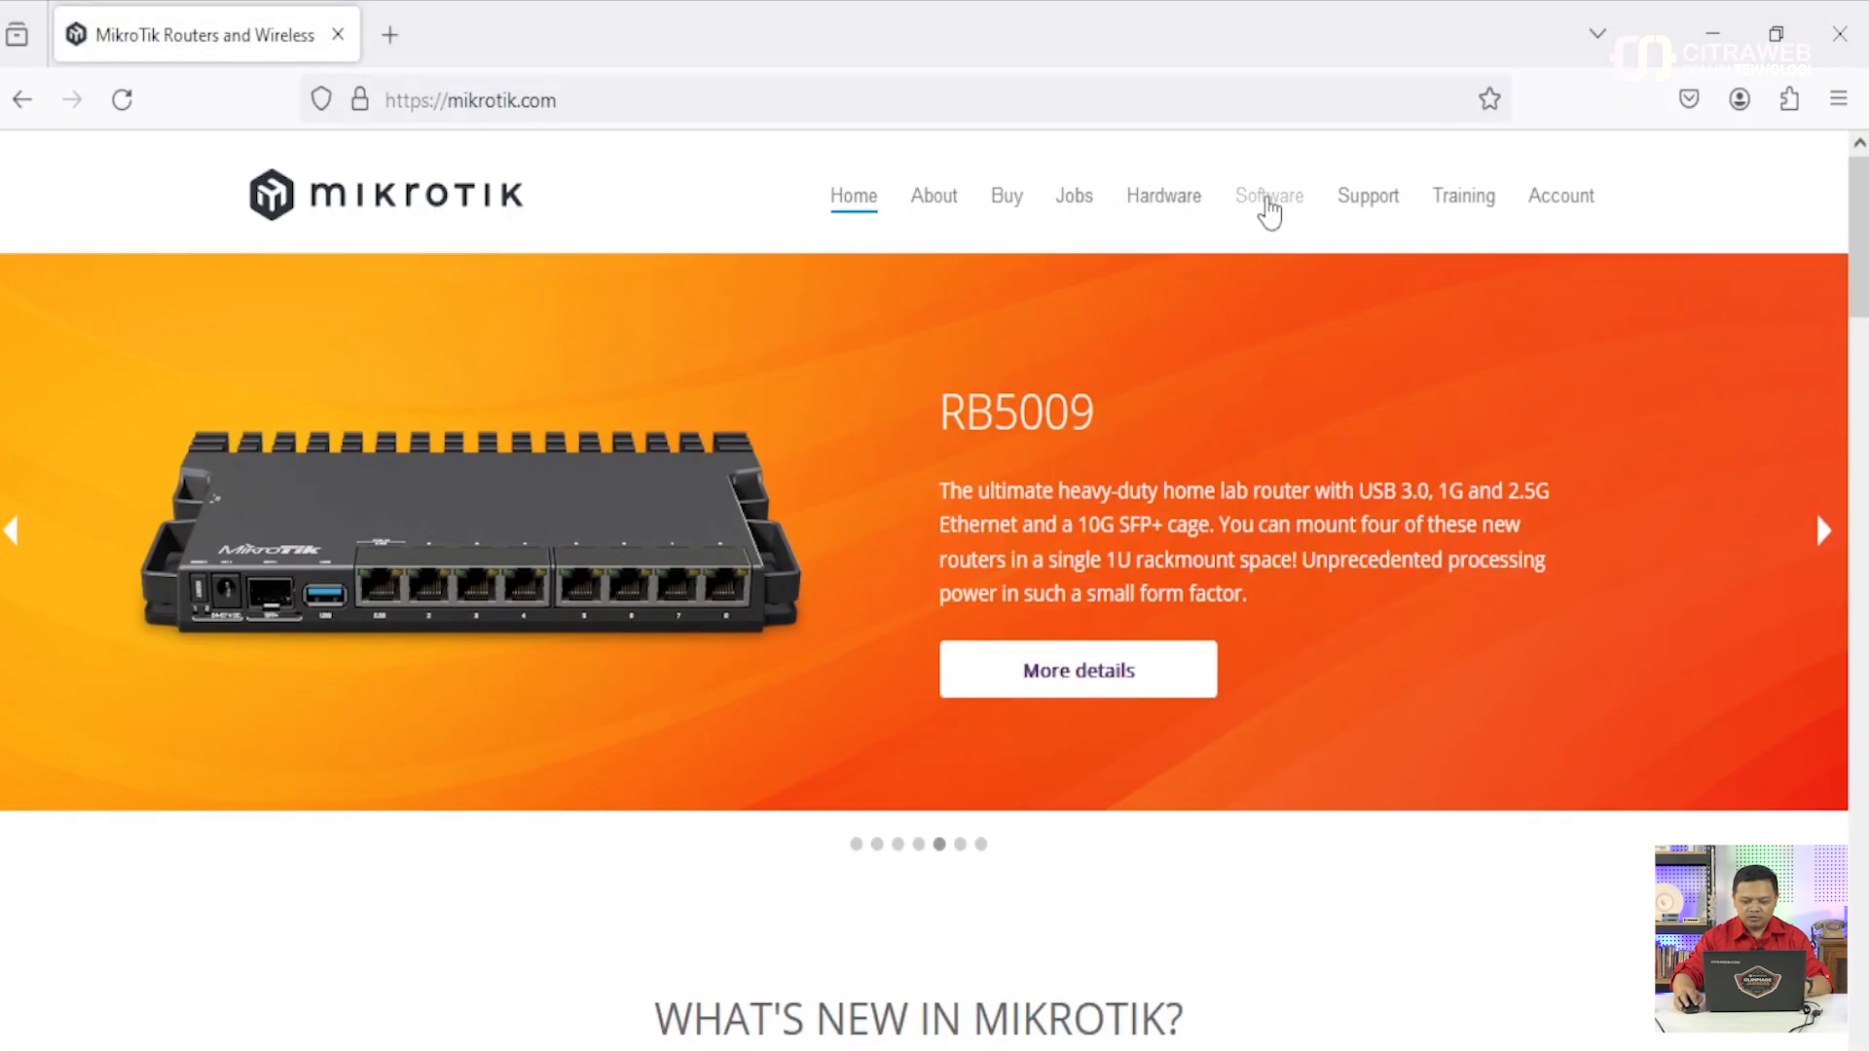
- Switch to Firefox and search Google for "adlist mikrotik" in a new tab
click(389, 35)
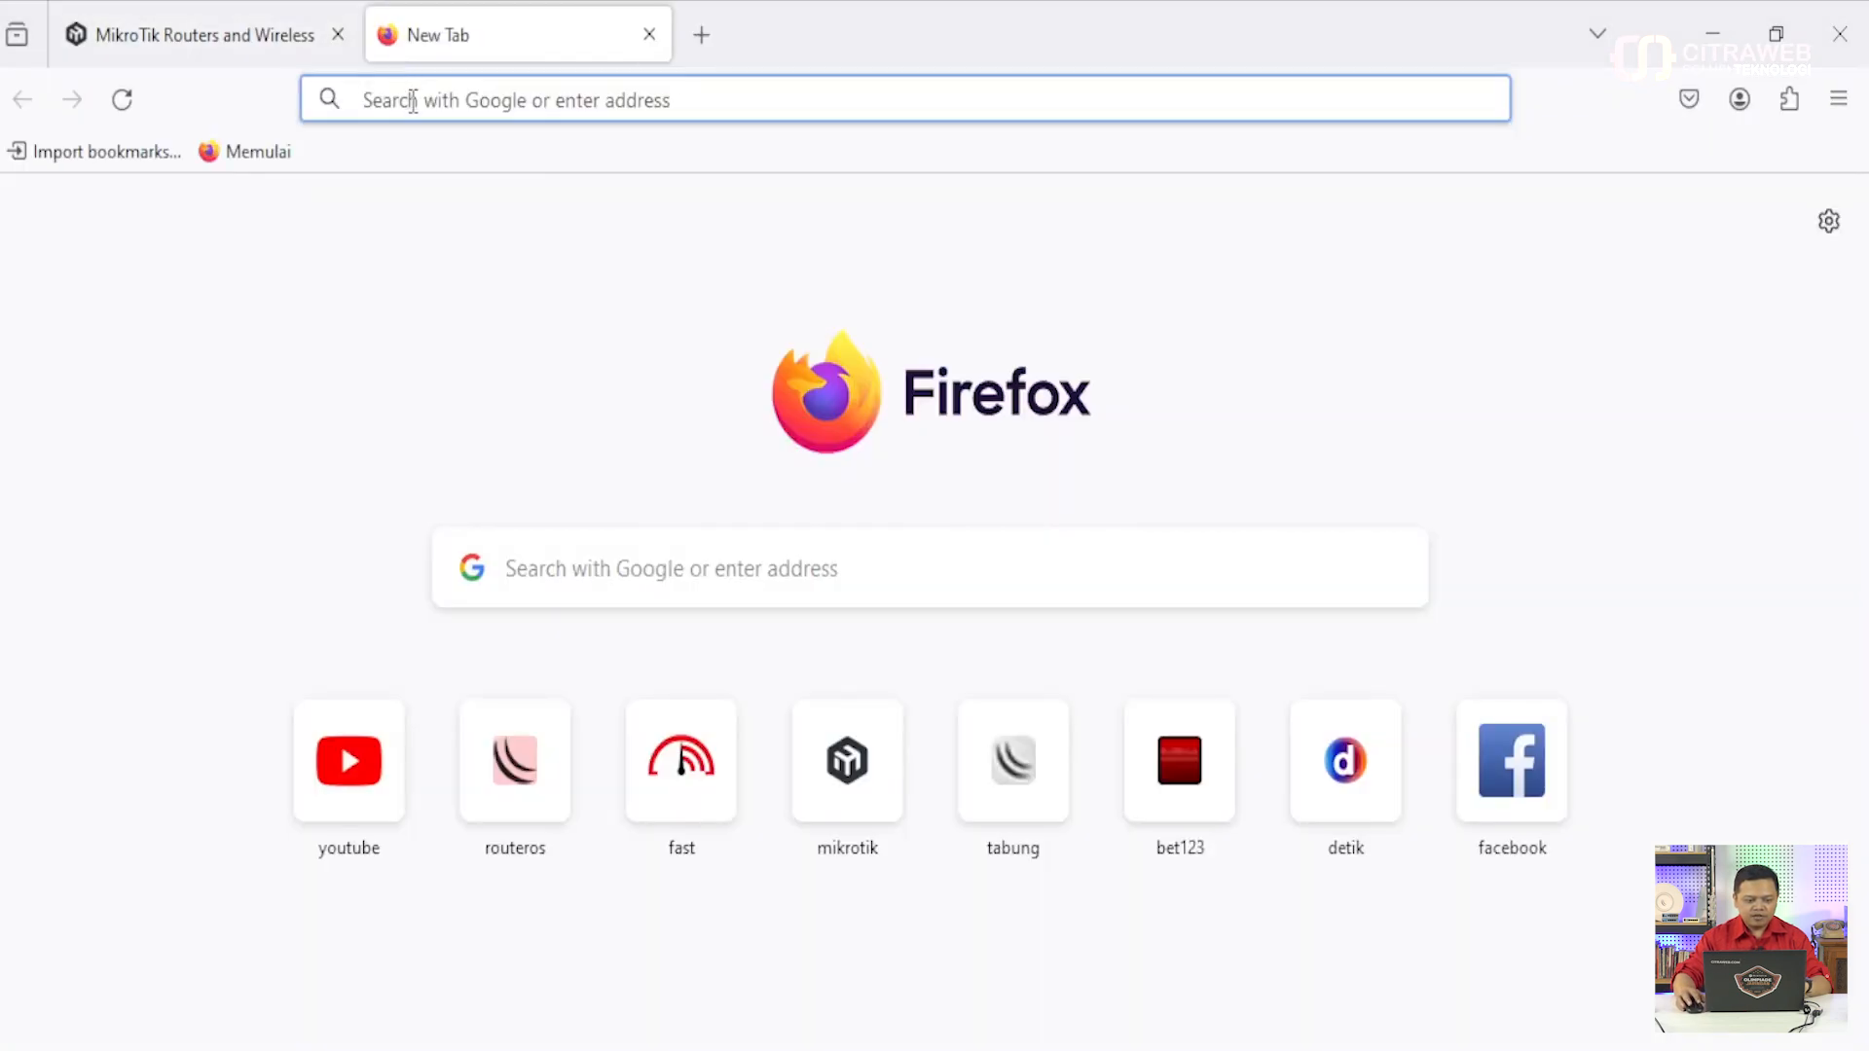
text(dns)
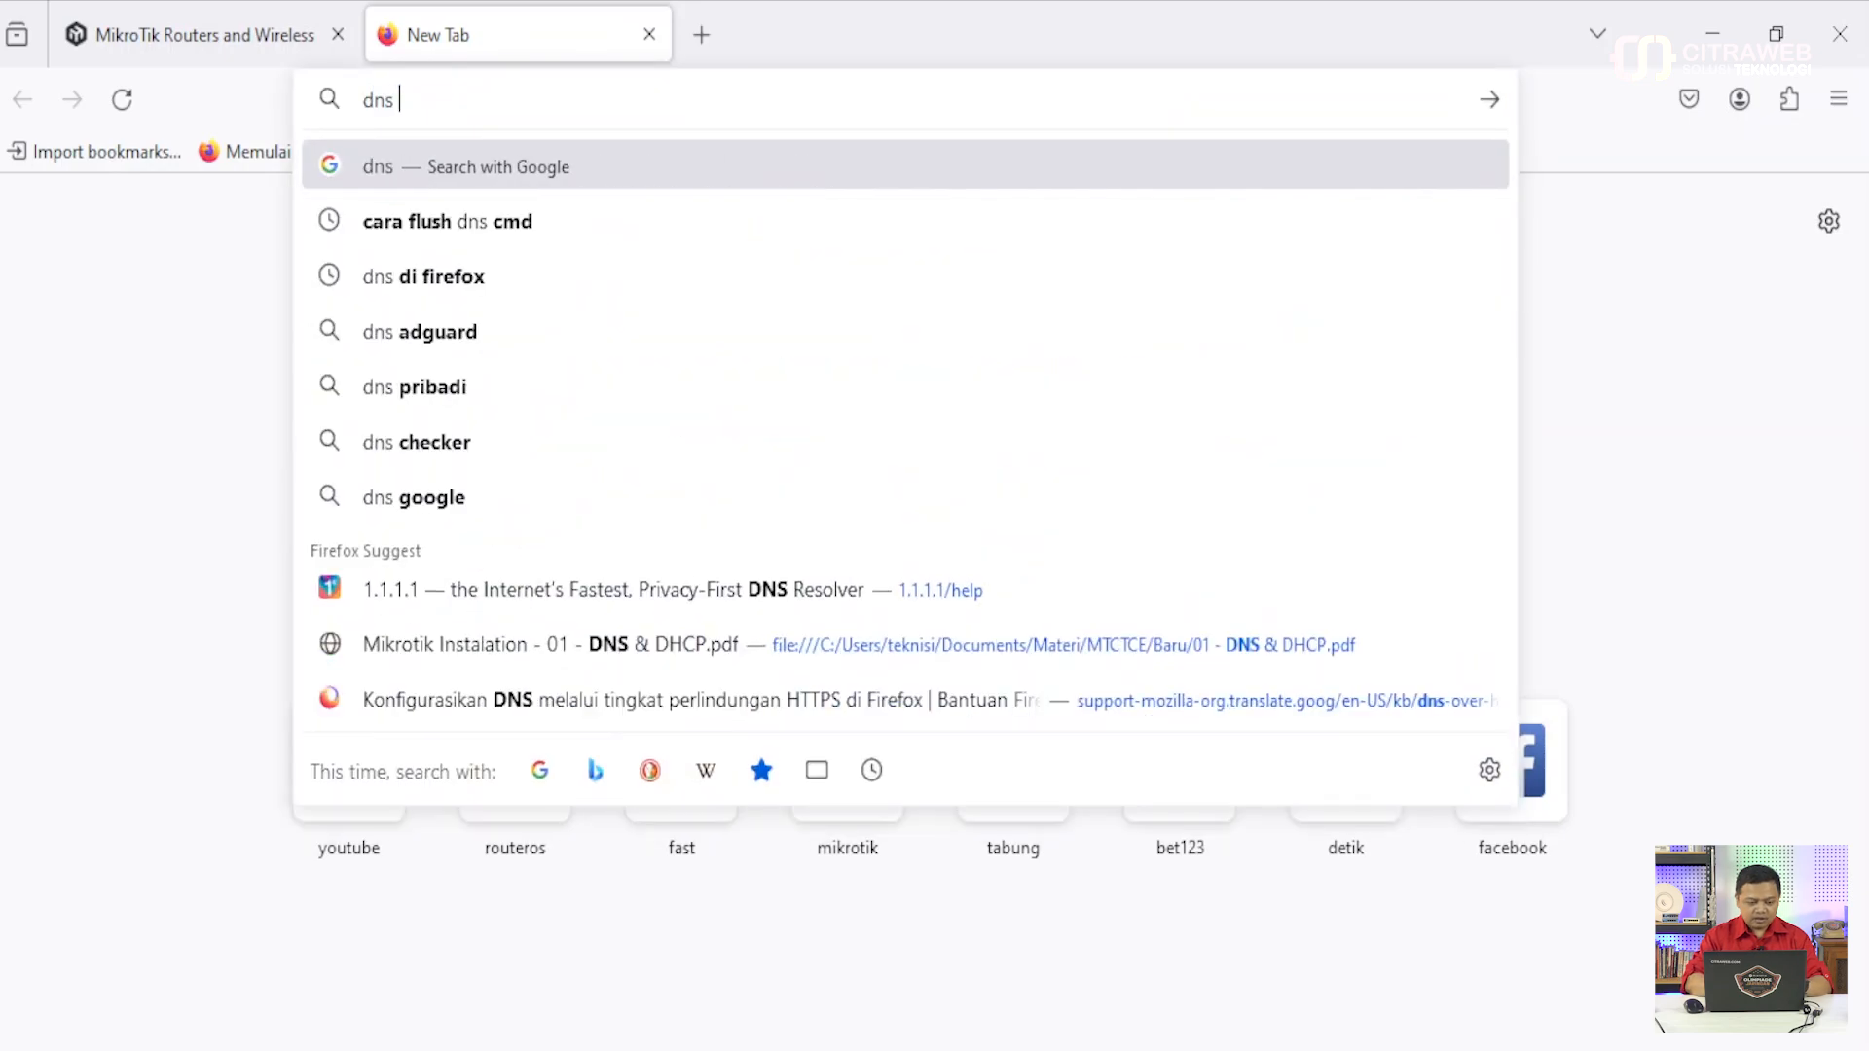
key(BackSpace)
key(BackSpace)
key(BackSpace)
key(BackSpace)
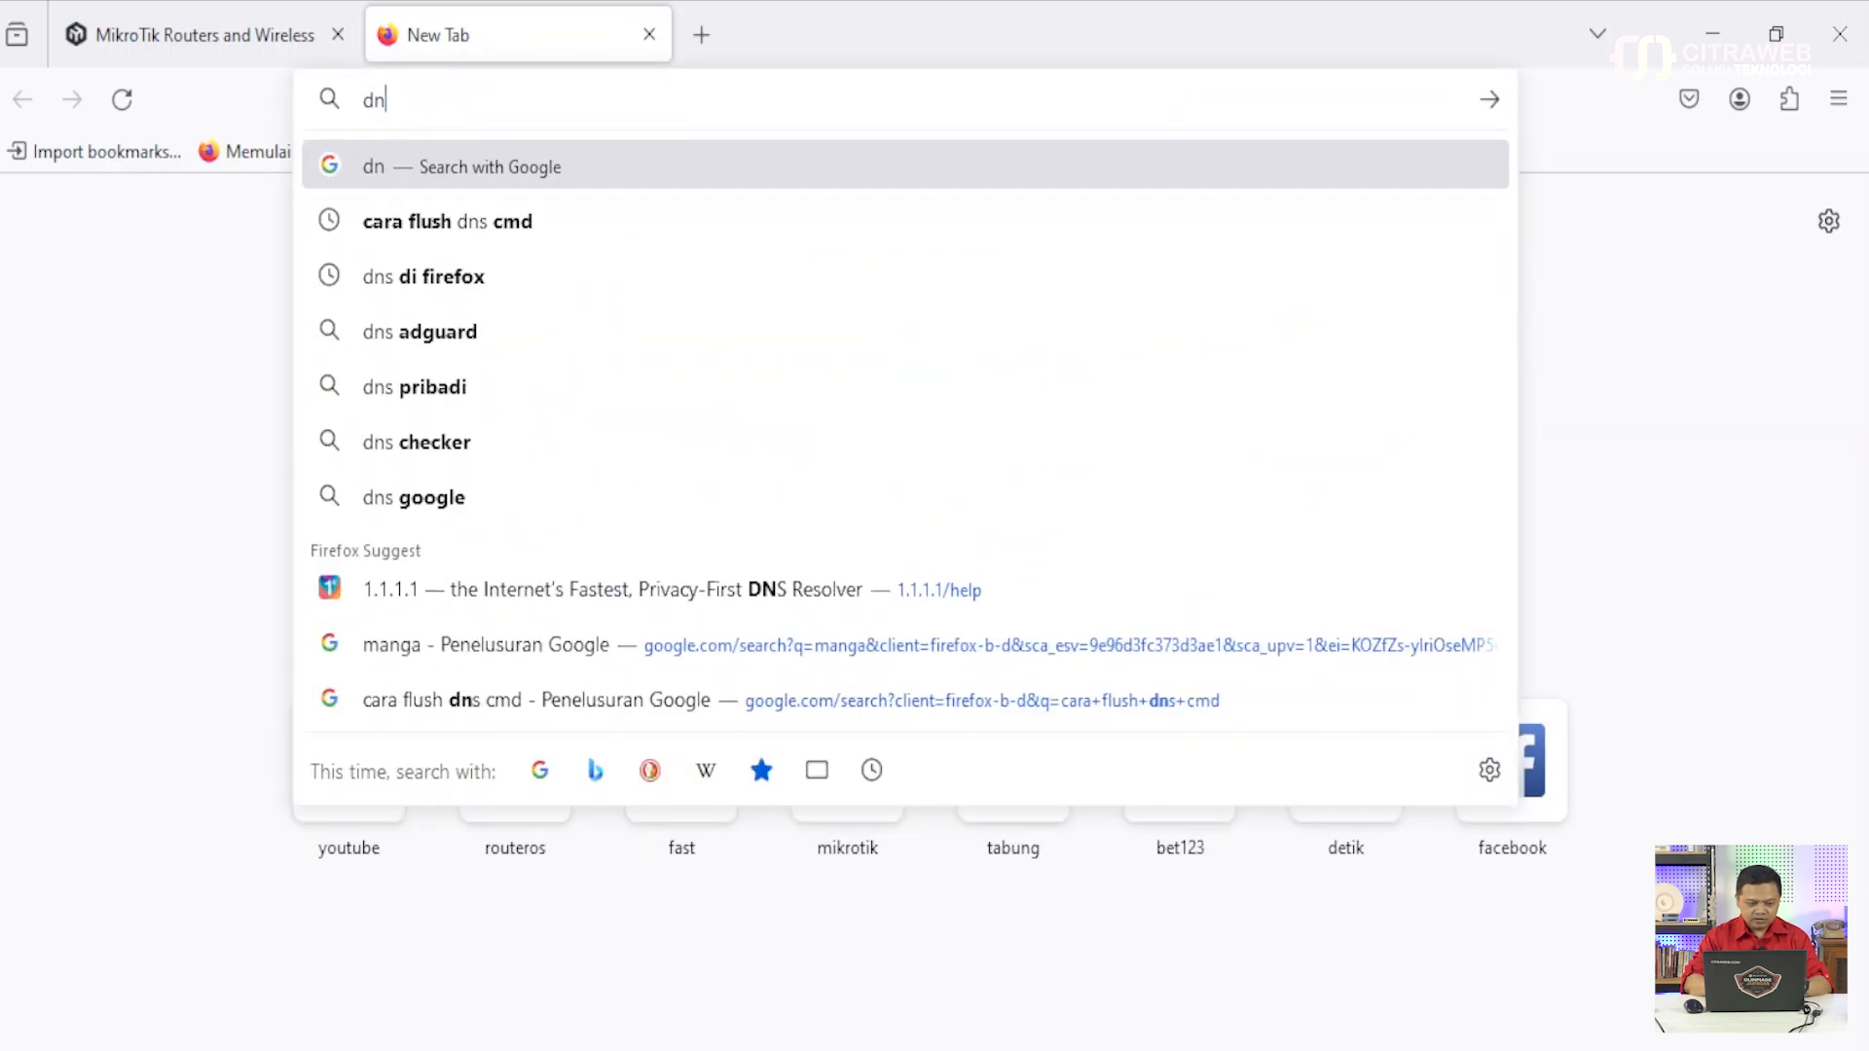
text(adlist)
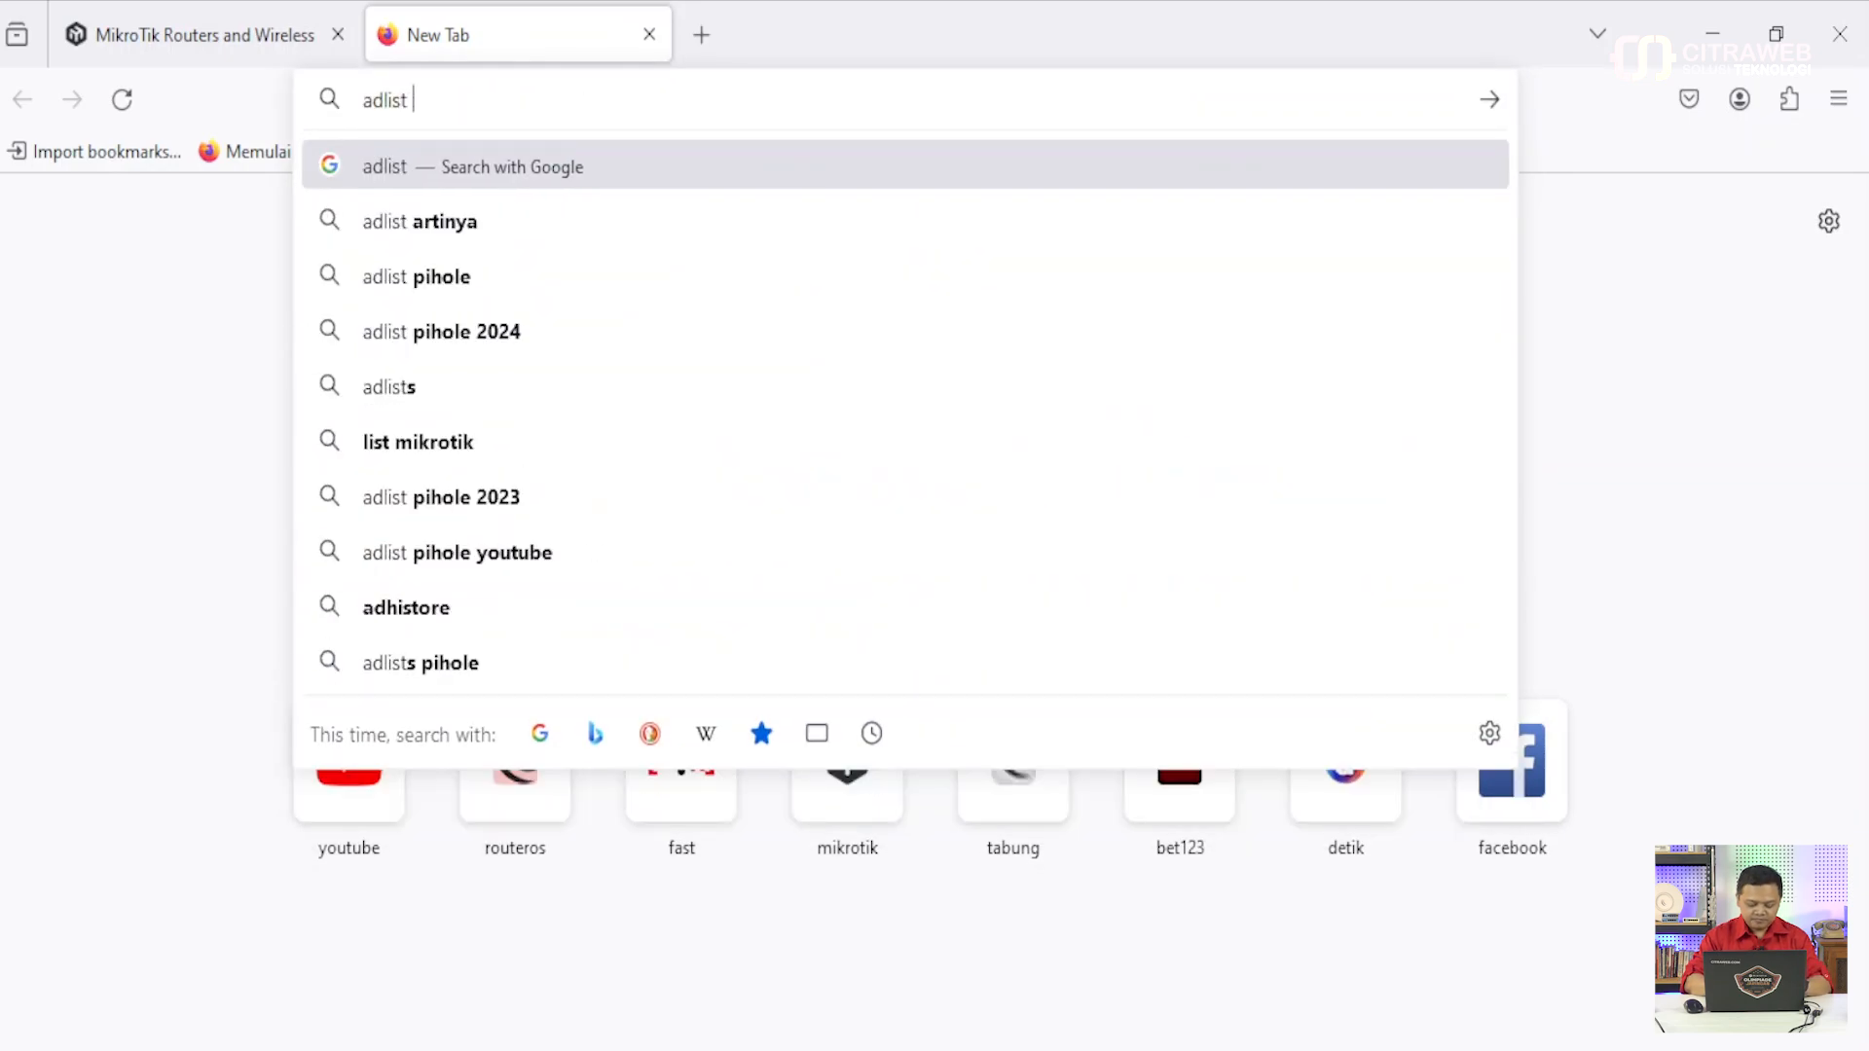
text( mikrotik)
key(Return)
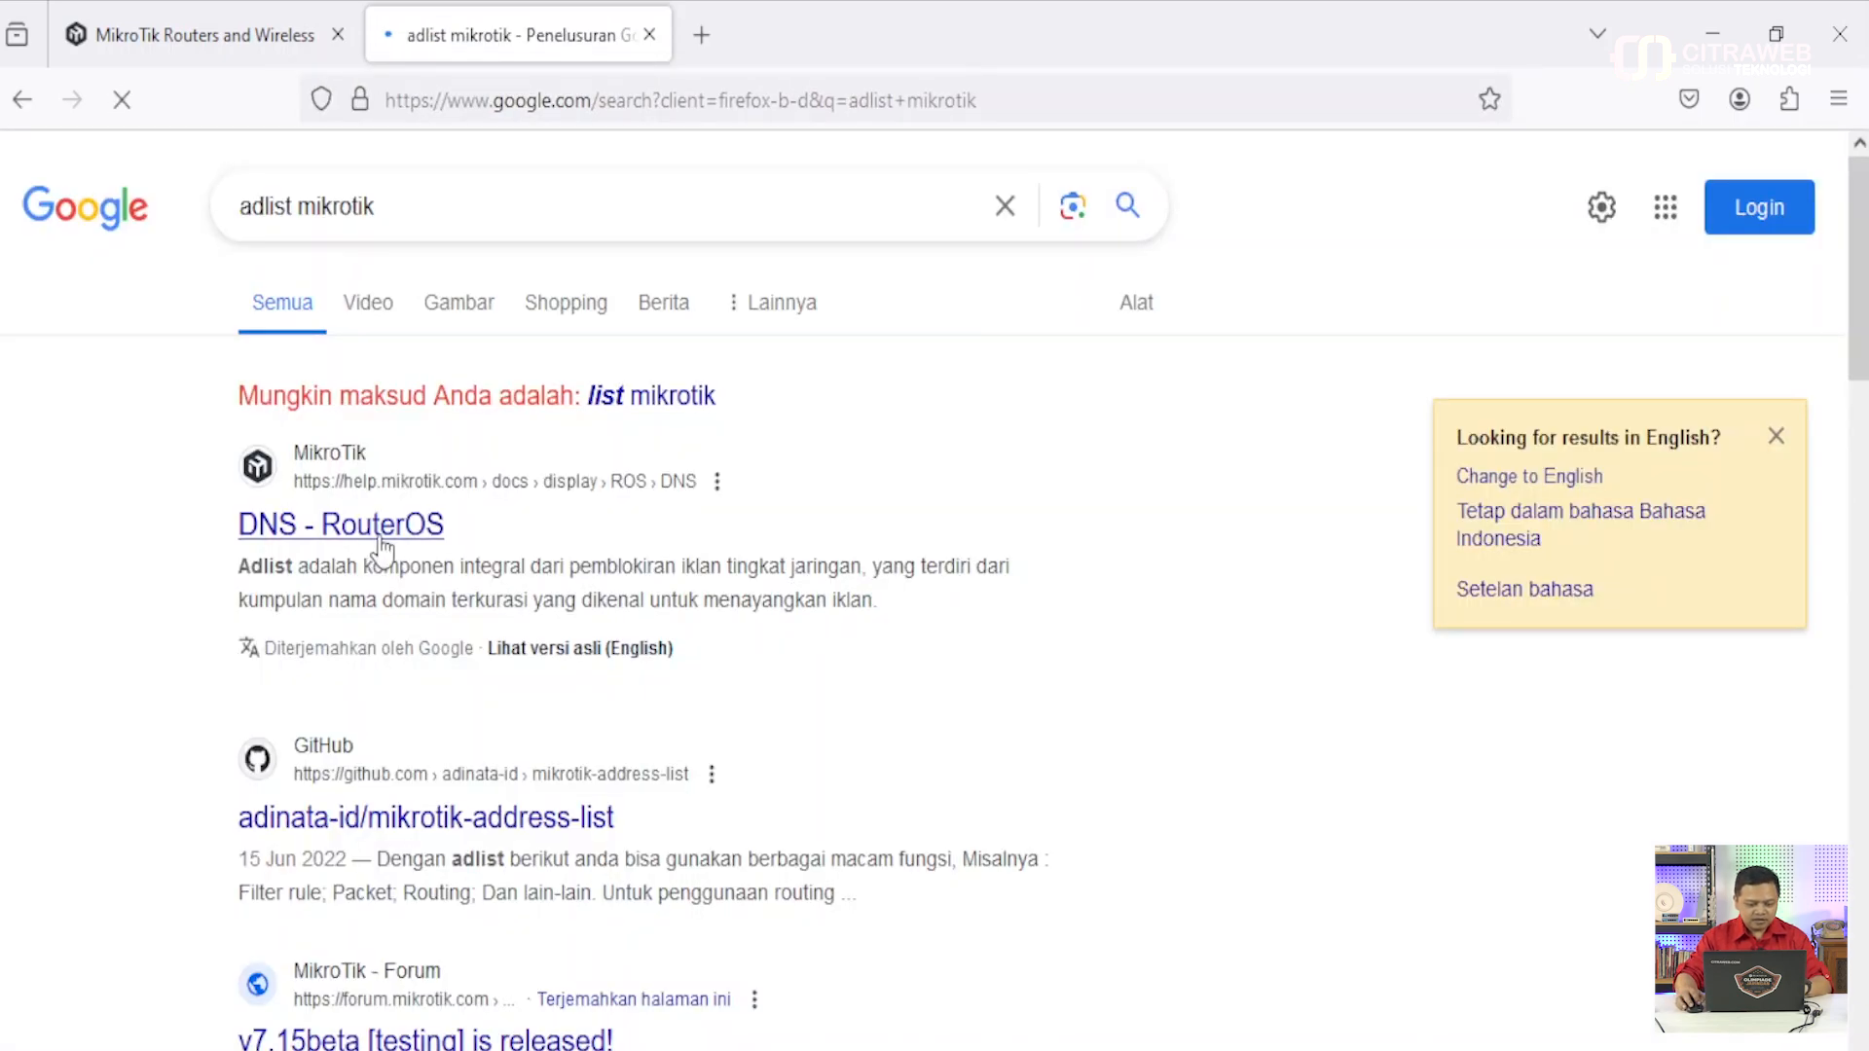
- Open the DNS - RouterOS search result in a new tab and show the page in its original language
right_click(381, 535)
click(497, 567)
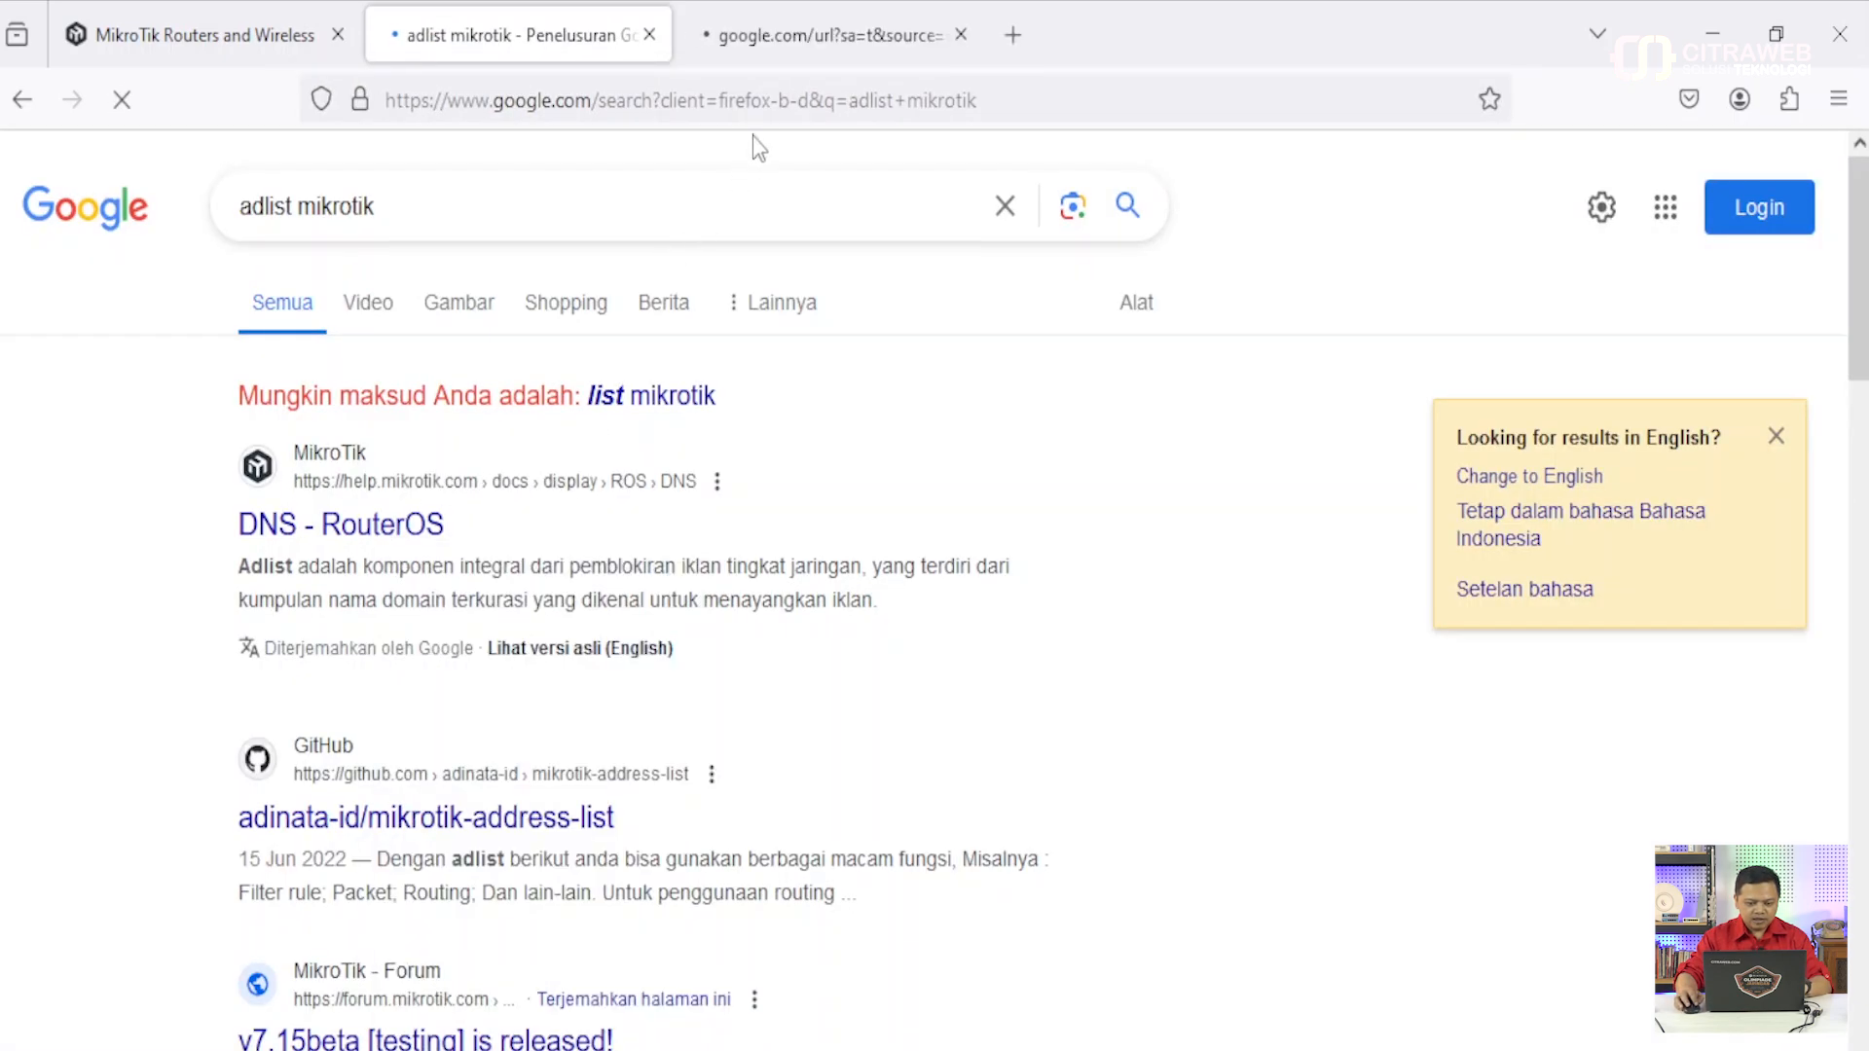
click(826, 39)
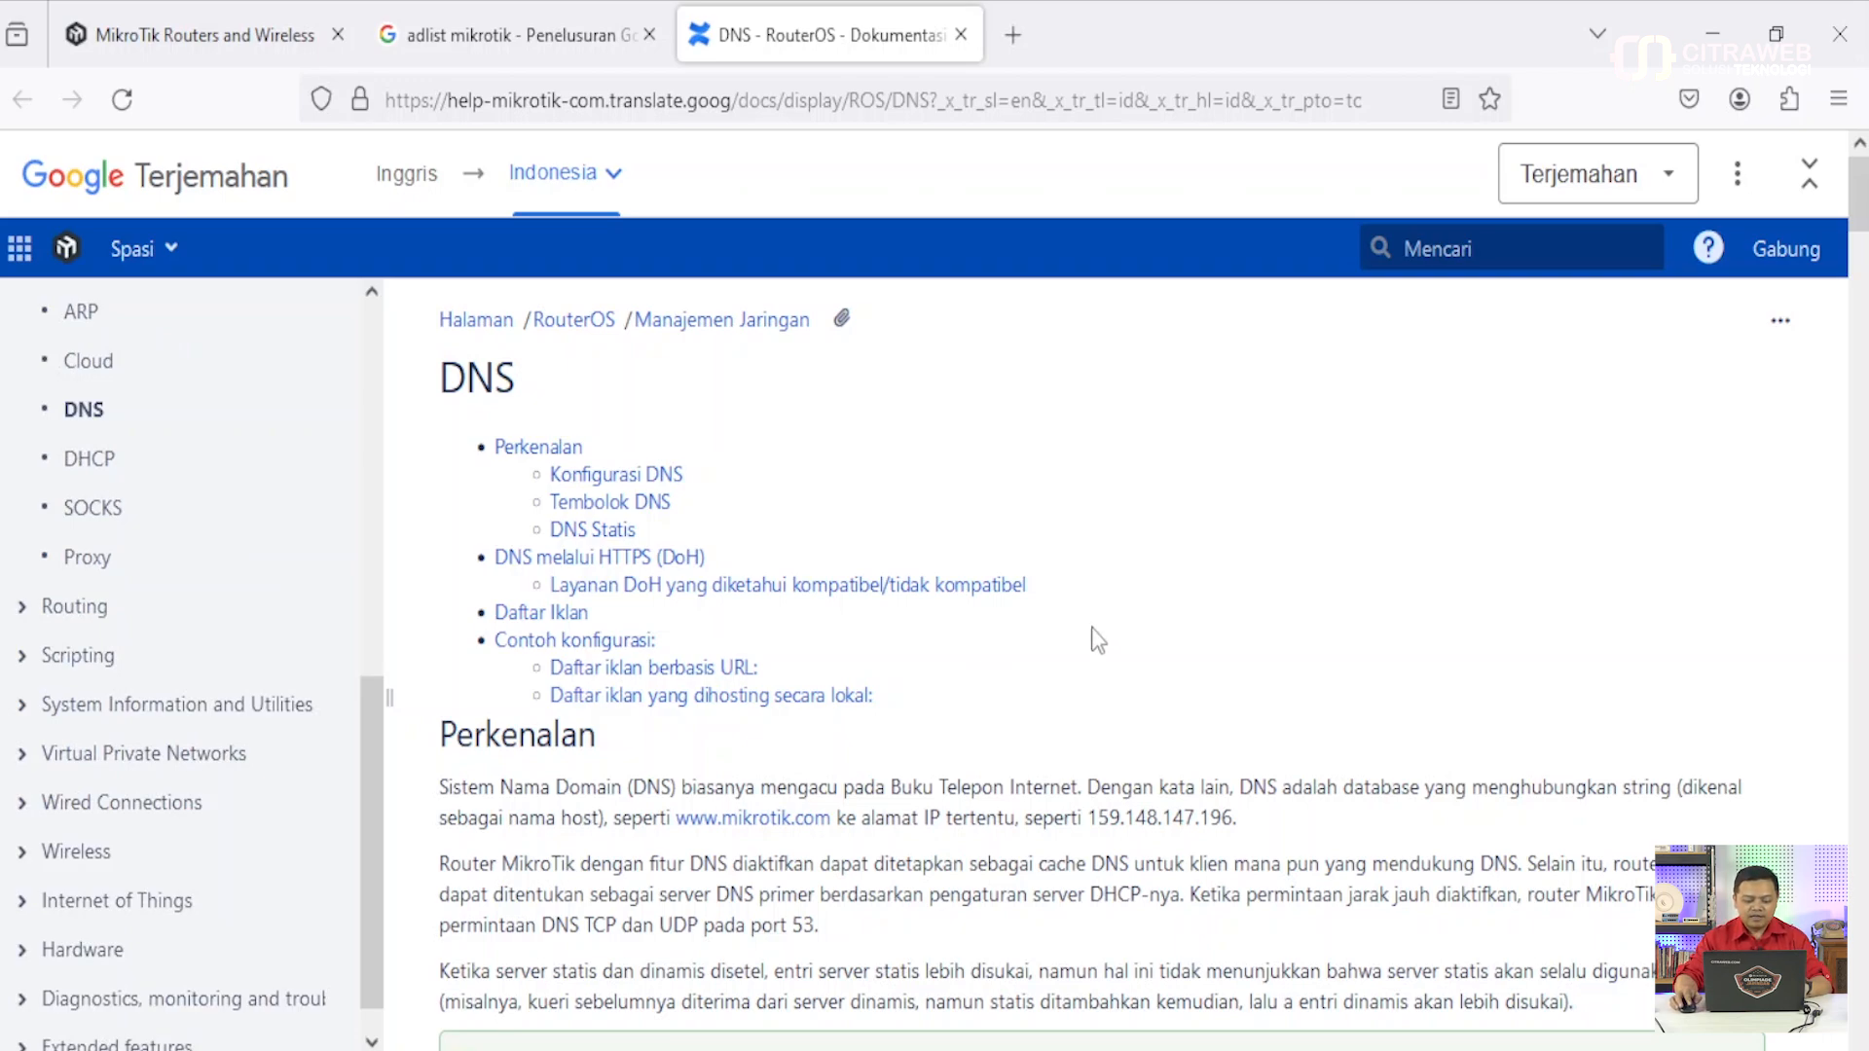
click(1672, 171)
click(1592, 251)
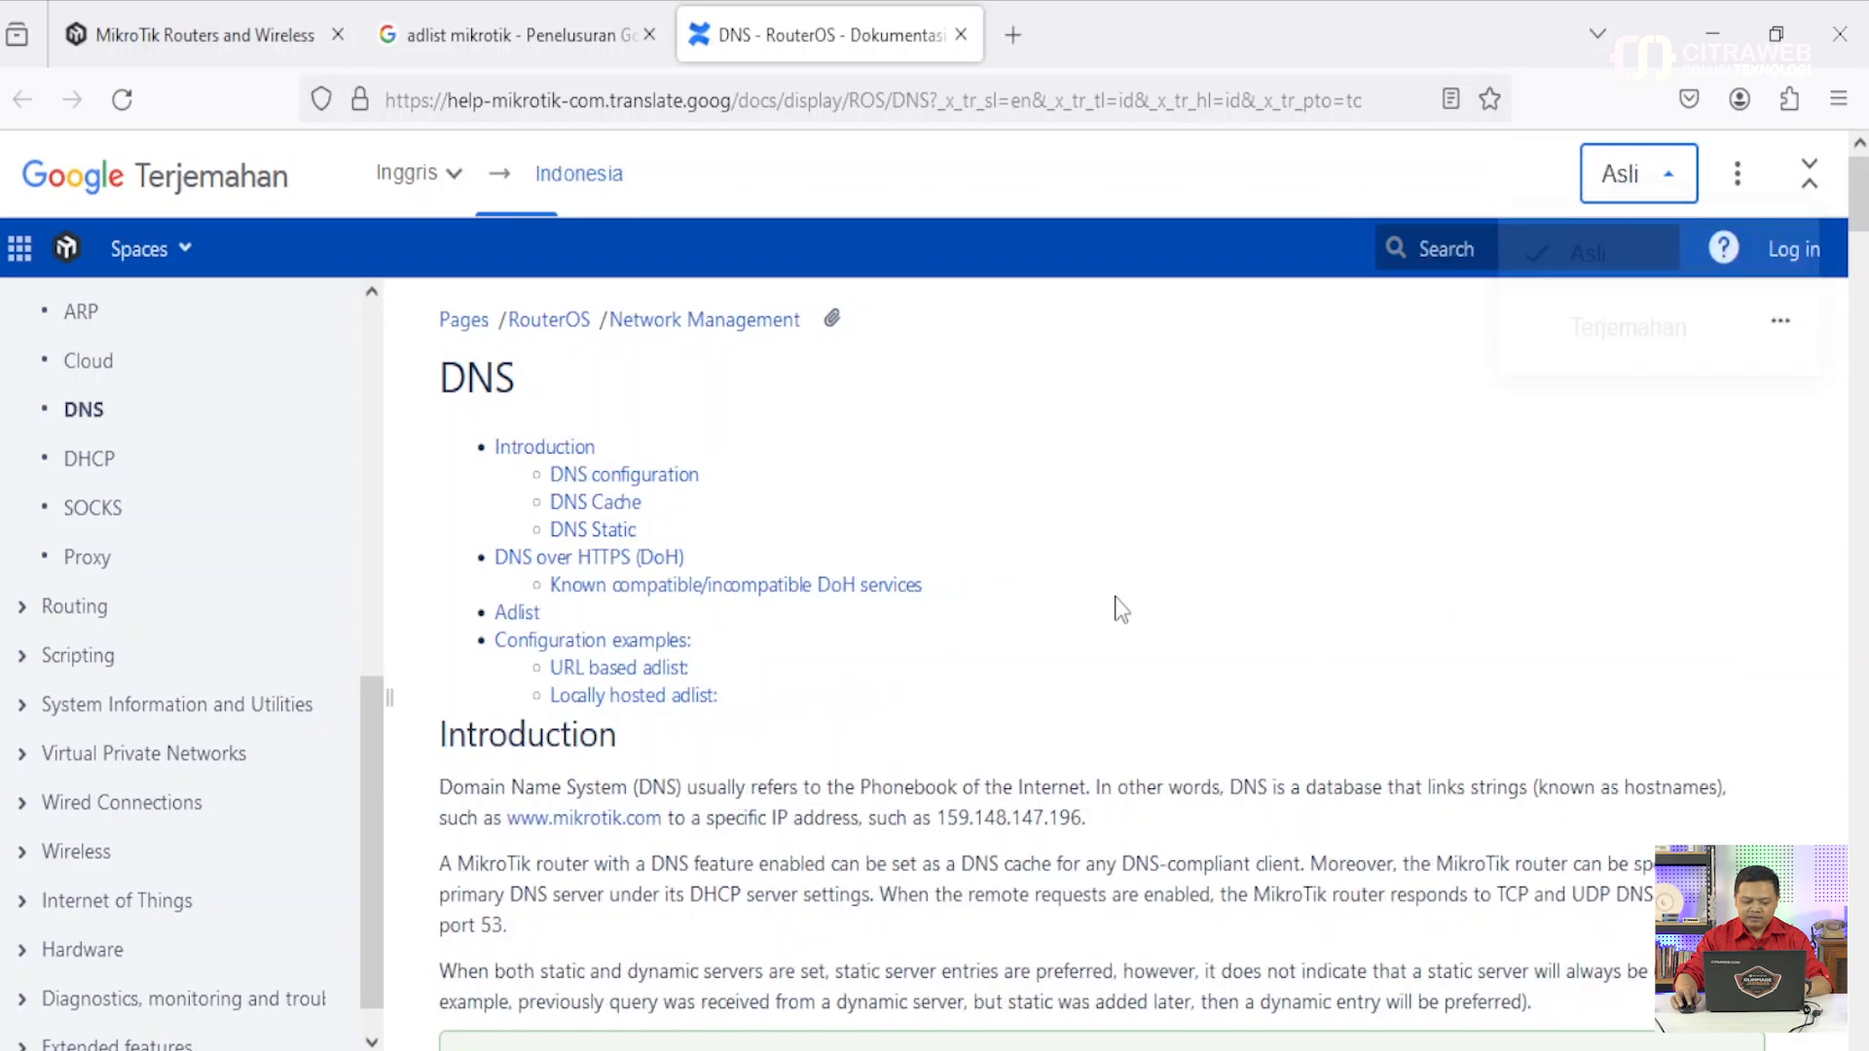
- Go to the Adlist section and review the URL-based and locally hosted adlist configuration examples
scroll(855, 772, down, 2)
click(519, 459)
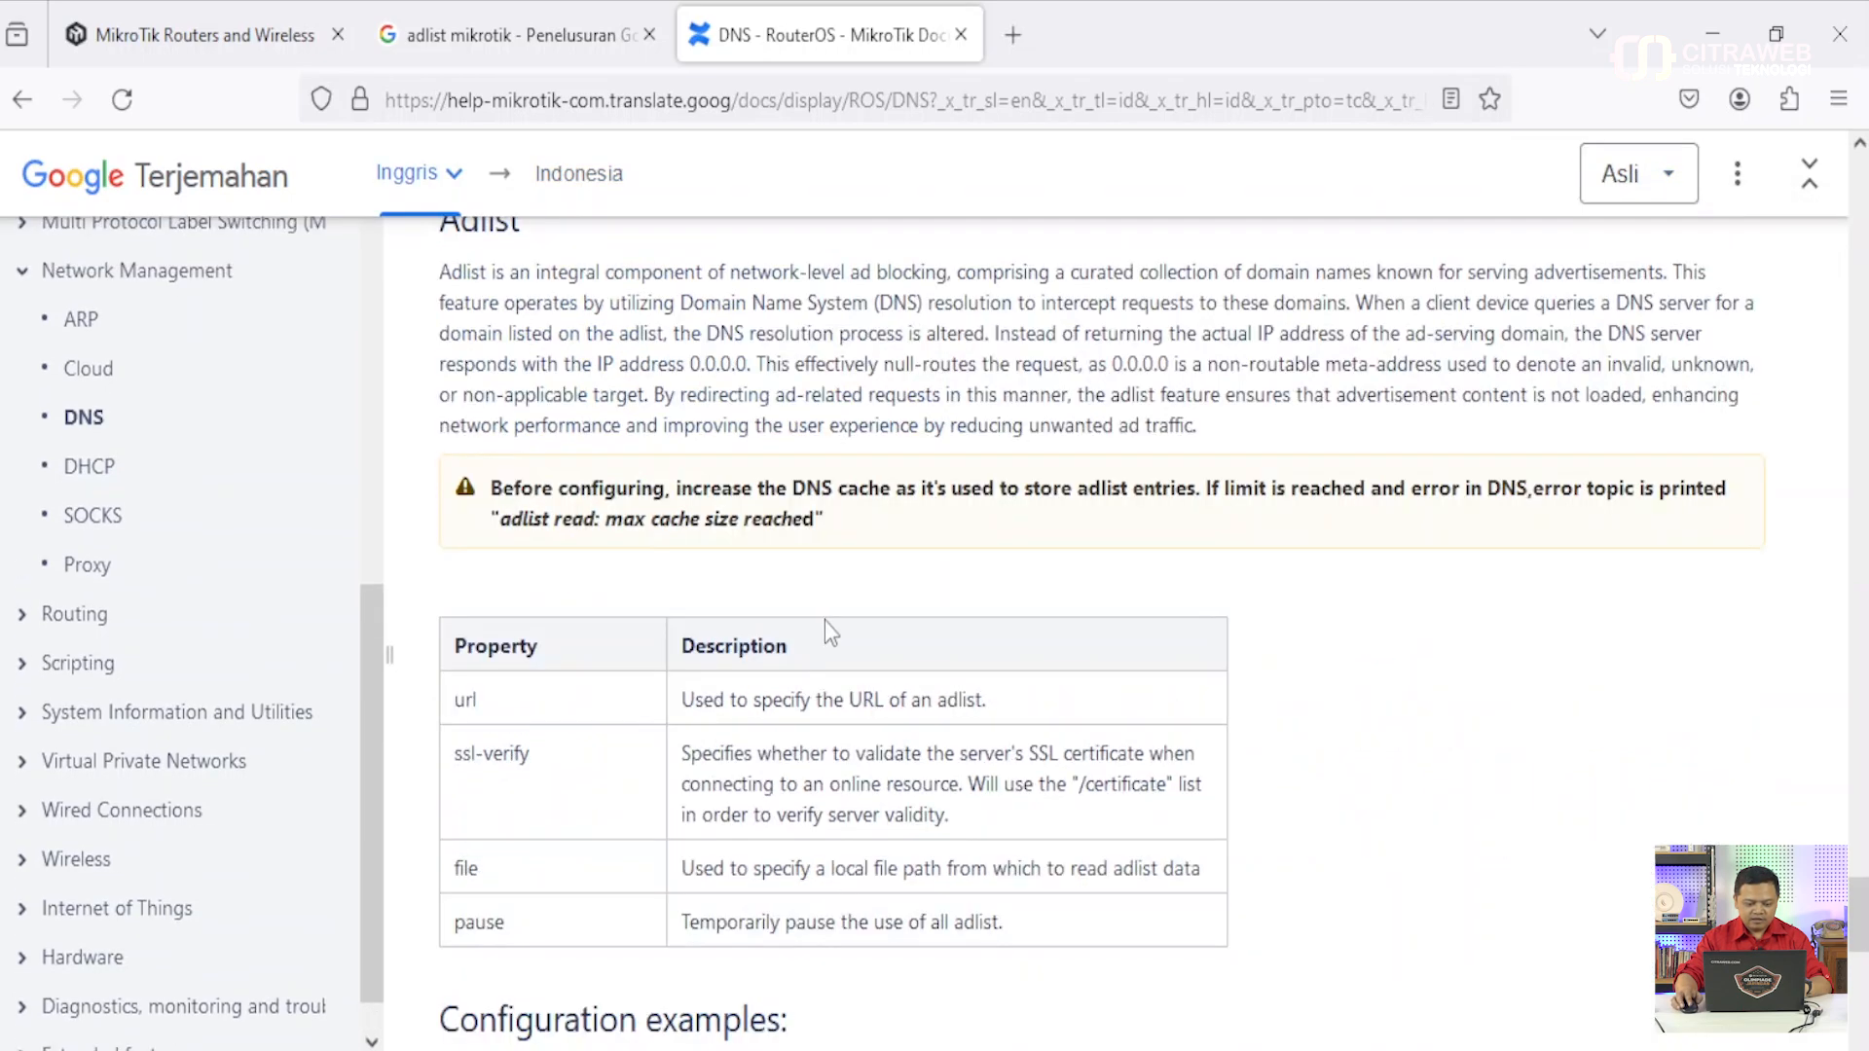
scroll(825, 631, down, 15)
scroll(826, 630, up, 3)
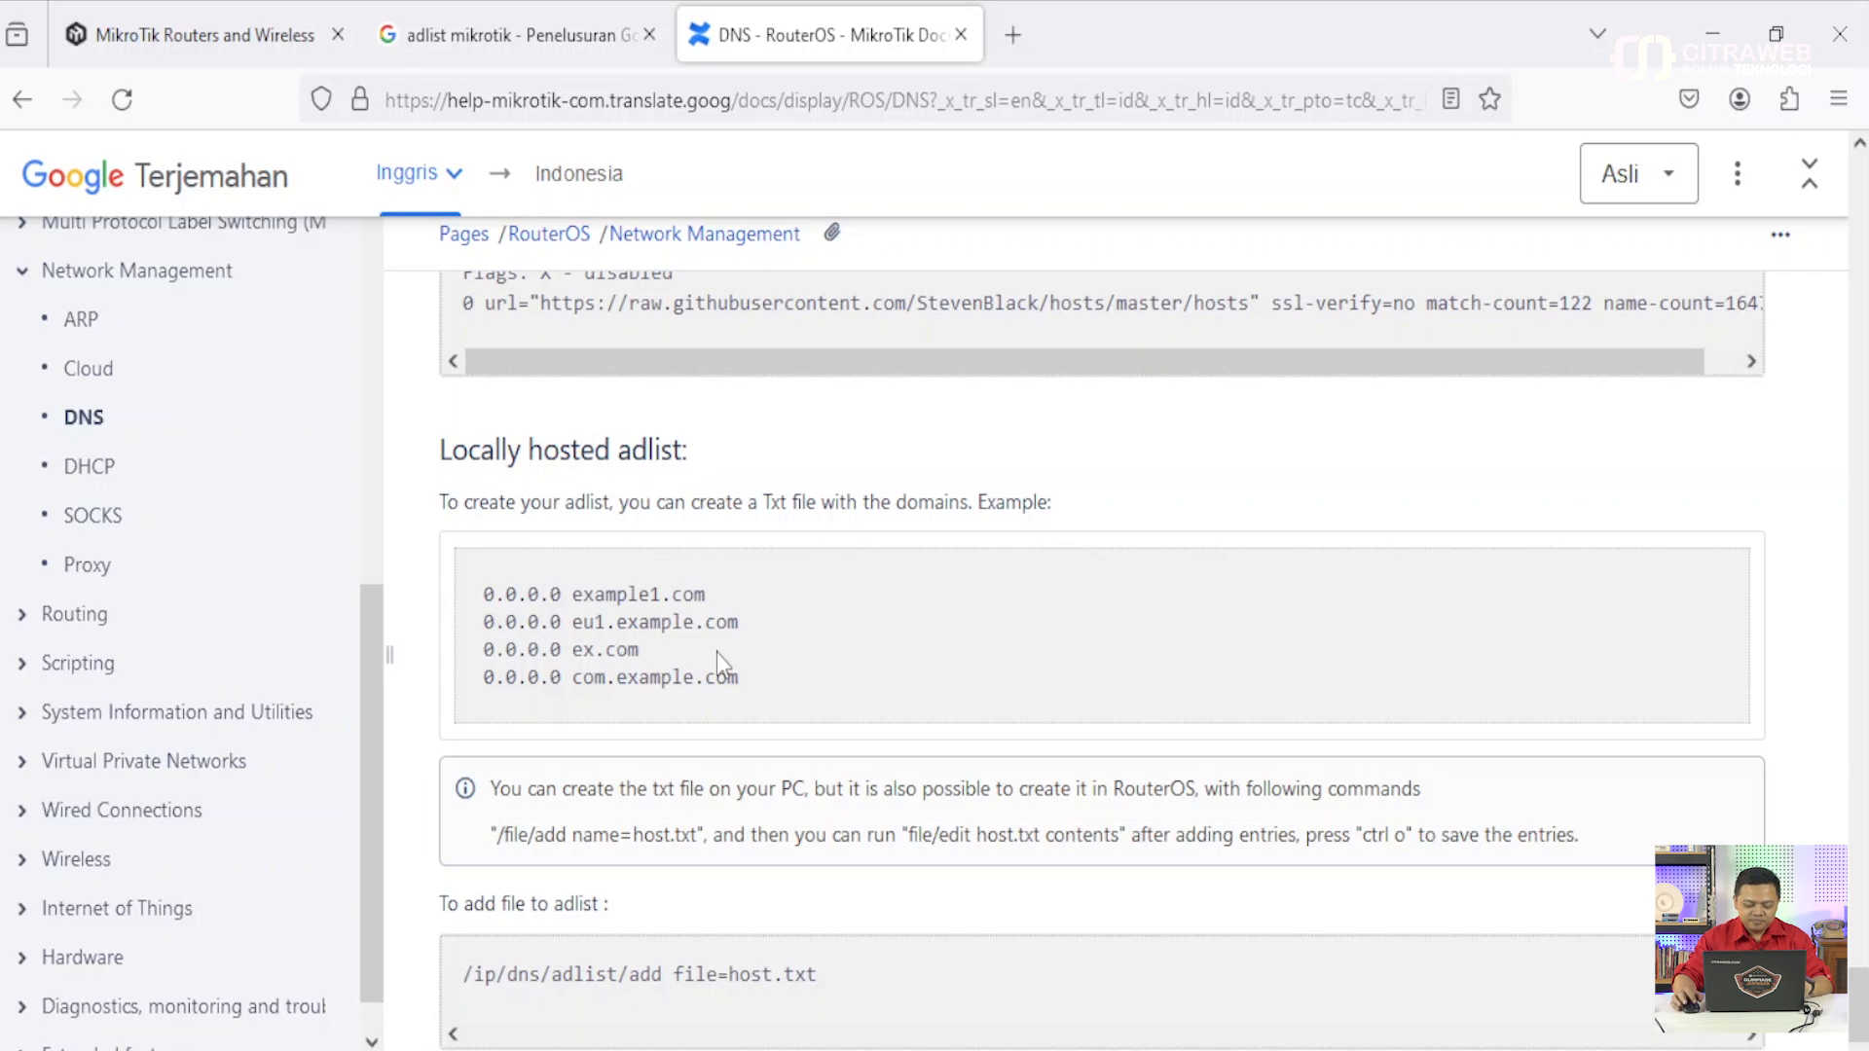
scroll(769, 682, up, 3)
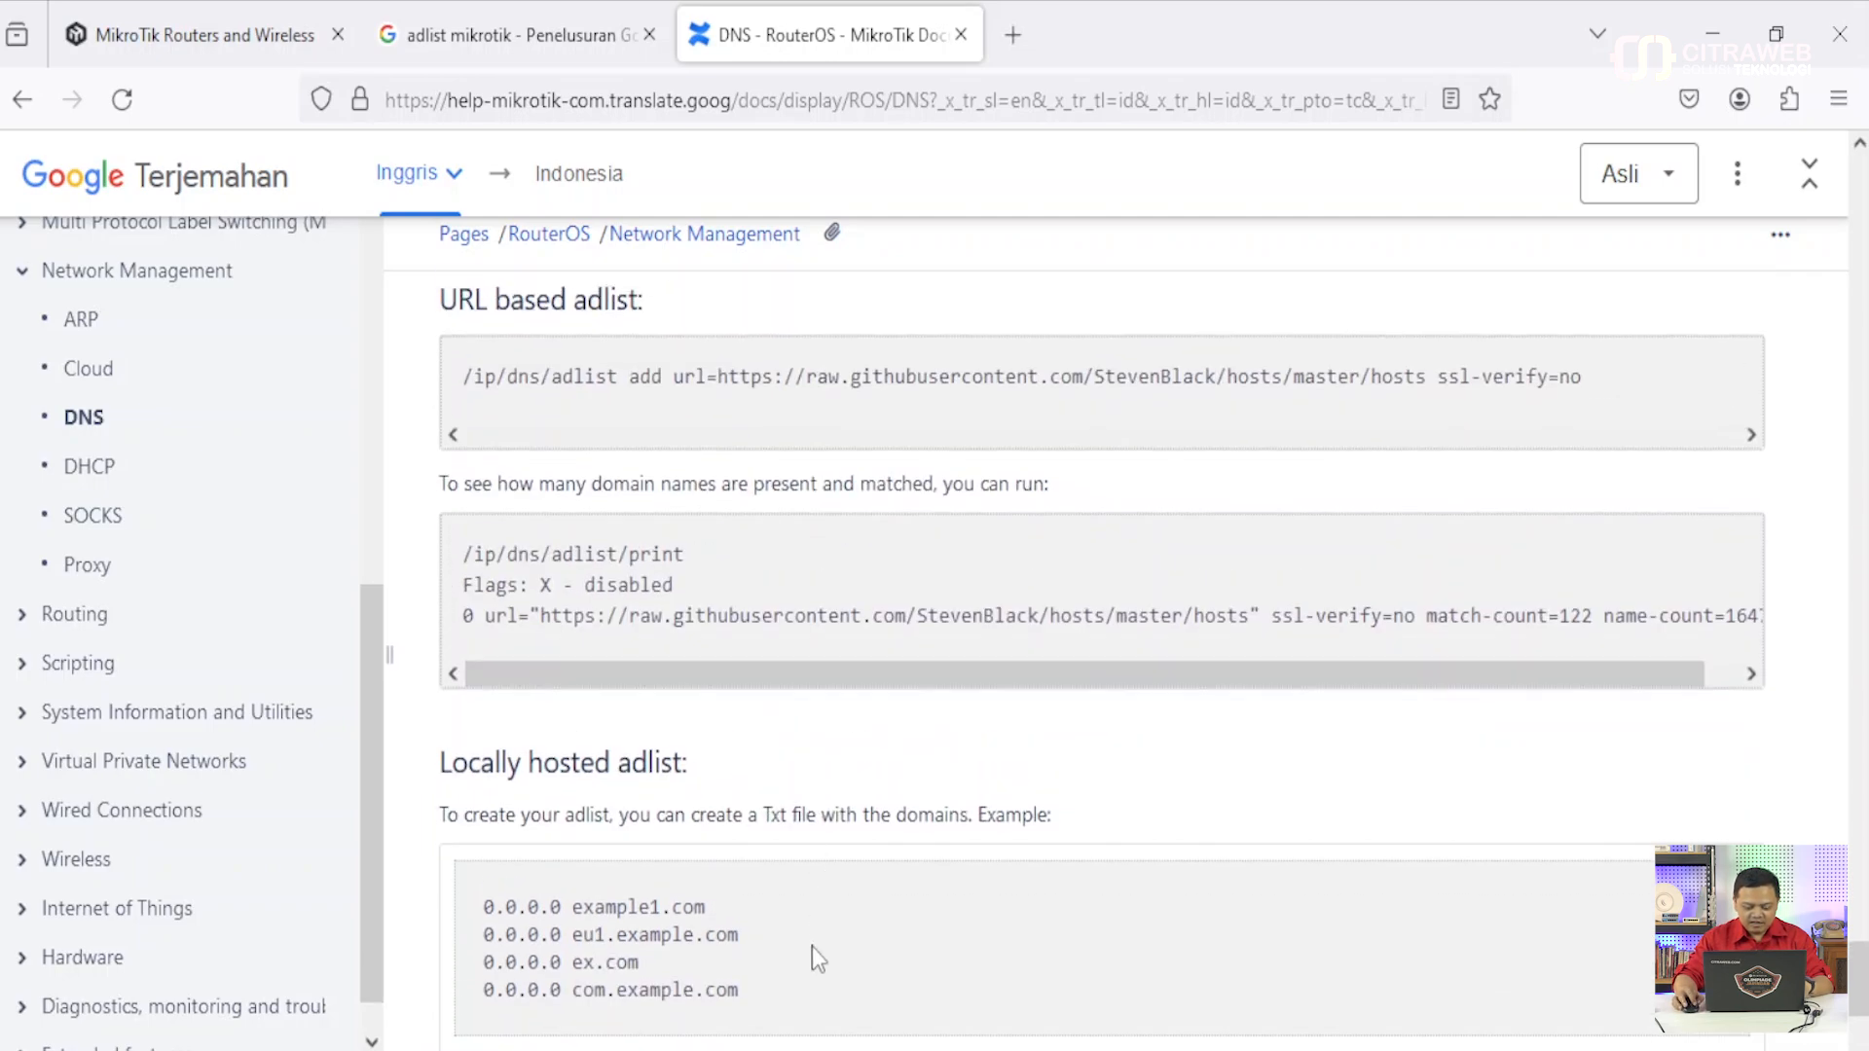
- Switch to WinBox to examine the fields of the new DNS adlist entry, and return to the Firefox documentation
click(968, 1032)
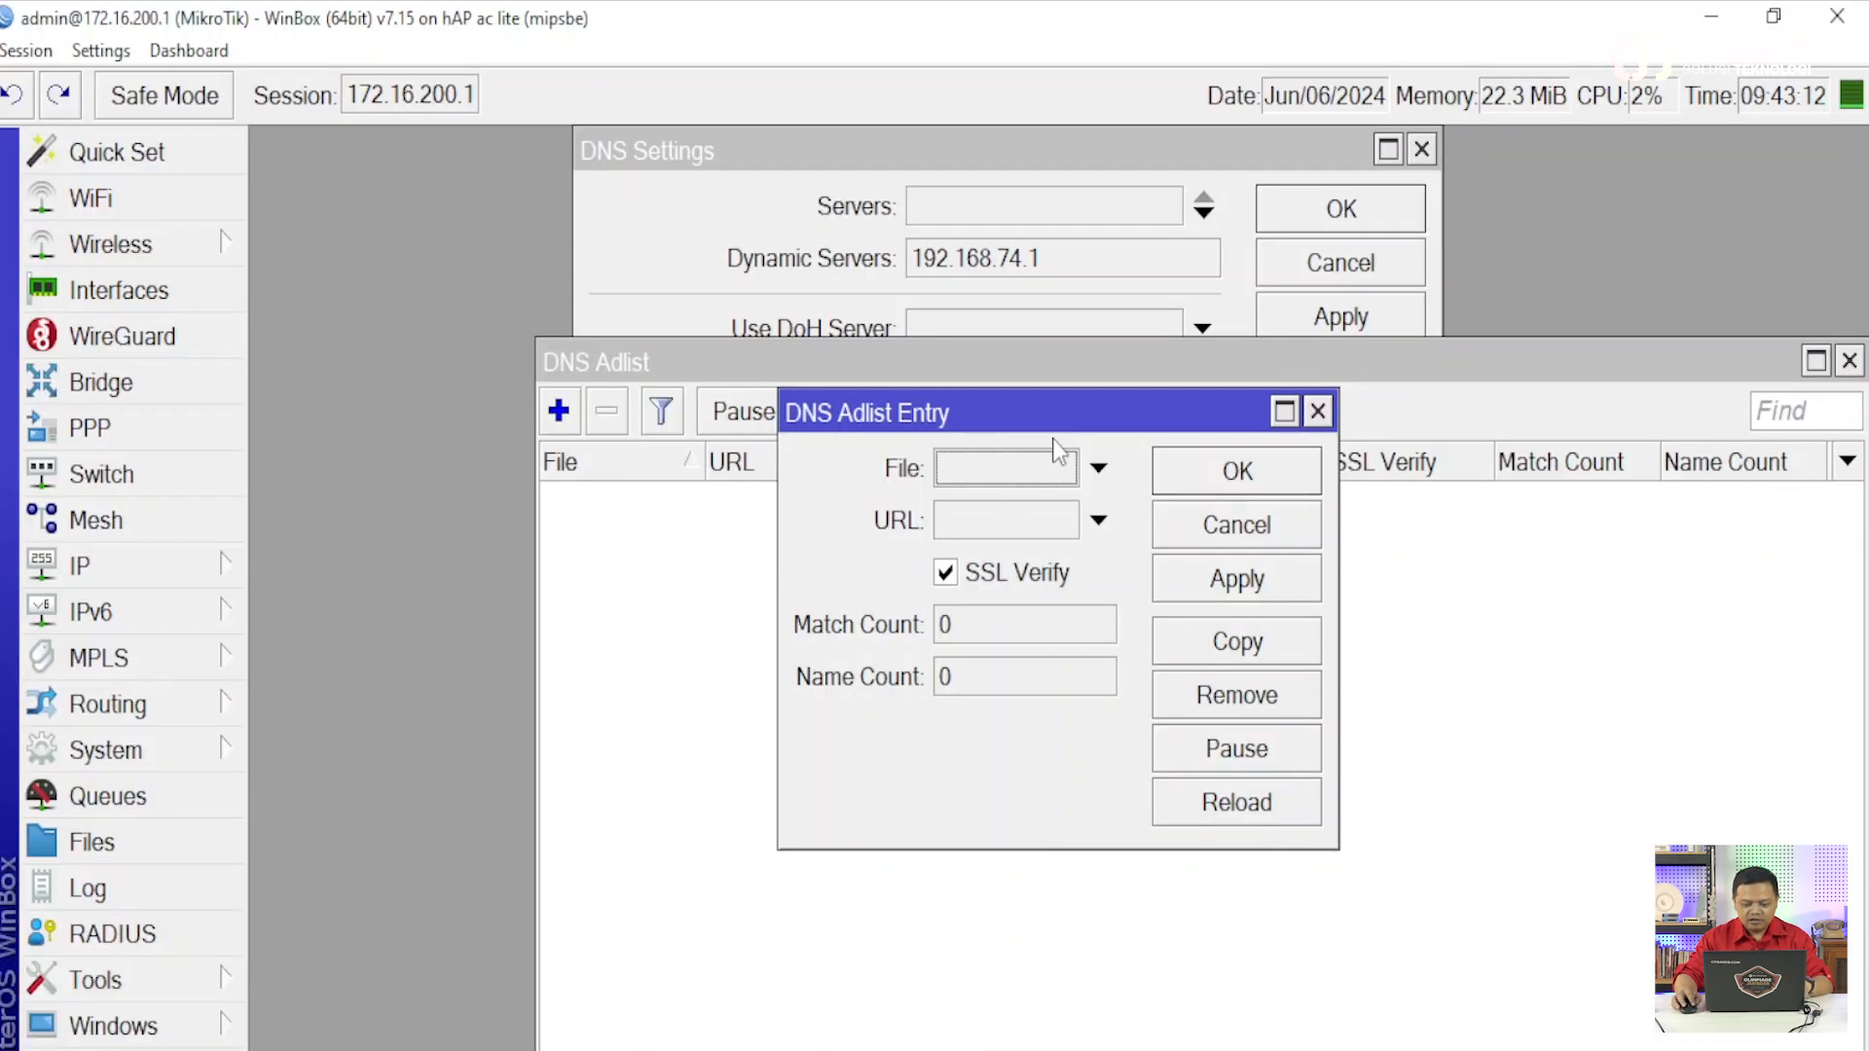
drag(1058, 412, 1009, 409)
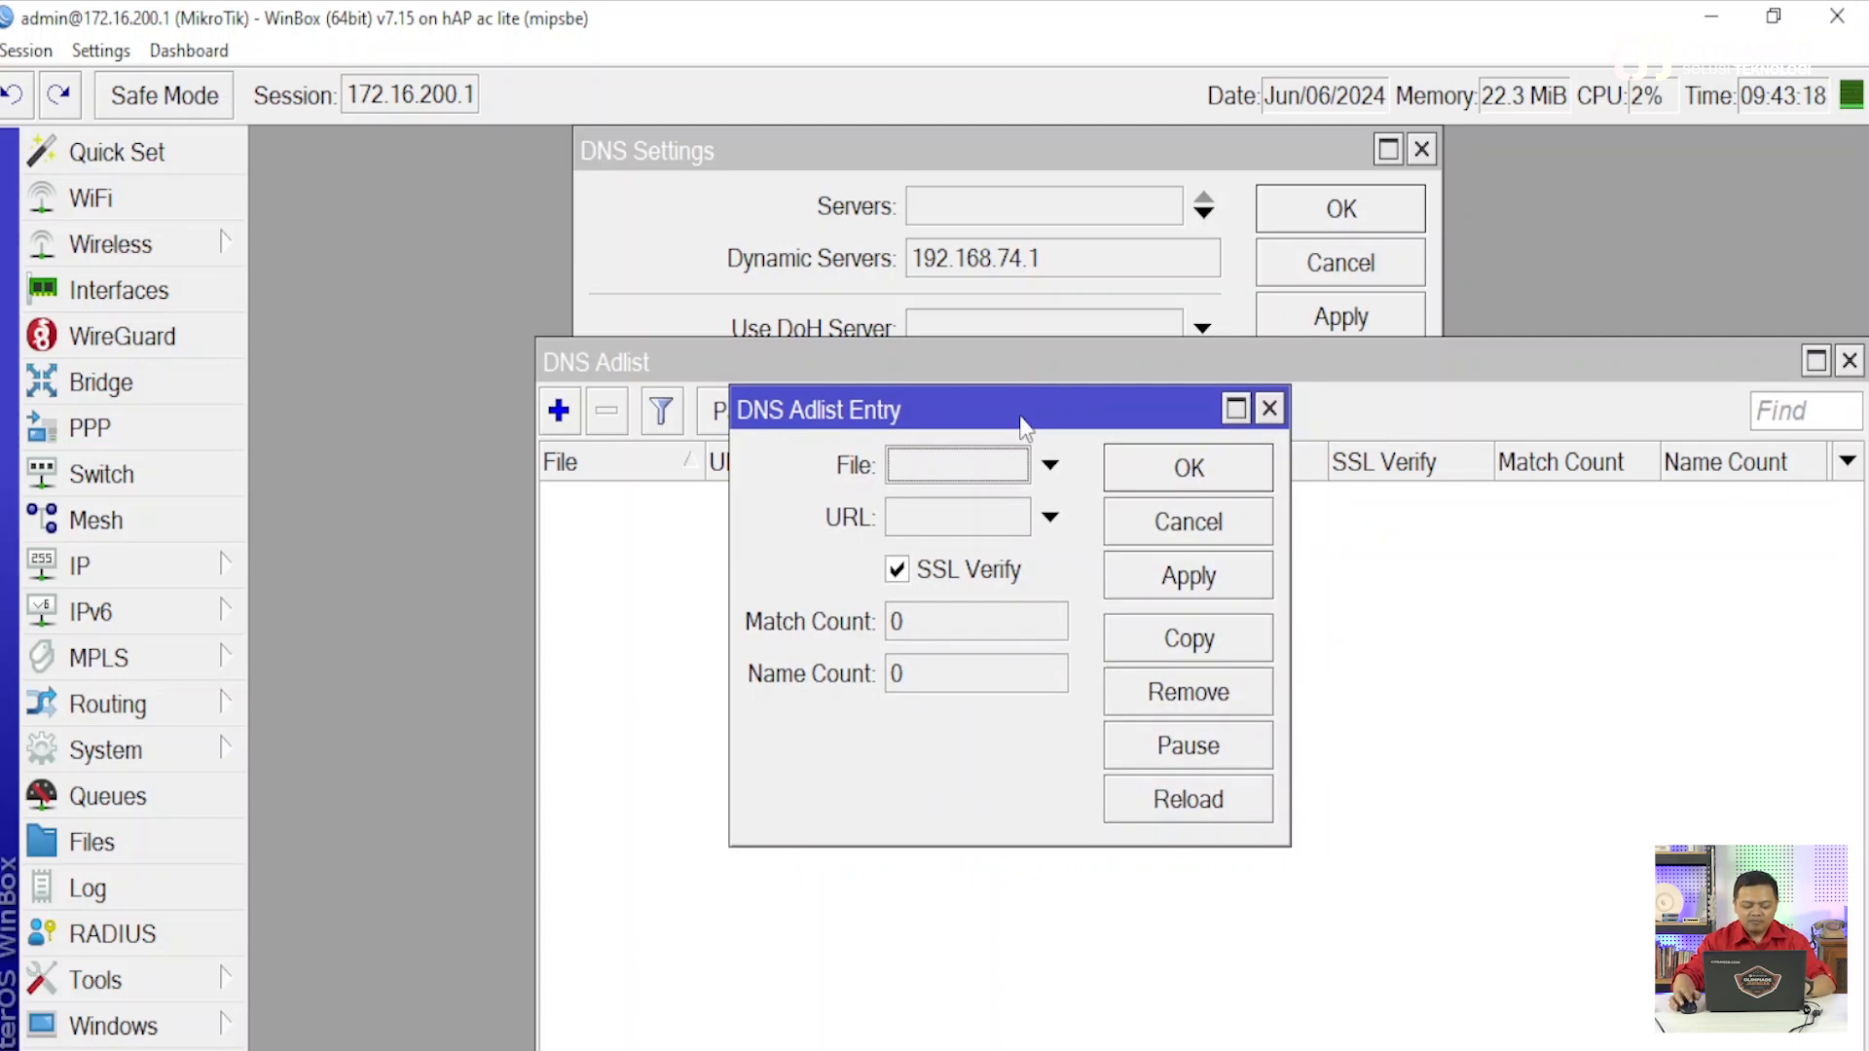
click(747, 1050)
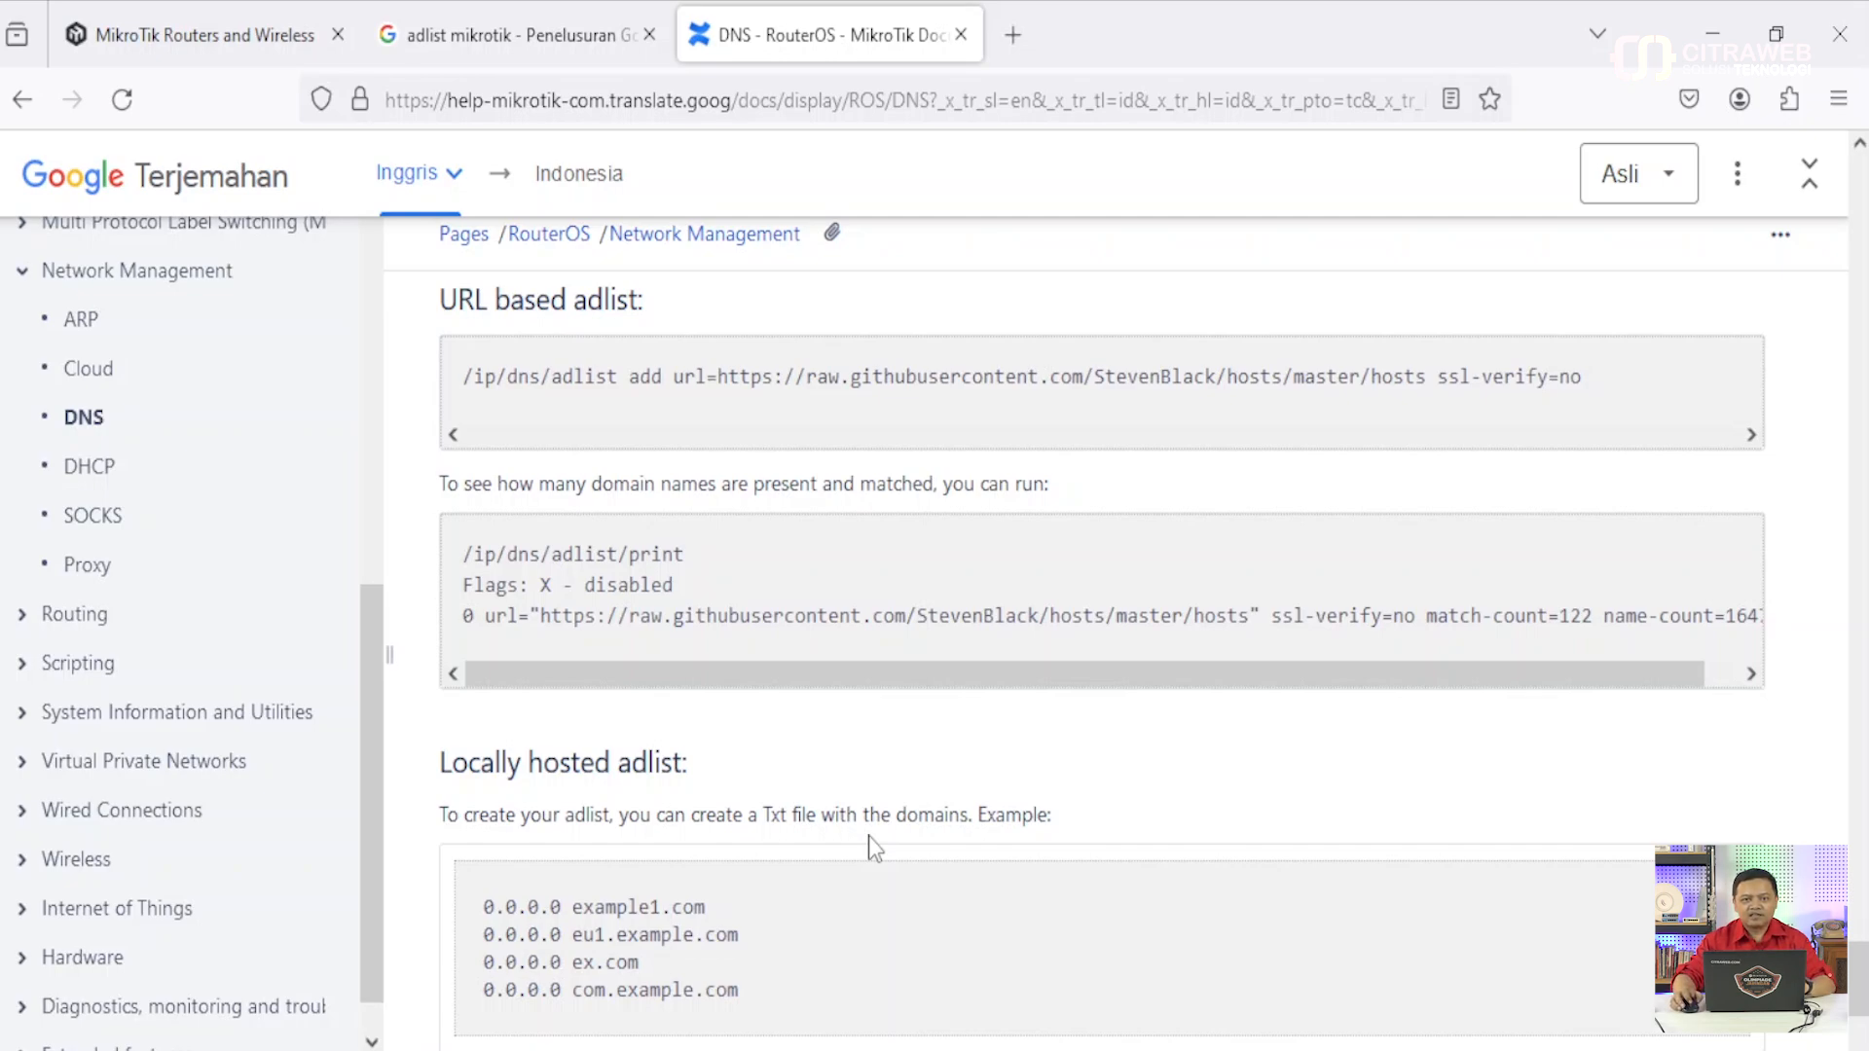
- Copy the complete /ip/dns/adlist add command with its URL and ssl-verify=no from the URL based adlist example
scroll(870, 840, up, 2)
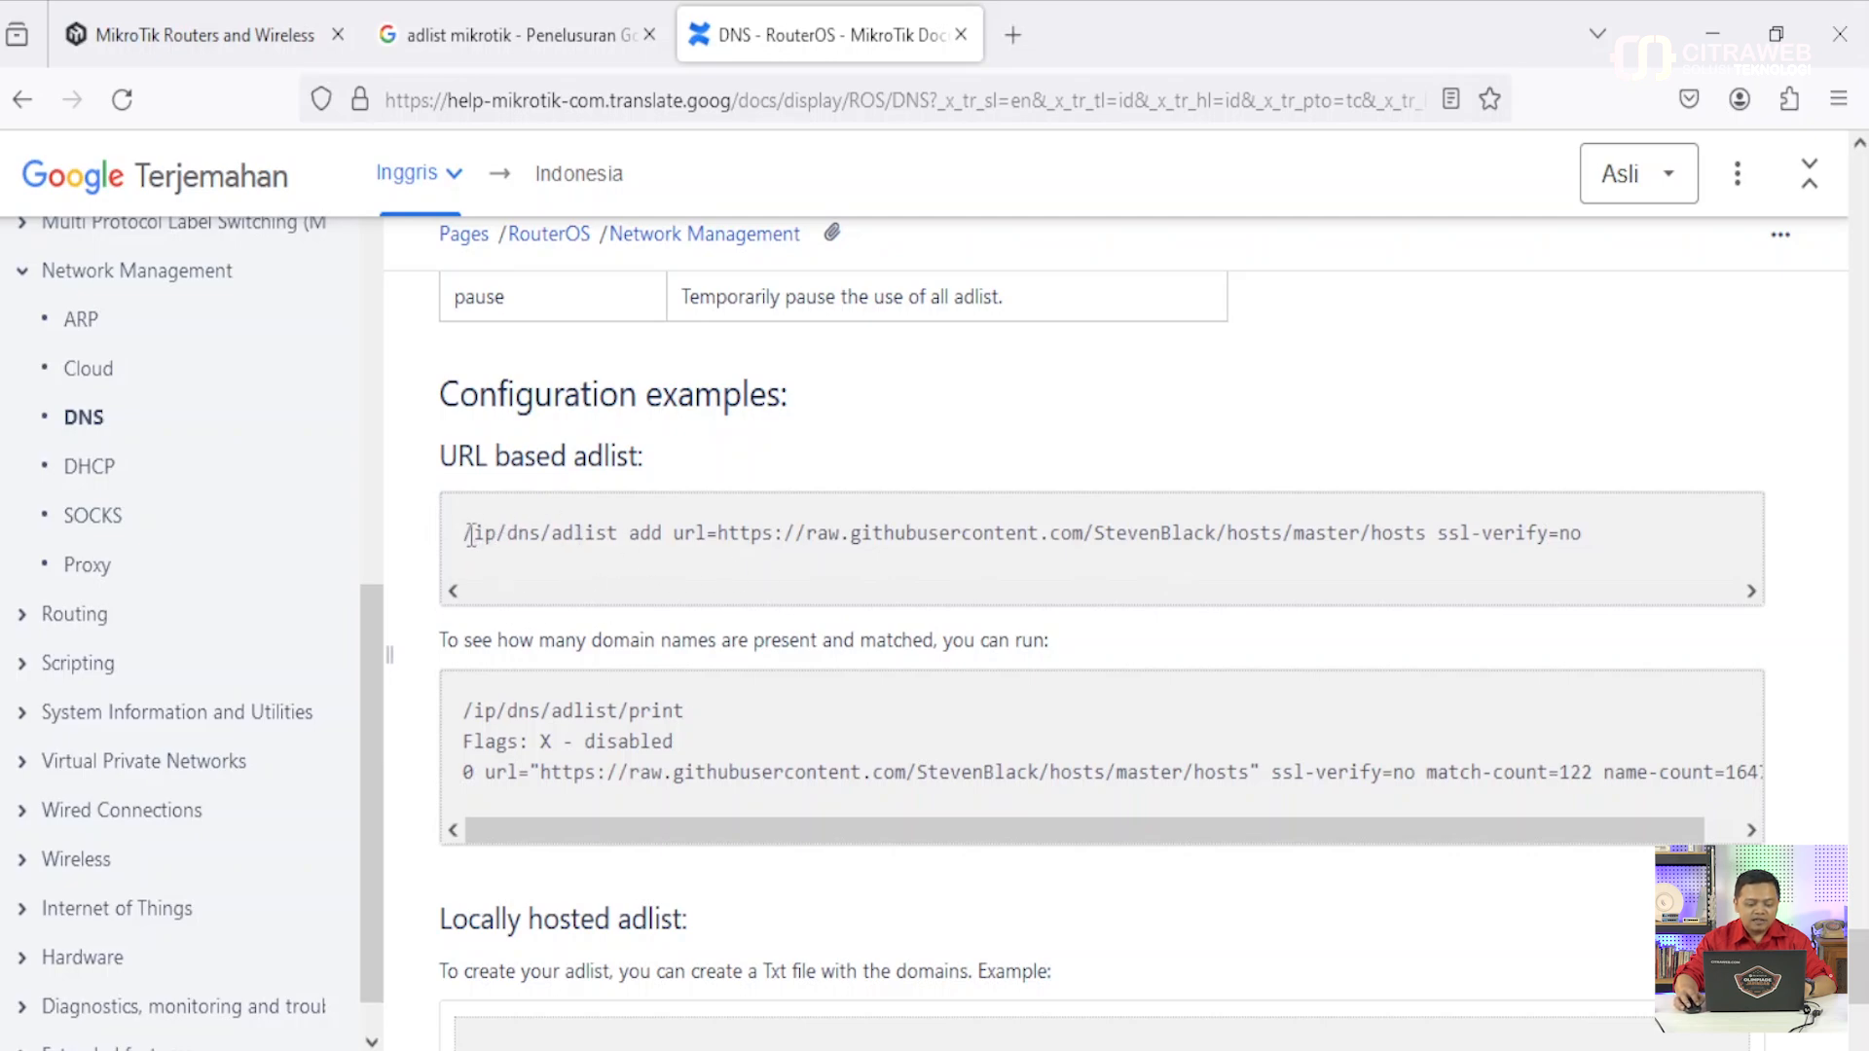
drag(470, 535, 1574, 533)
click(795, 606)
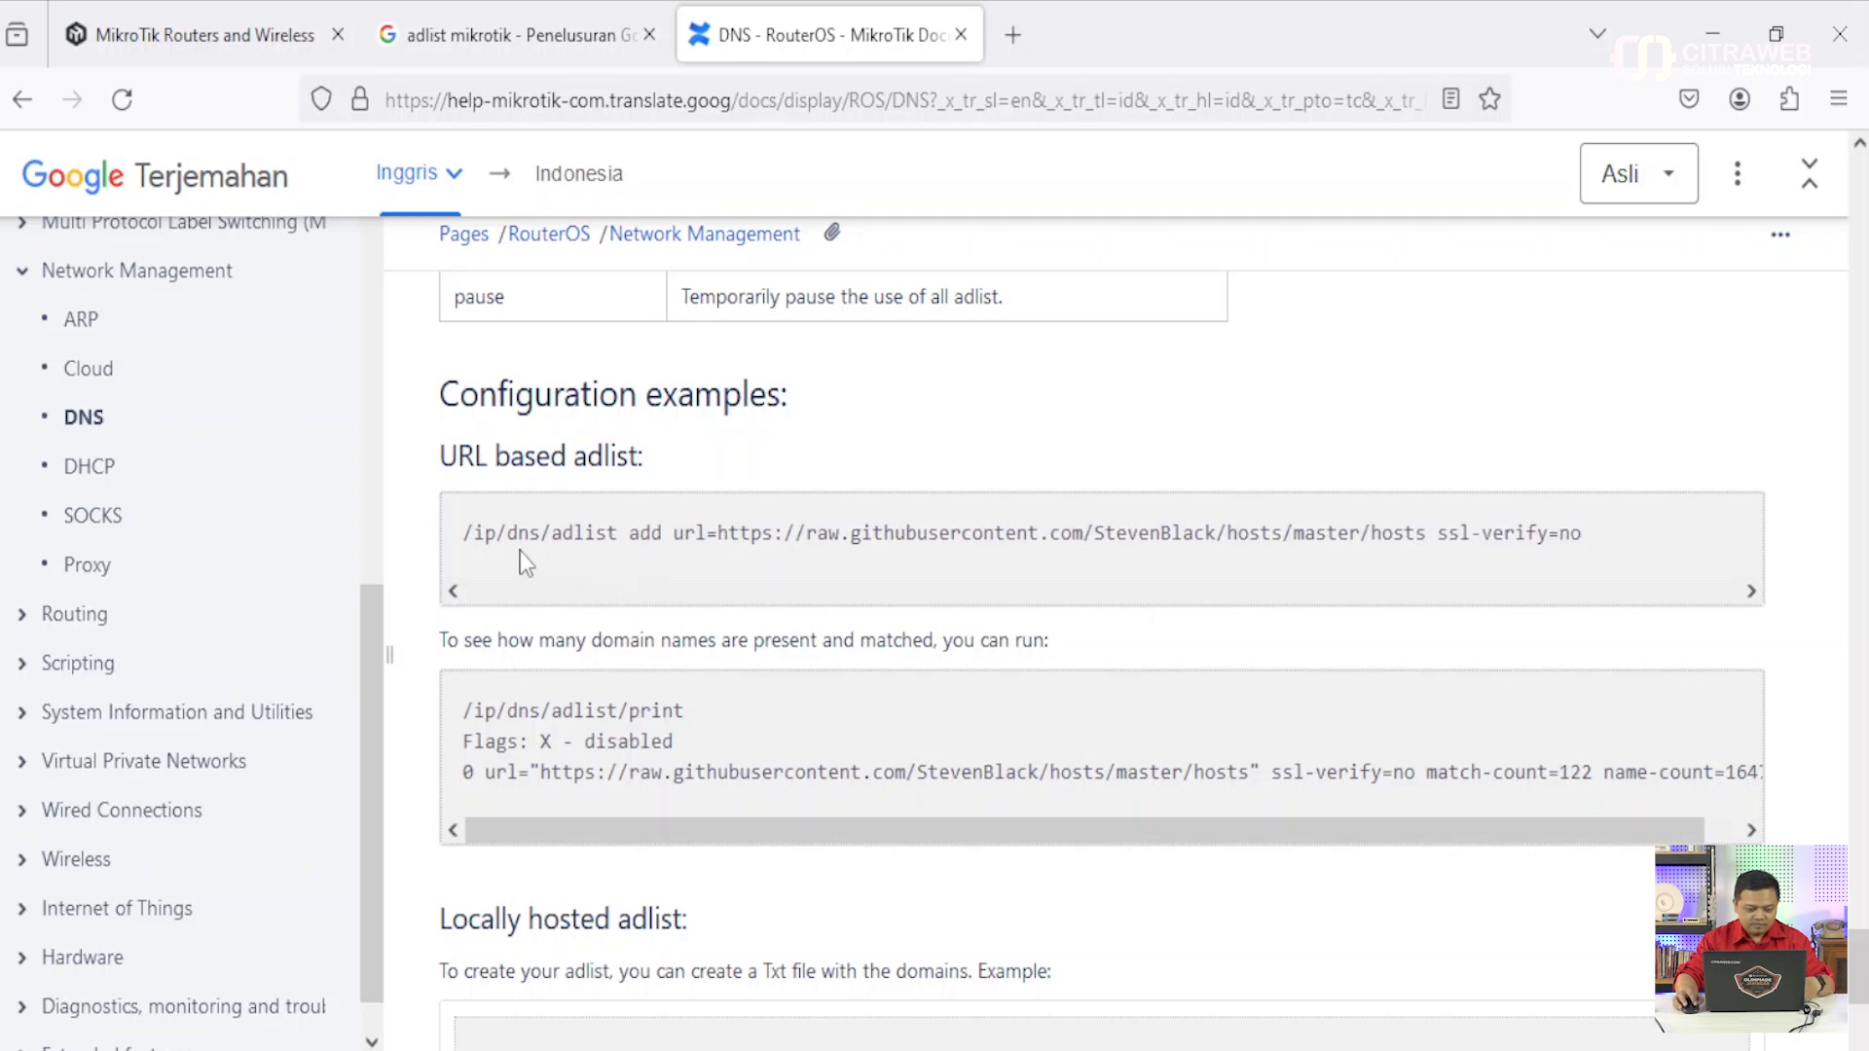
drag(460, 534, 639, 545)
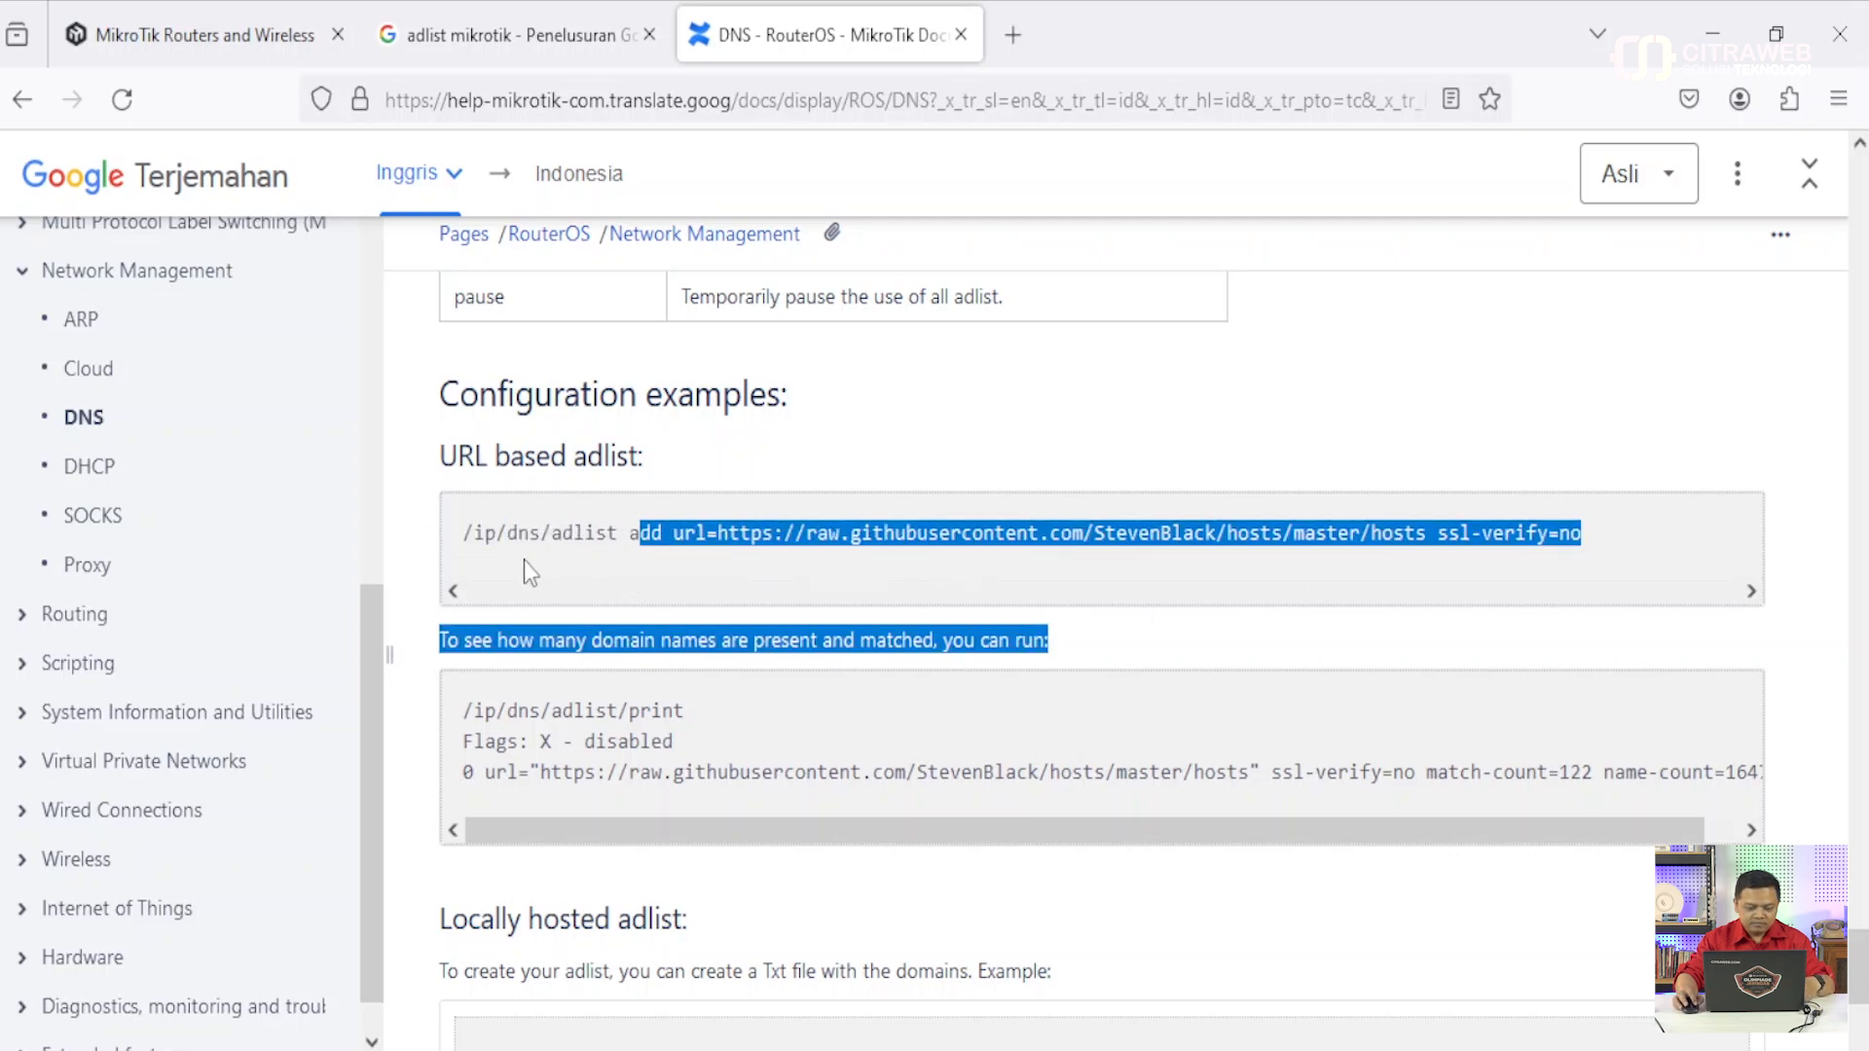
click(477, 541)
drag(517, 538, 728, 543)
click(466, 536)
drag(466, 536, 1542, 533)
drag(1577, 528, 1583, 532)
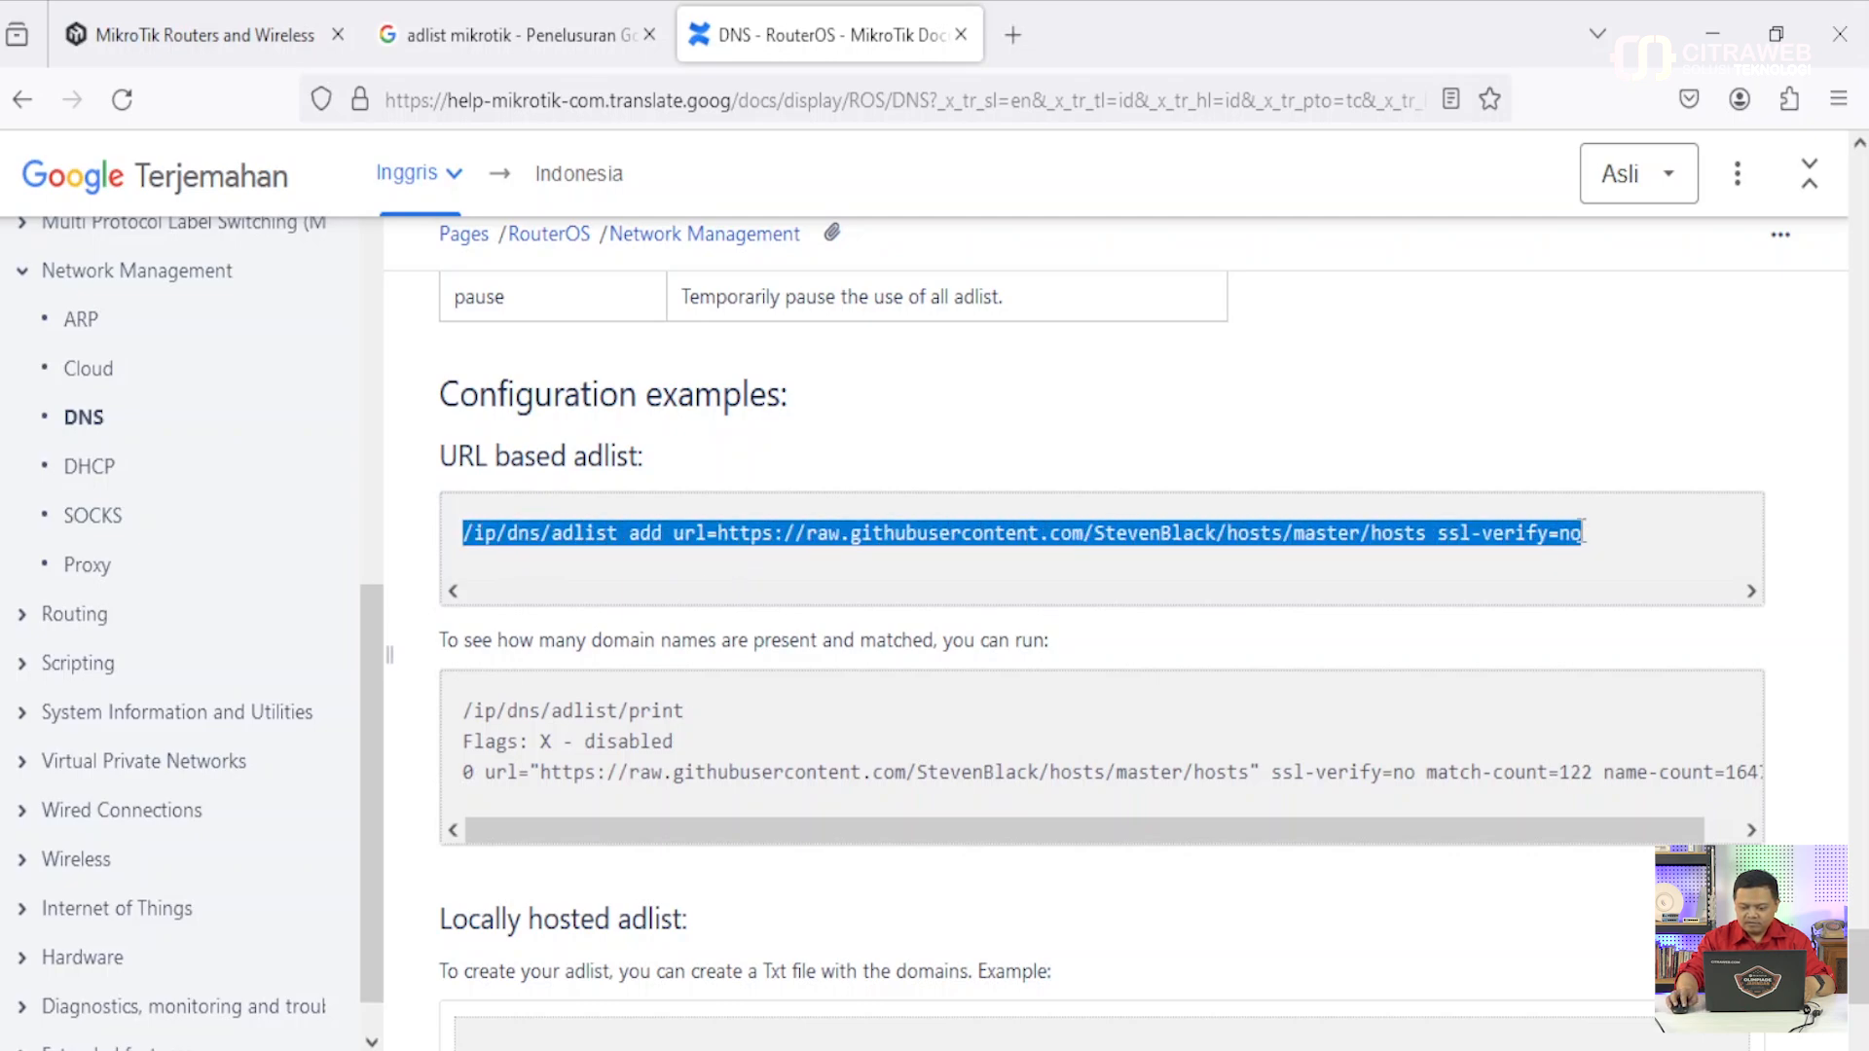
right_click(1552, 541)
click(1572, 563)
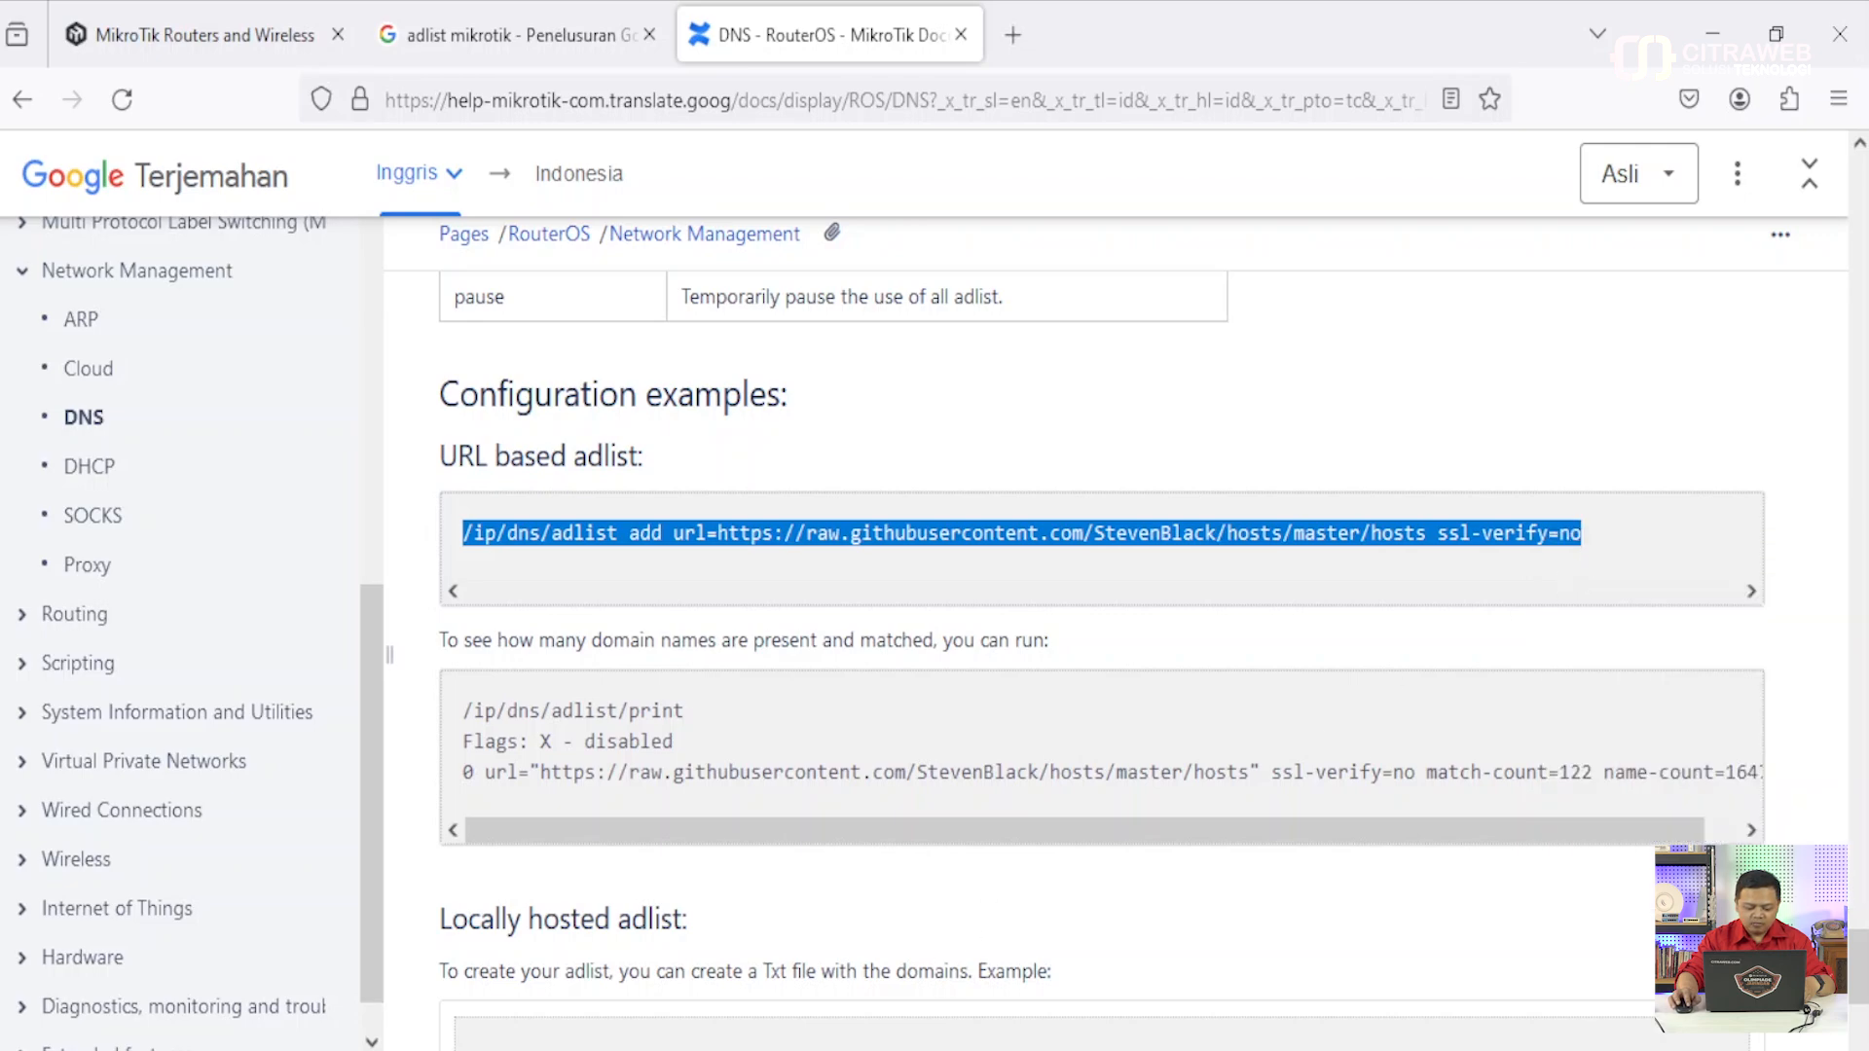
- Switch to WinBox, open a new terminal and skip the password change by leaving the new password empty
click(833, 1047)
click(969, 983)
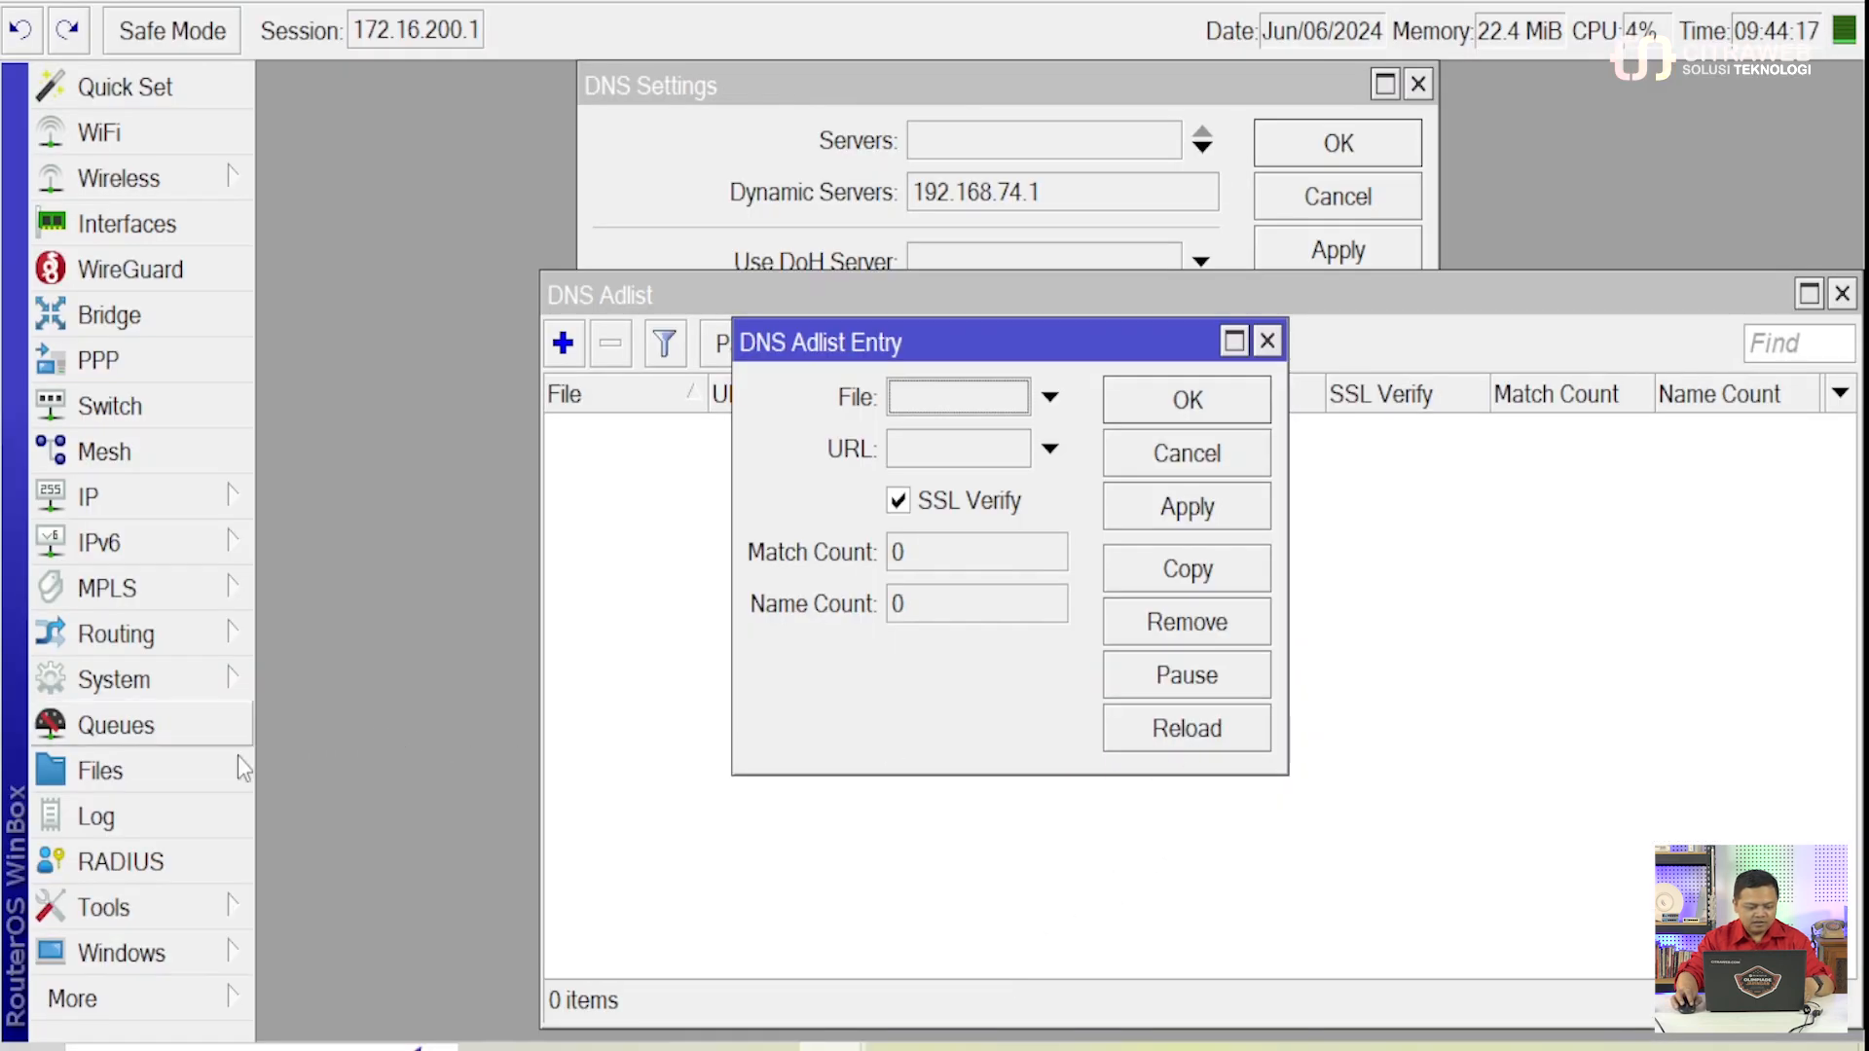
click(117, 999)
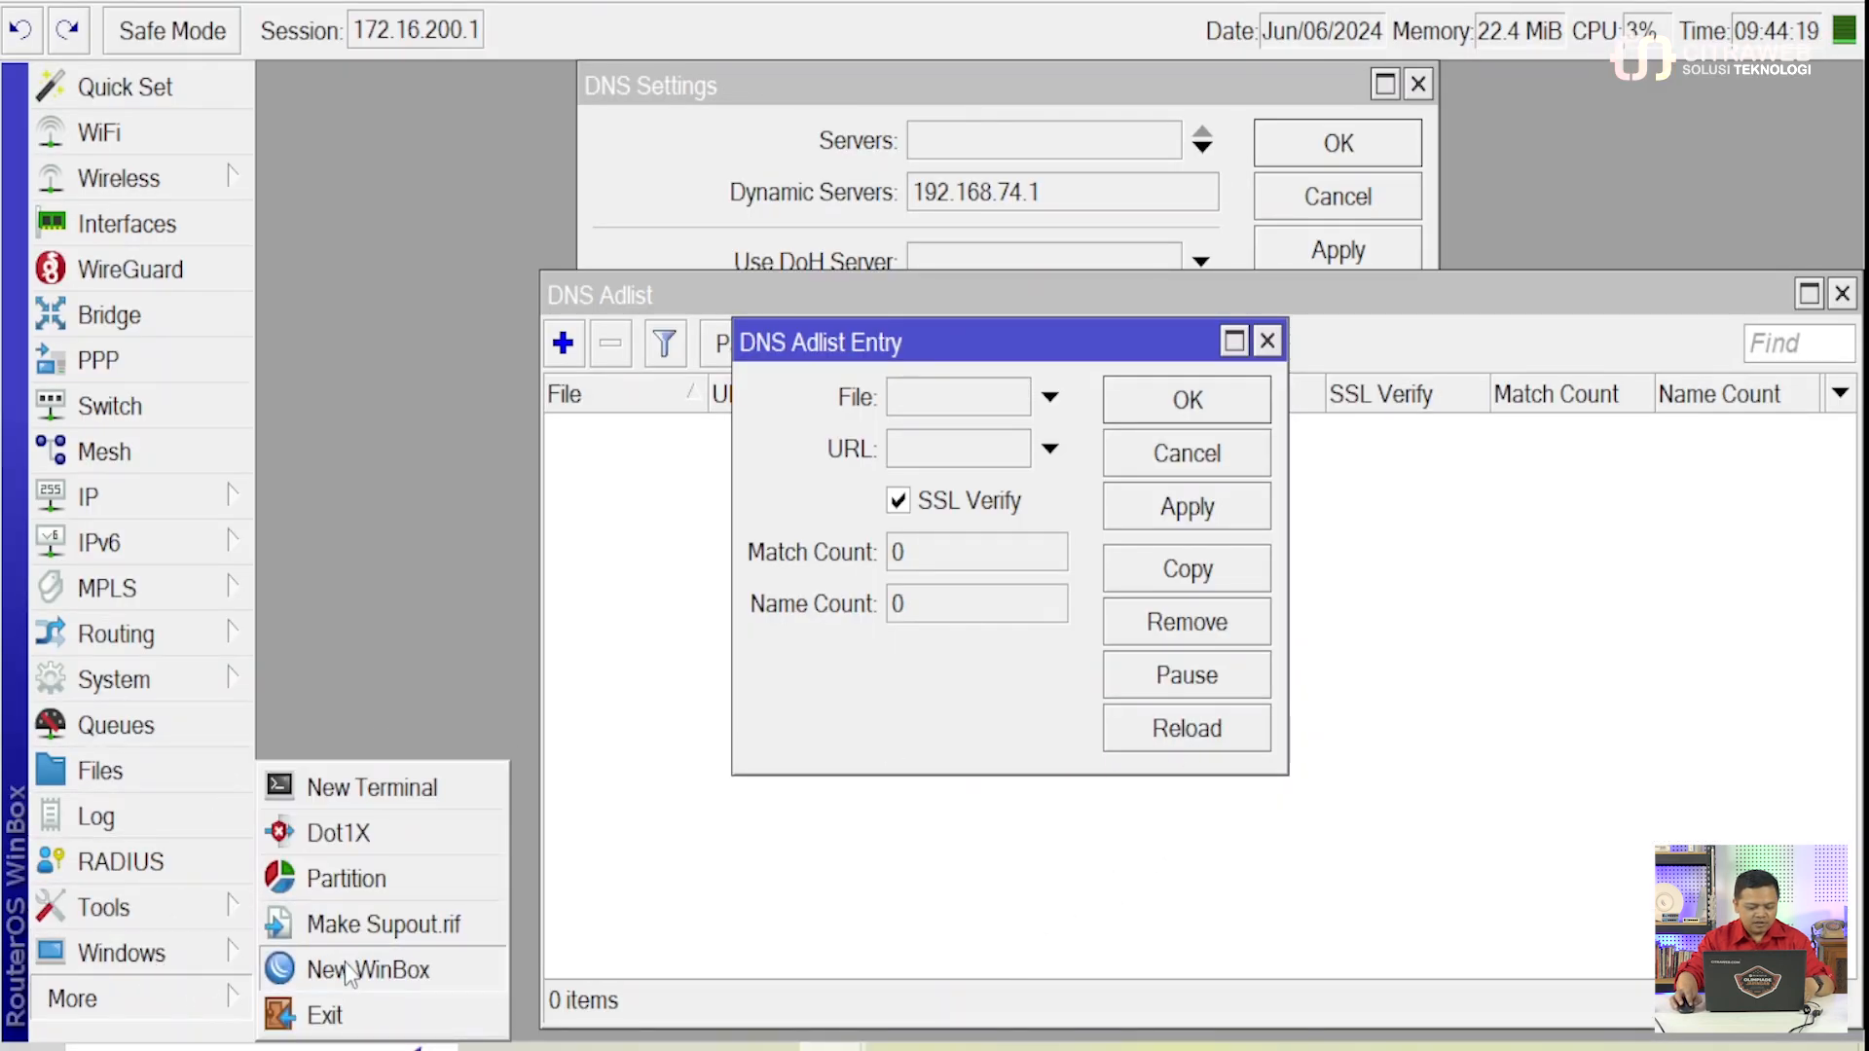
click(391, 791)
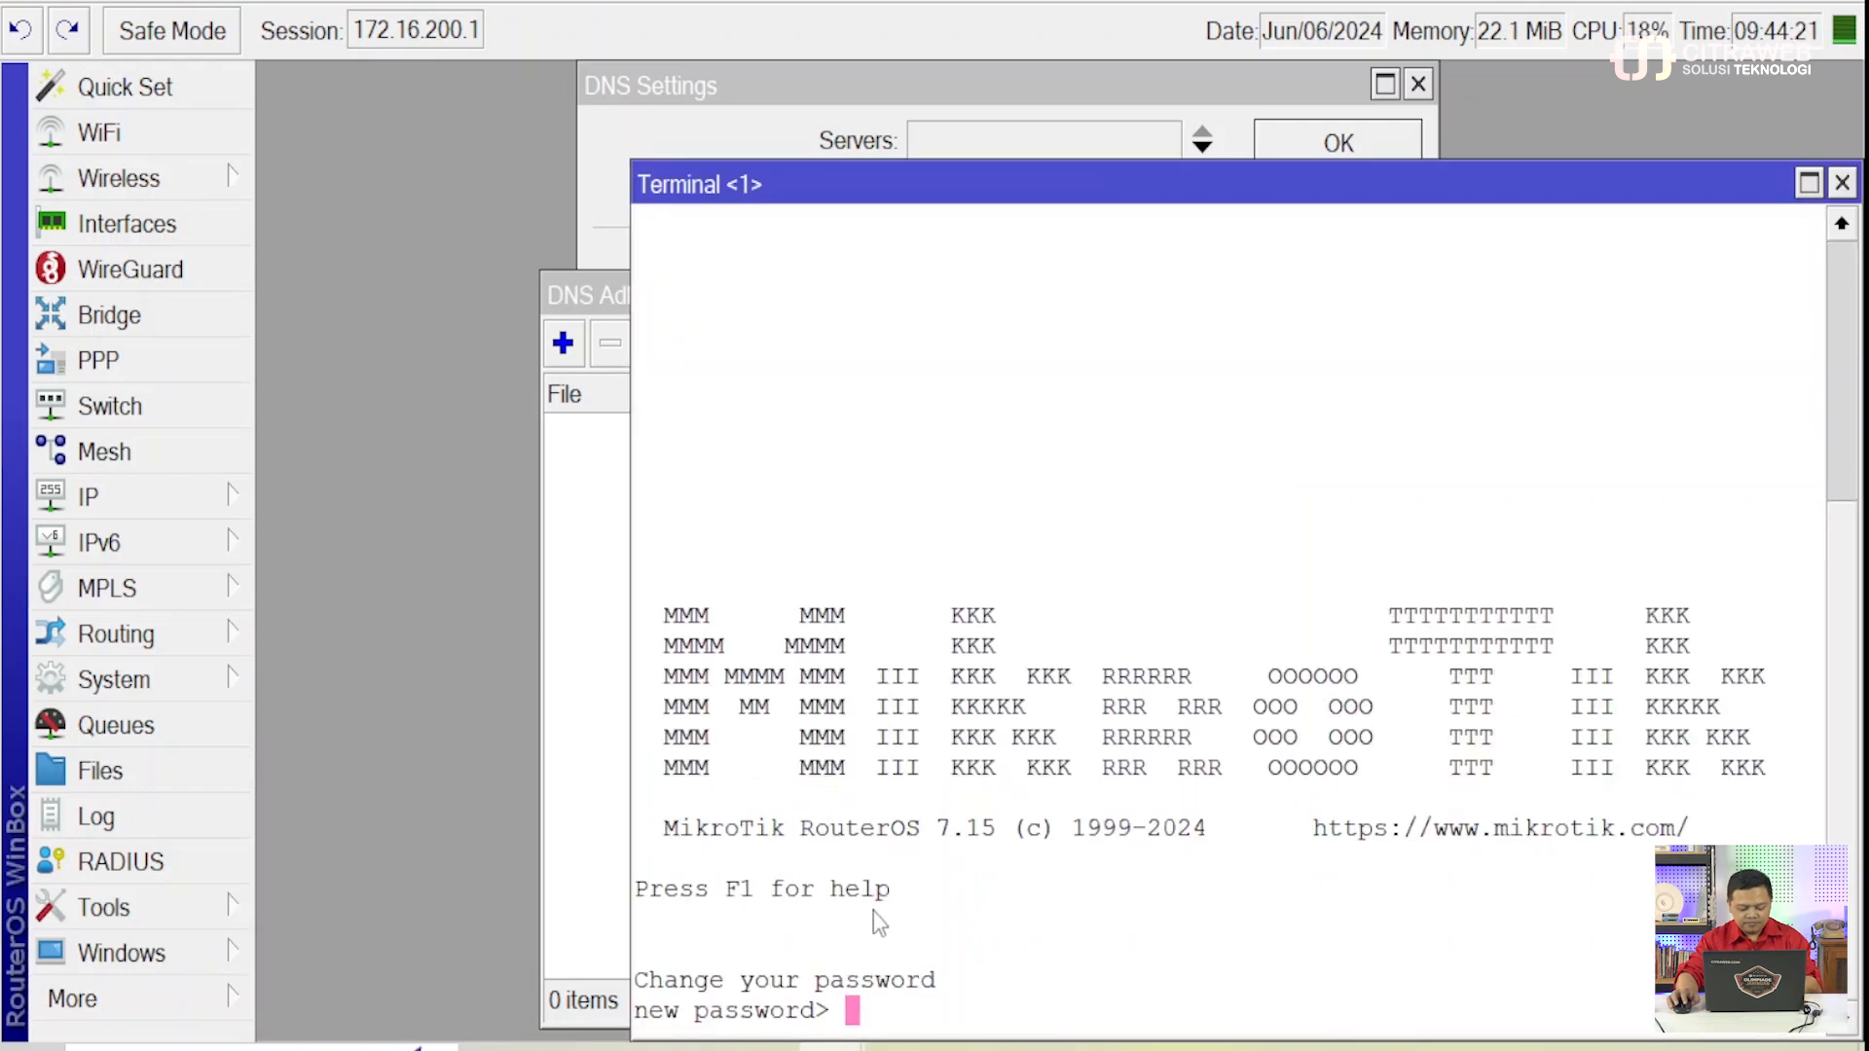
key(Return)
key(ctrl+v)
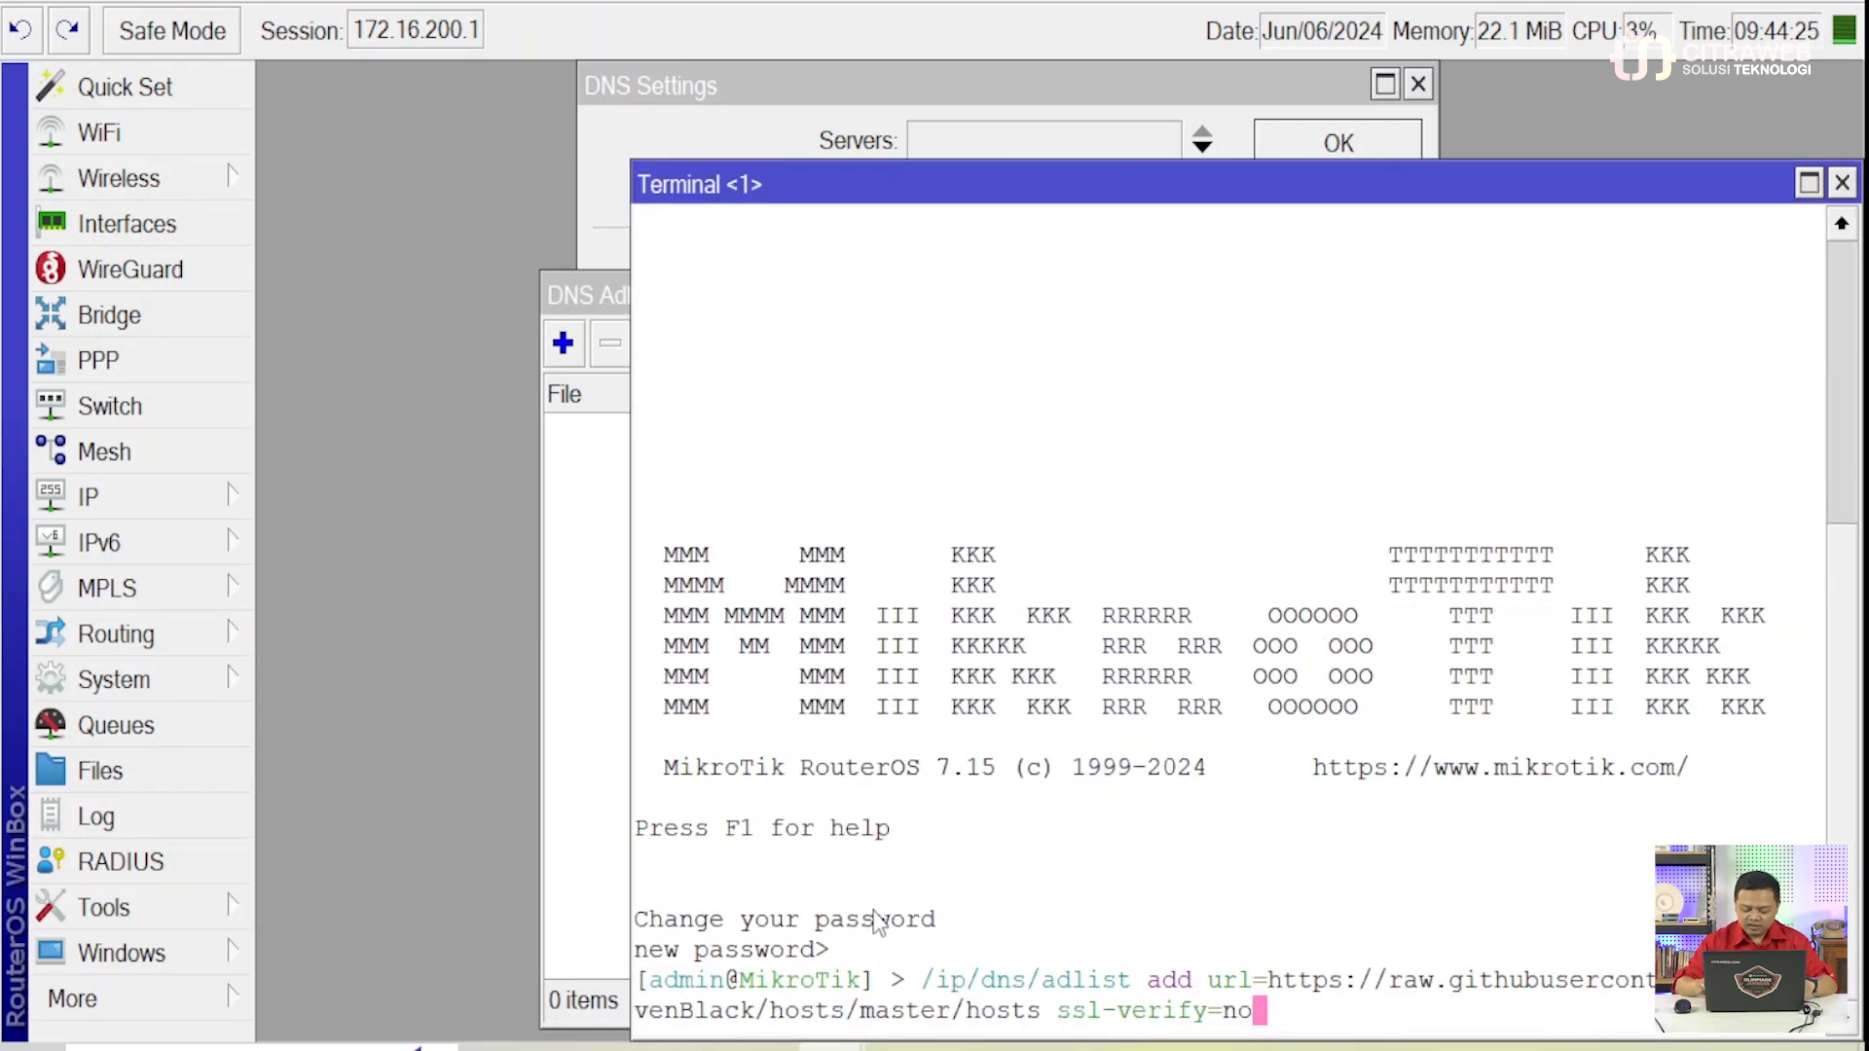
key(Return)
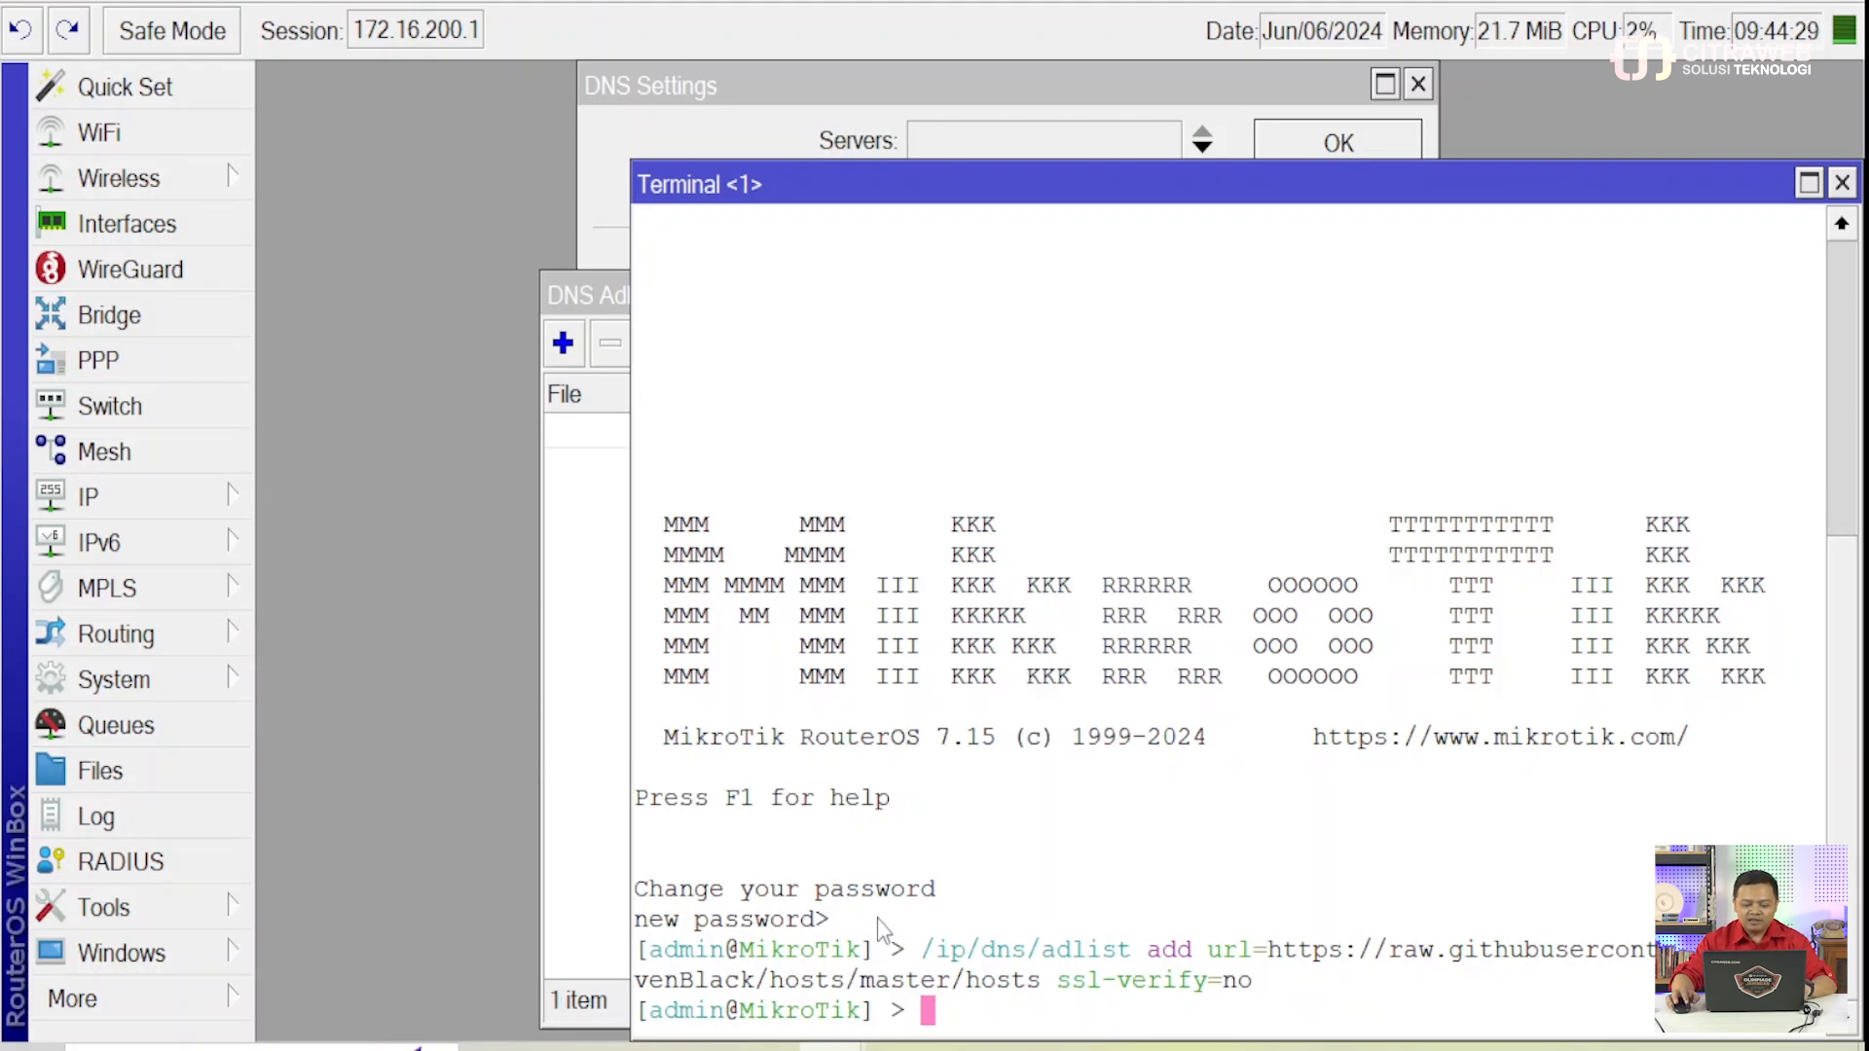
drag(1100, 197, 923, 127)
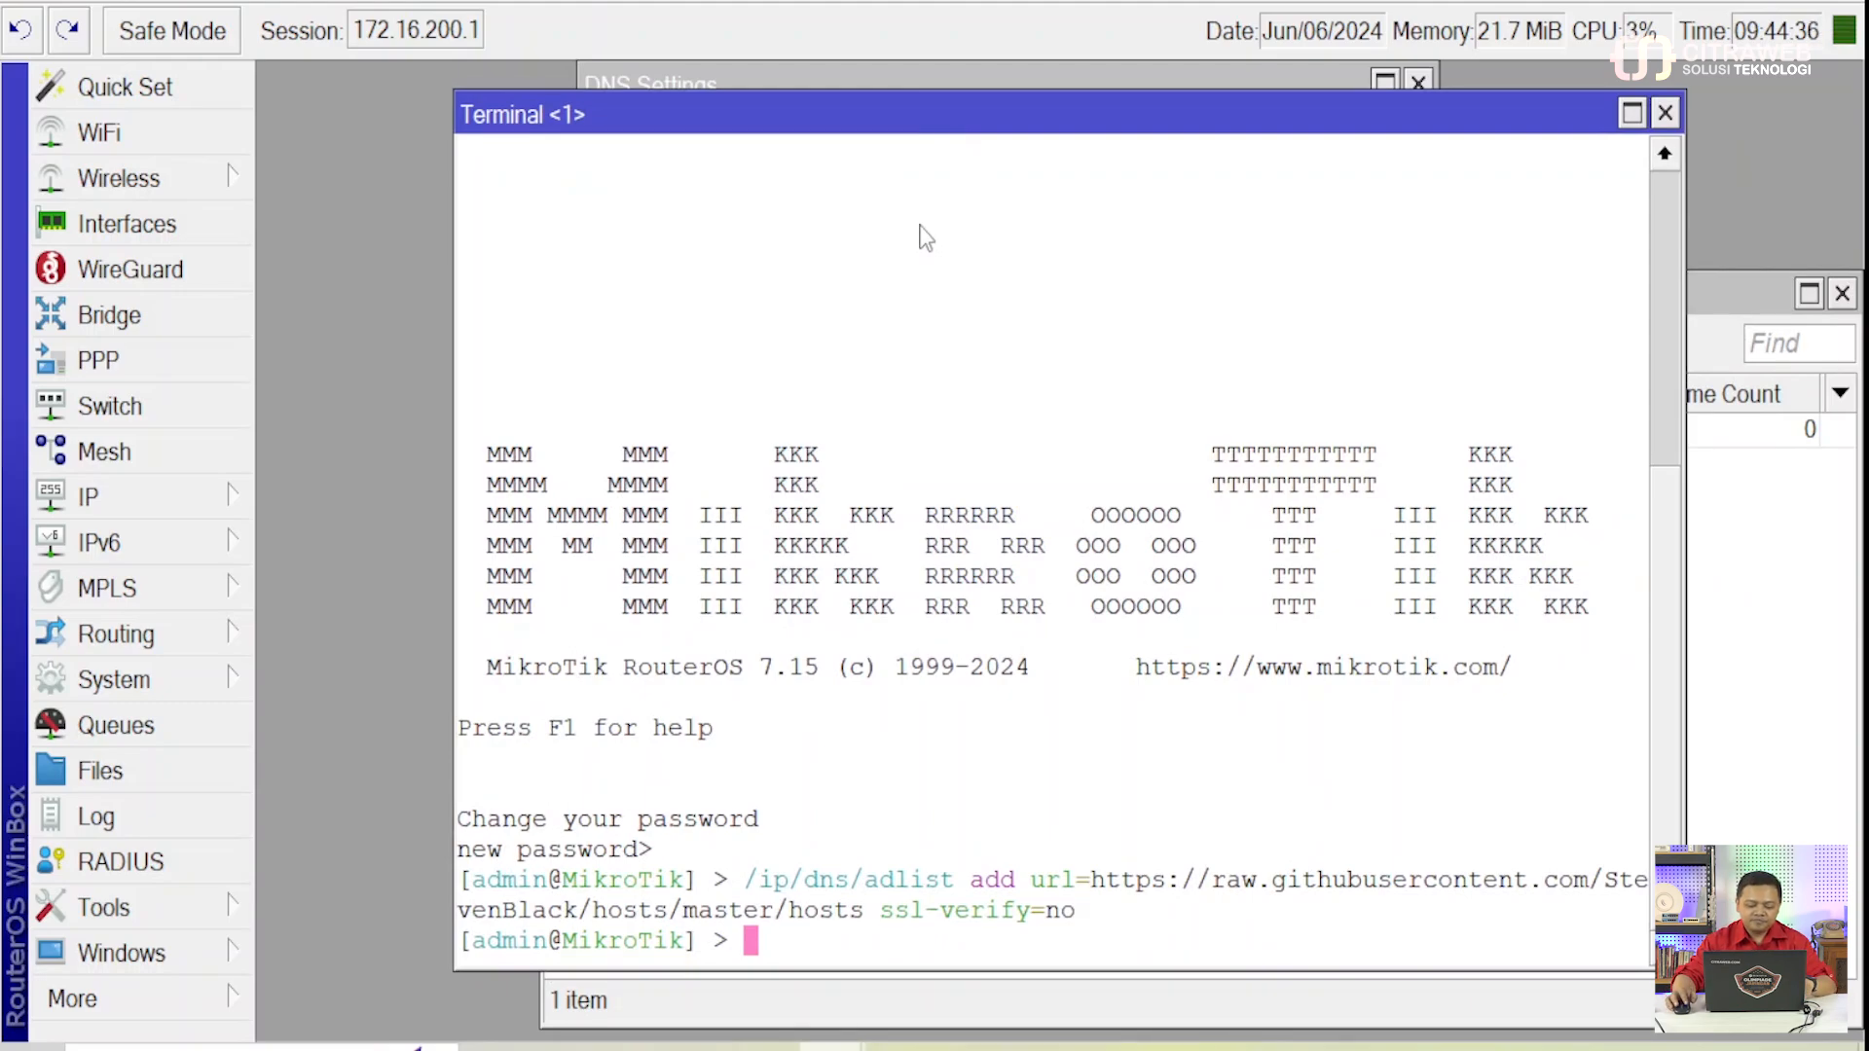
- Switch to Firefox and load detik.com in a new tab to test the ad blocking
click(677, 1042)
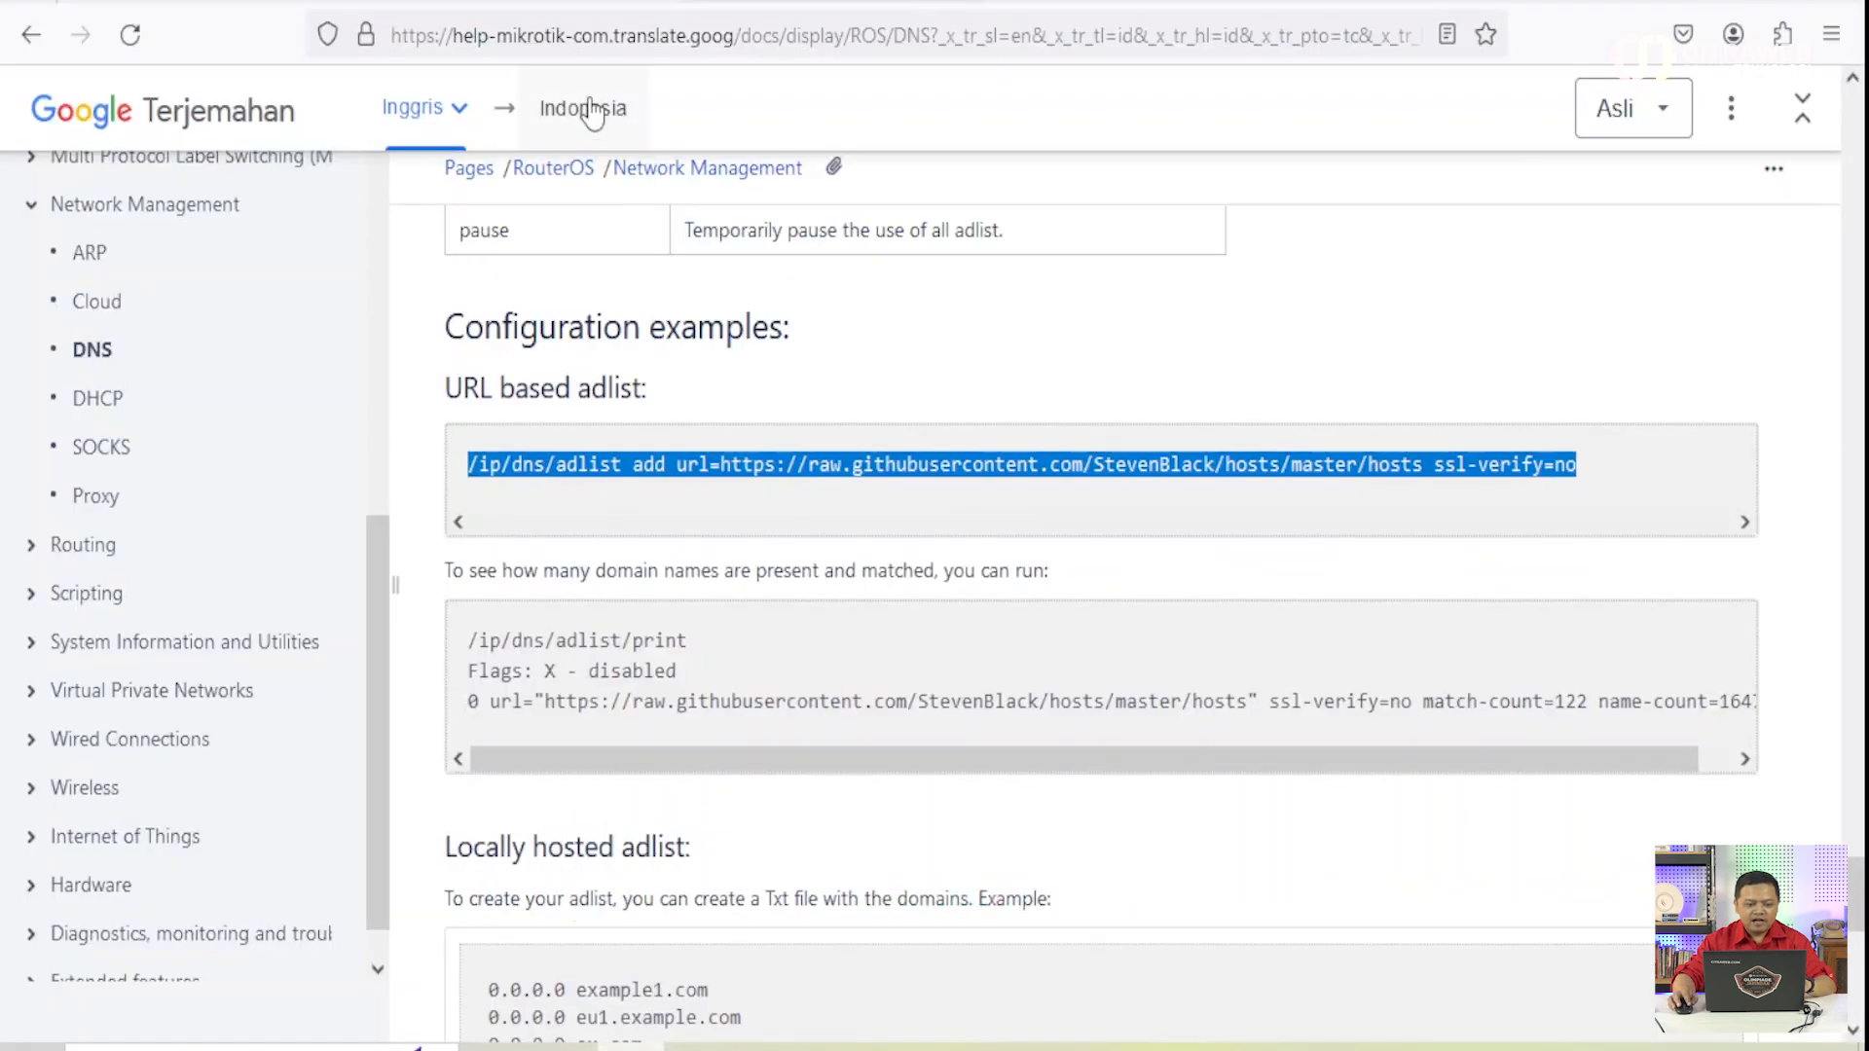
click(1026, 5)
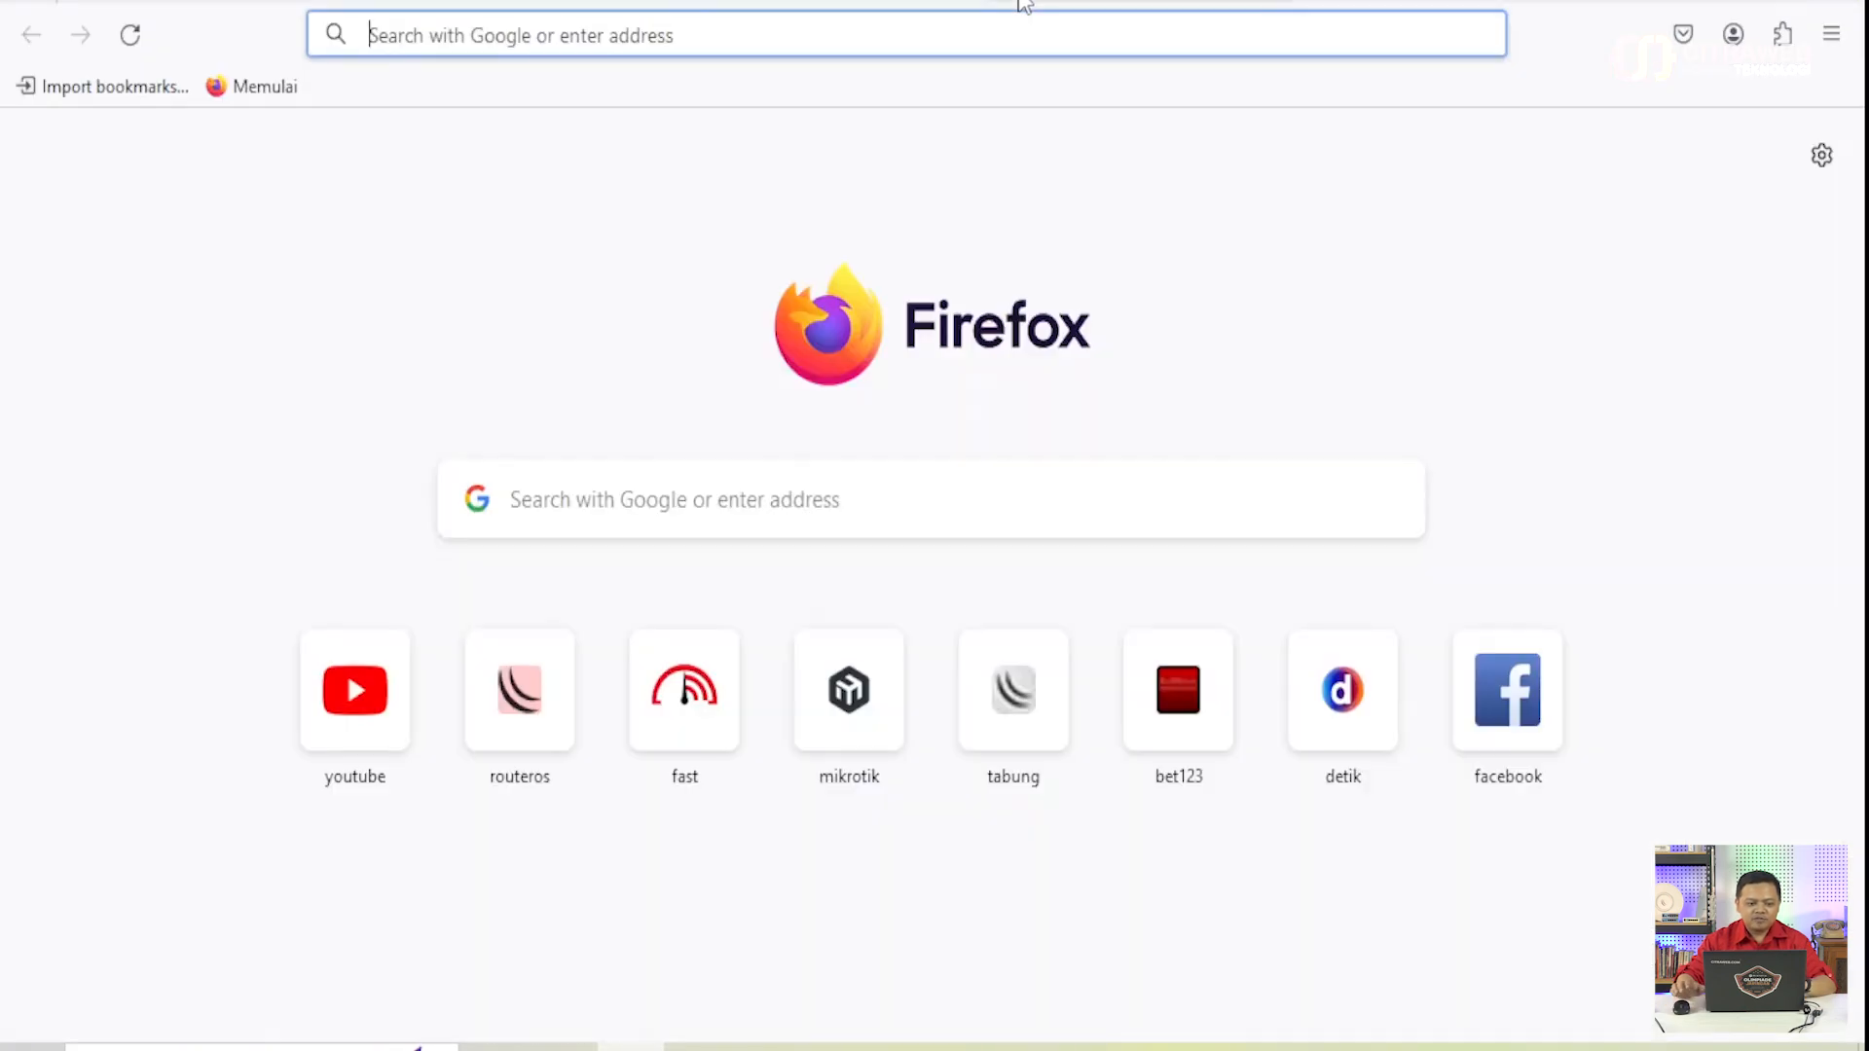
text(de)
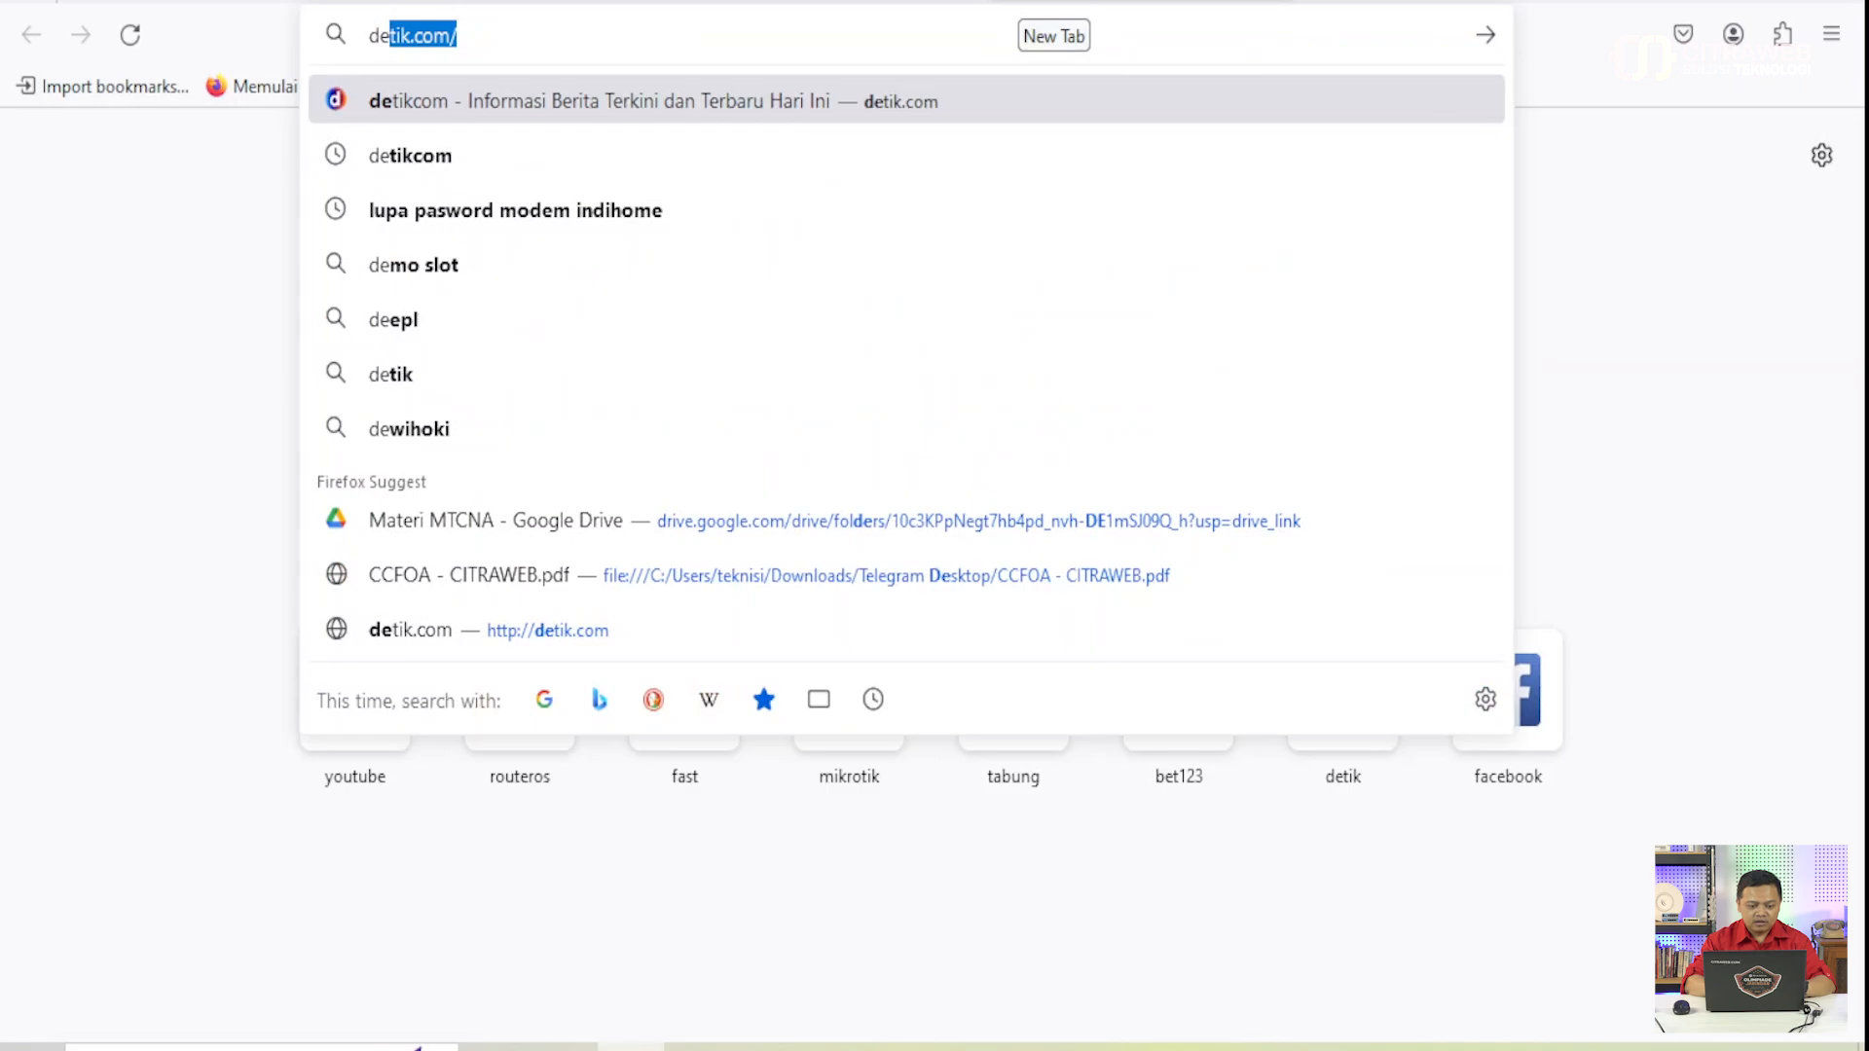
text(tik.)
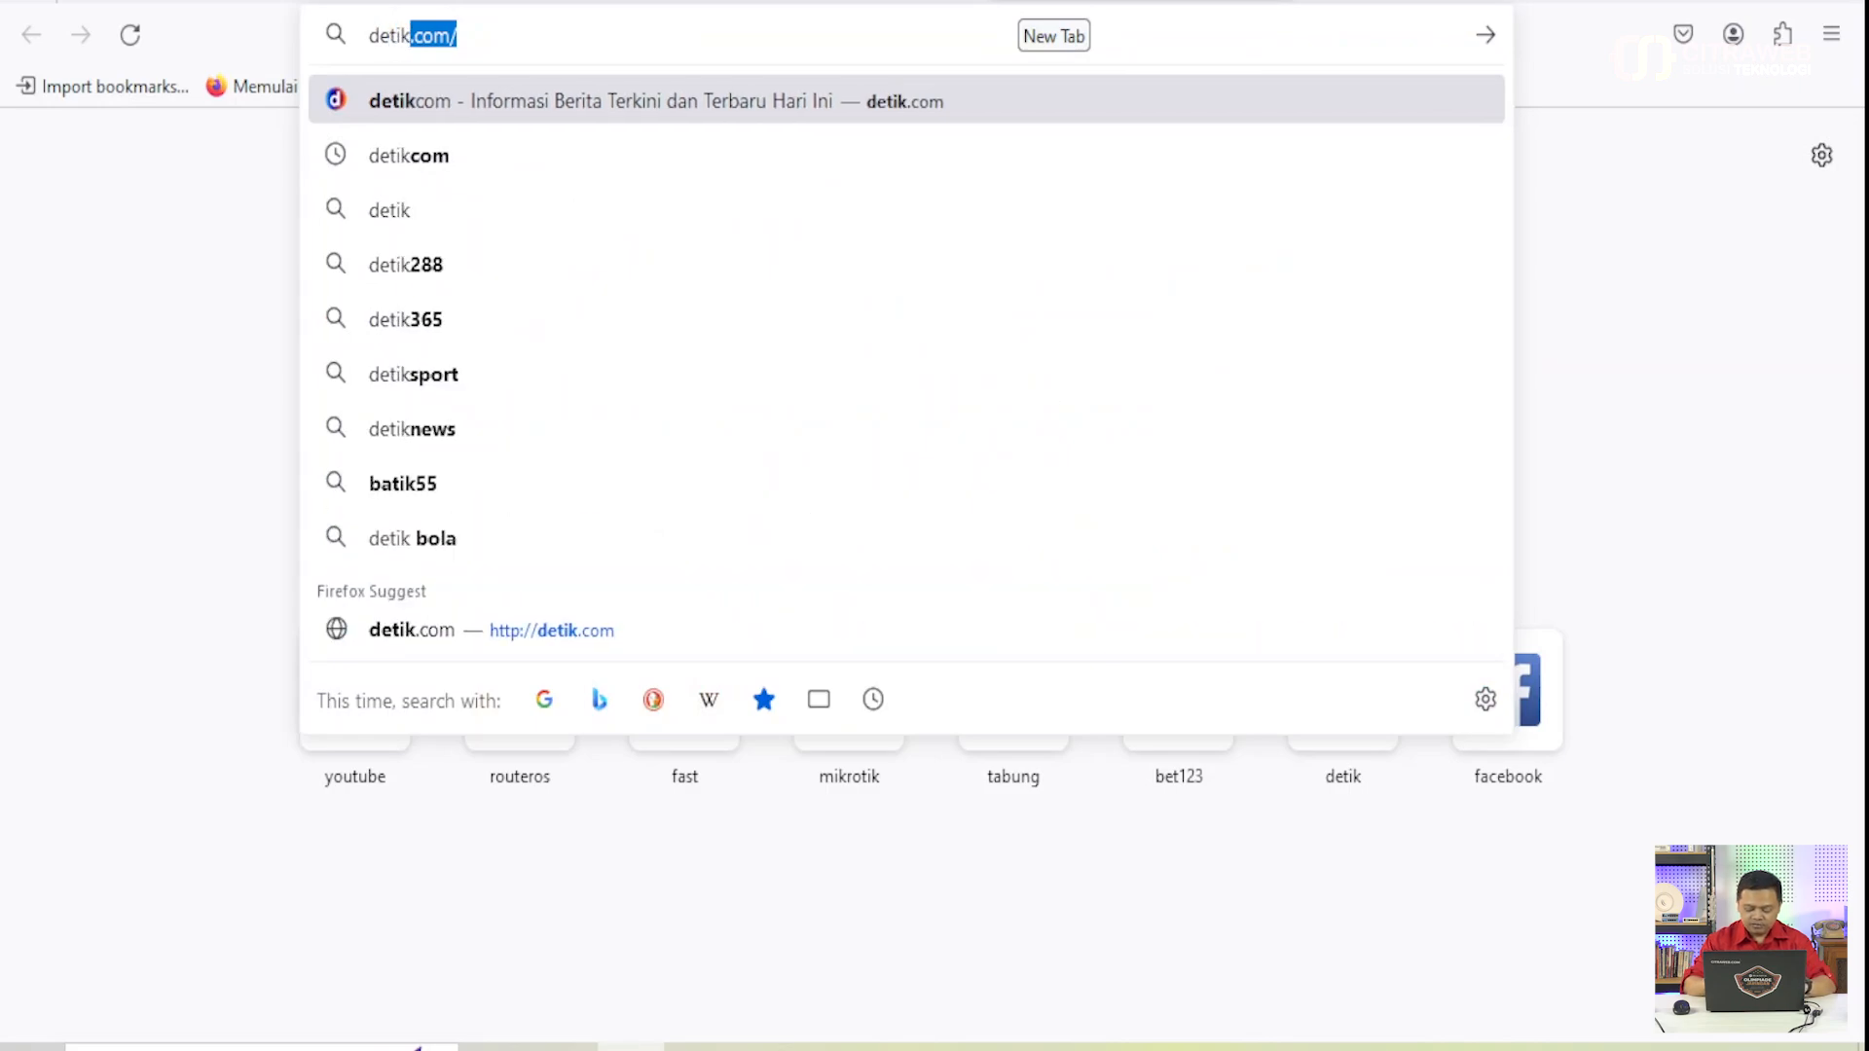
text(com)
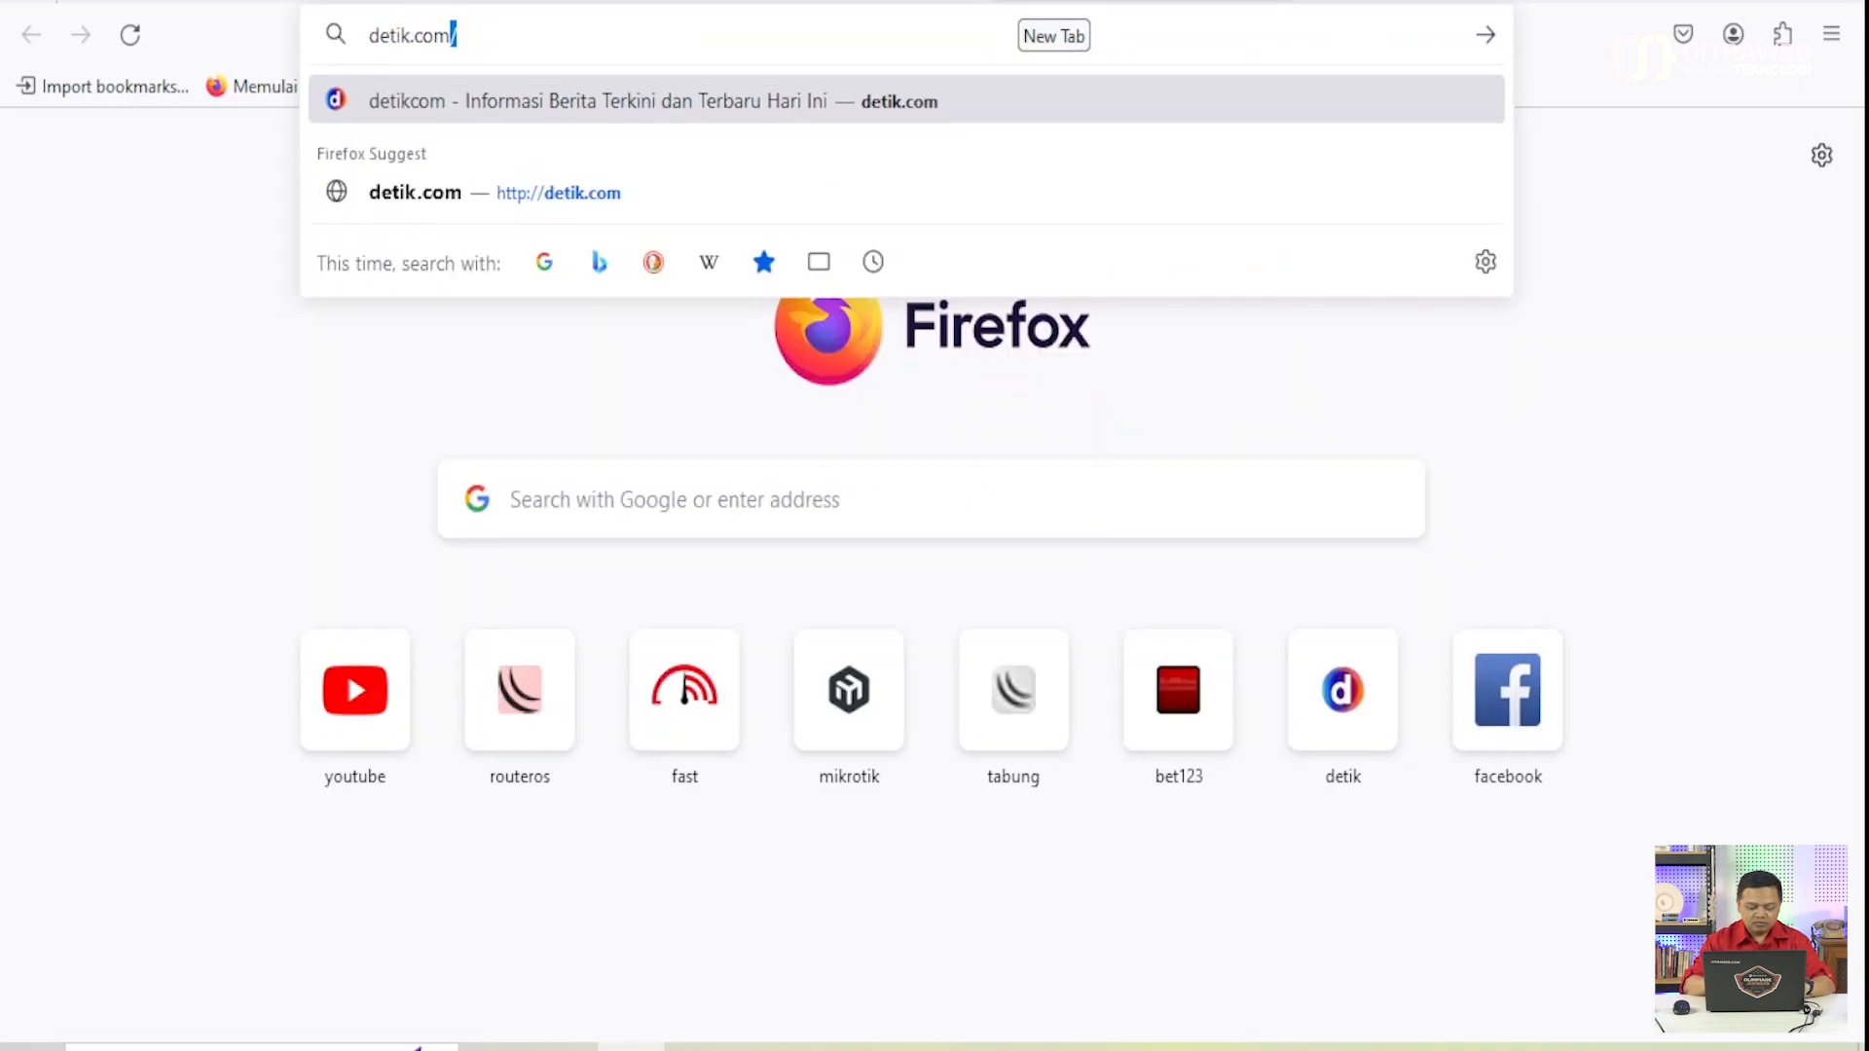
key(Delete)
key(Return)
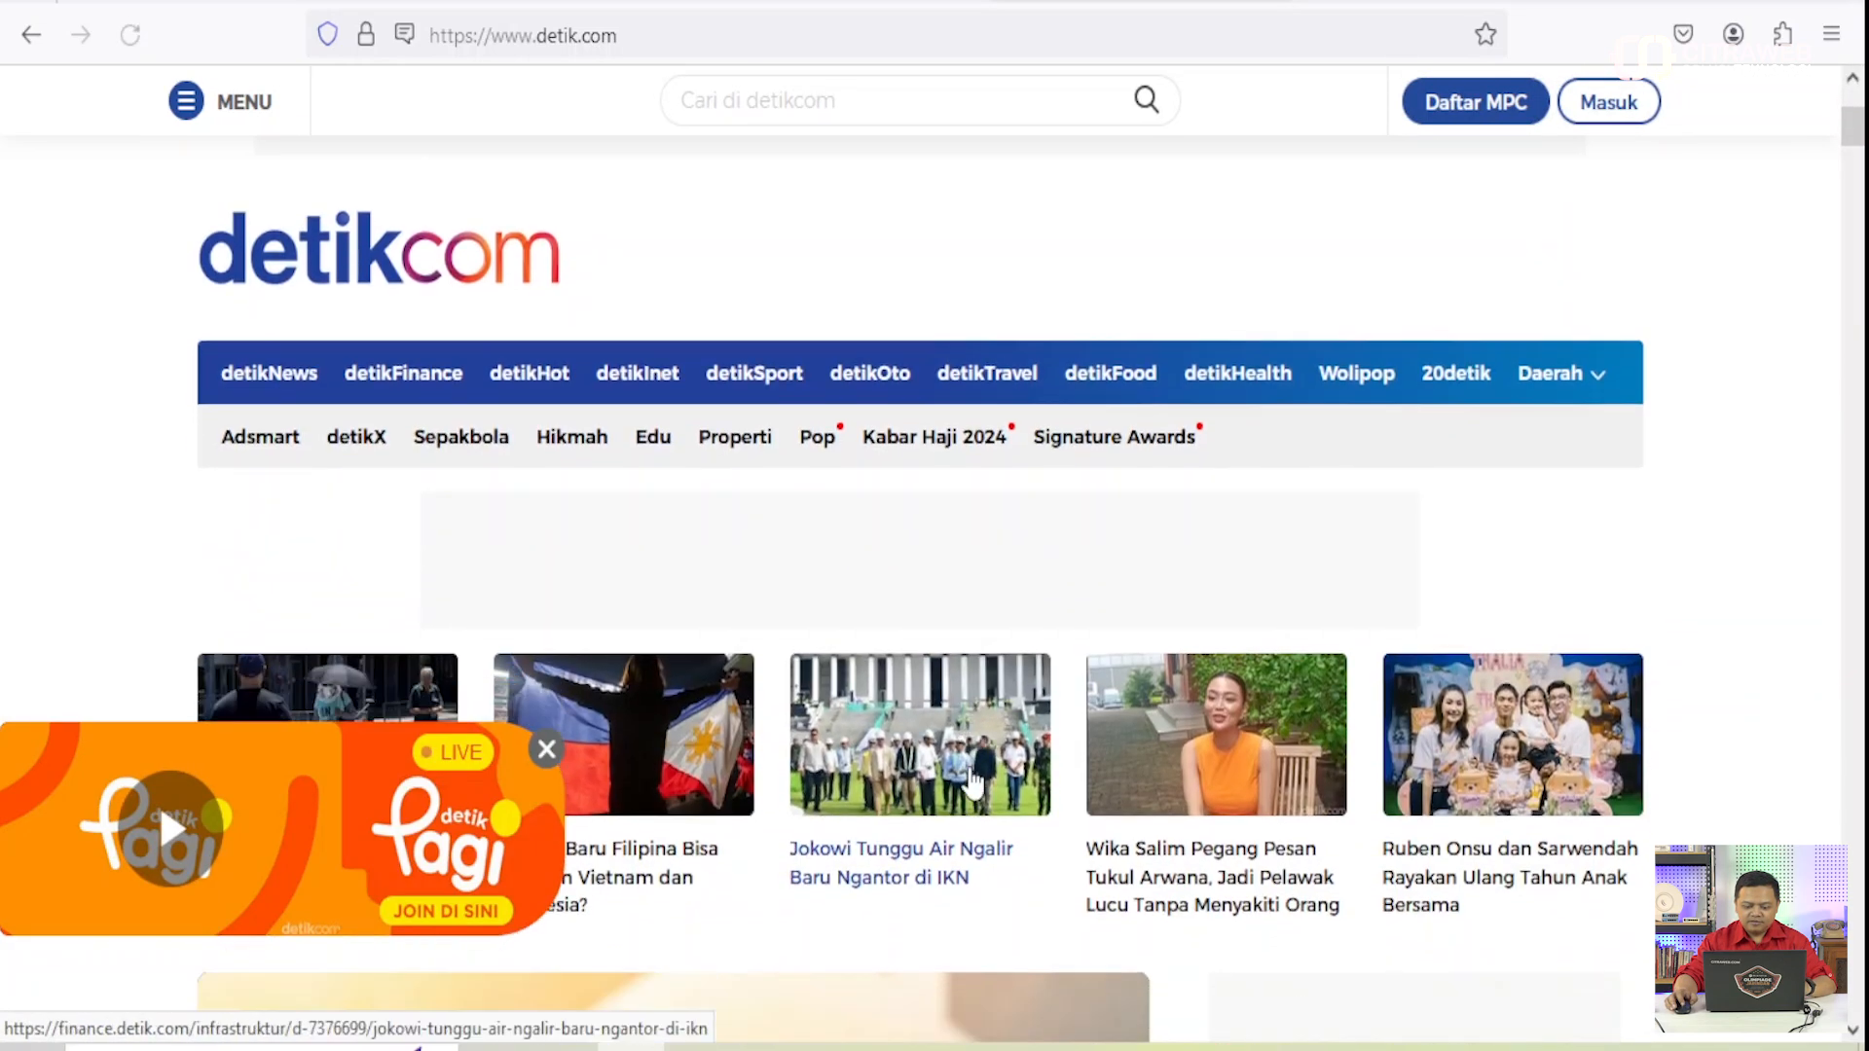
- Load goal.com in another new browser tab
key(ctrl+t)
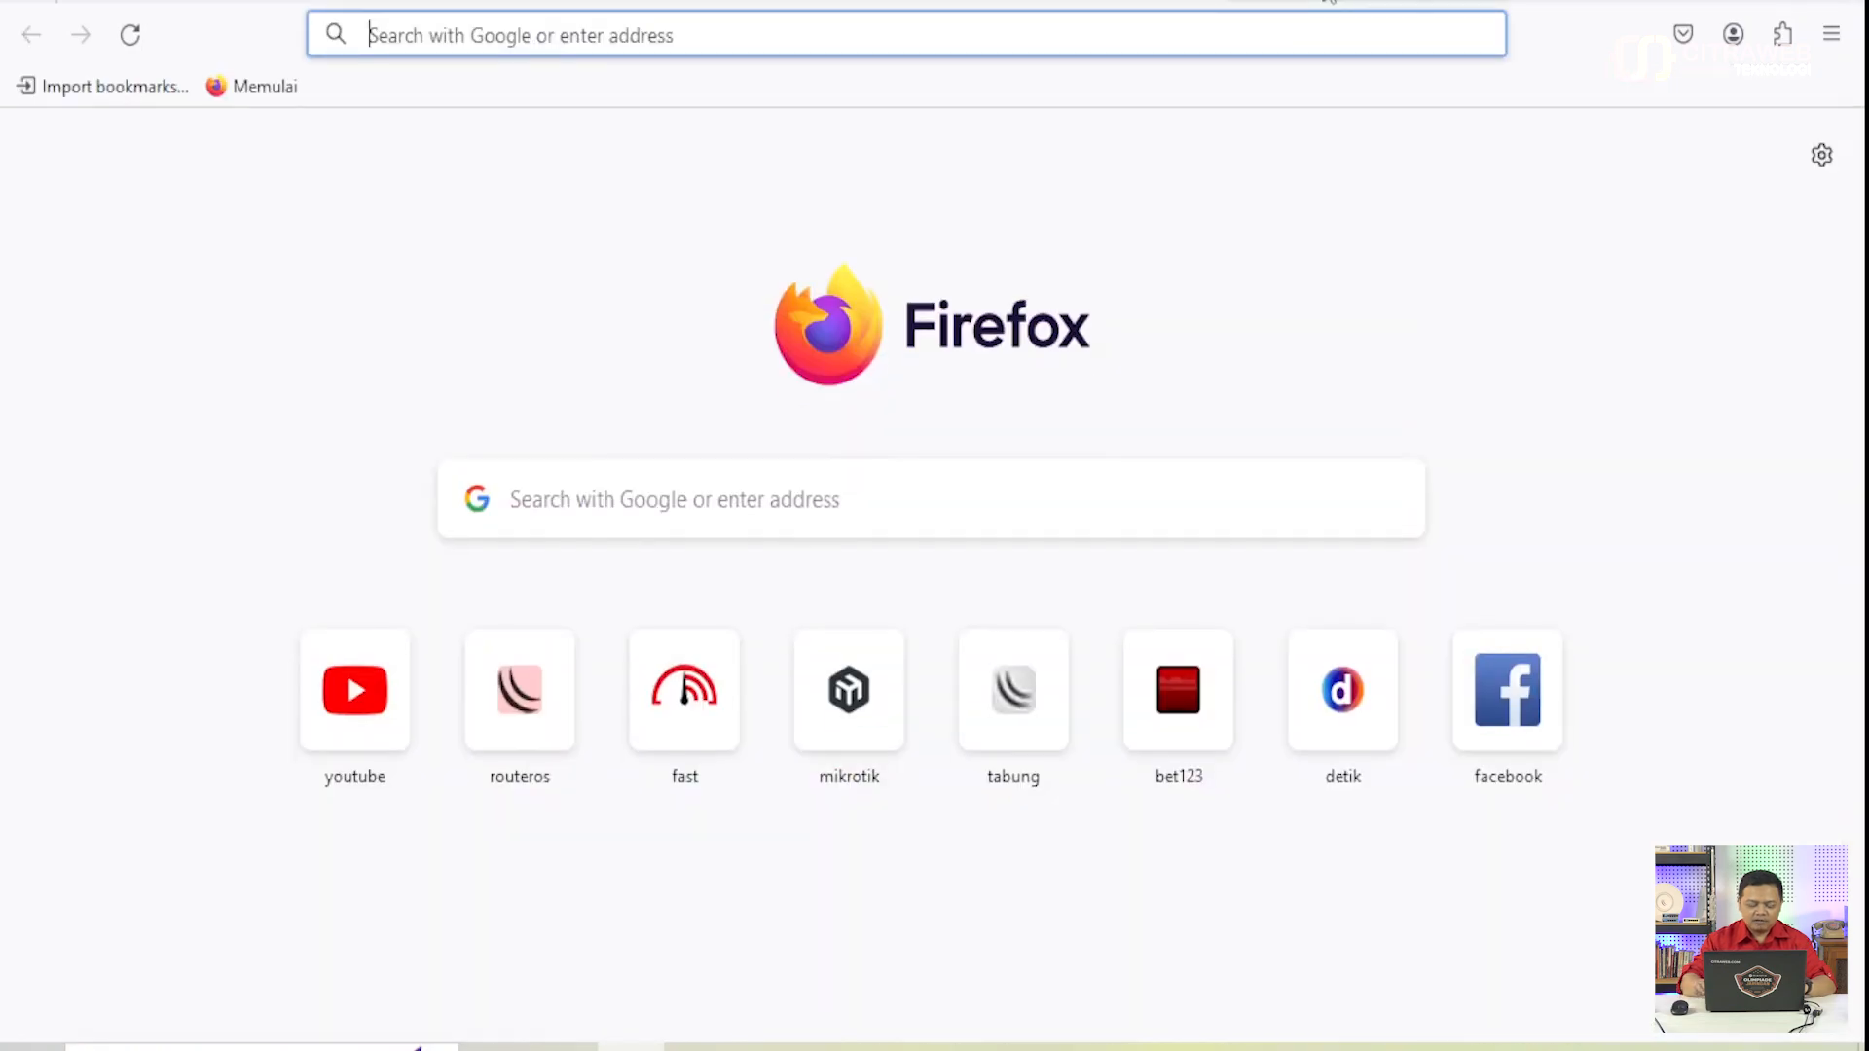
text(goal)
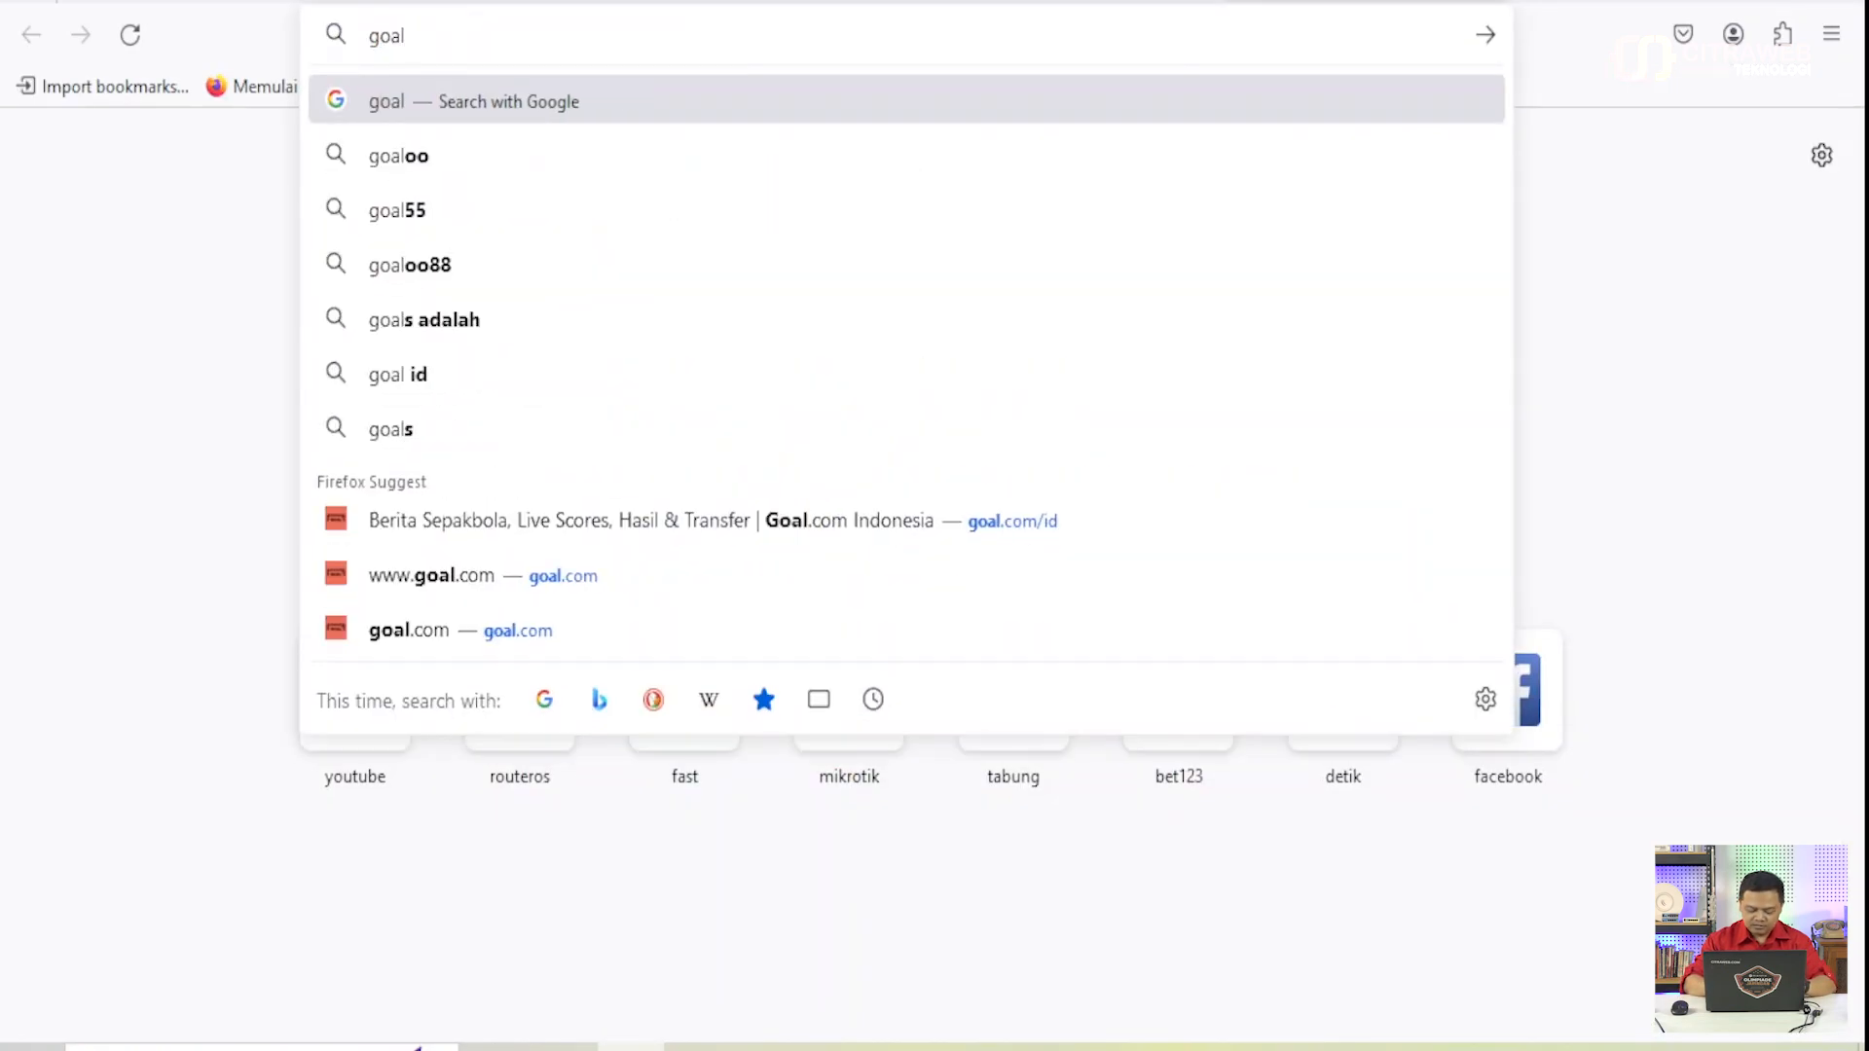
text(.com)
key(Return)
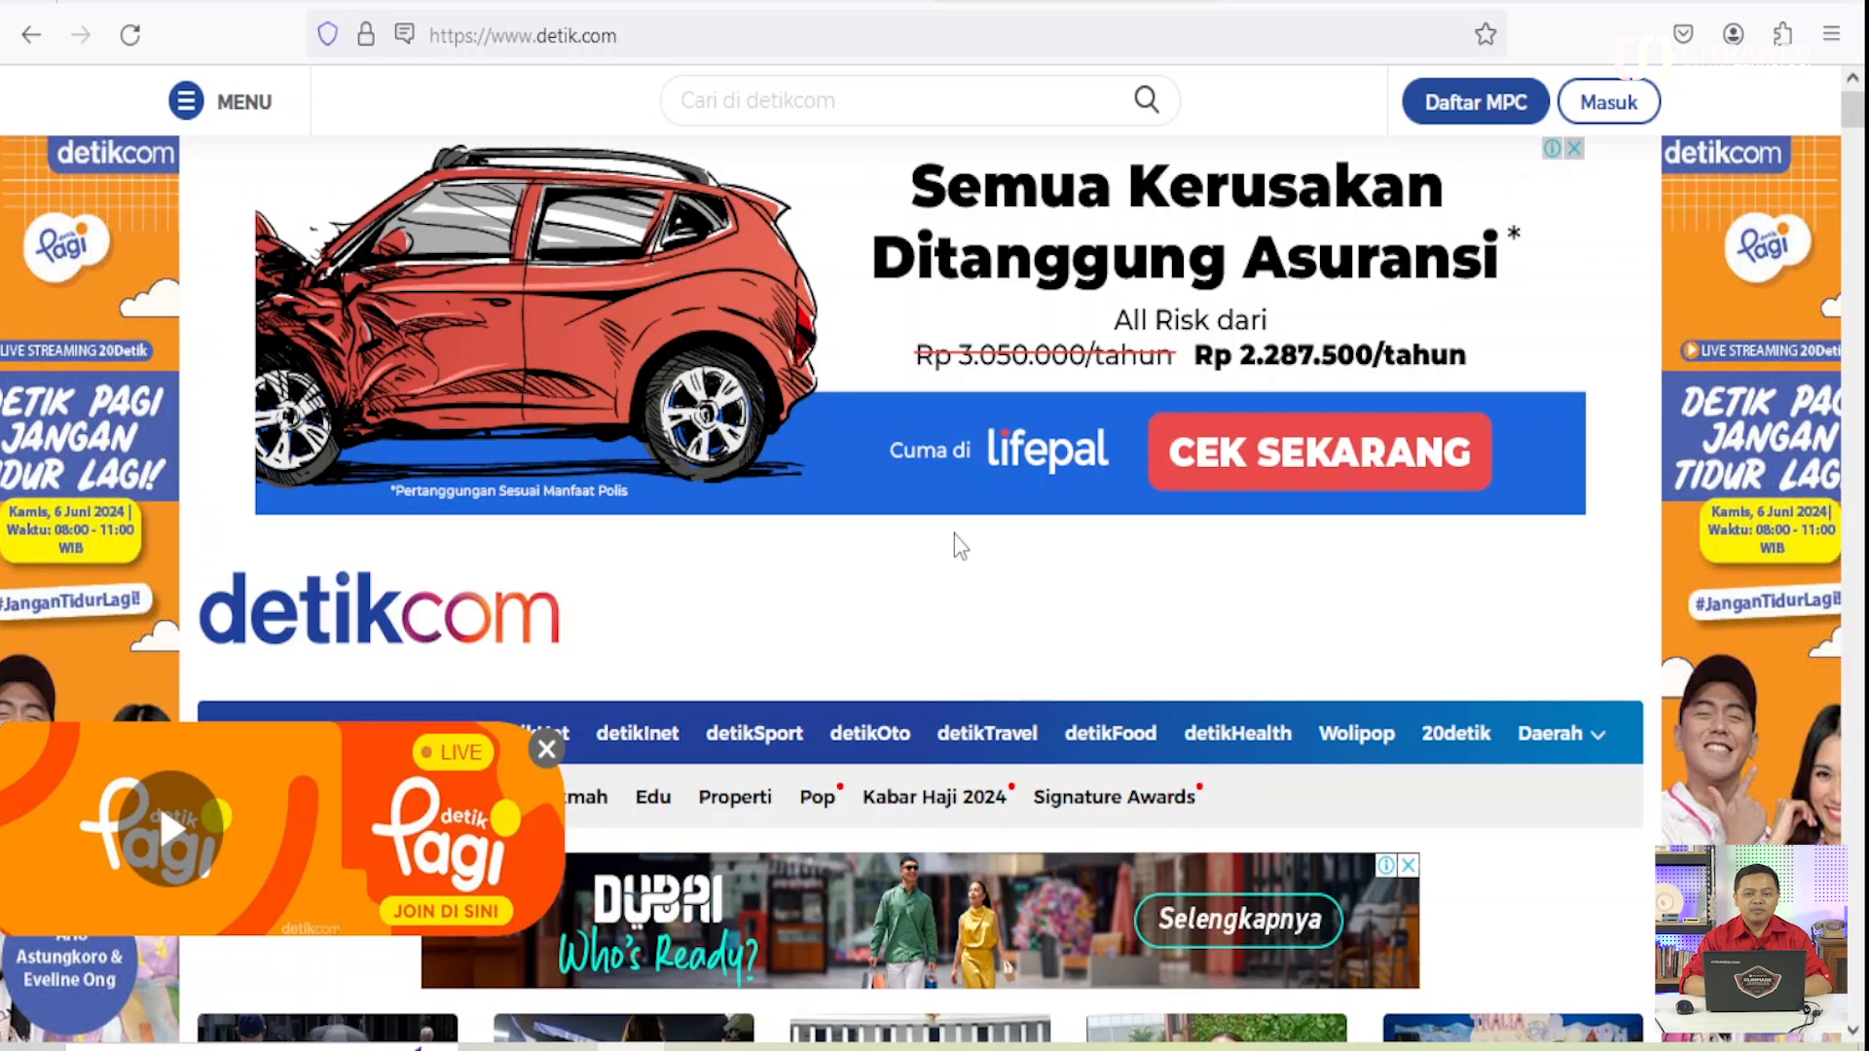
- Look through the detik.com homepage to check whether its advertisement areas still show ads
scroll(855, 562, down, 5)
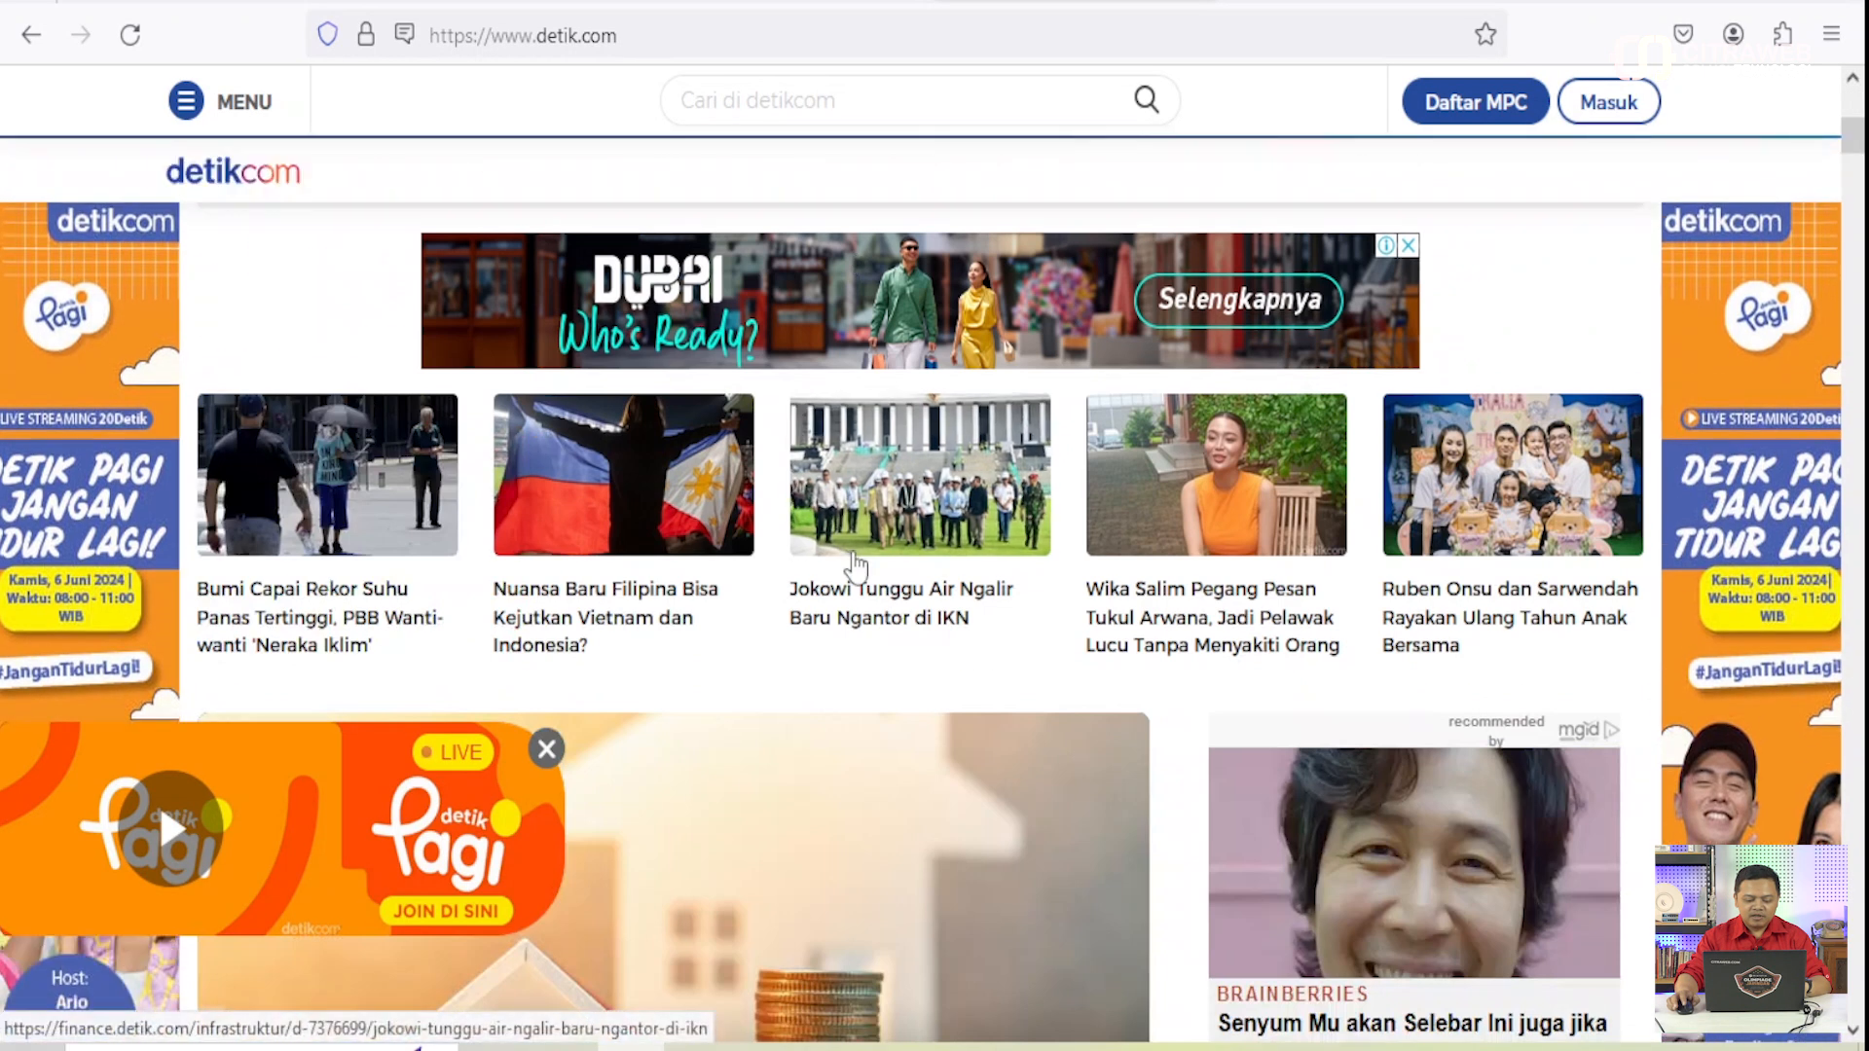
scroll(856, 563, down, 5)
scroll(856, 562, up, 10)
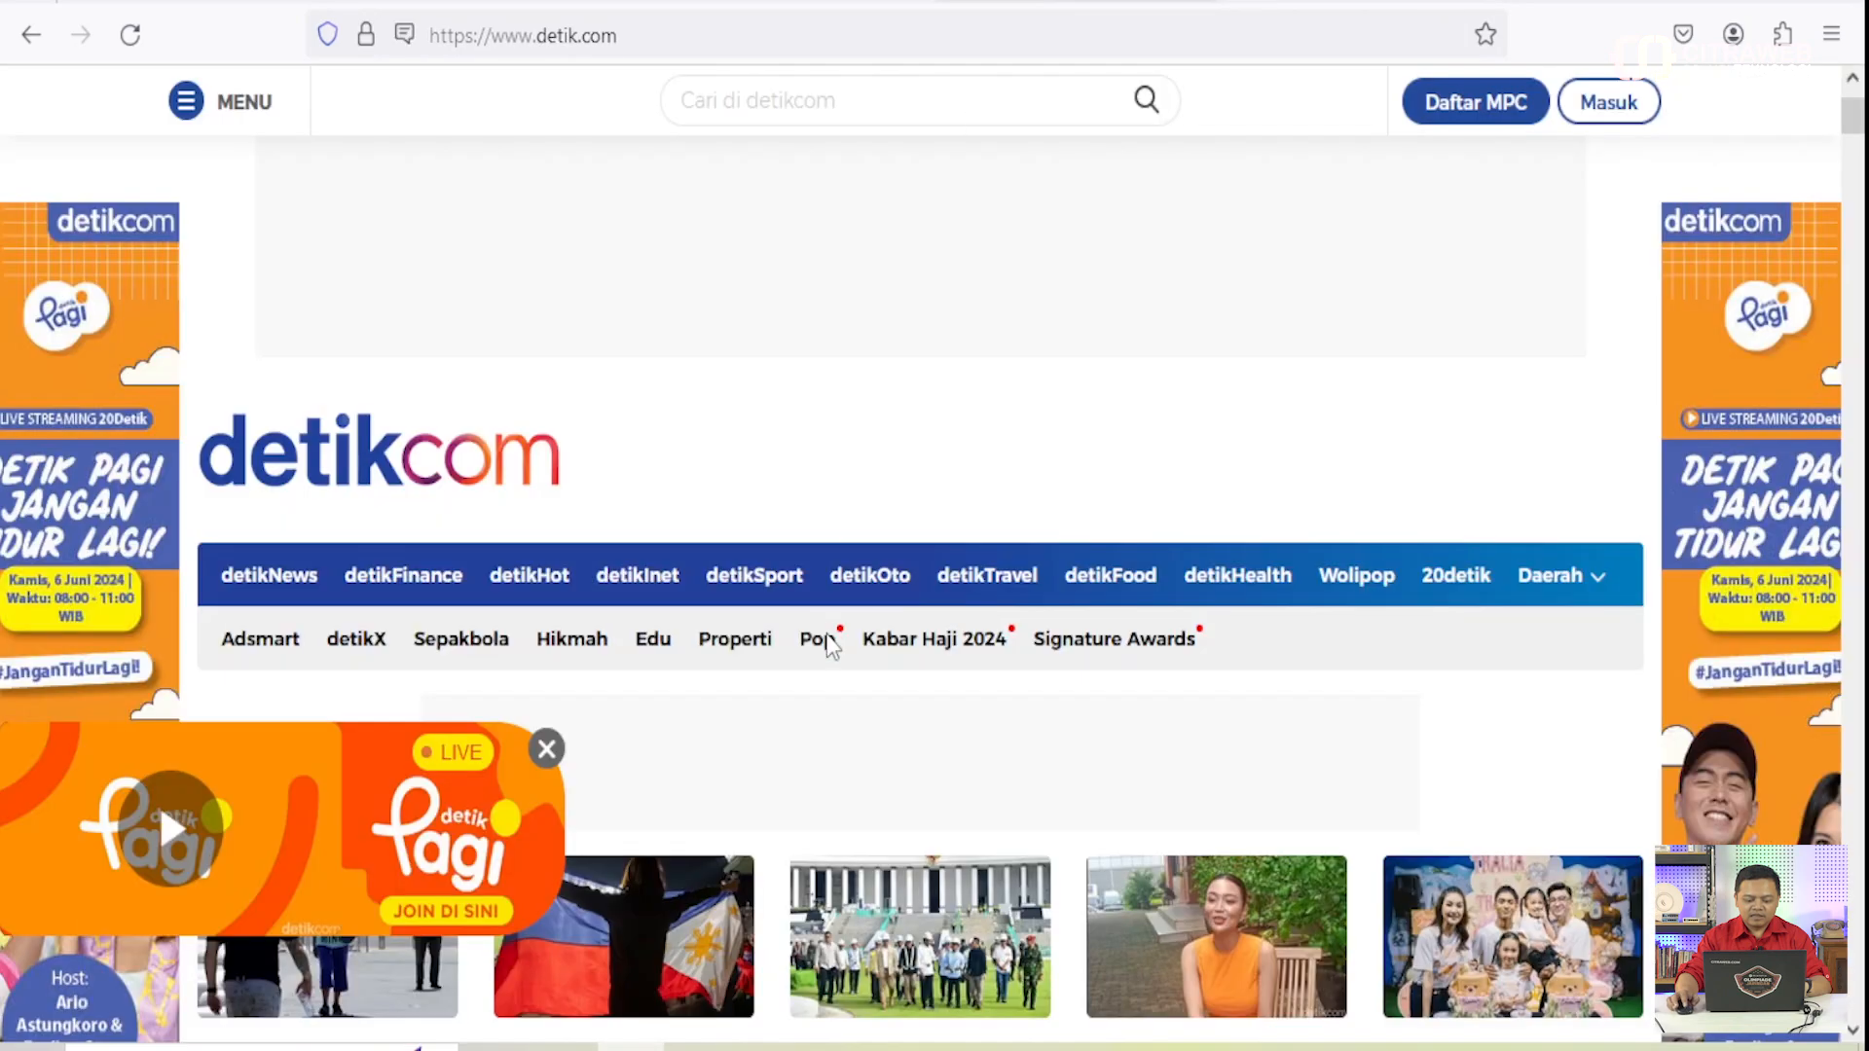
scroll(827, 647, down, 5)
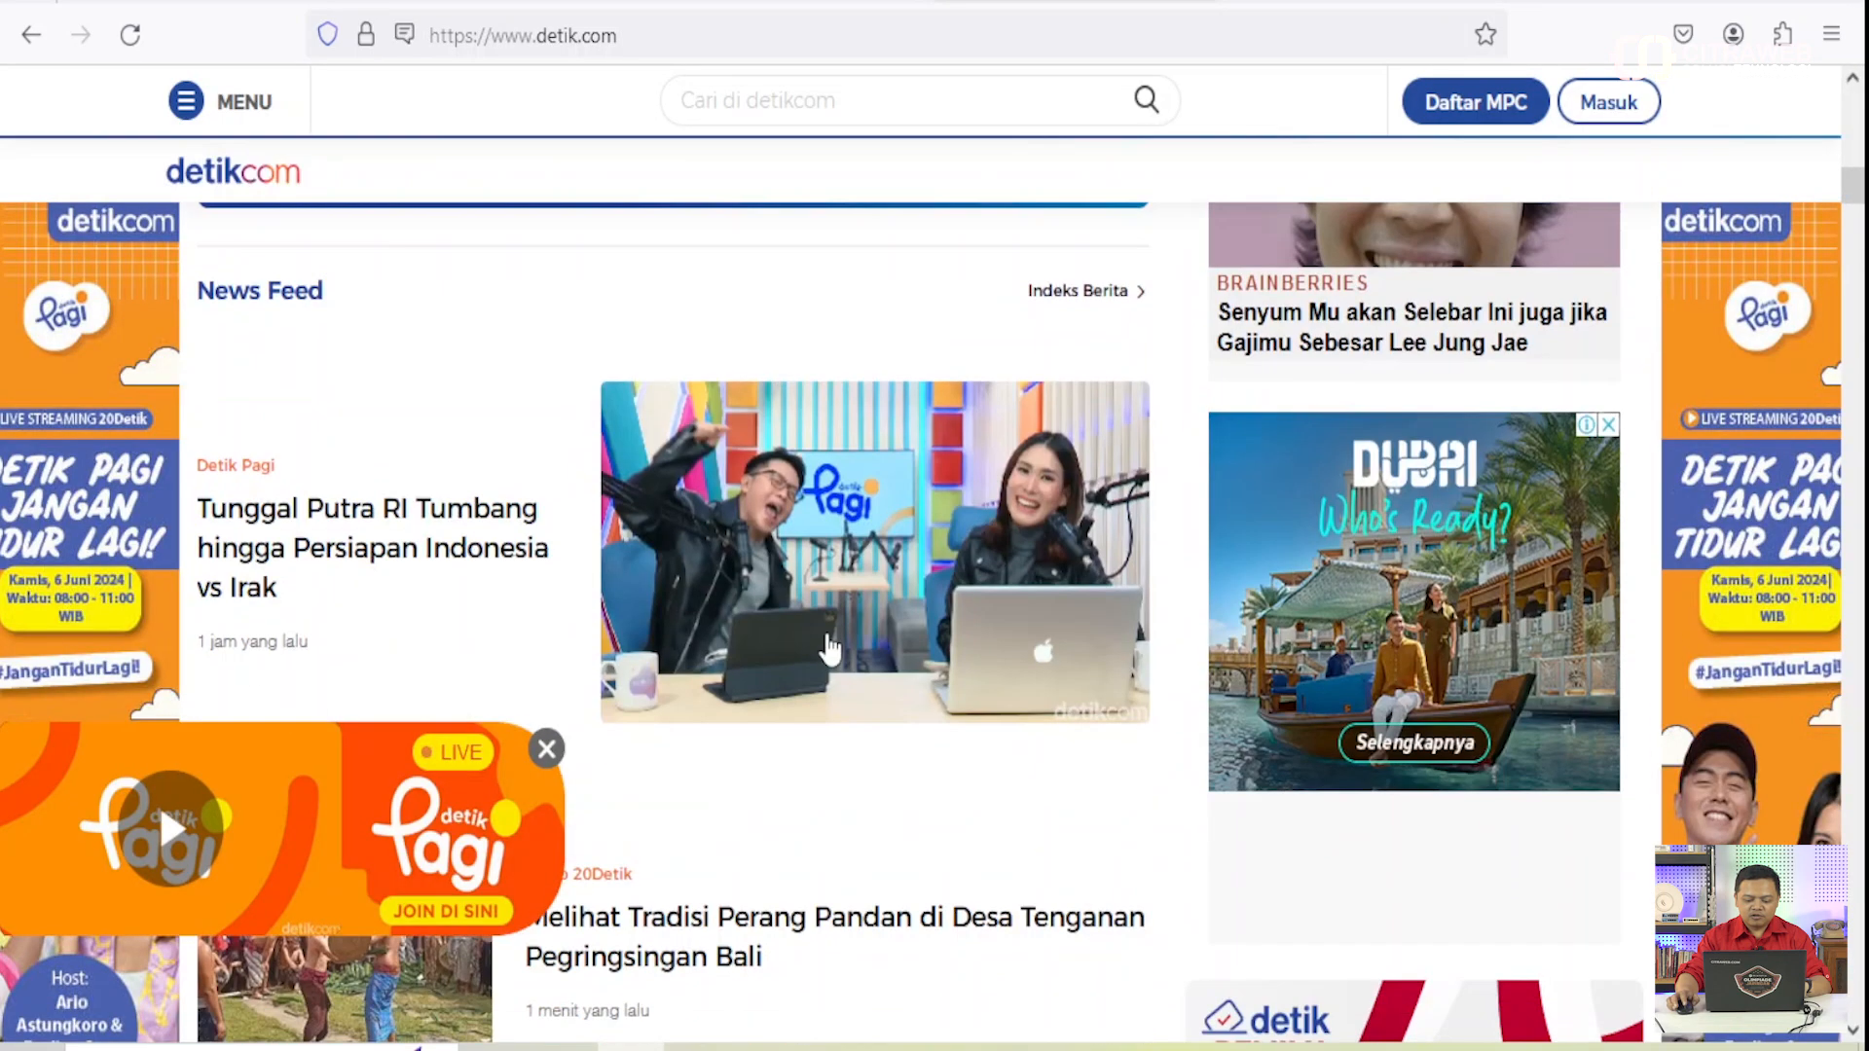
scroll(829, 648, up, 10)
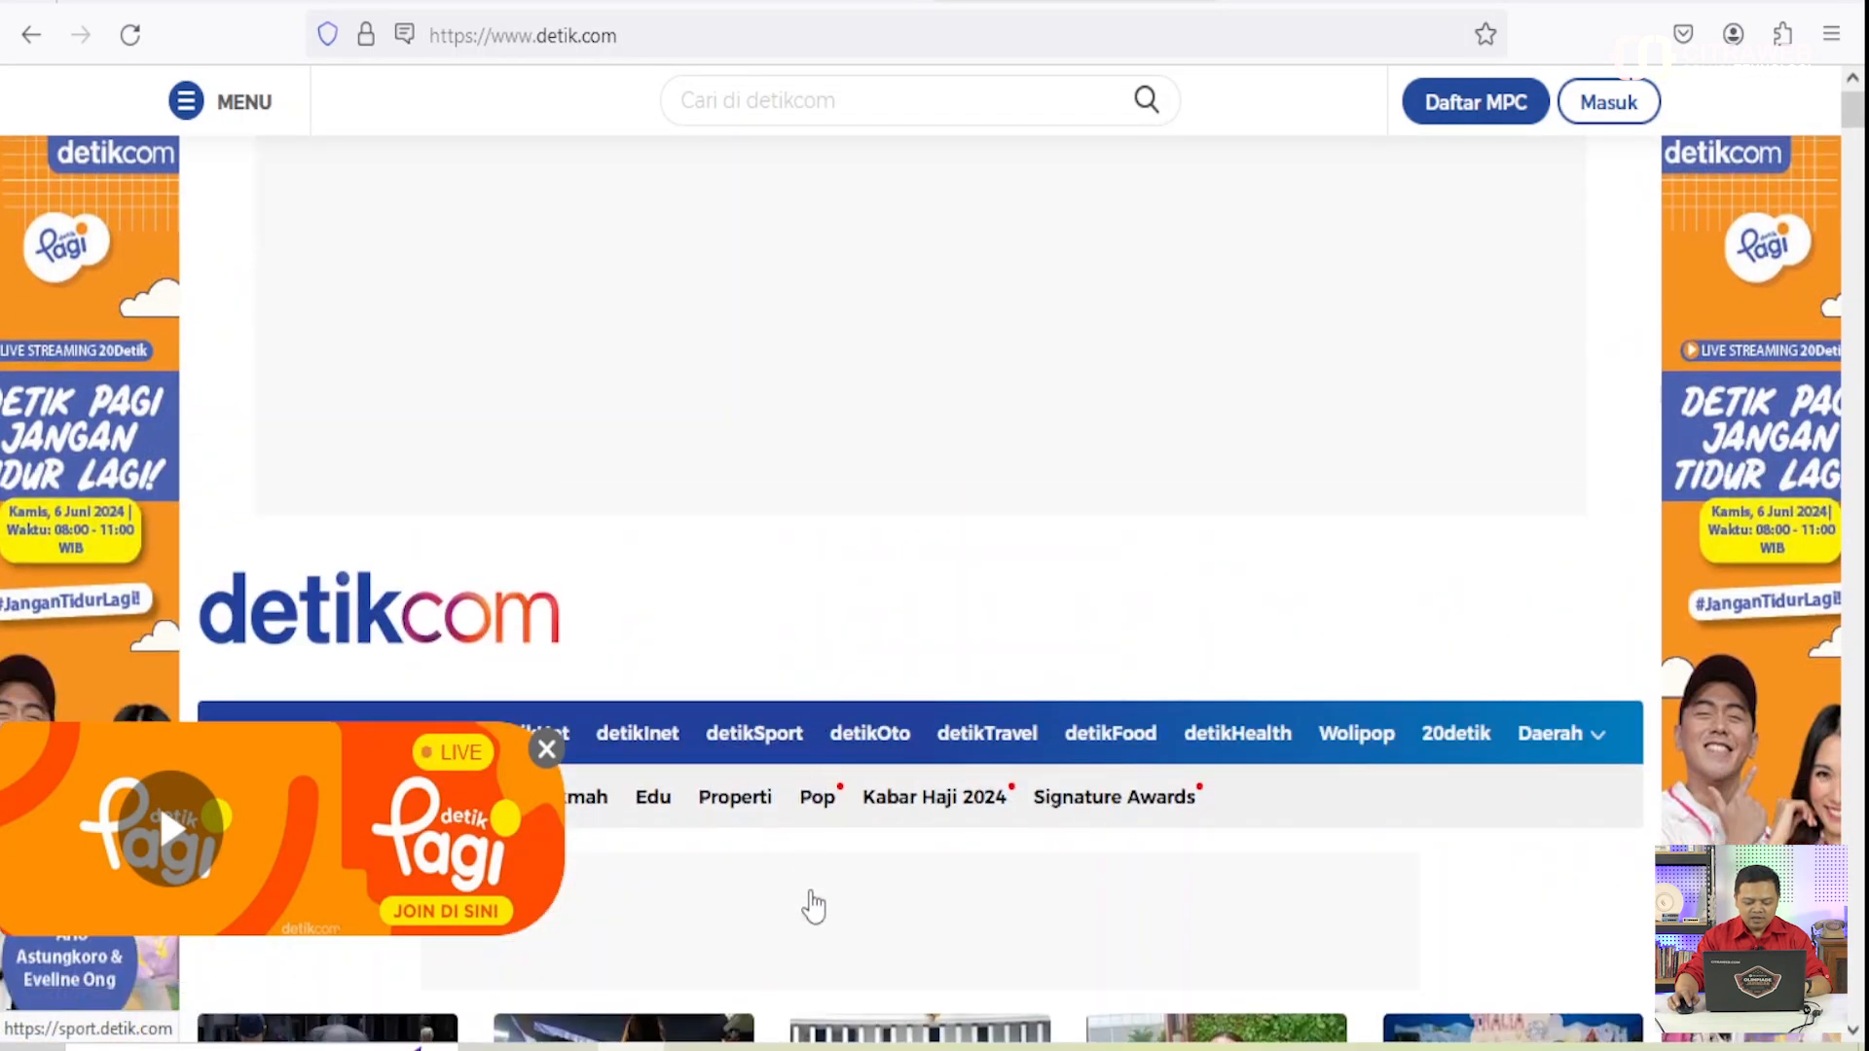
- Switch to WinBox and close the terminal and the blank DNS adlist entry window
mouse_move(852, 1047)
click(983, 935)
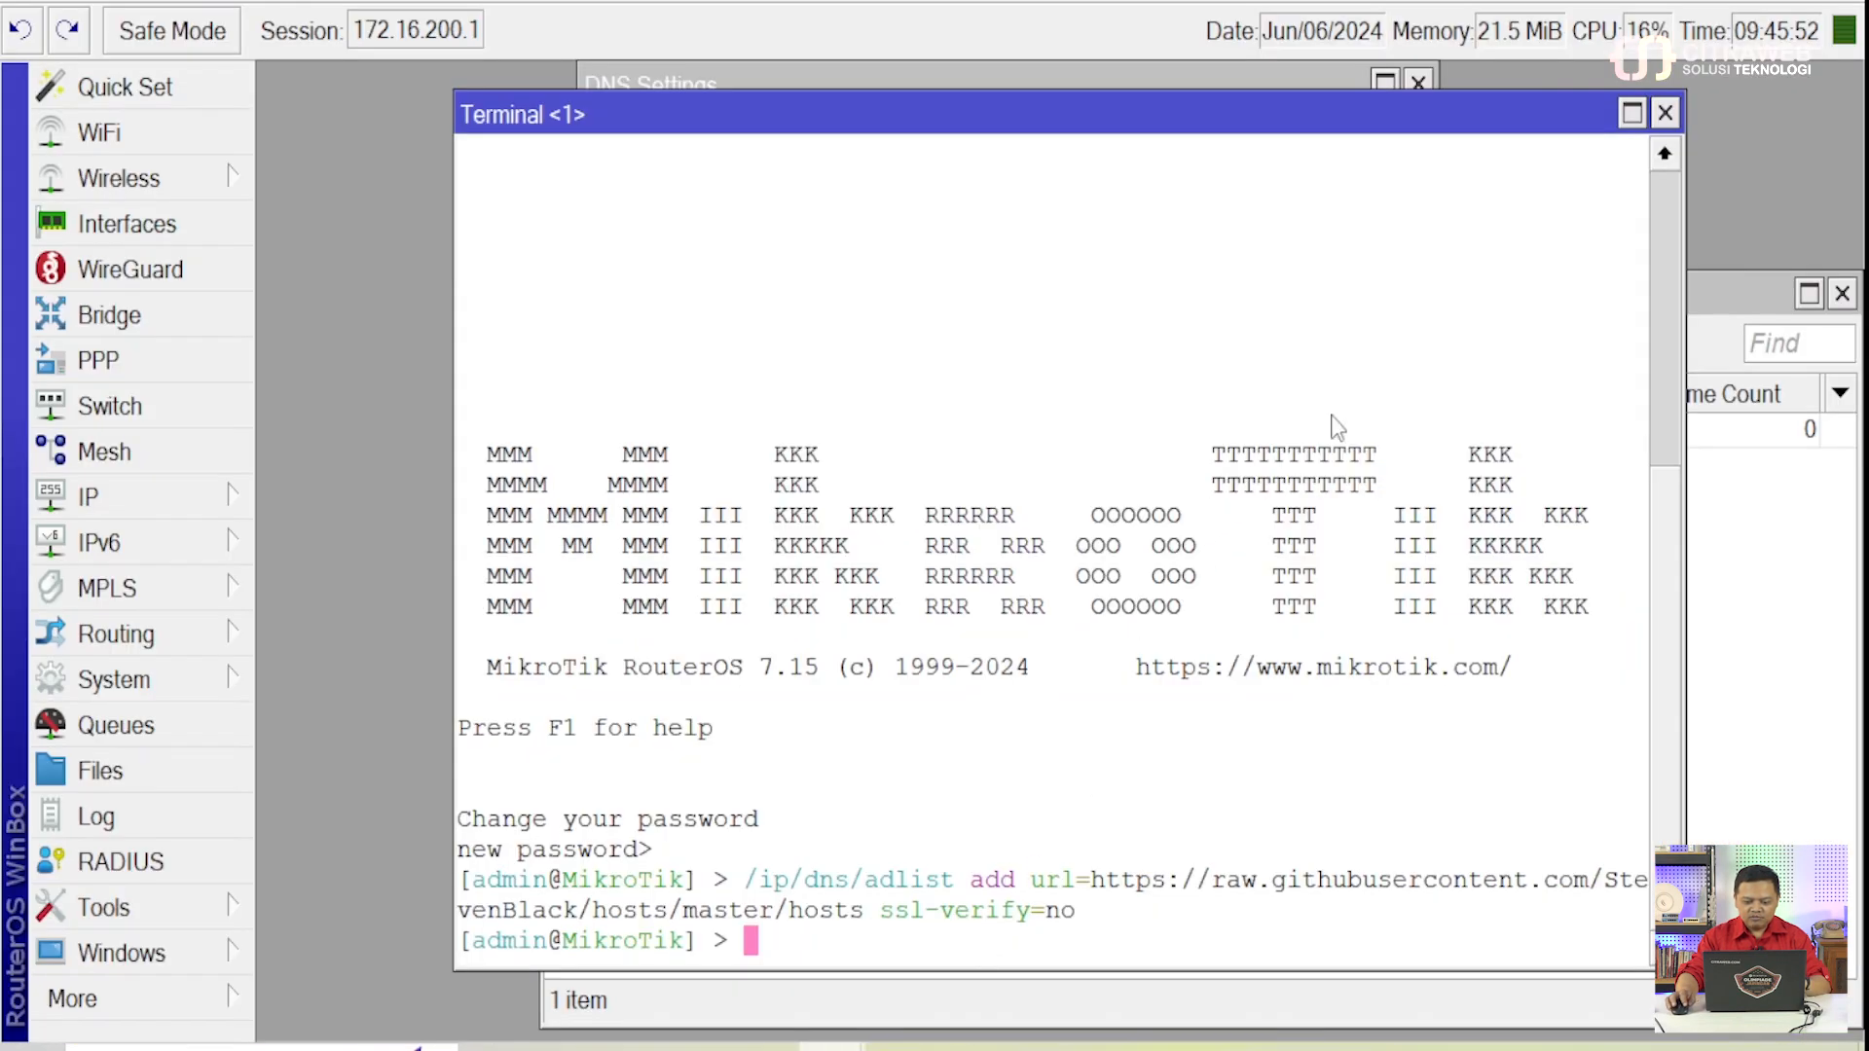
click(1665, 113)
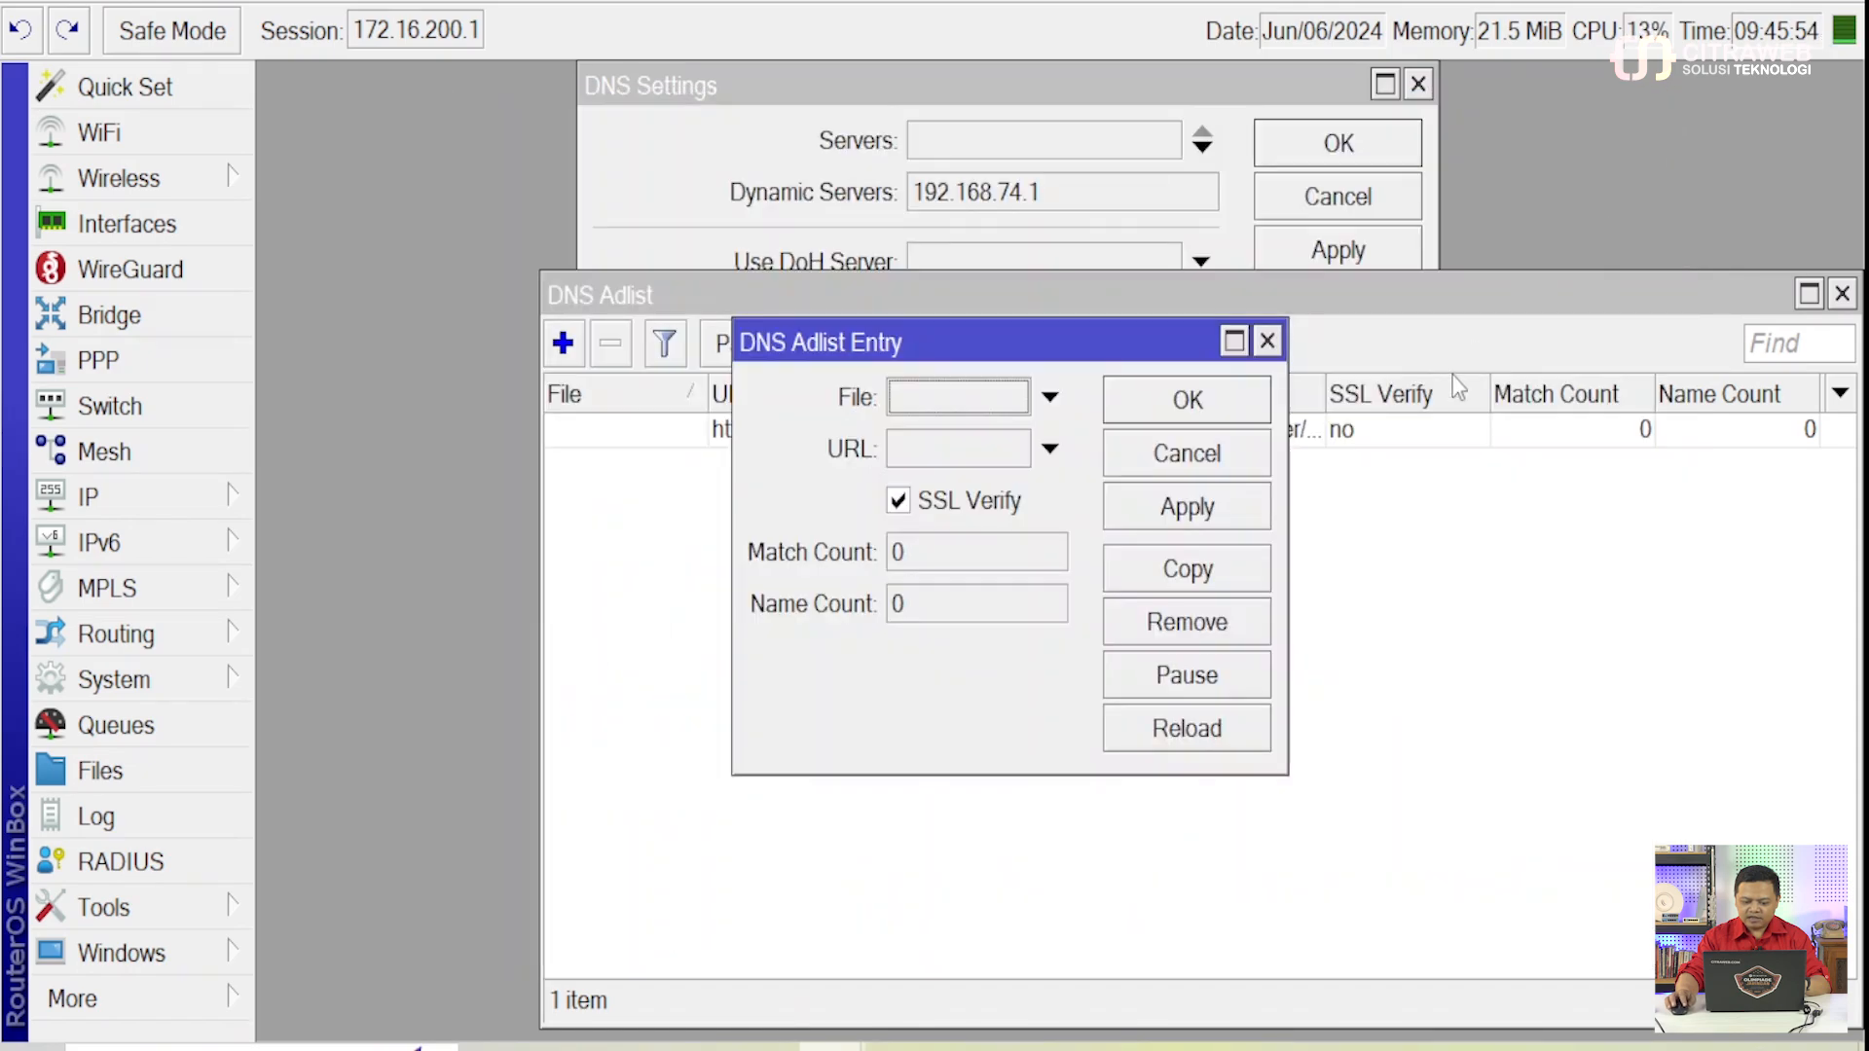
click(1266, 340)
- Reposition and widen the DNS Adlist window so the StevenBlack entry's columns can be inspected
drag(1266, 295, 773, 231)
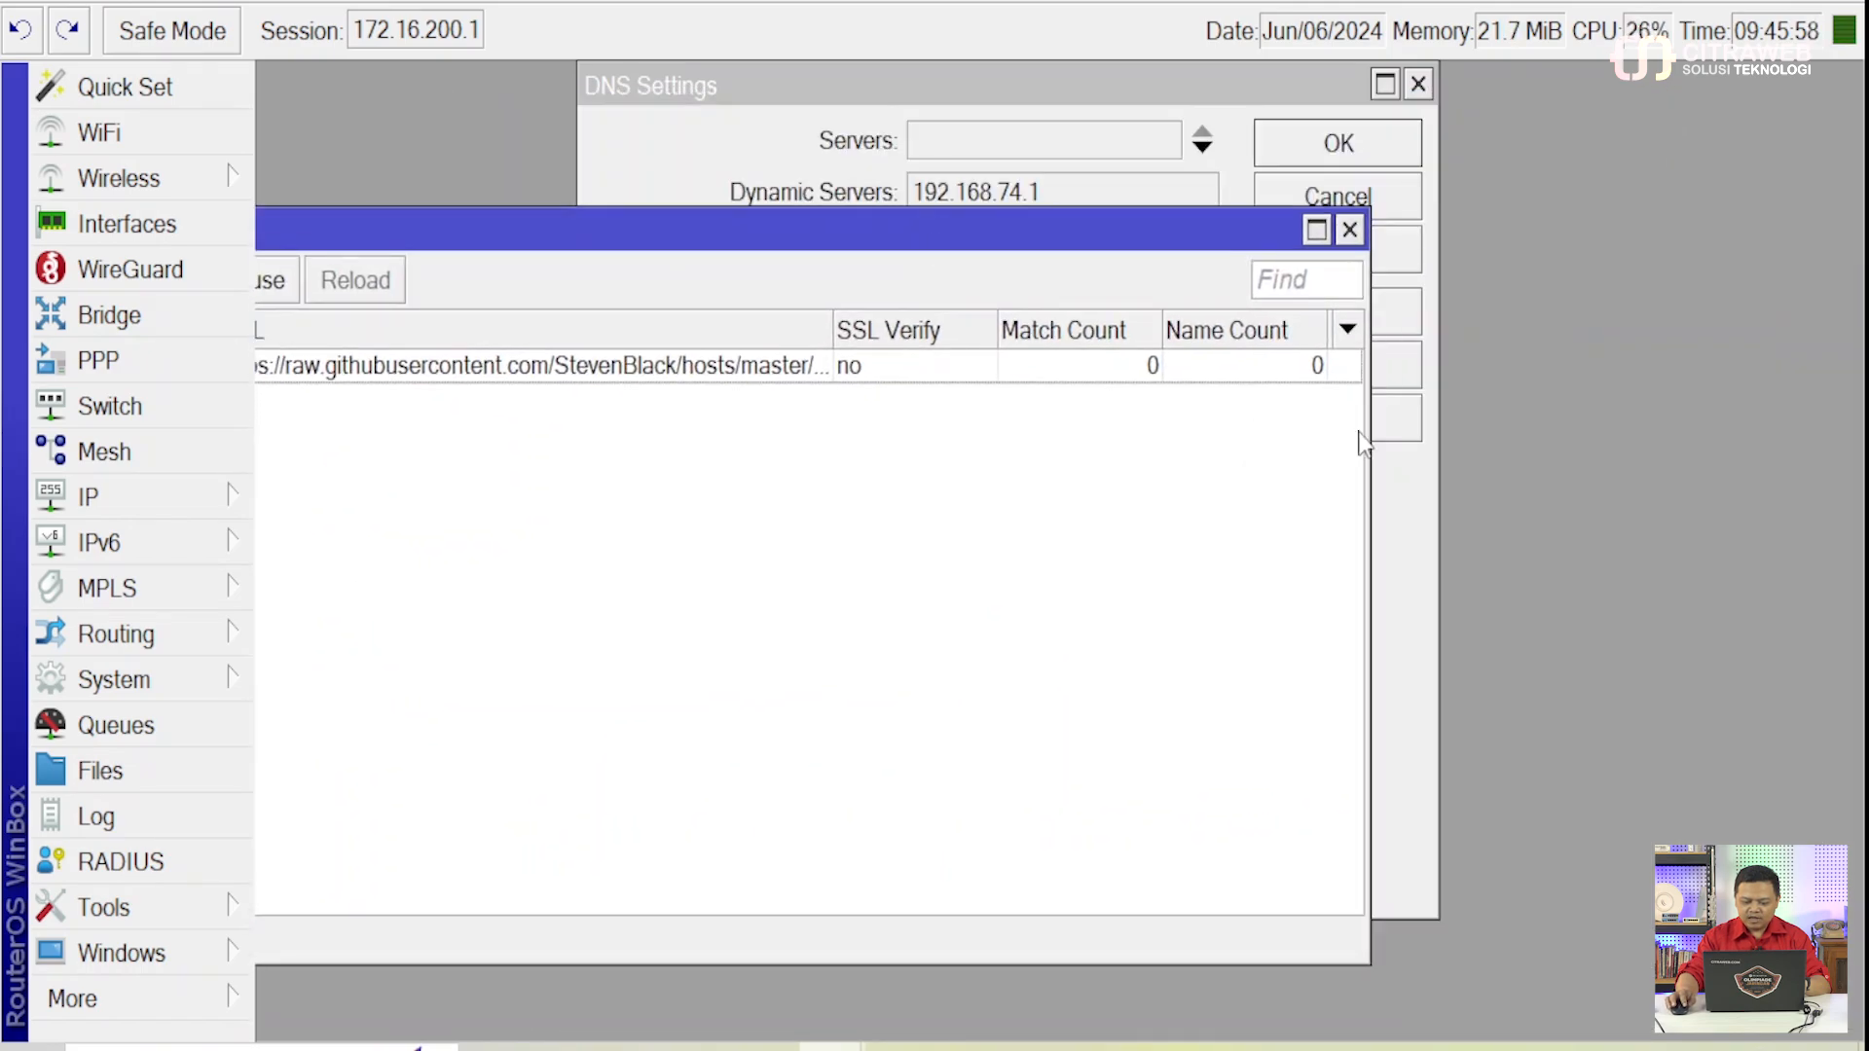
drag(1361, 426, 1573, 418)
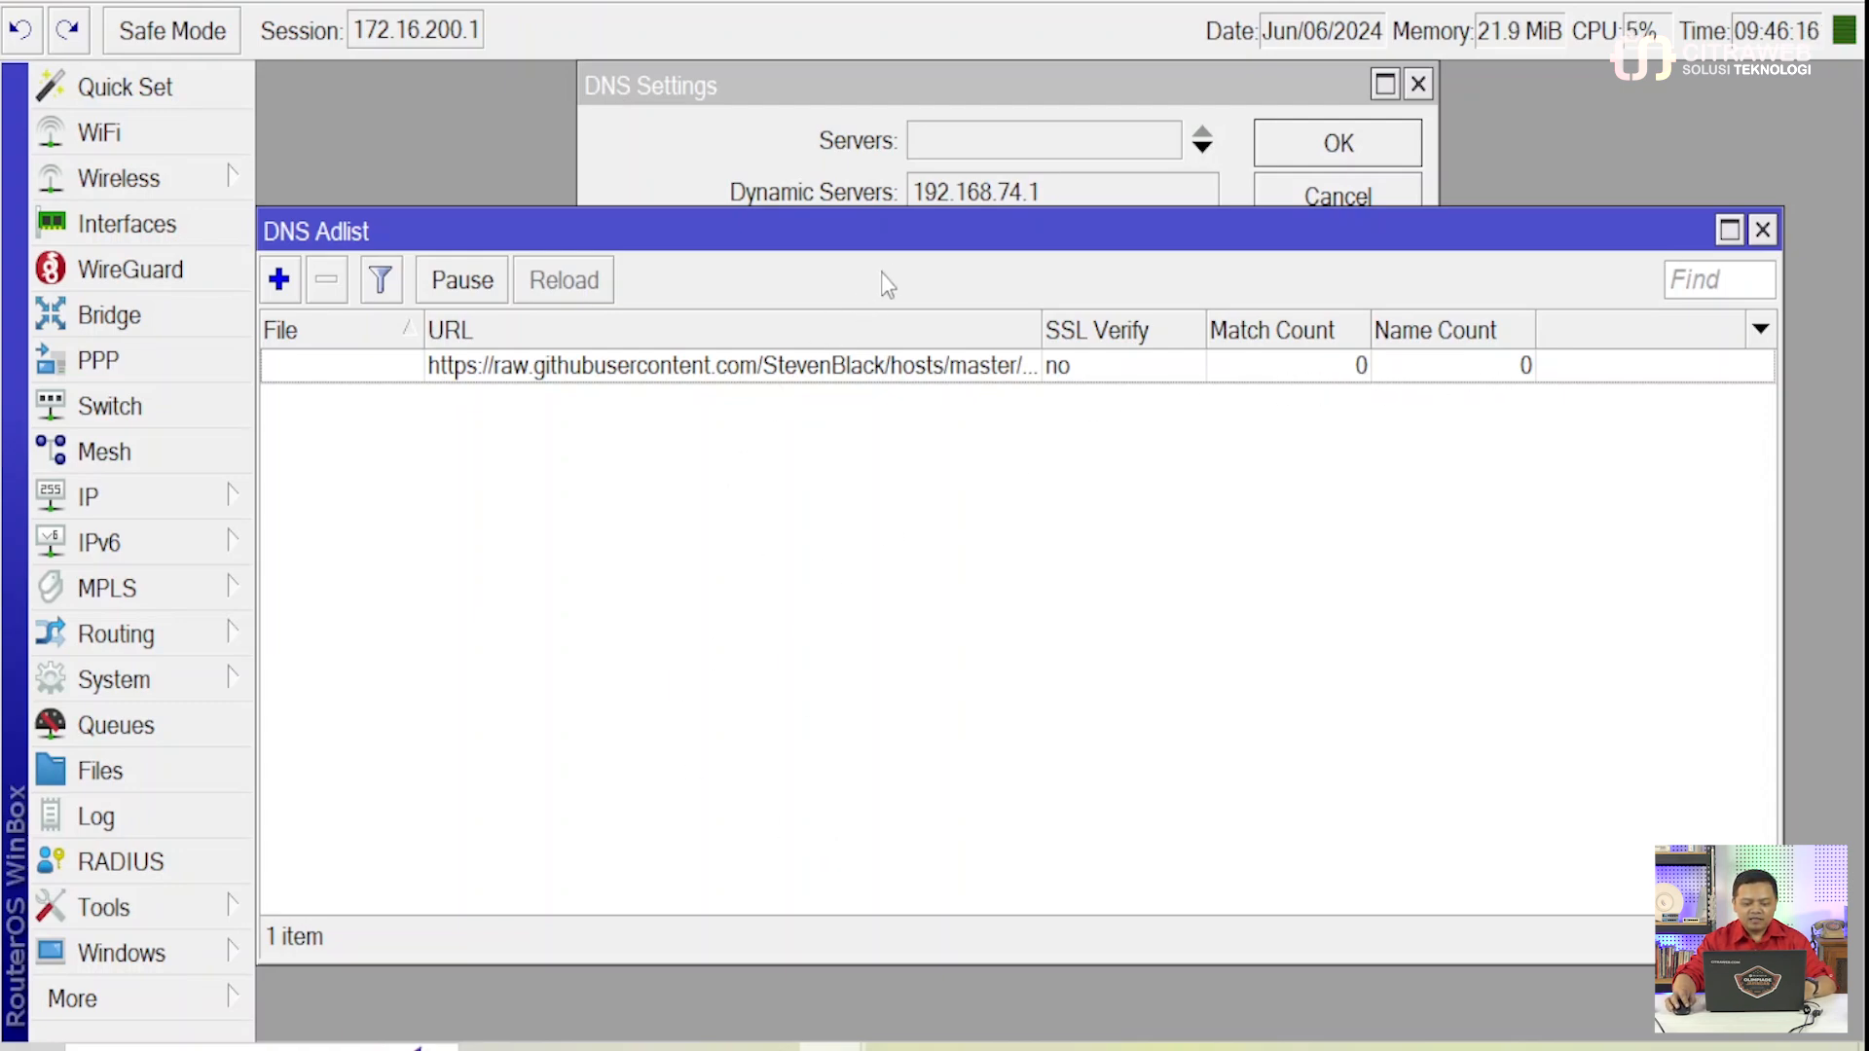
drag(923, 231, 1040, 221)
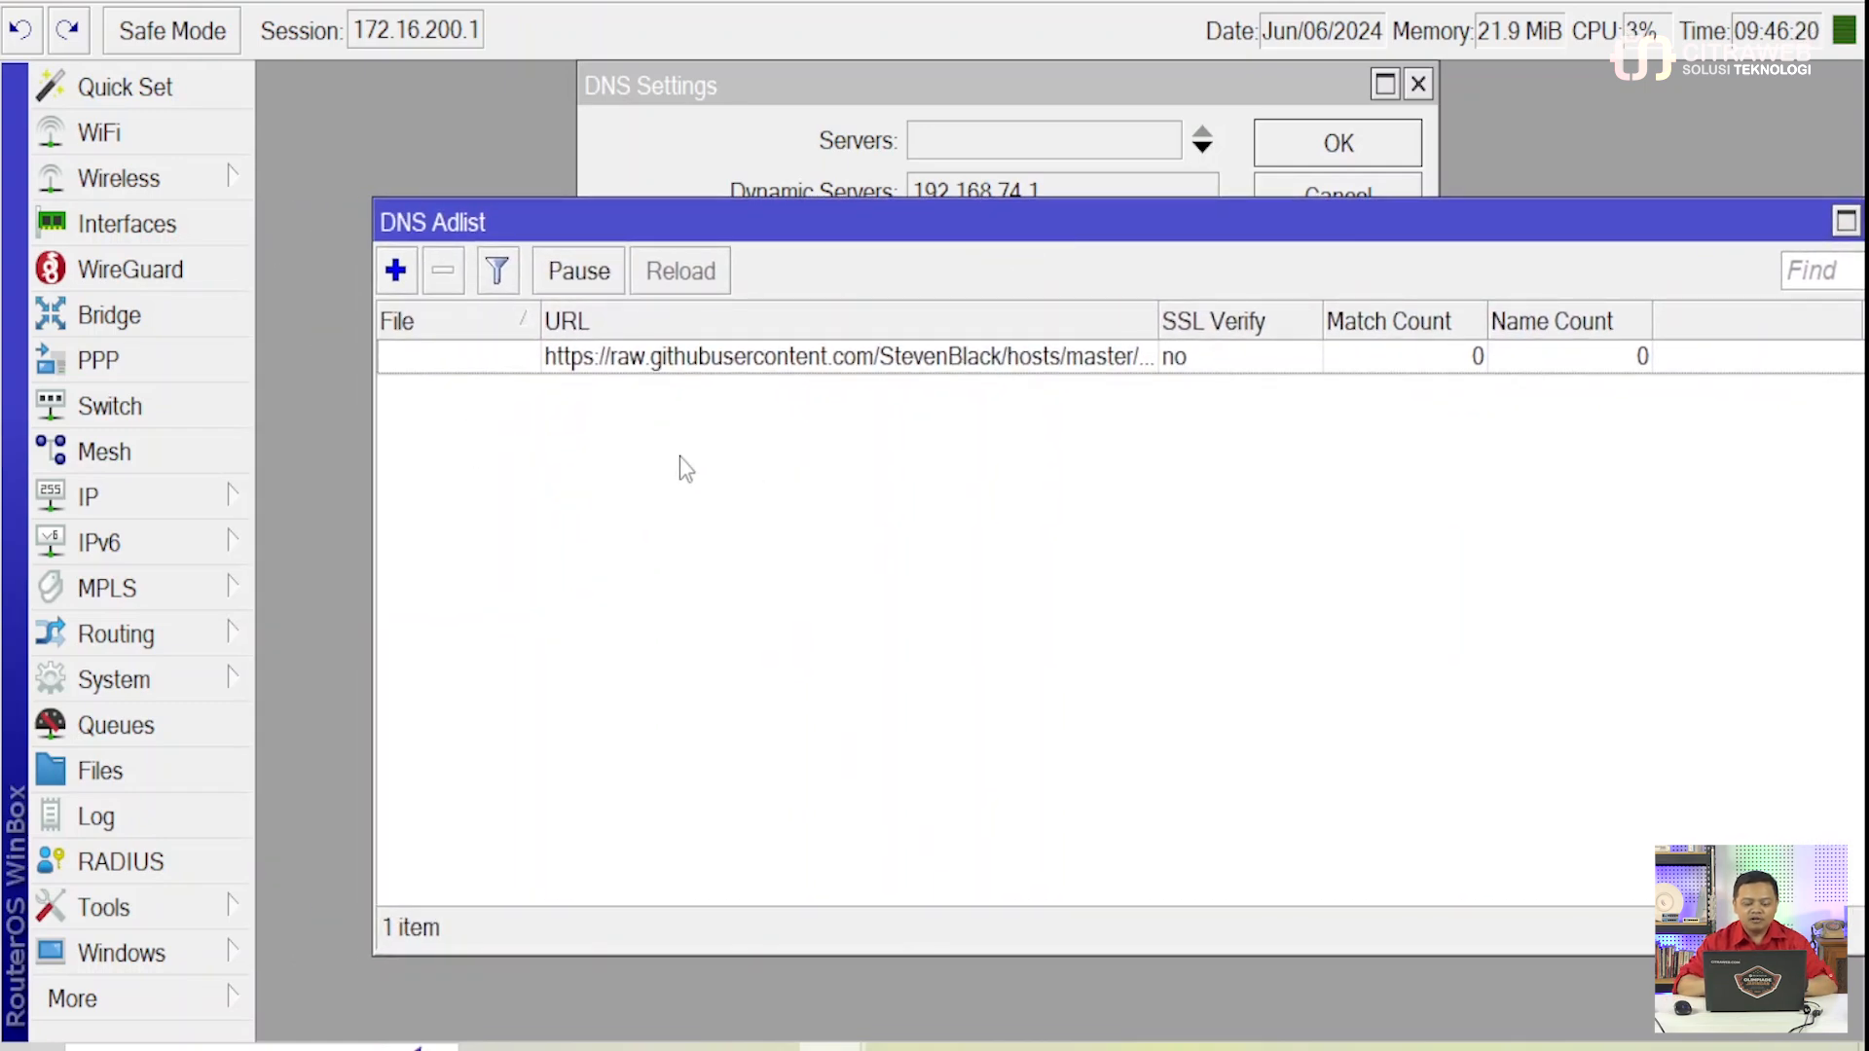
click(396, 273)
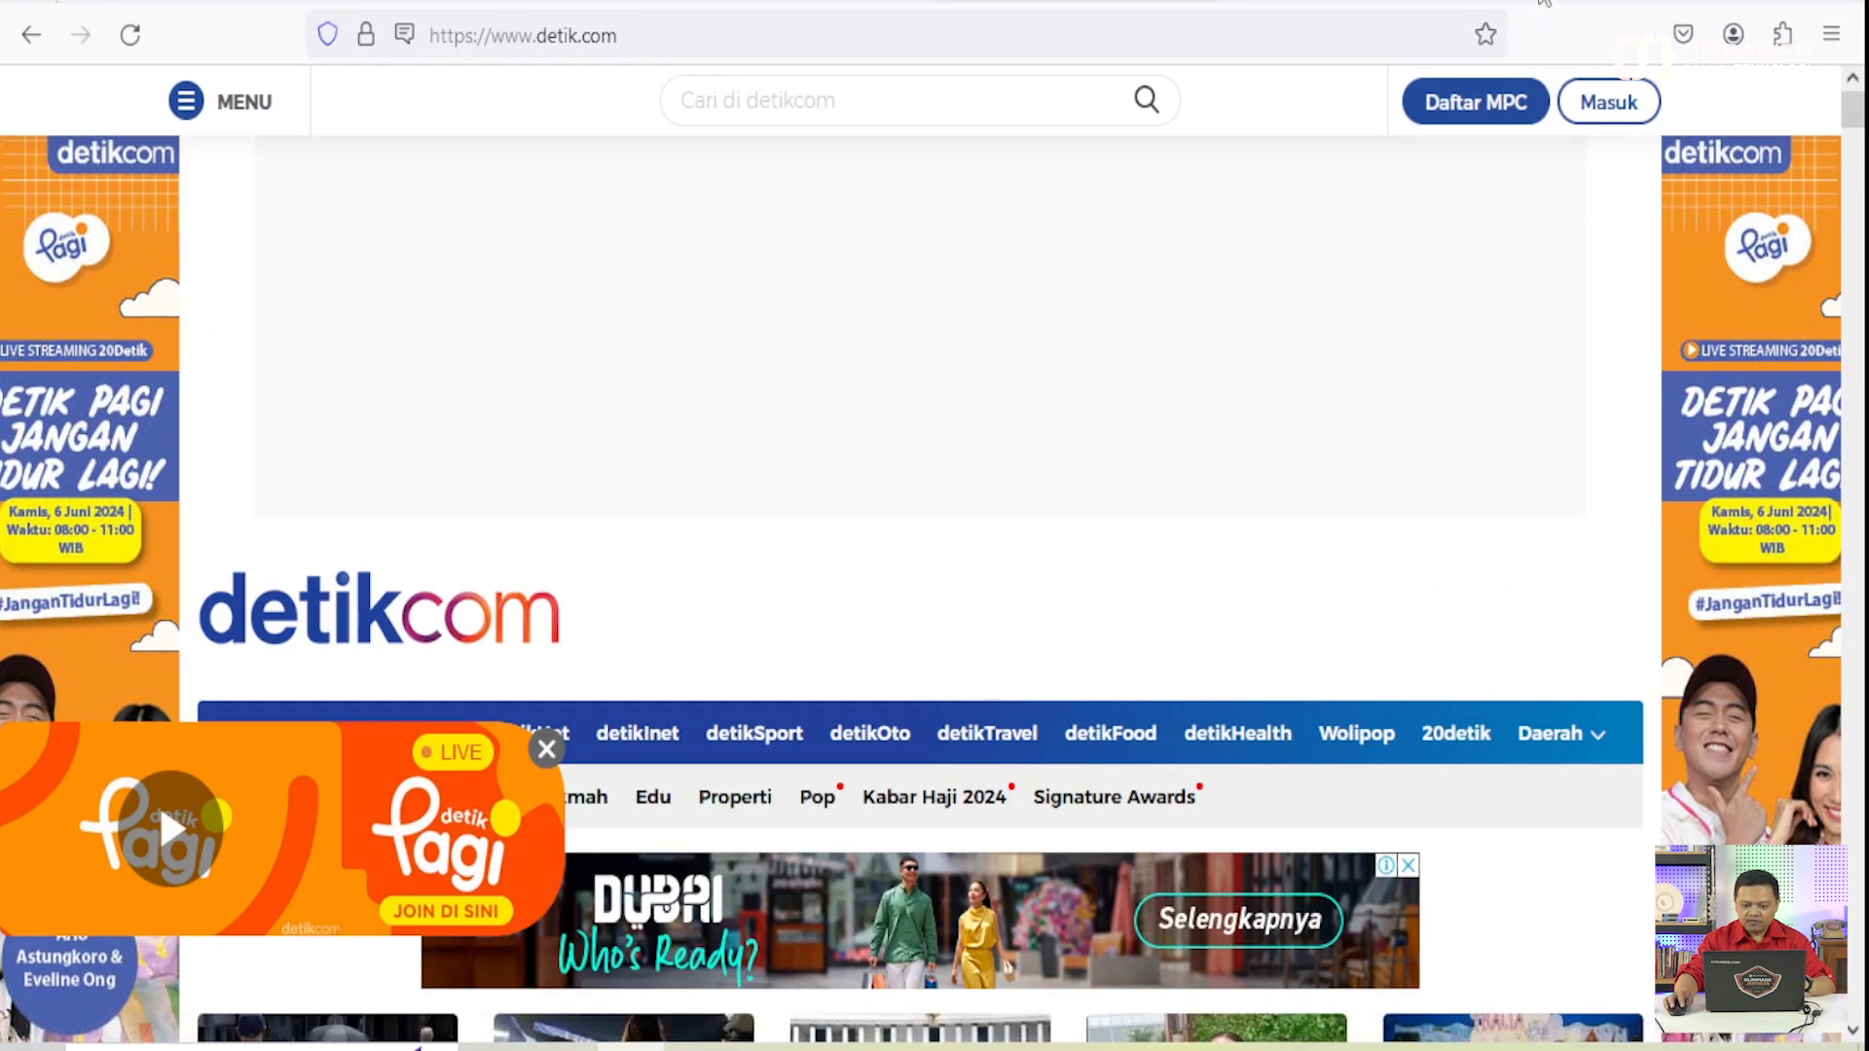
click(1521, 1)
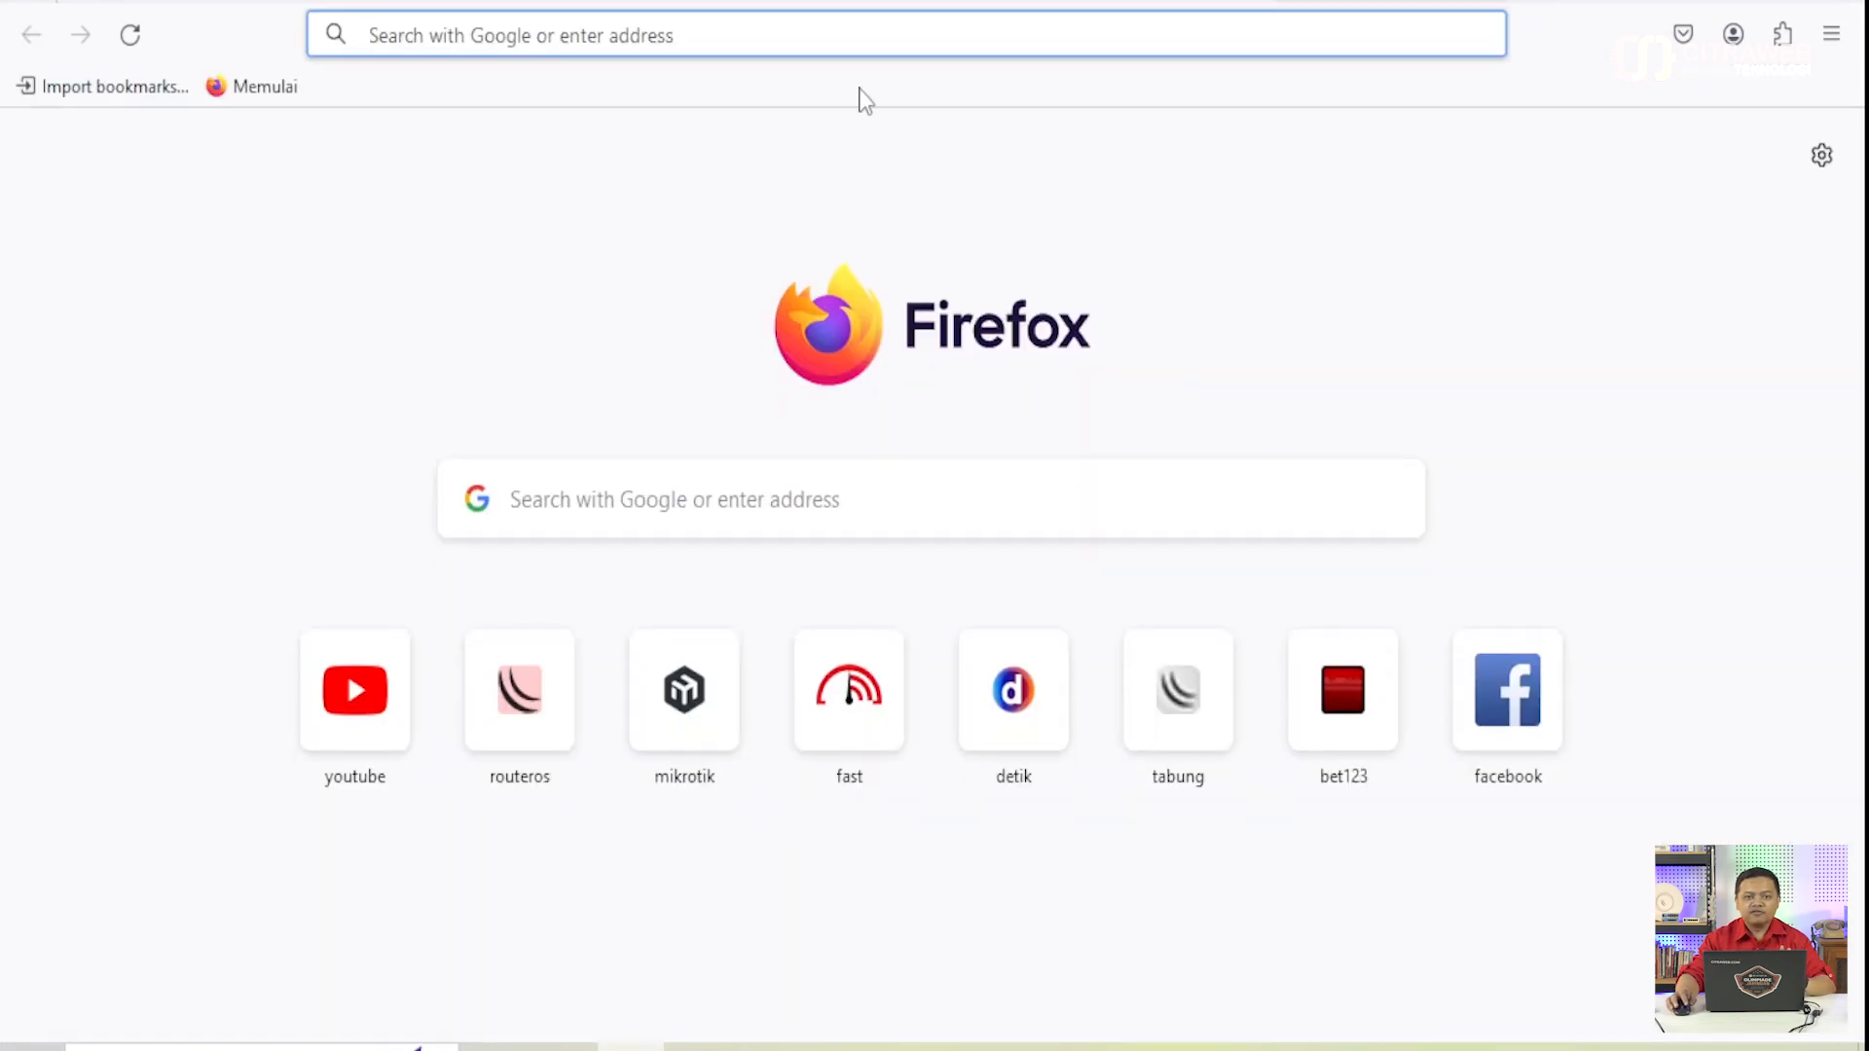
text(/ip/dns/adlist add url=https://raw.githubusercontent.com/StevenBlack/hosts/master/hosts ssl-verify=no)
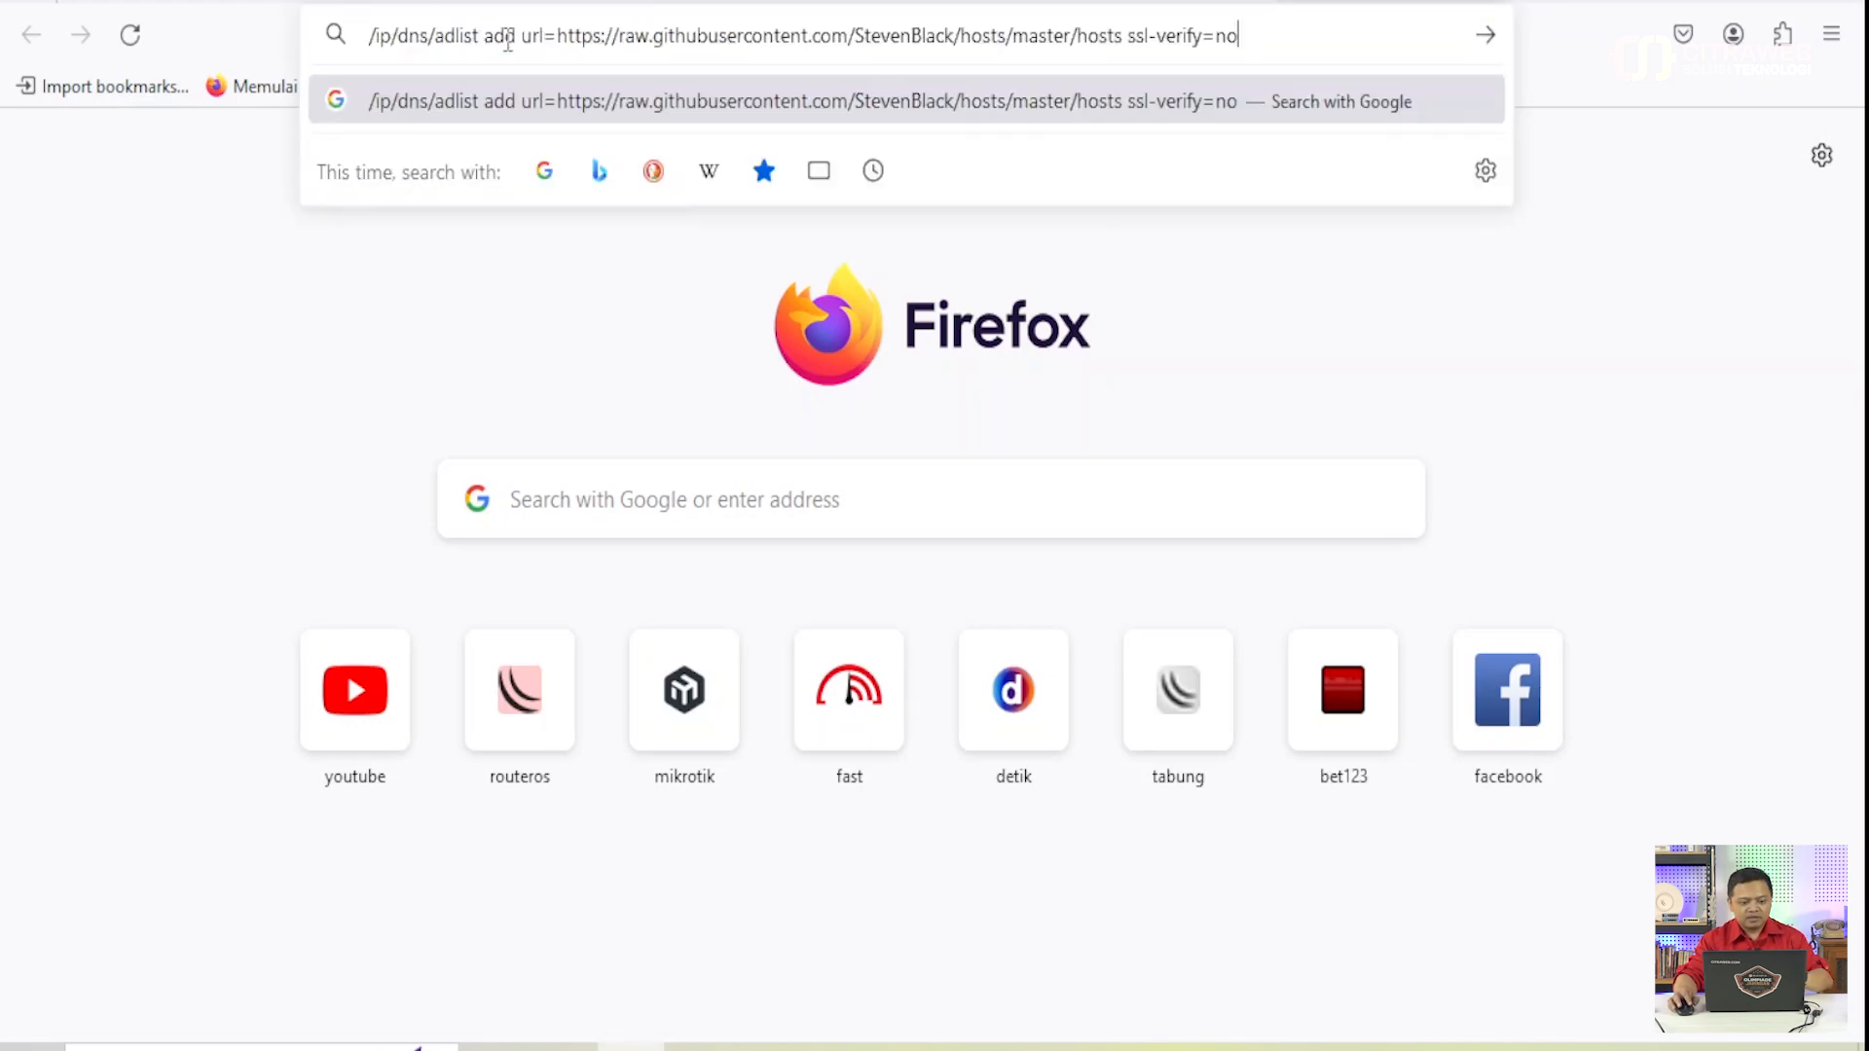
click(559, 37)
key(BackSpace)
key(BackSpace)
key(BackSpace)
key(BackSpace)
key(BackSpace)
key(BackSpace)
key(BackSpace)
key(BackSpace)
key(BackSpace)
key(BackSpace)
key(BackSpace)
key(BackSpace)
key(BackSpace)
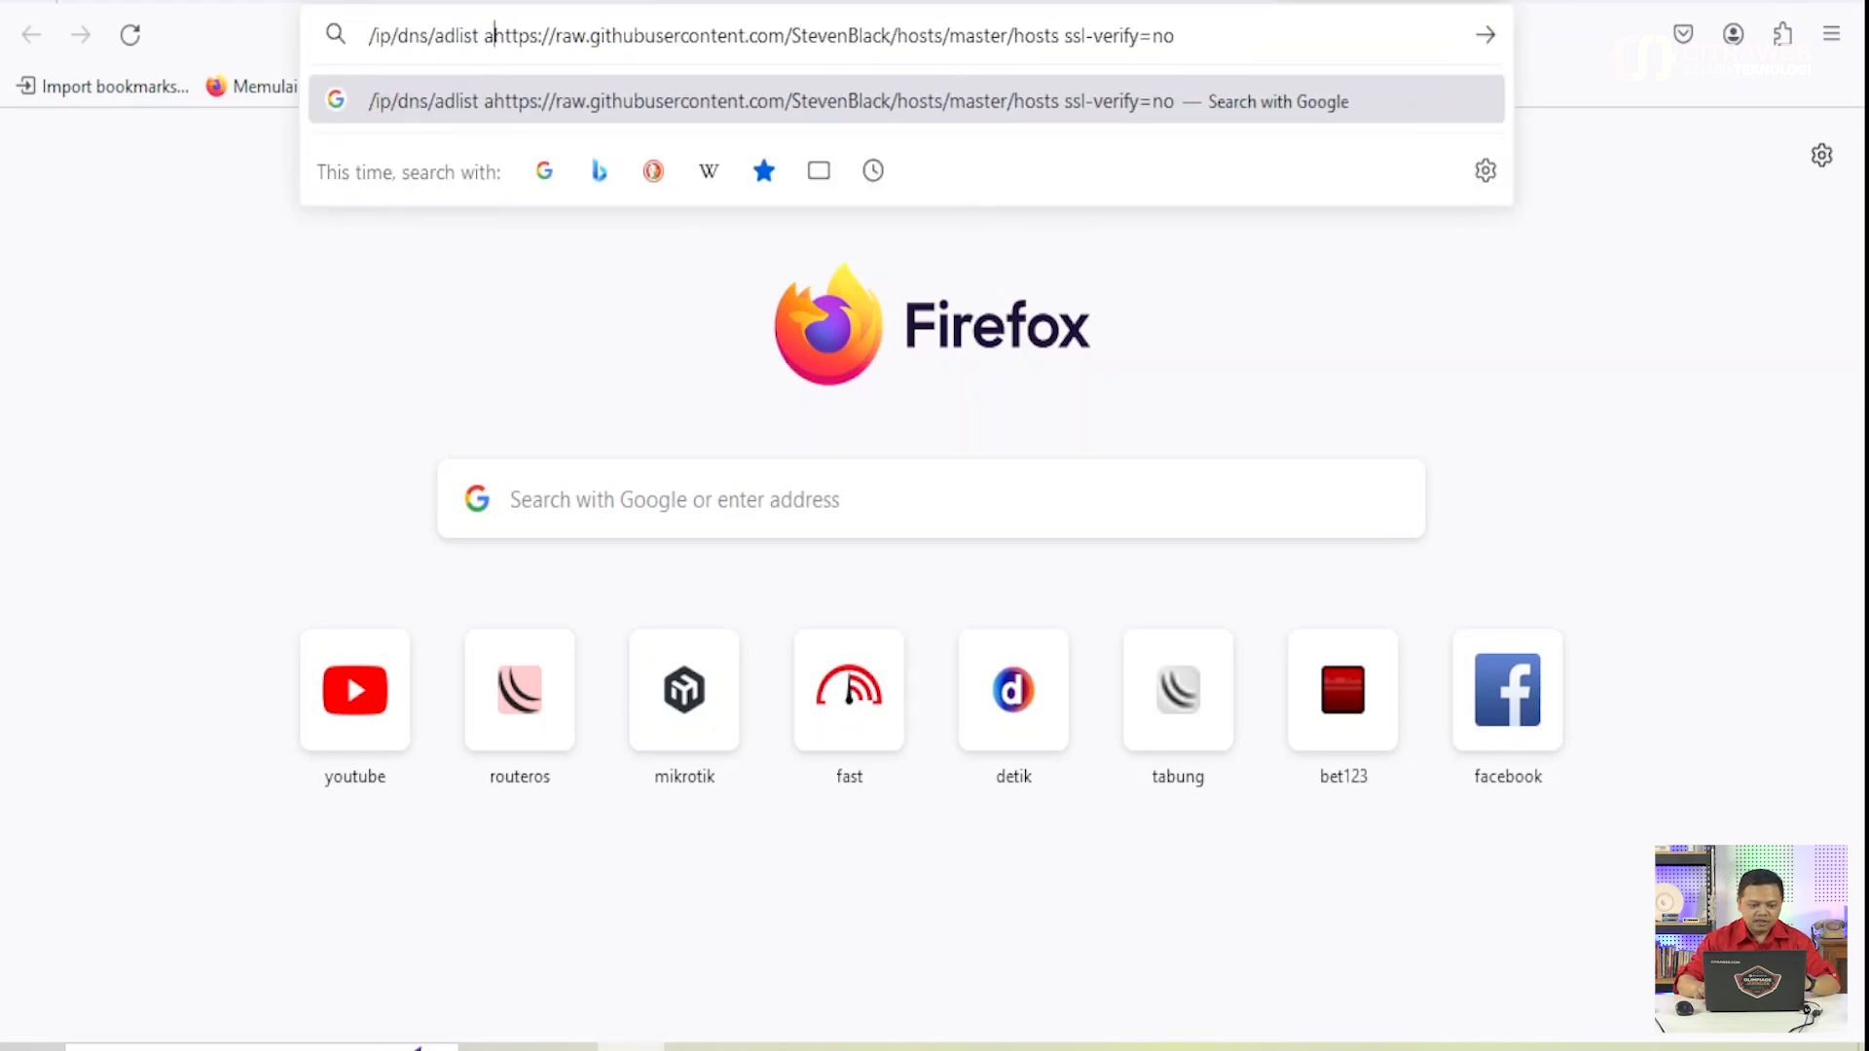
key(BackSpace)
key(BackSpace)
key(BackSpace)
key(BackSpace)
key(BackSpace)
key(BackSpace)
key(BackSpace)
key(BackSpace)
key(BackSpace)
key(BackSpace)
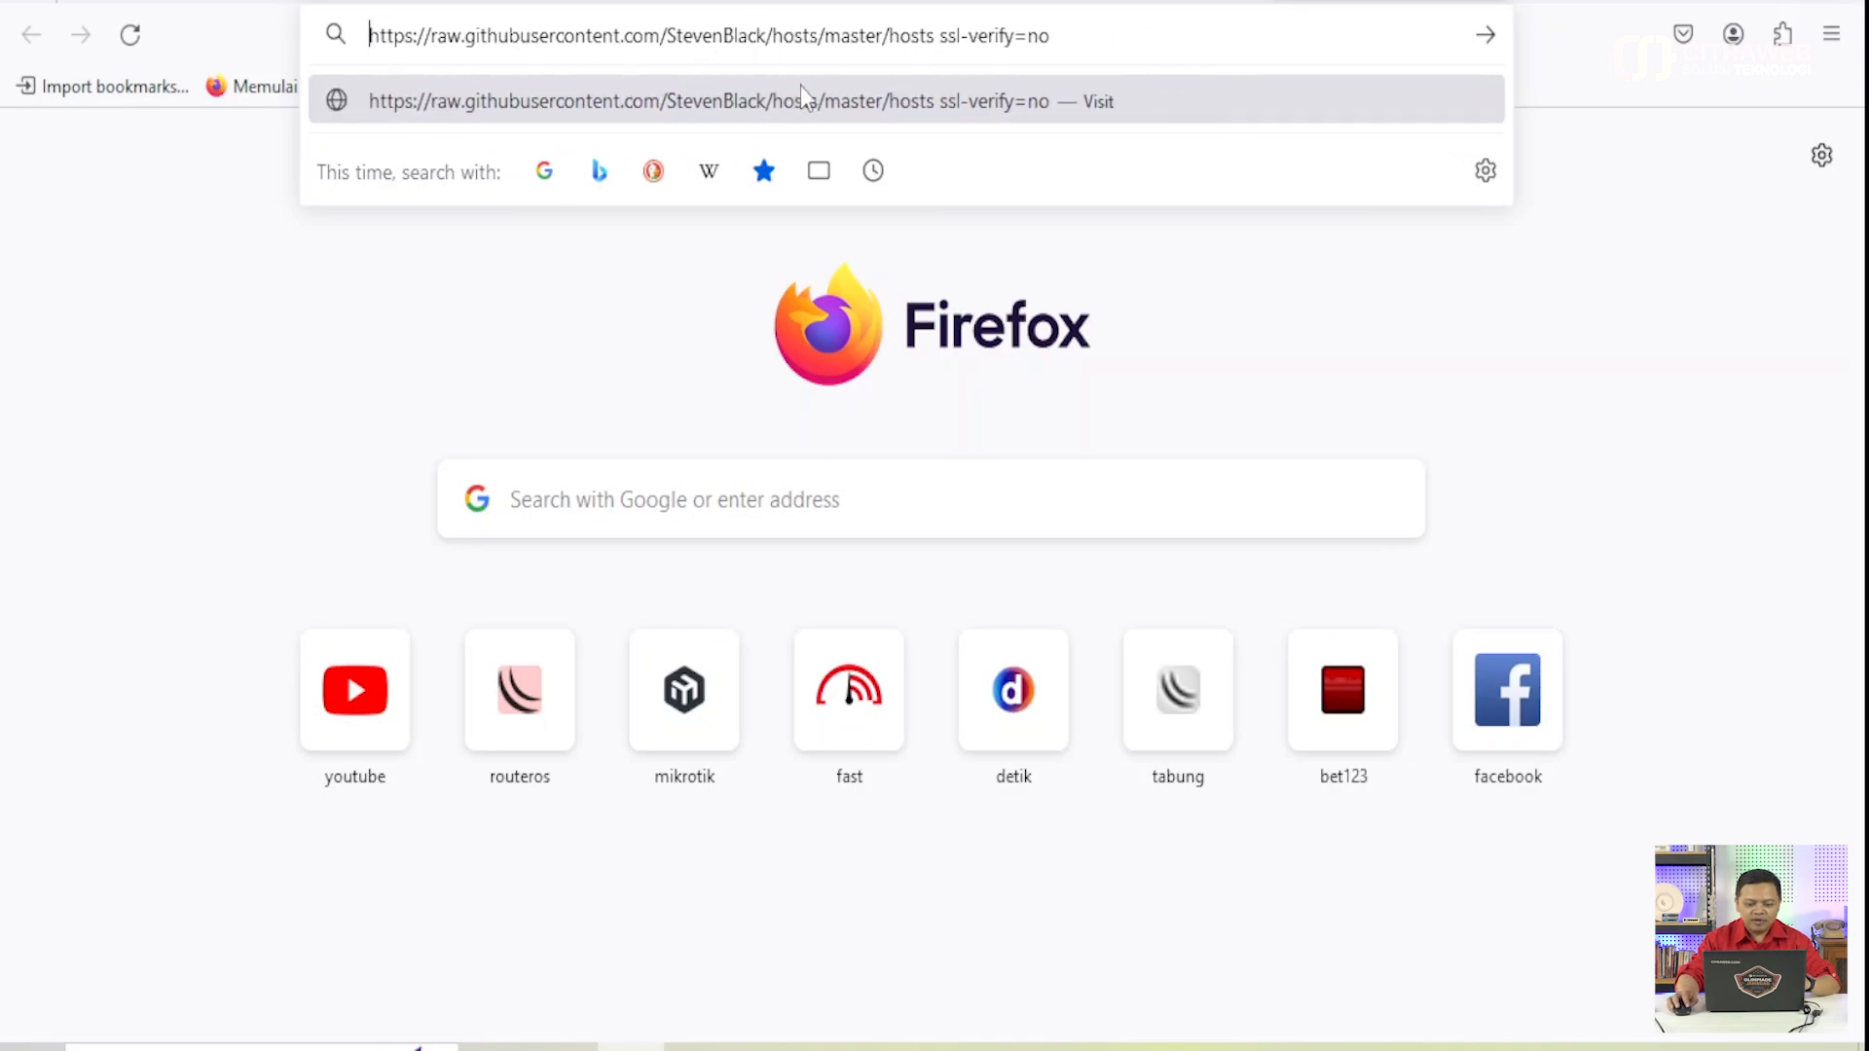
click(1075, 37)
key(BackSpace)
key(BackSpace)
key(BackSpace)
key(BackSpace)
key(BackSpace)
key(BackSpace)
key(BackSpace)
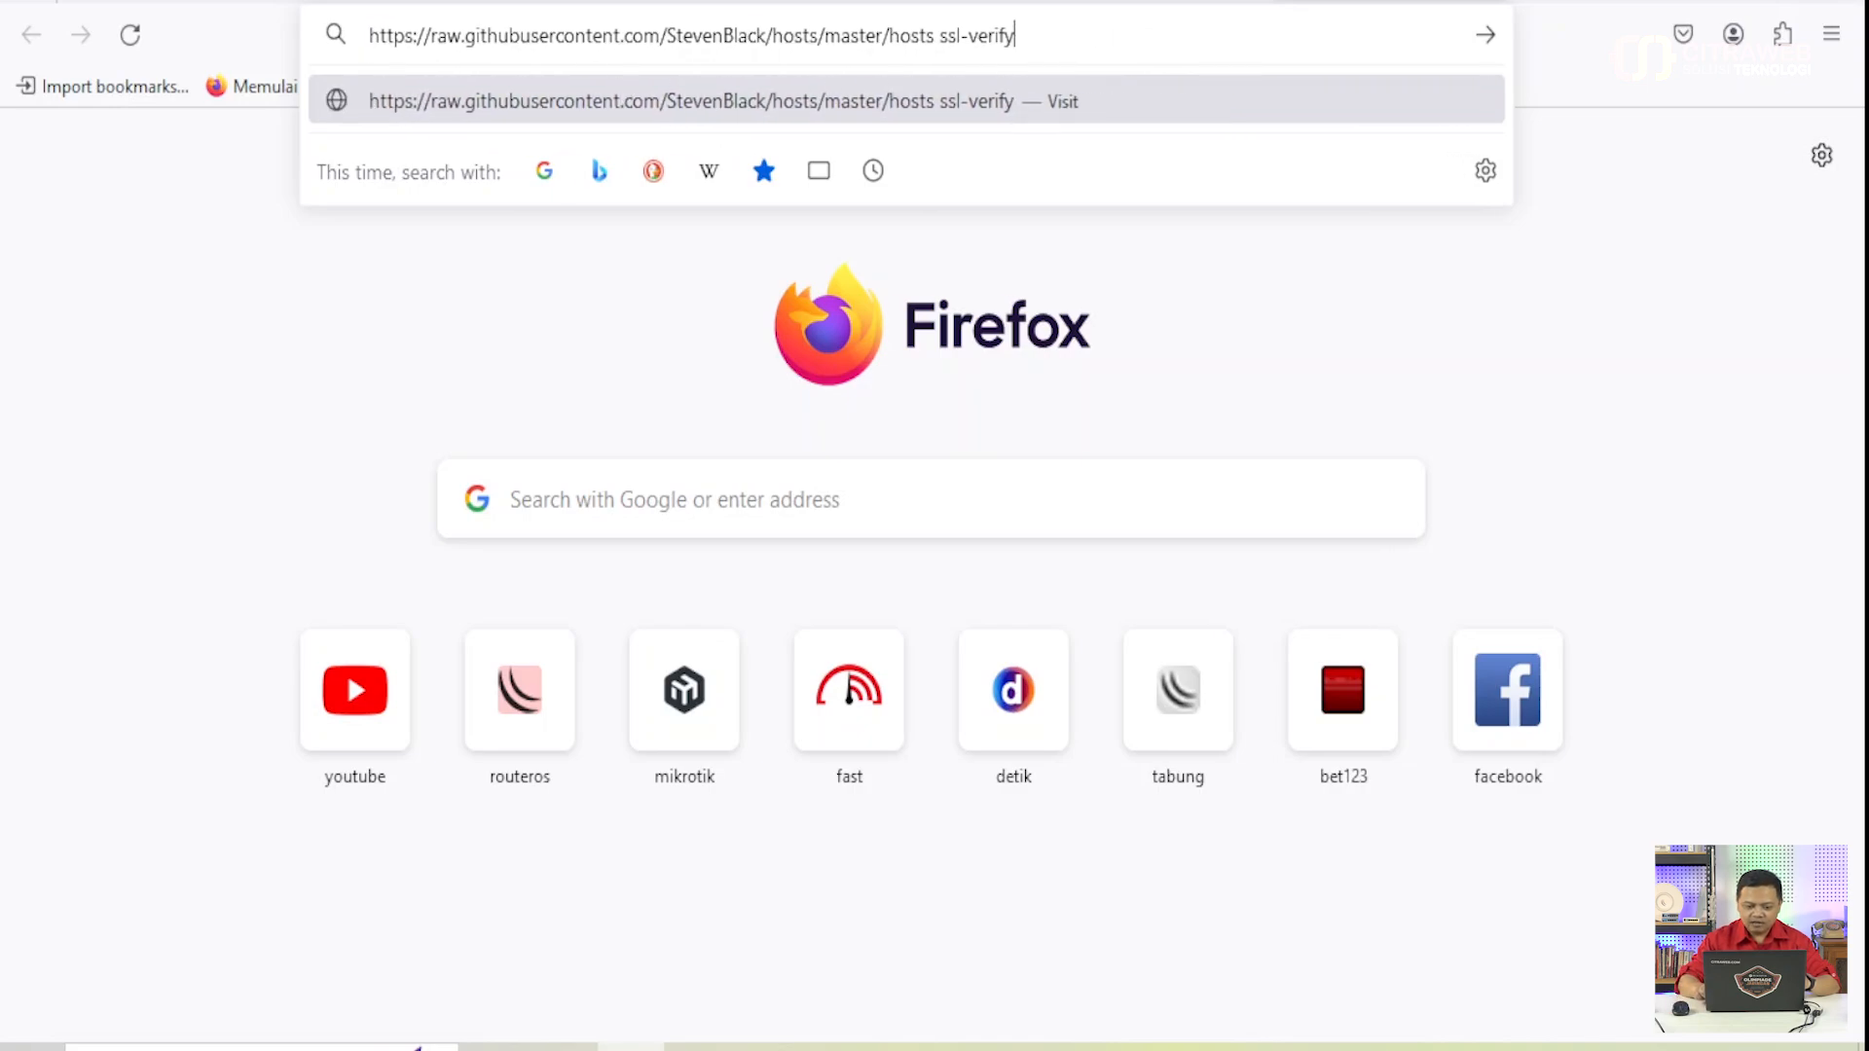
key(BackSpace)
key(BackSpace)
key(BackSpace)
key(BackSpace)
key(BackSpace)
key(BackSpace)
key(BackSpace)
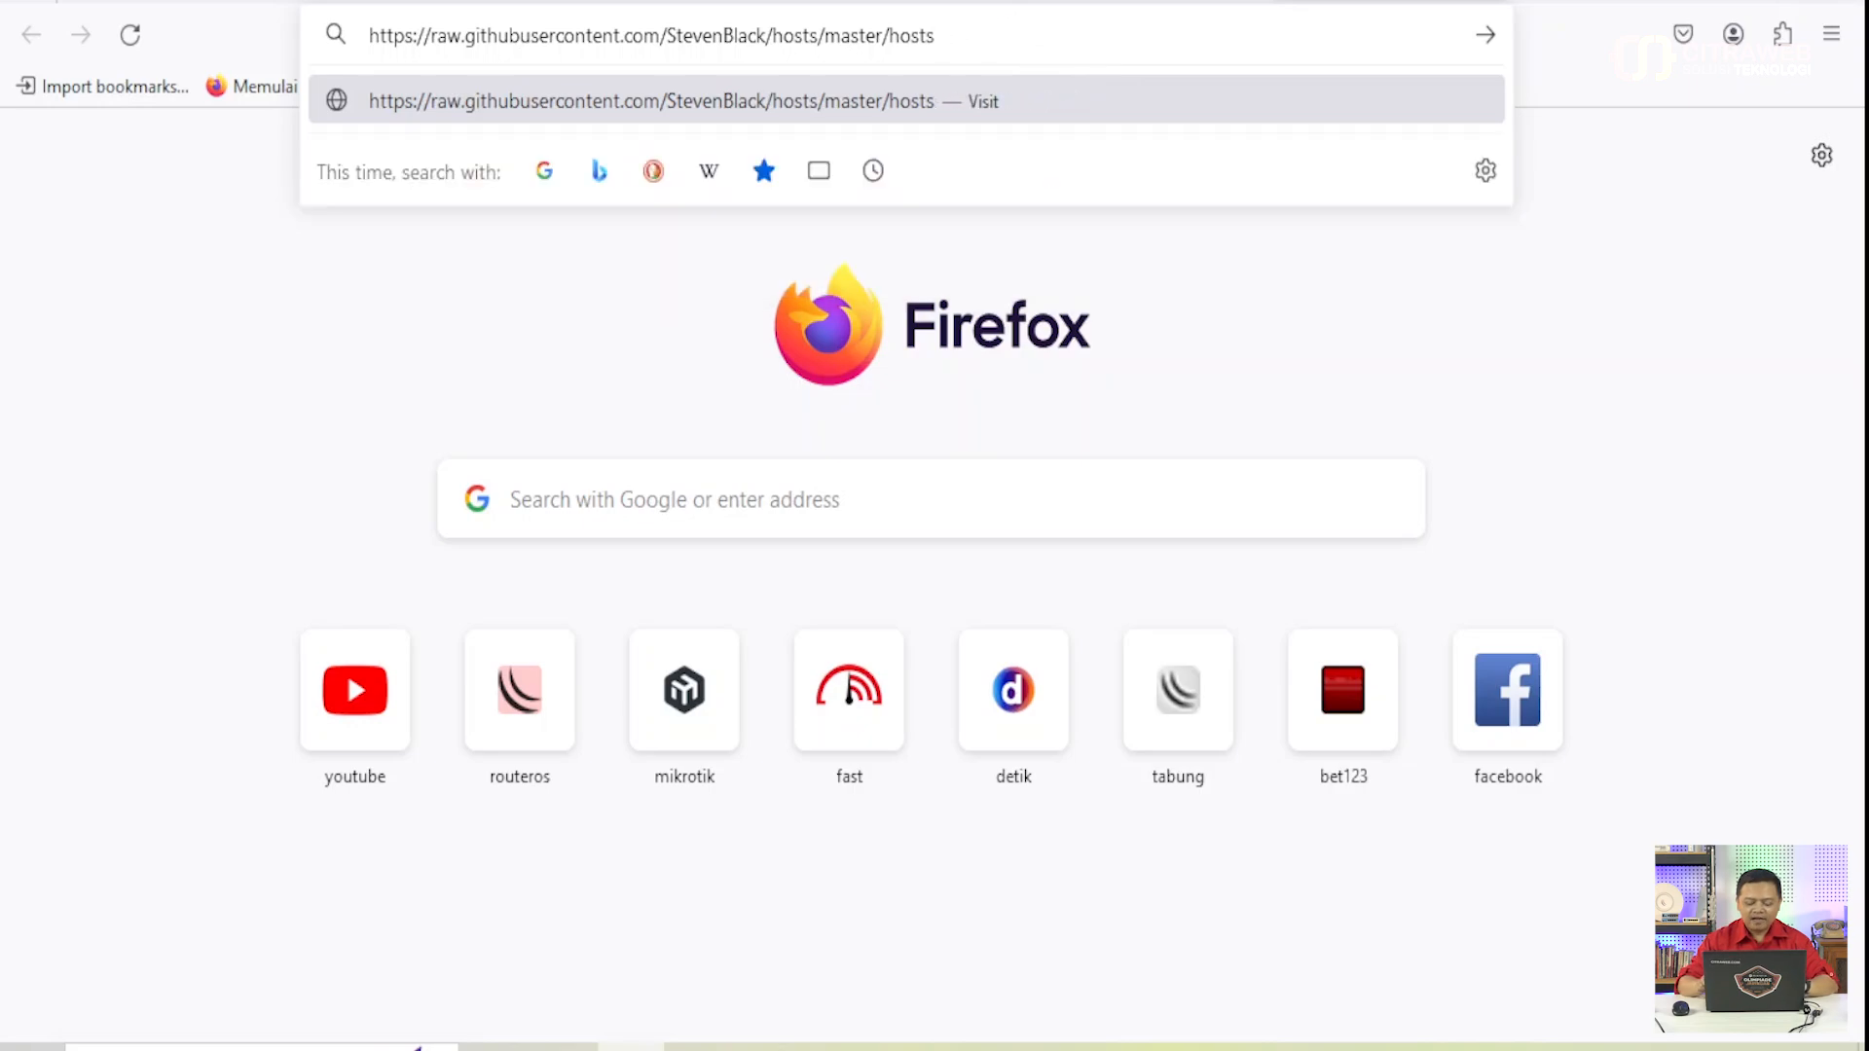
key(Return)
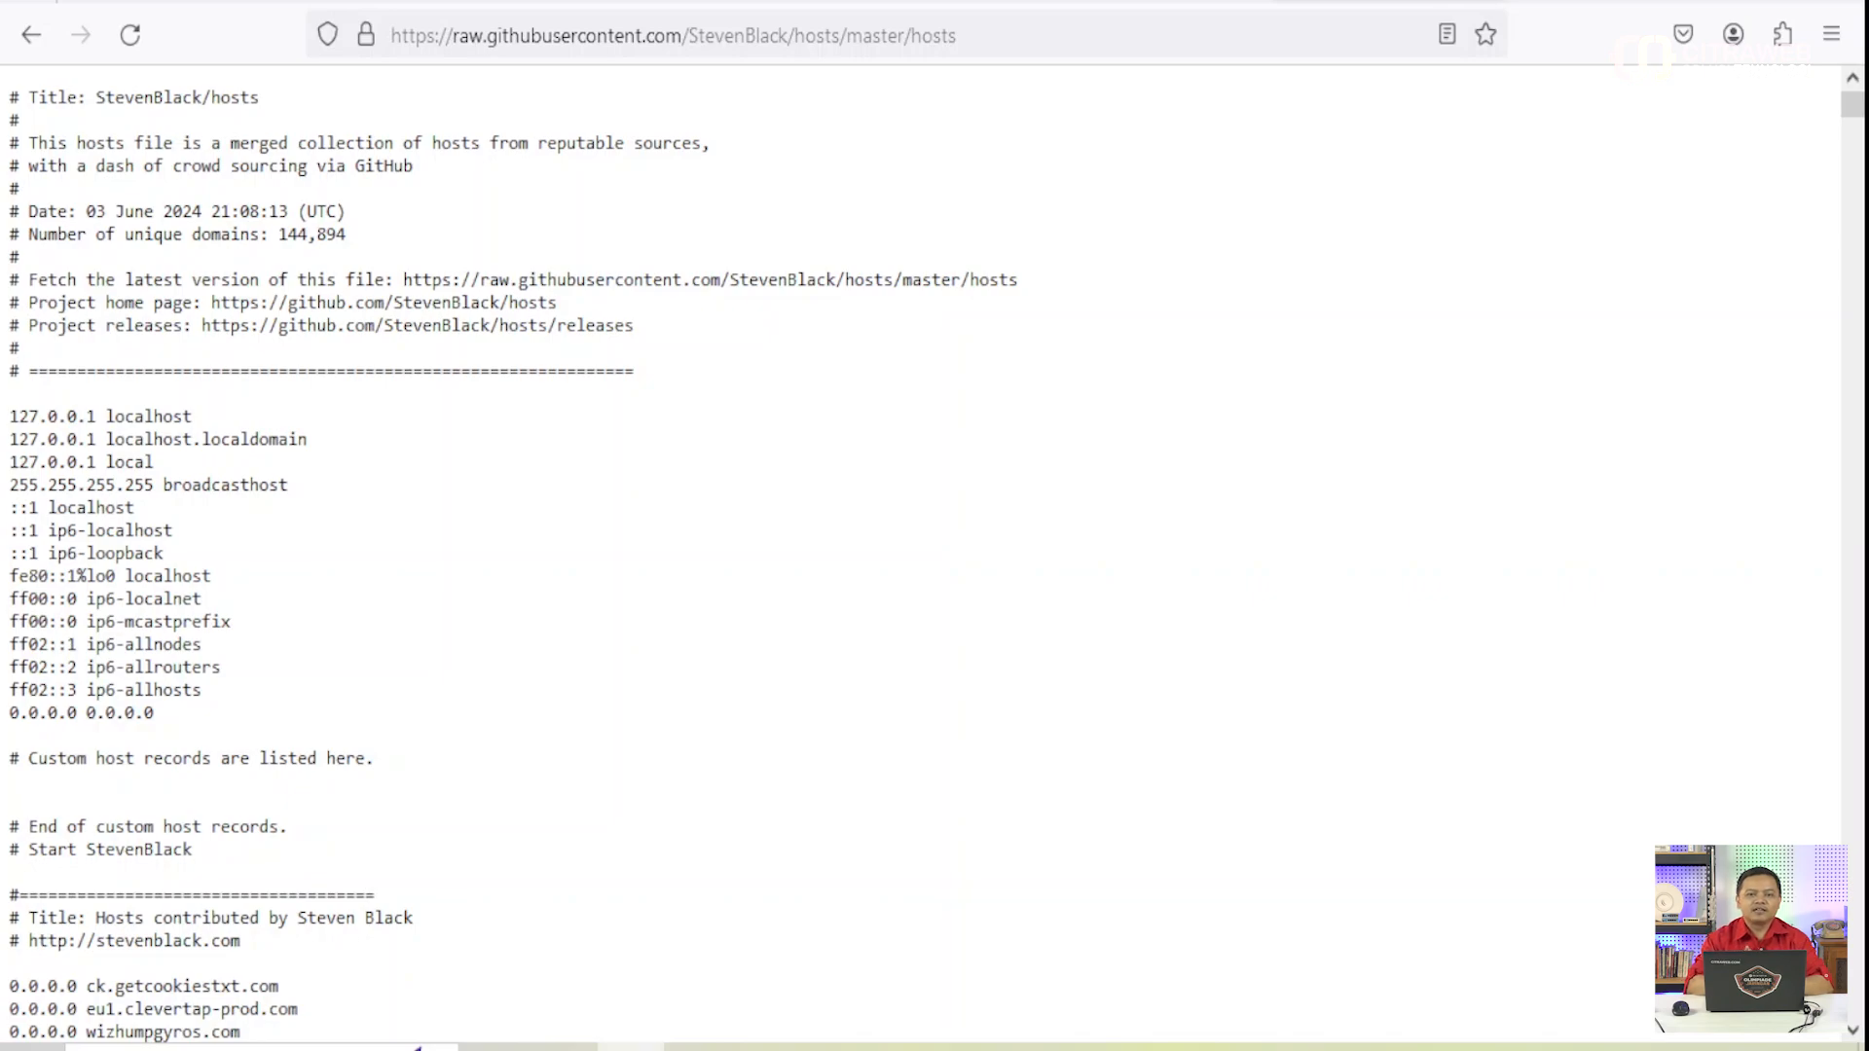
- Examine the blocked domain entries in the StevenBlack hosts file, including the ck.getcookiestxt.com line
scroll(352, 477, down, 20)
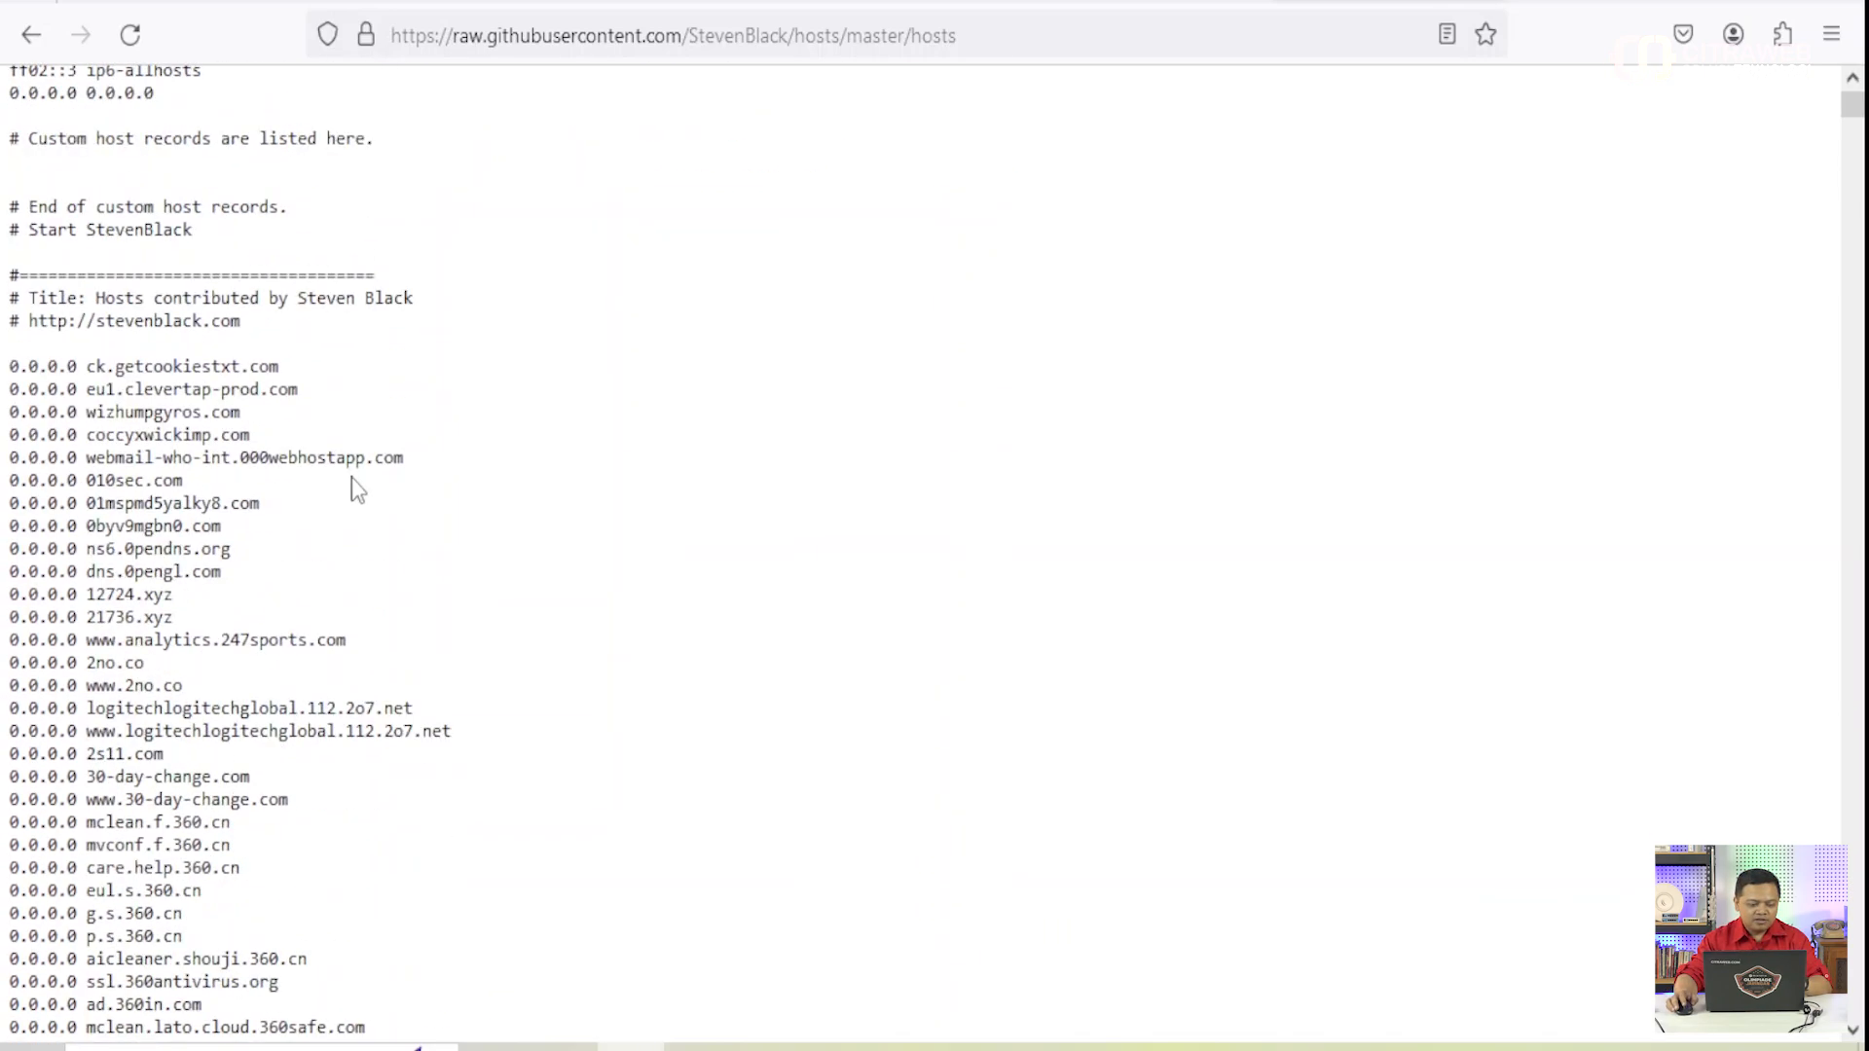
scroll(352, 477, down, 10)
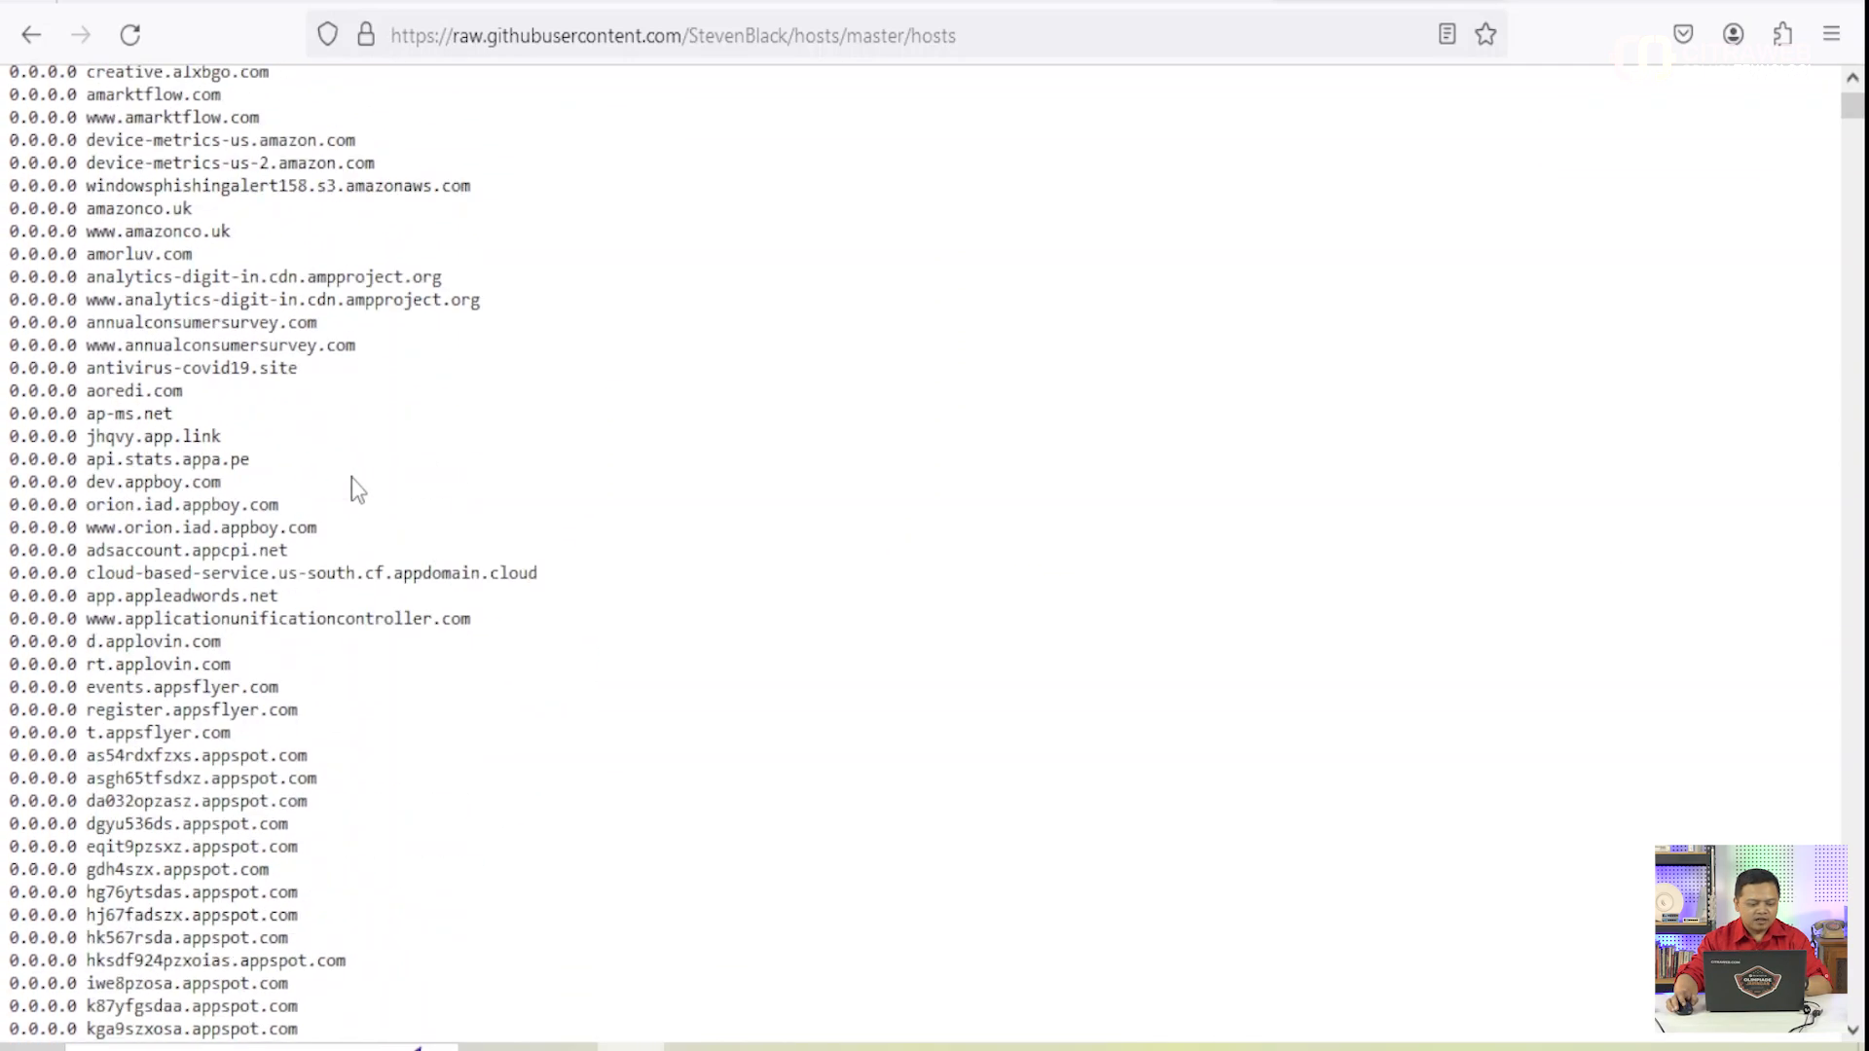
scroll(352, 477, up, 20)
scroll(352, 477, up, 20)
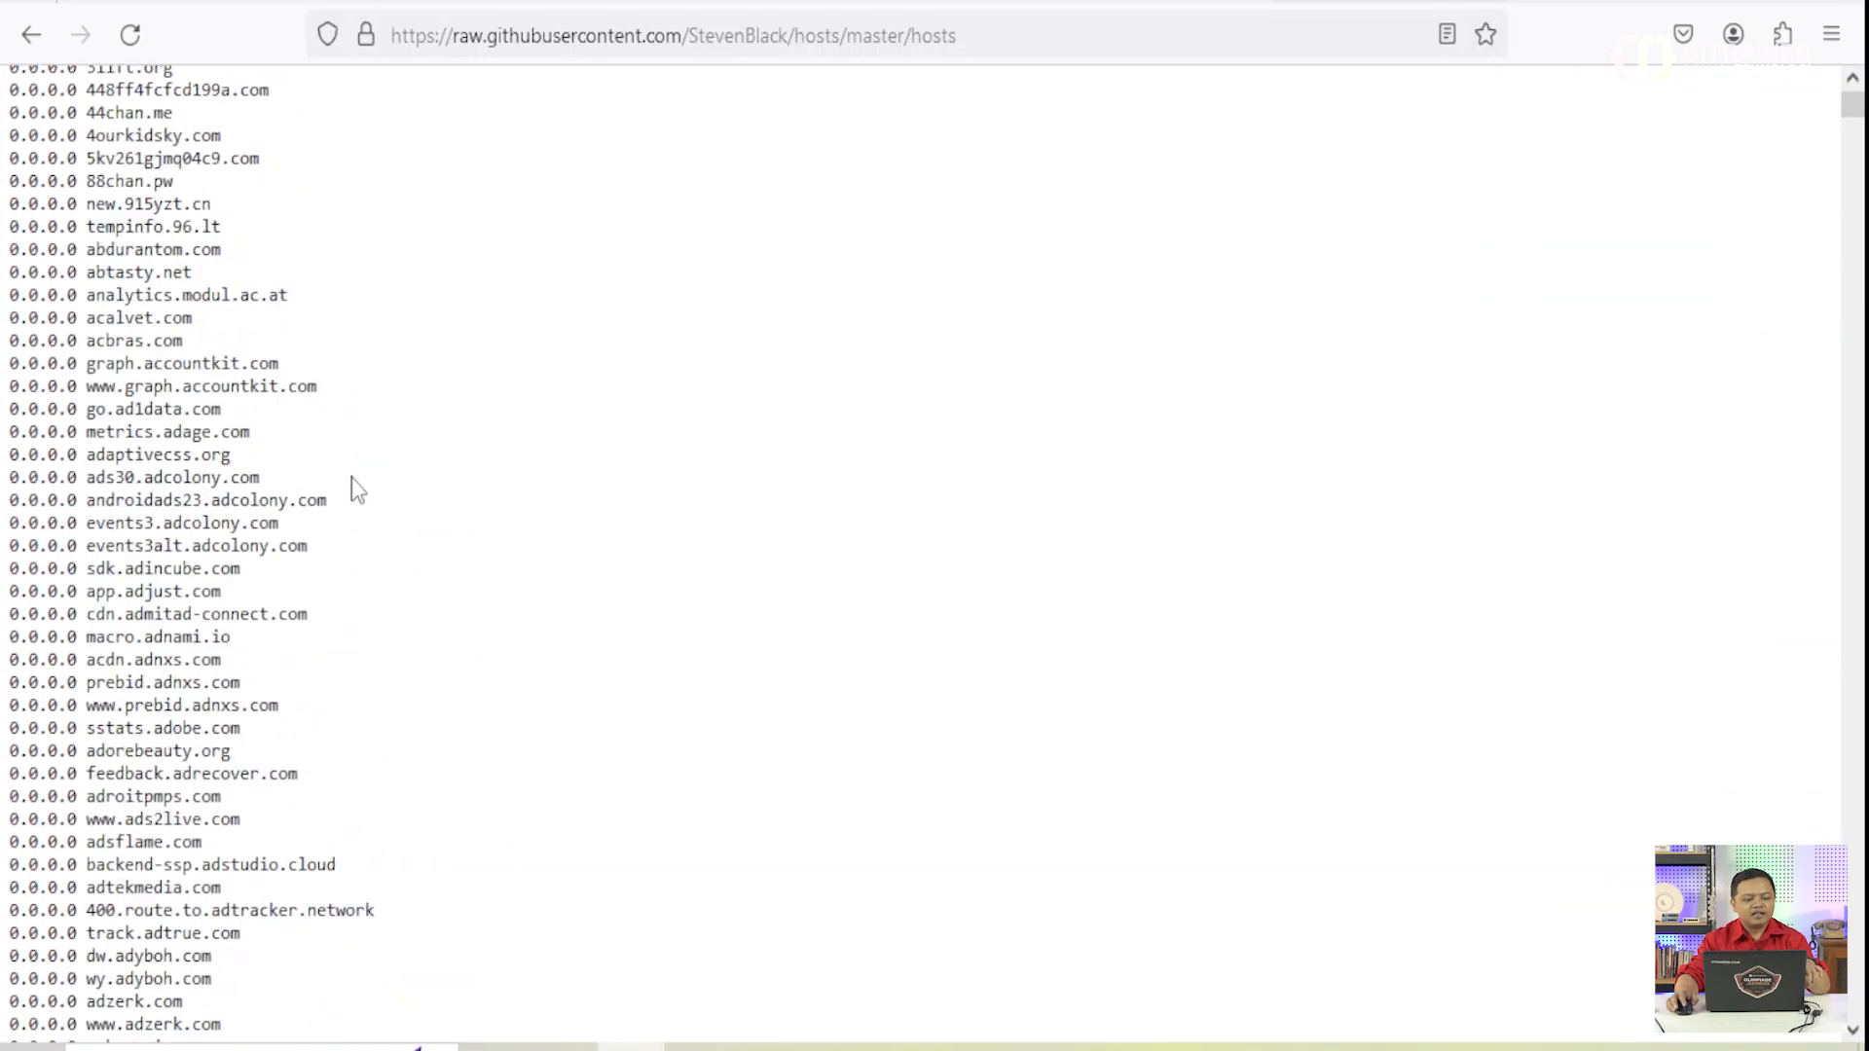
scroll(353, 477, down, 10)
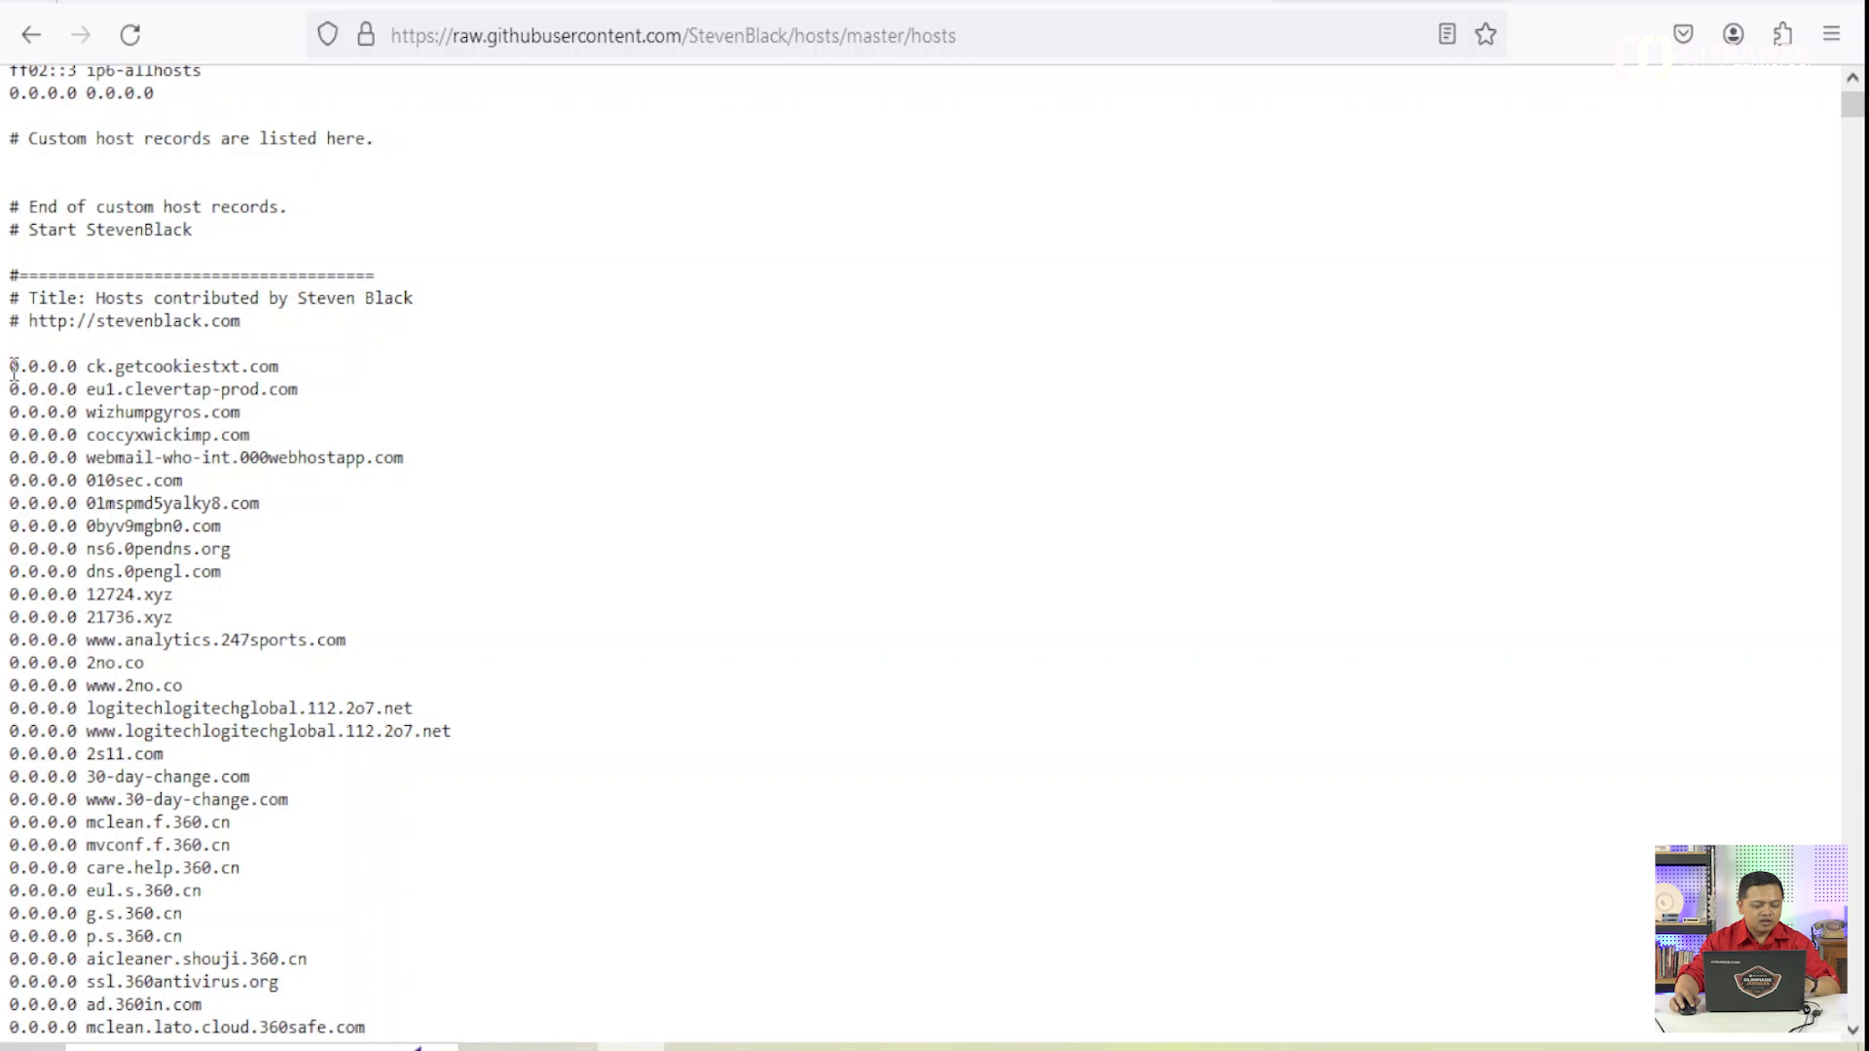
drag(86, 368, 285, 371)
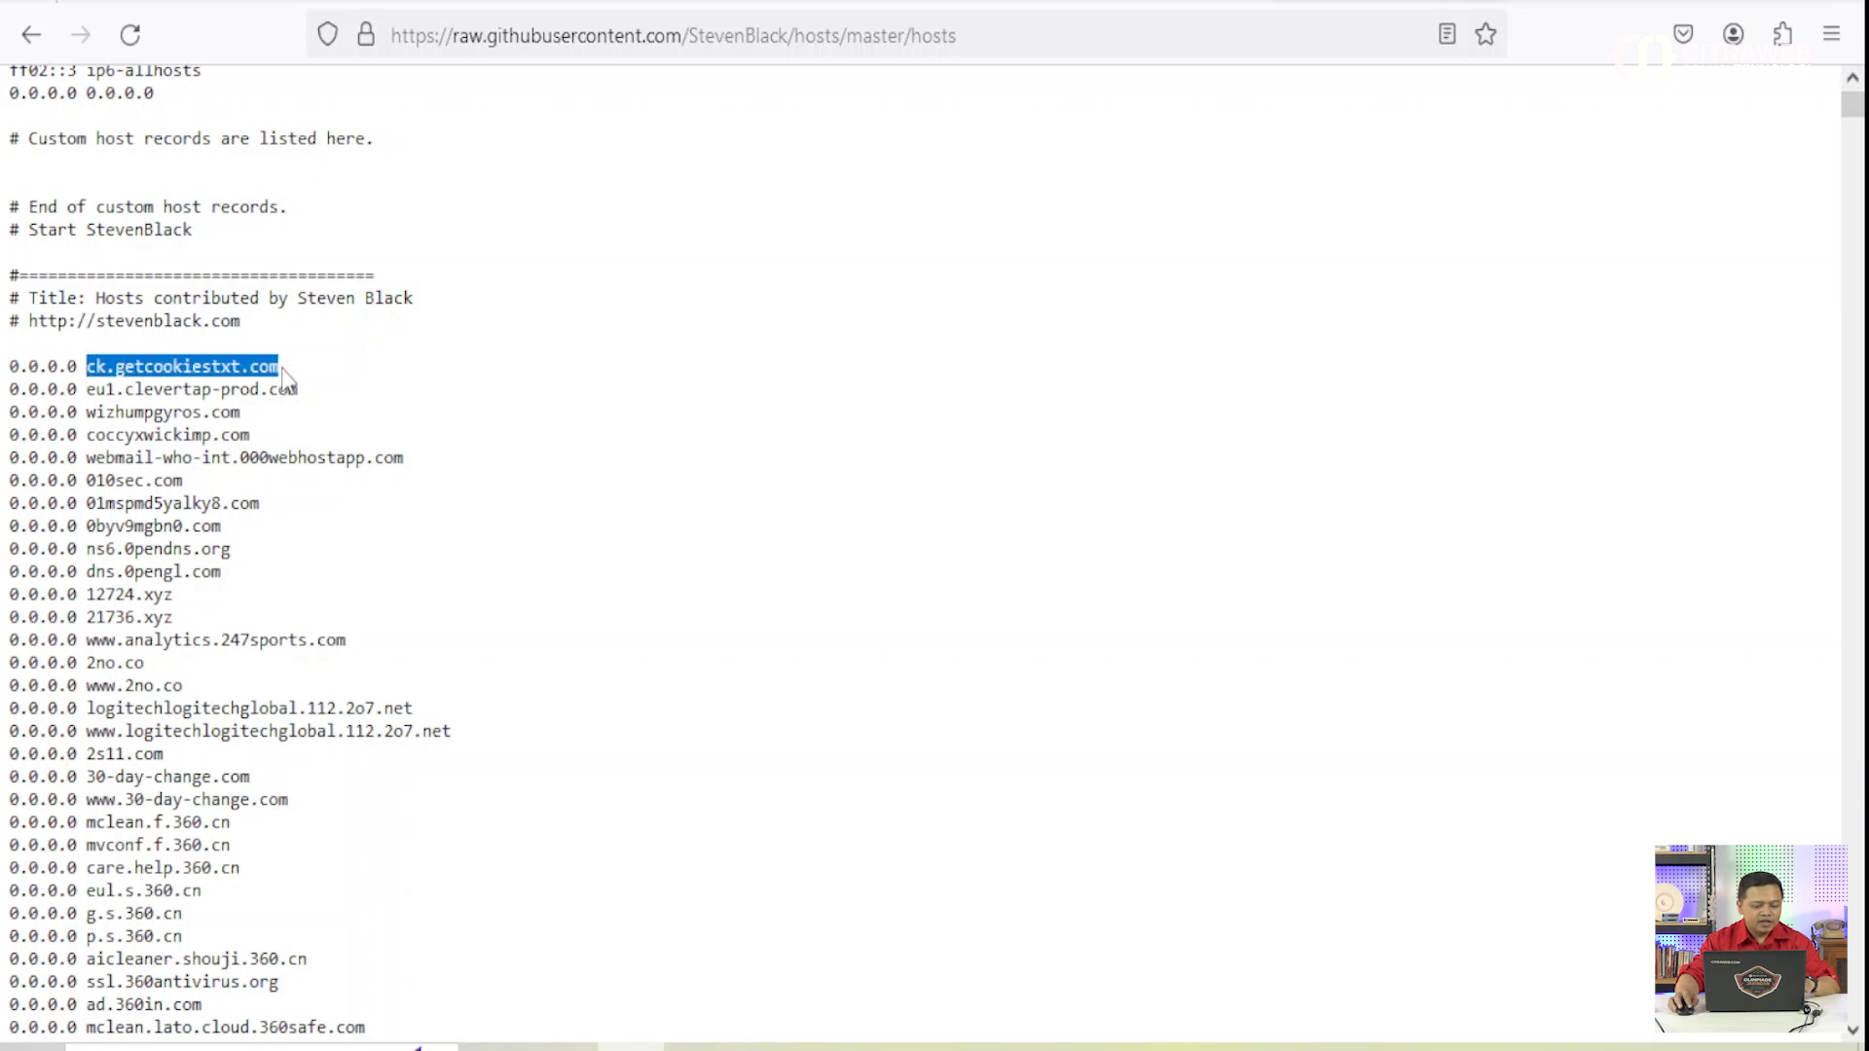
click(316, 380)
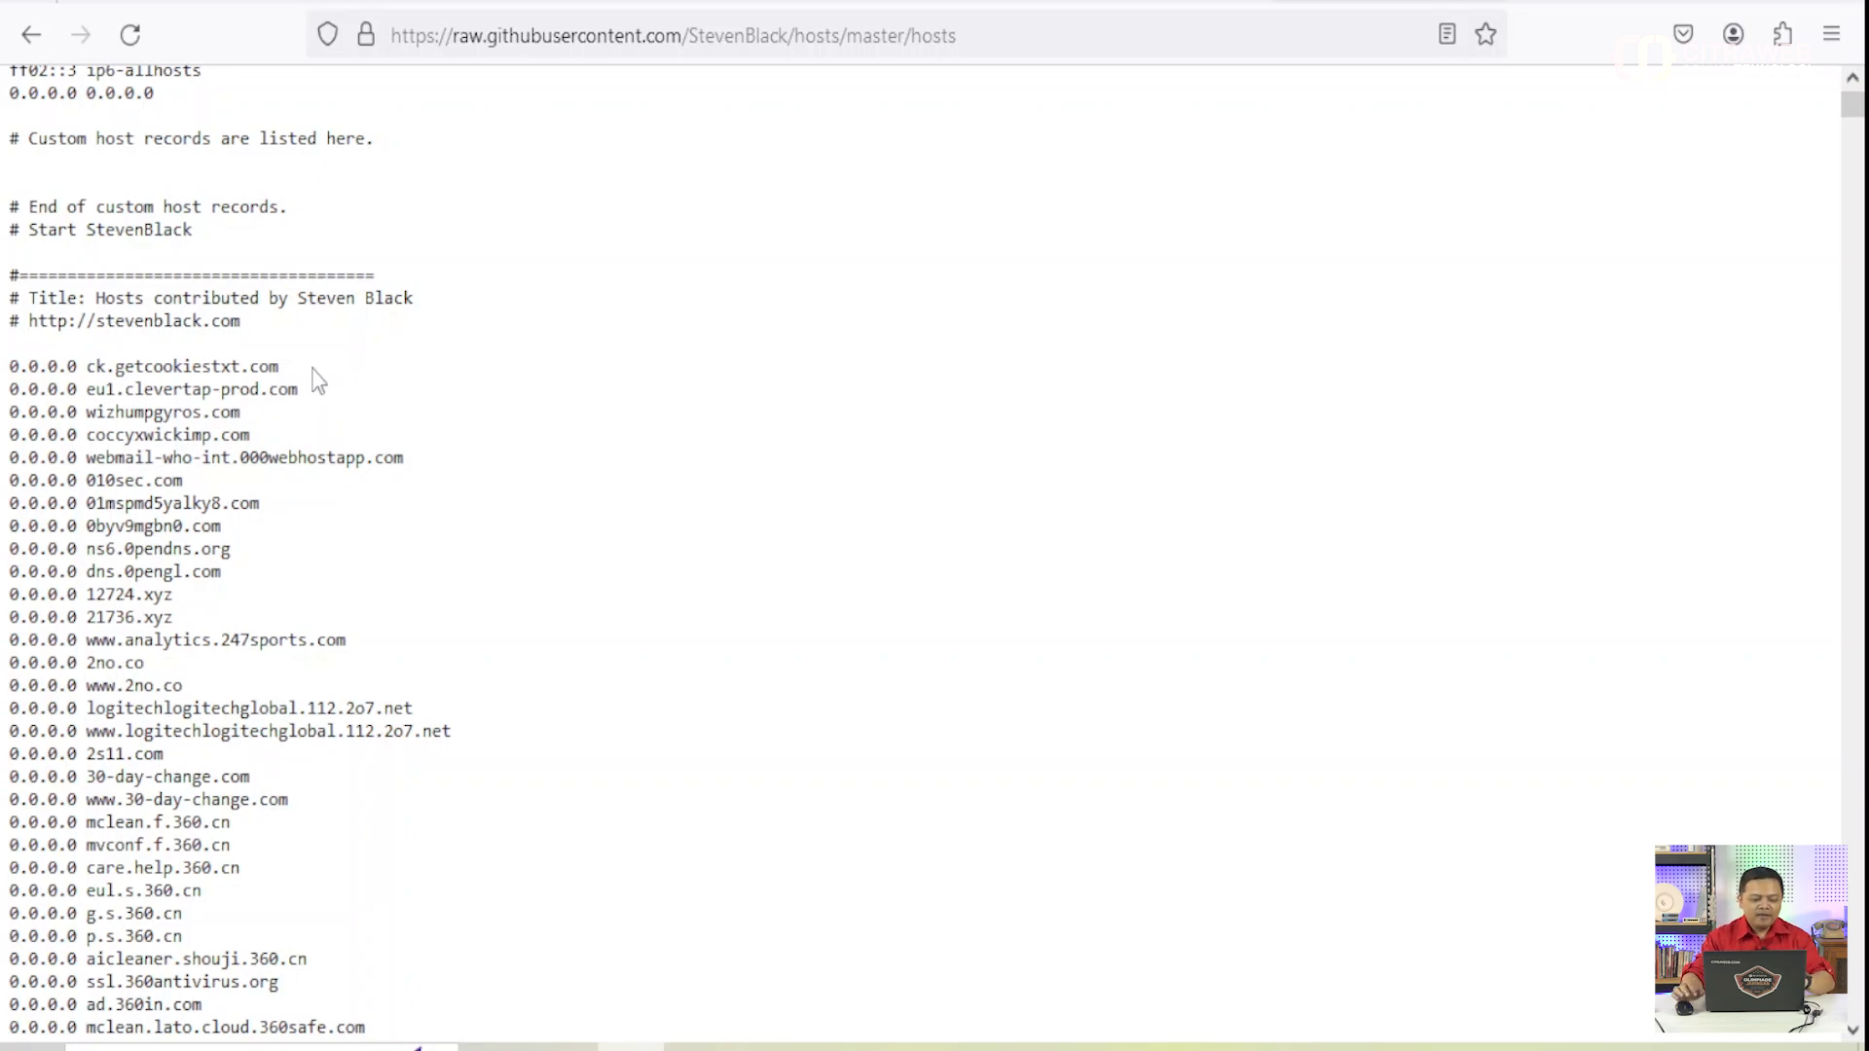
- Copy the entire contents of the StevenBlack hosts page
scroll(199, 543, up, 8)
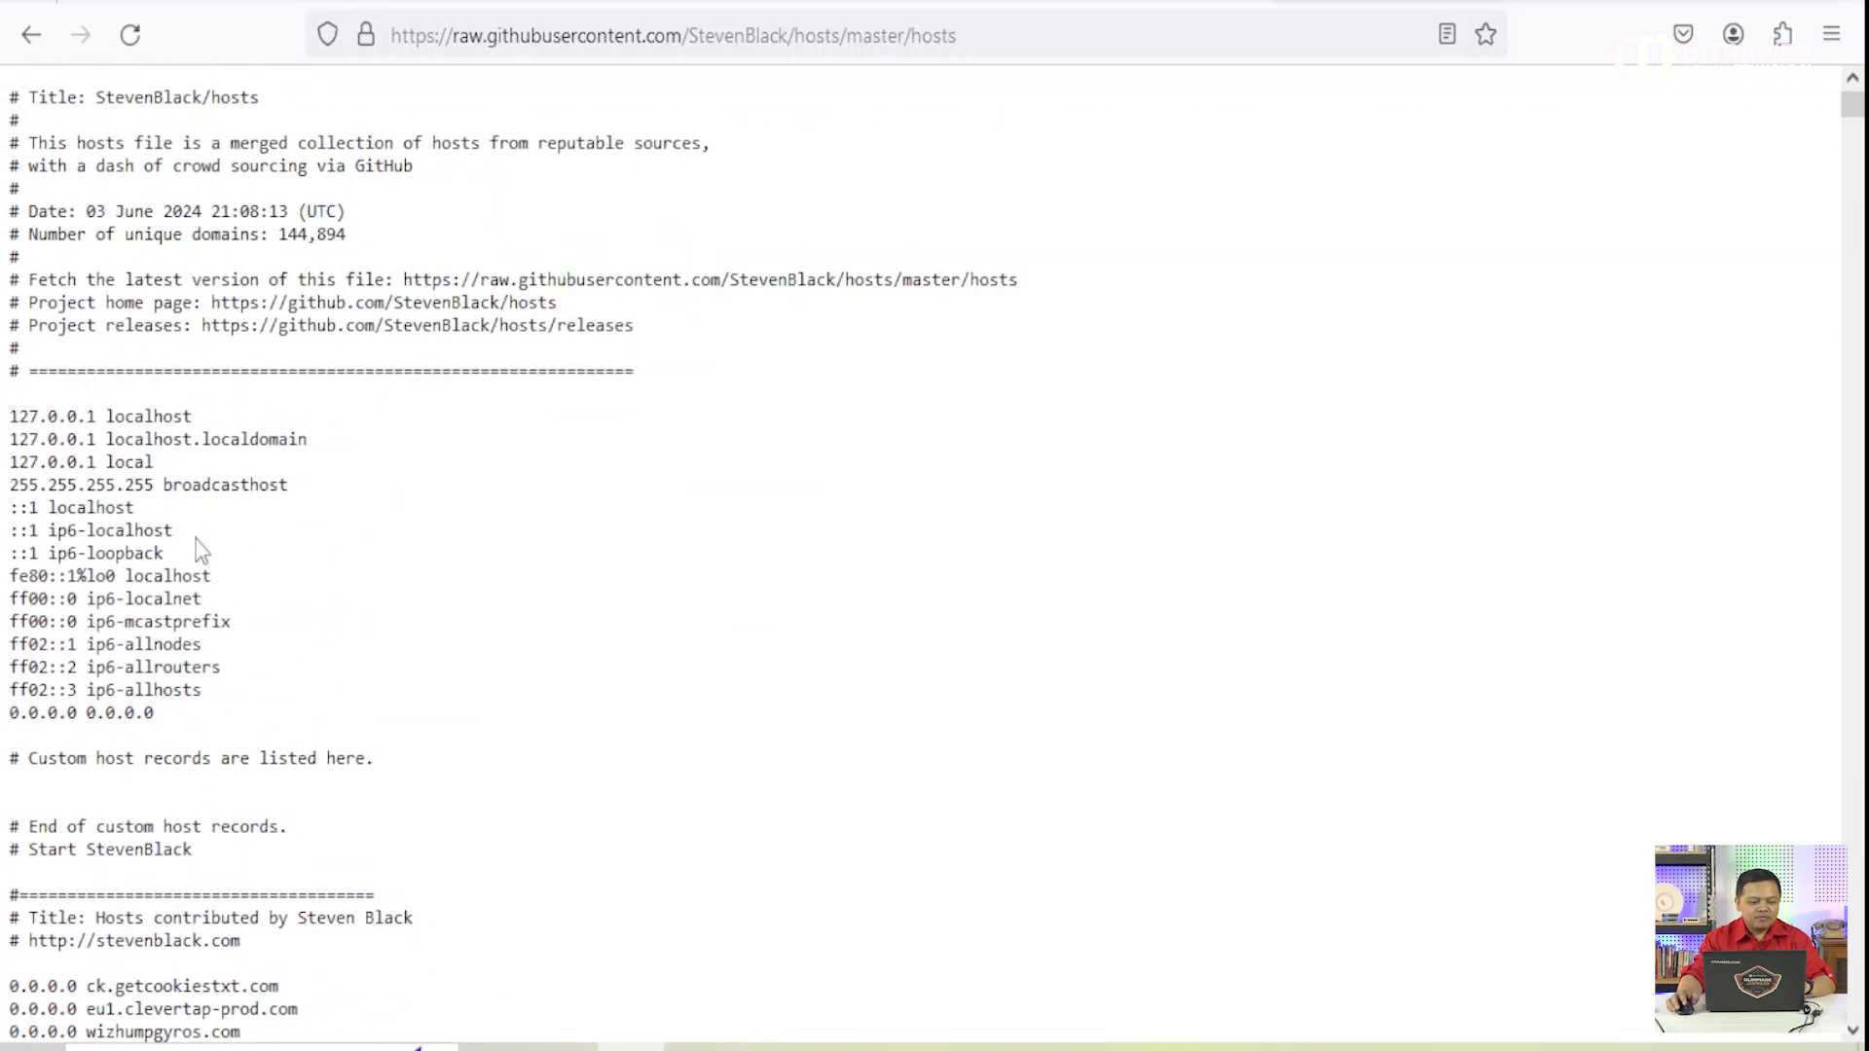
scroll(199, 550, down, 5)
key(ctrl+a)
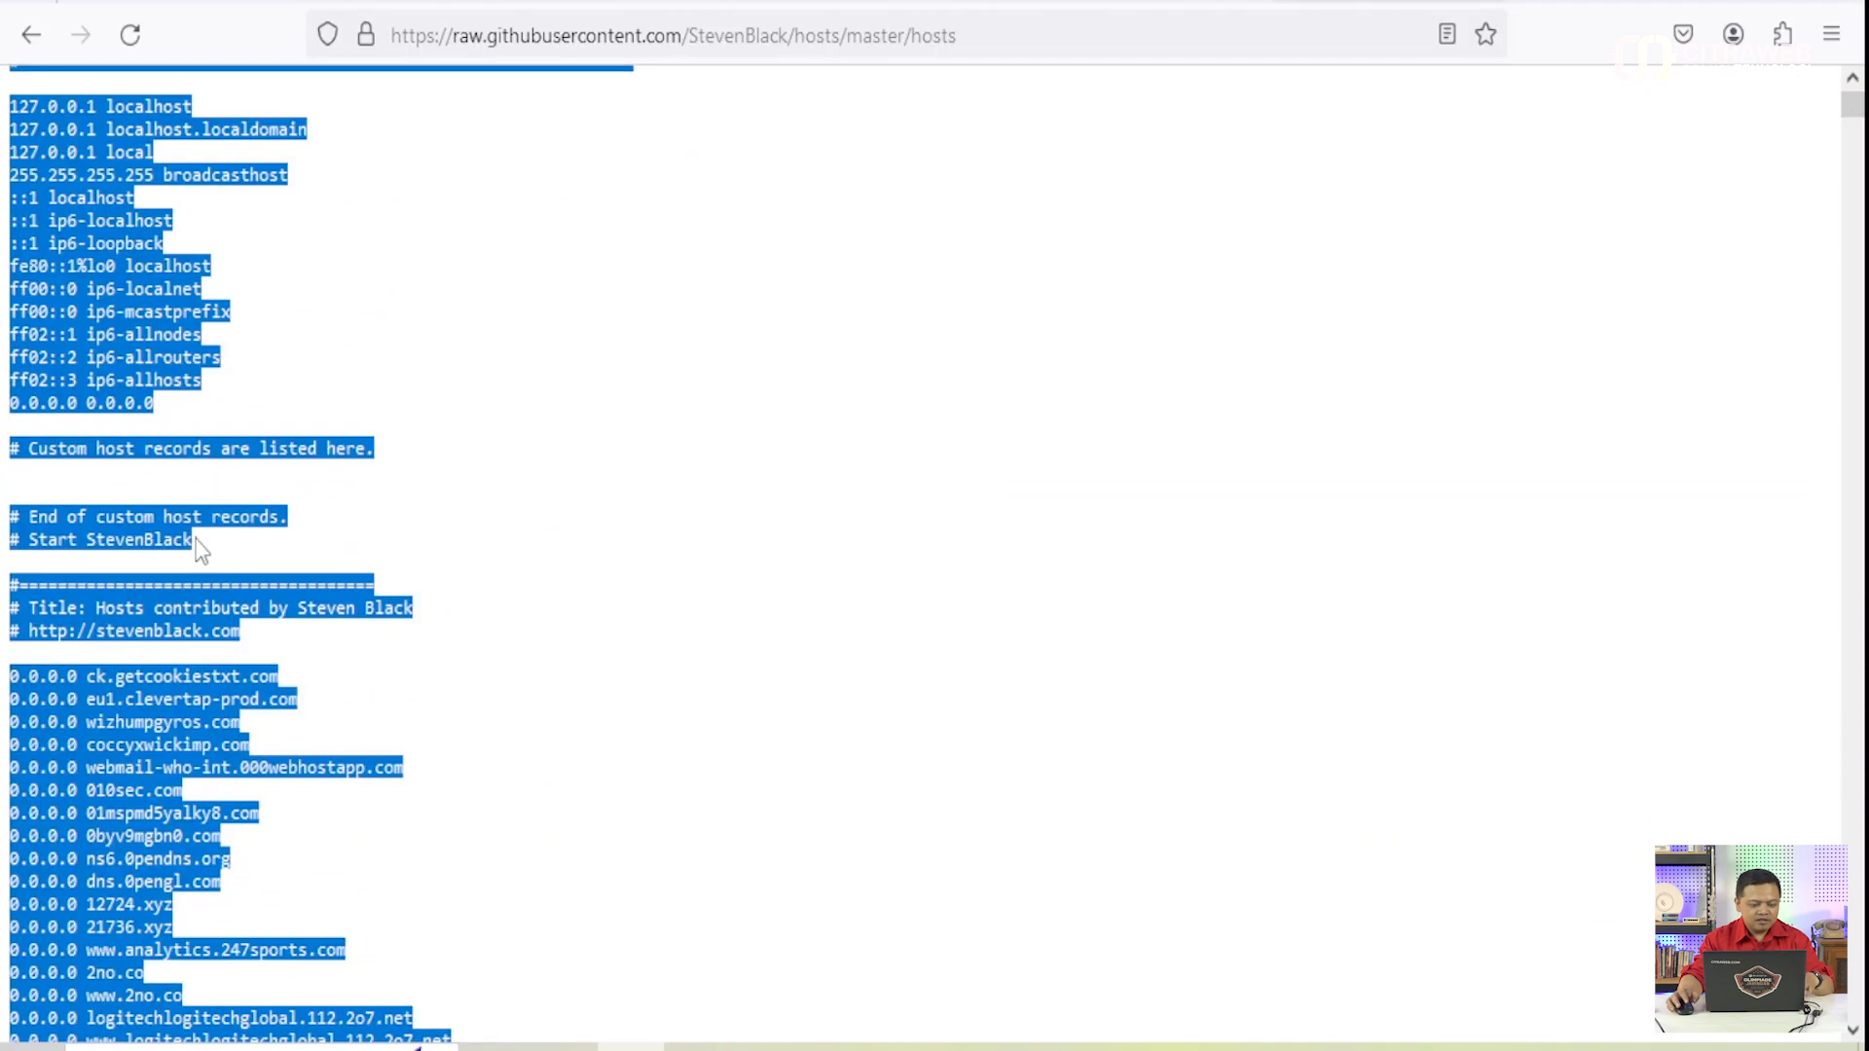
right_click(148, 325)
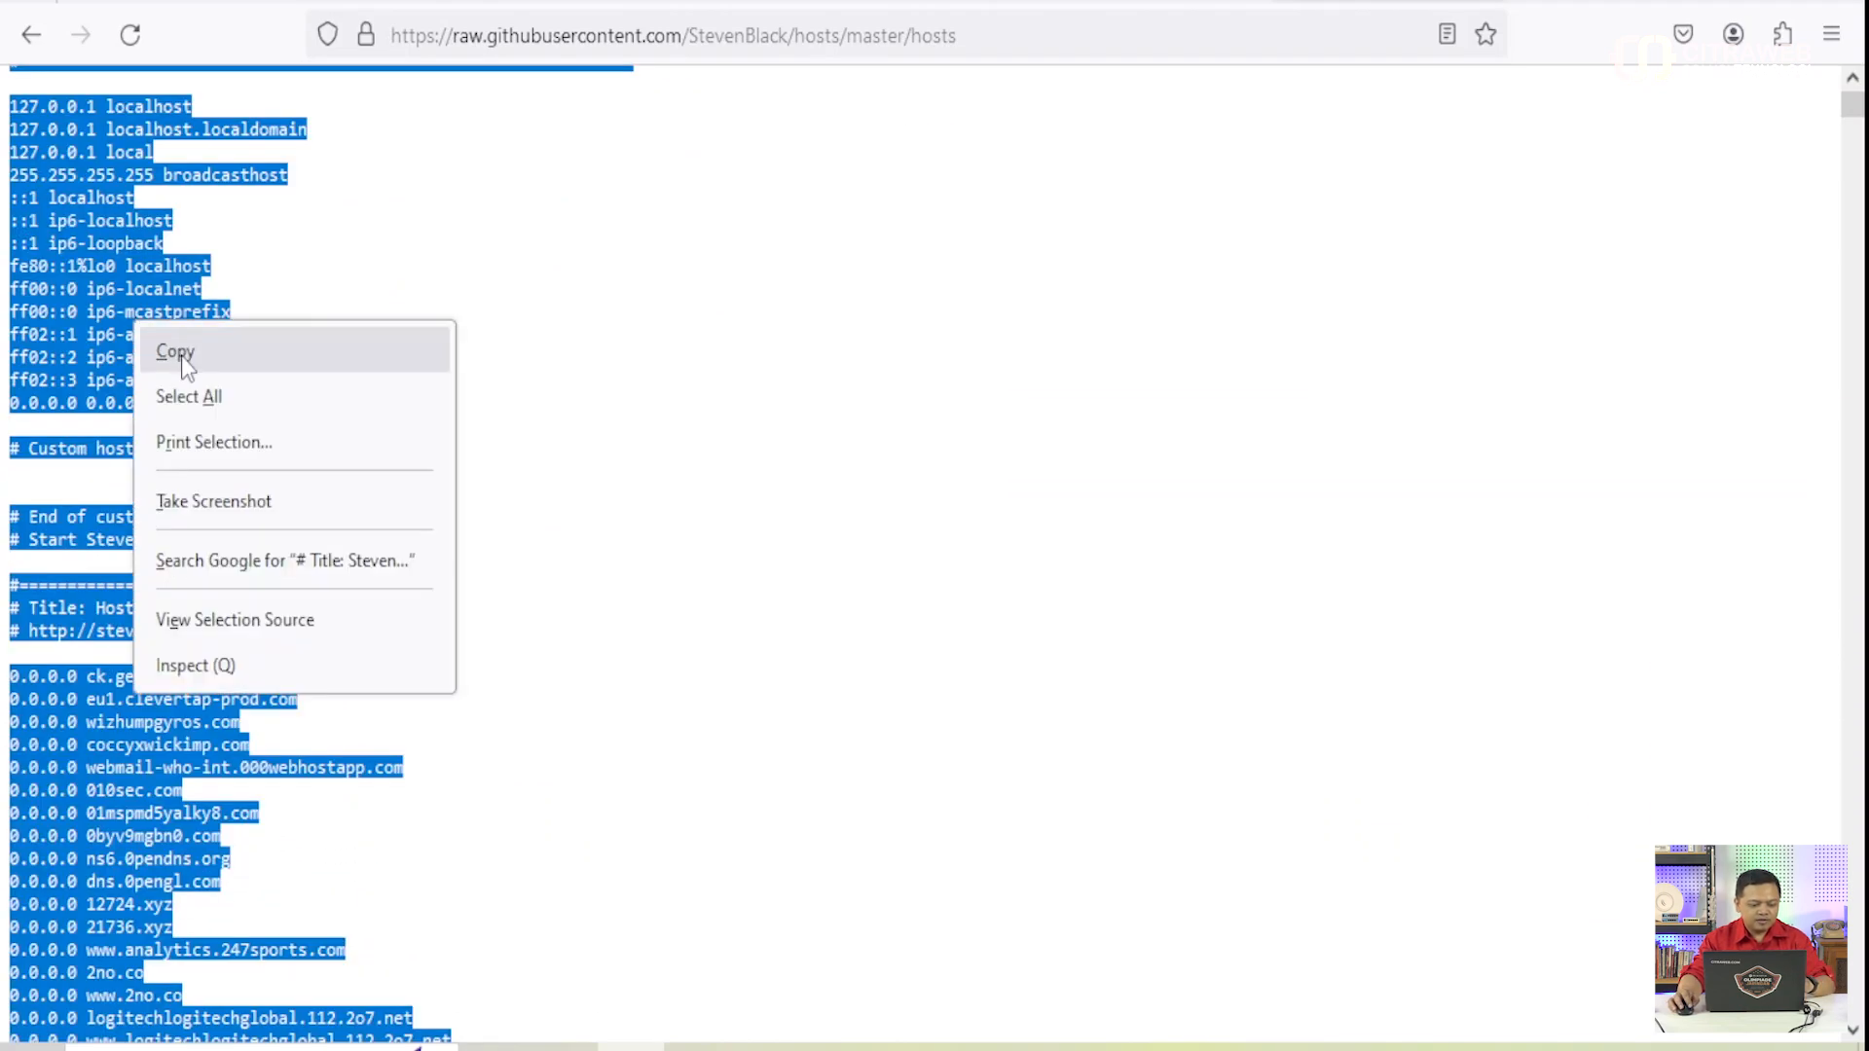
click(181, 354)
- Open Notepad and paste the copied StevenBlack hosts list into the empty document
click(418, 1048)
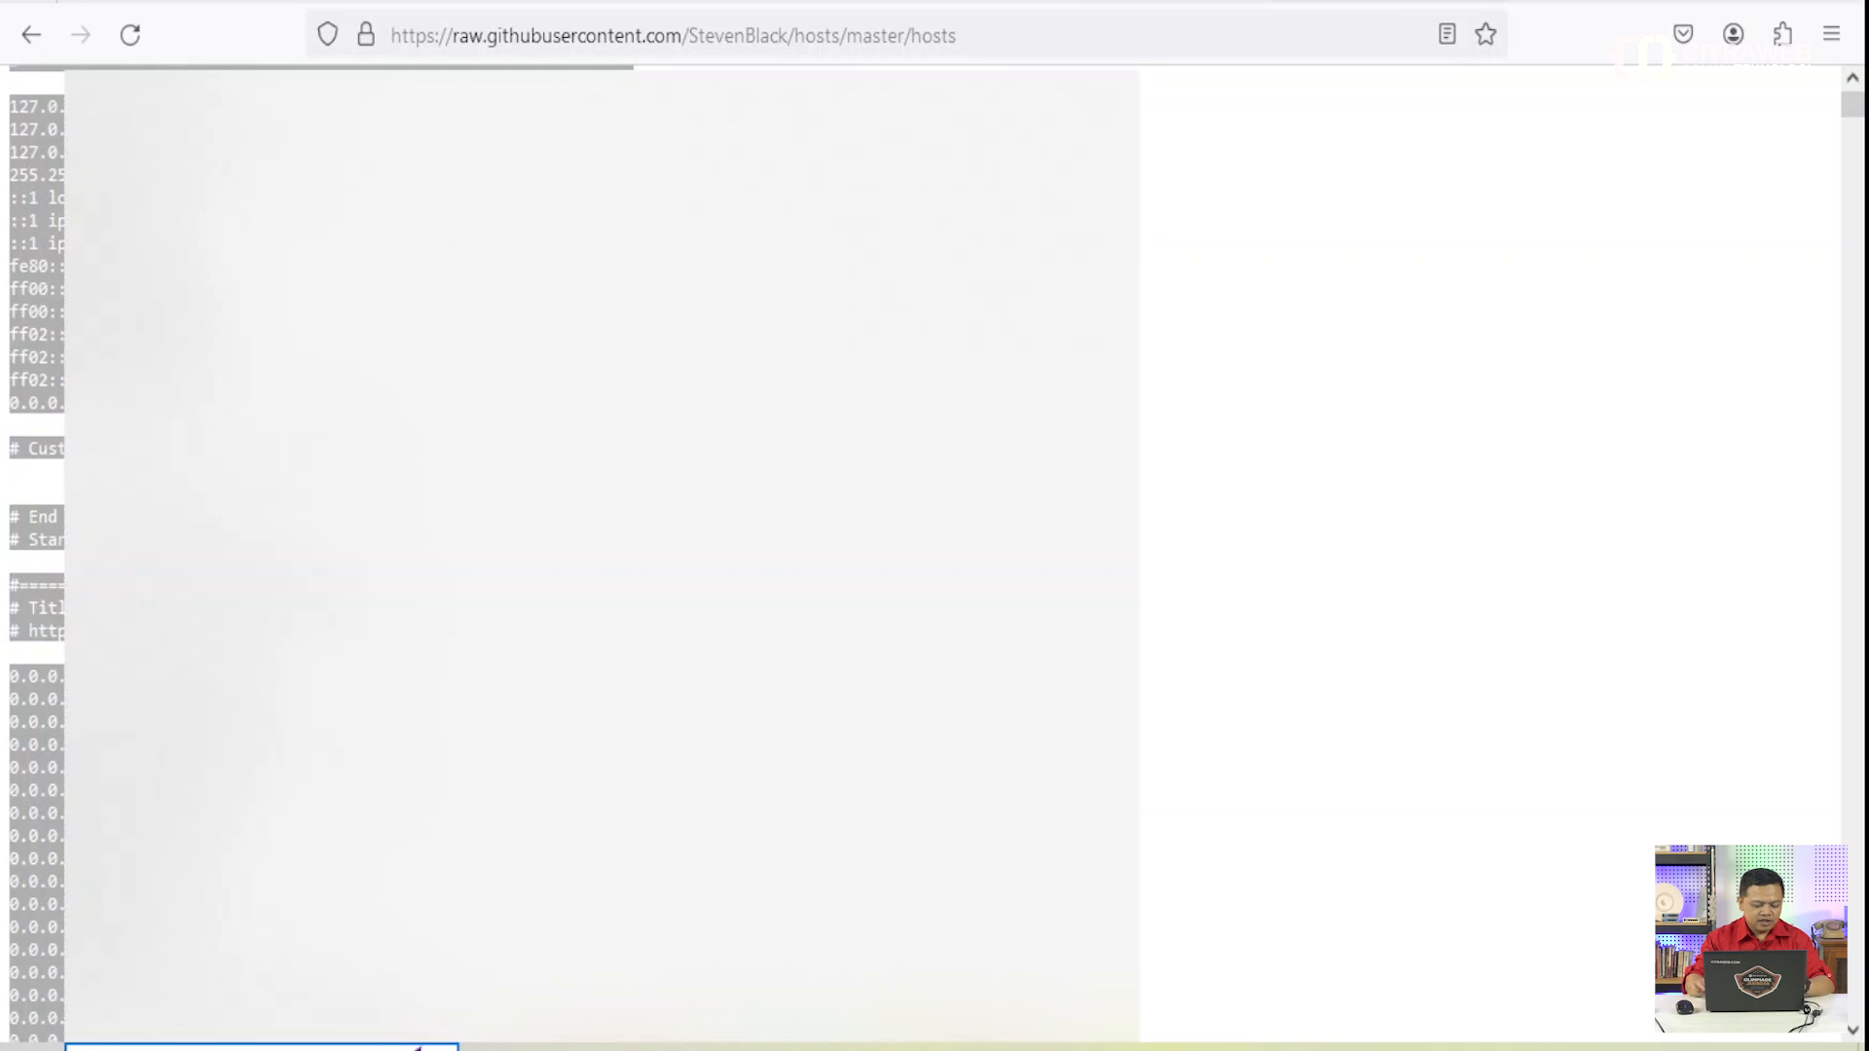
text(n)
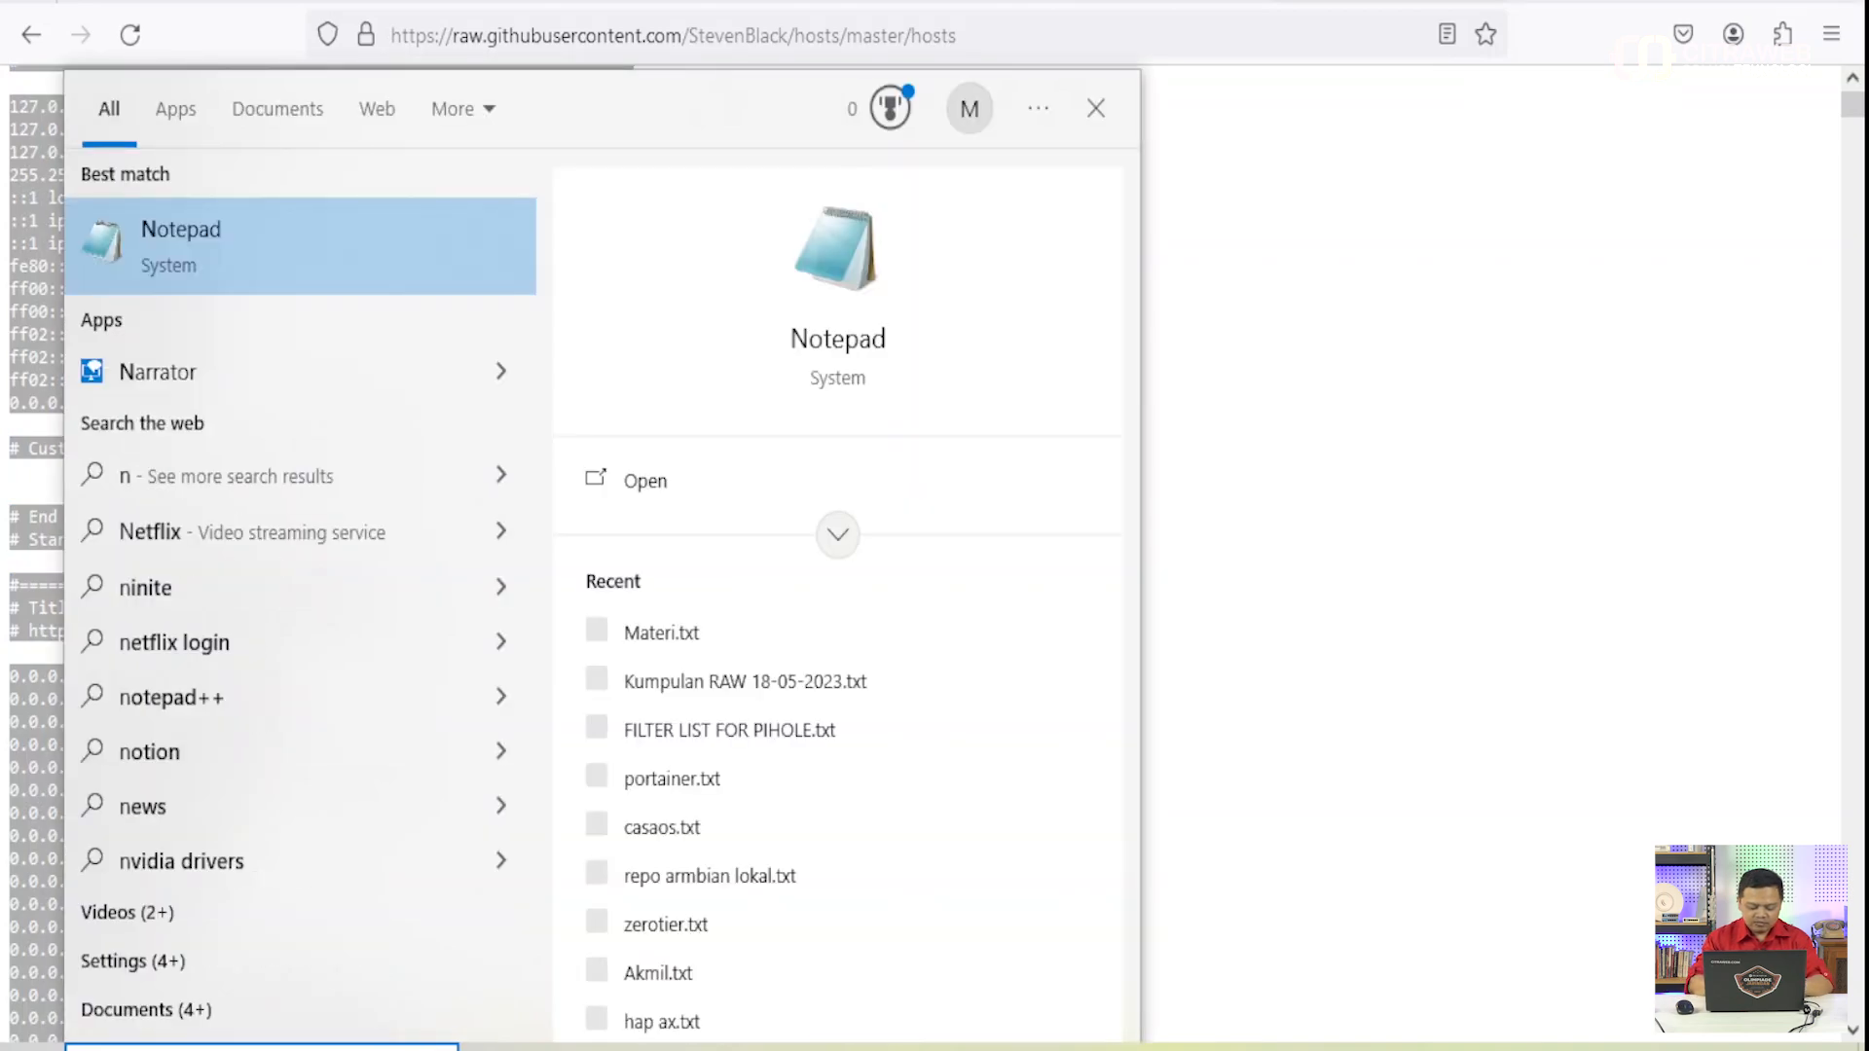
text(ote)
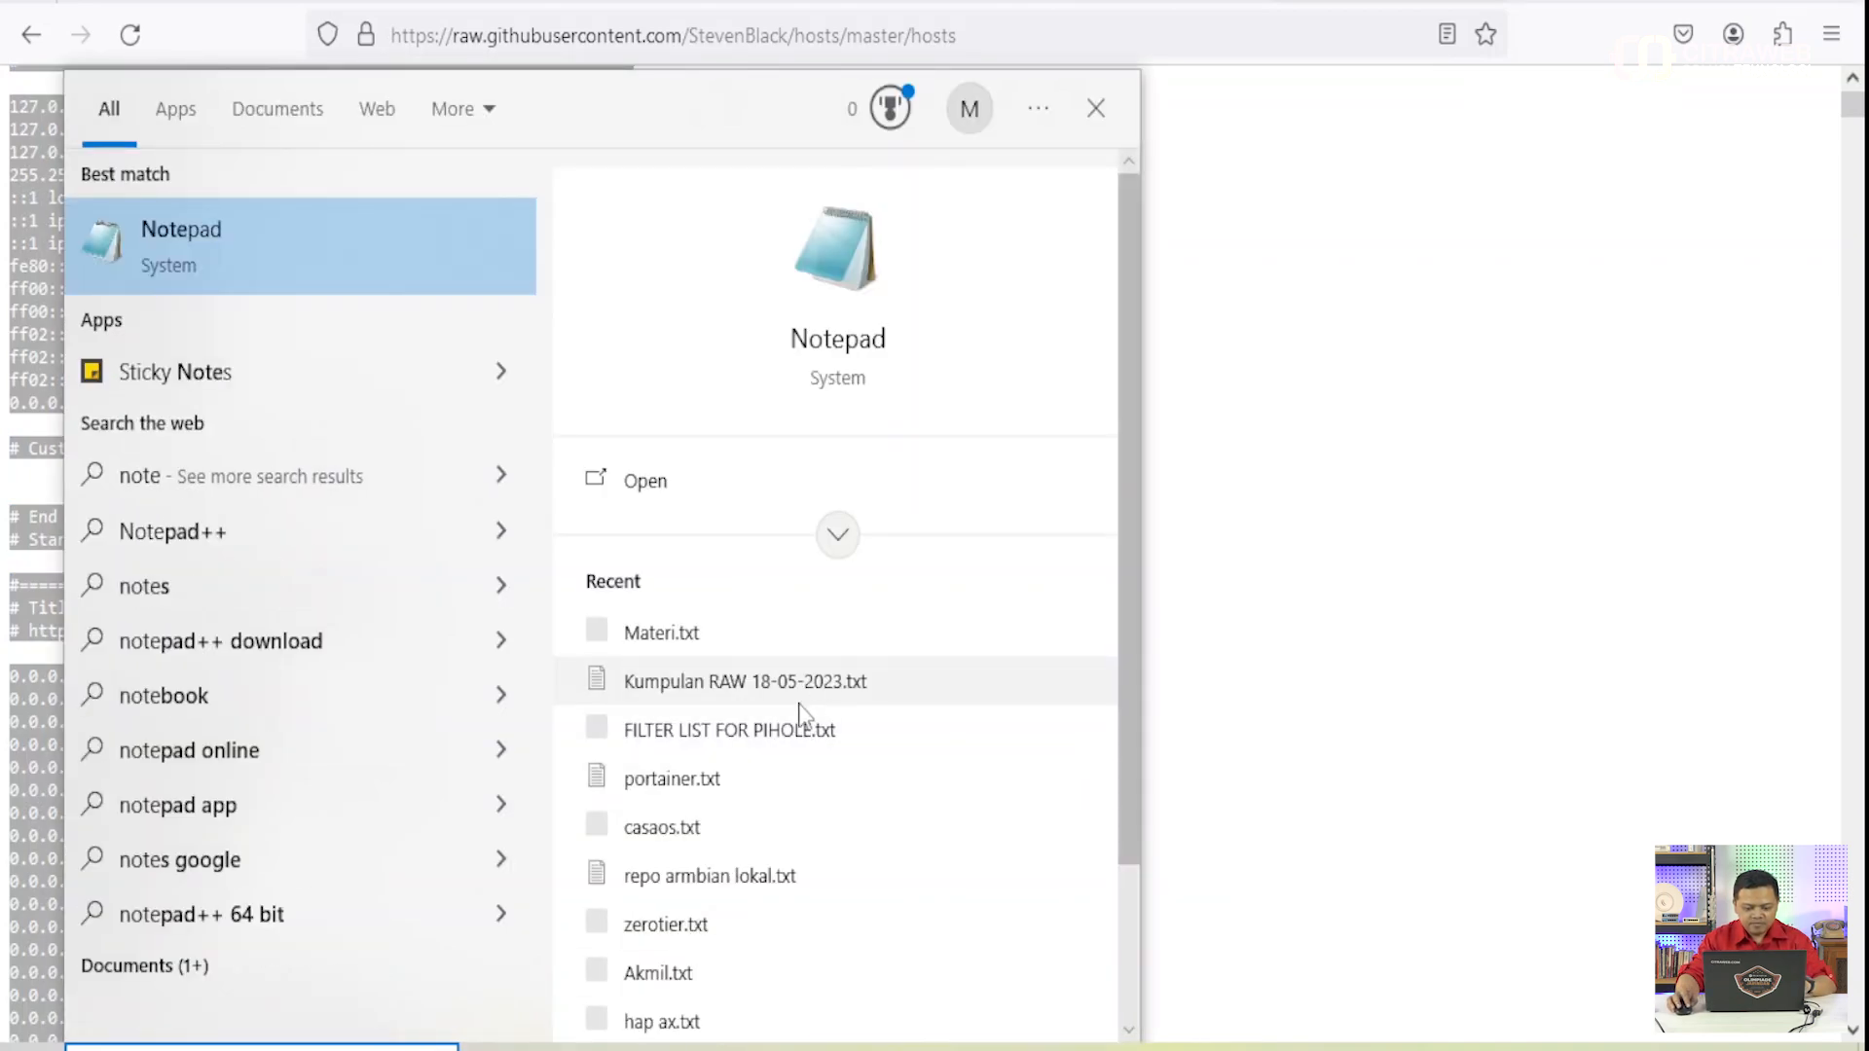
click(876, 349)
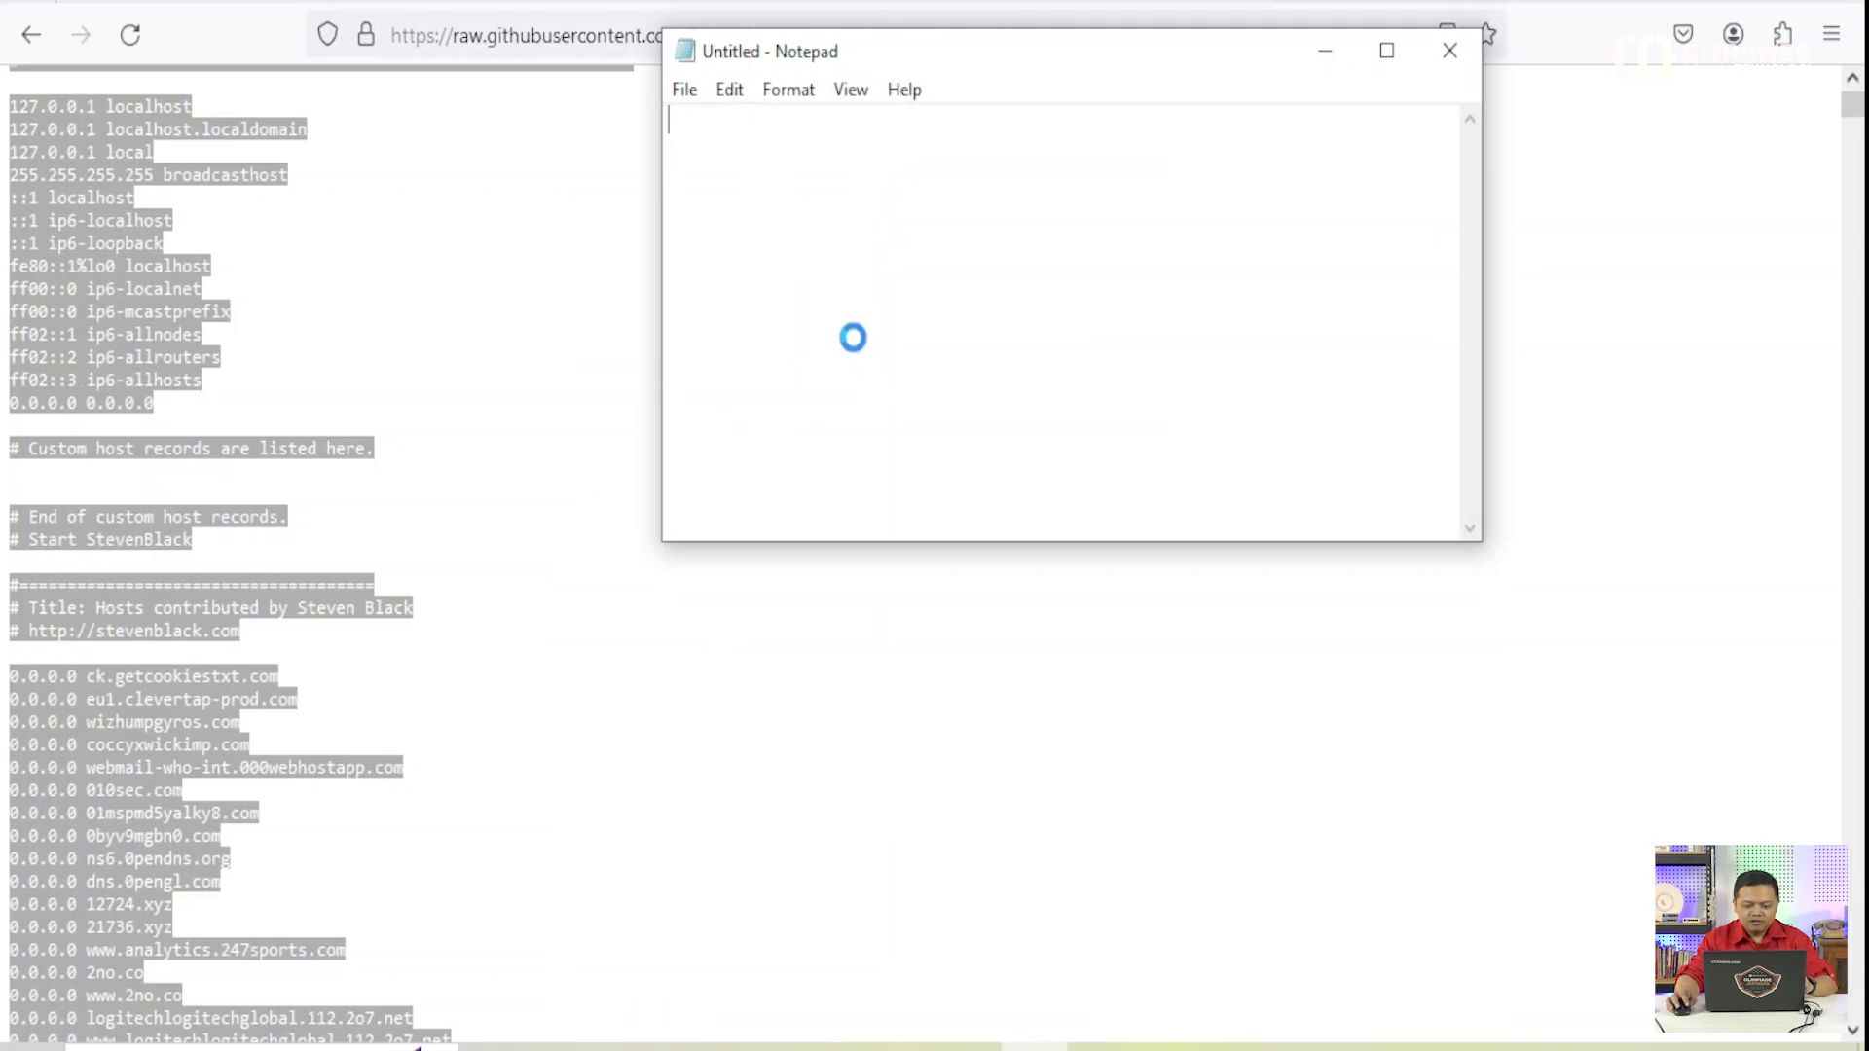
key(ctrl+v)
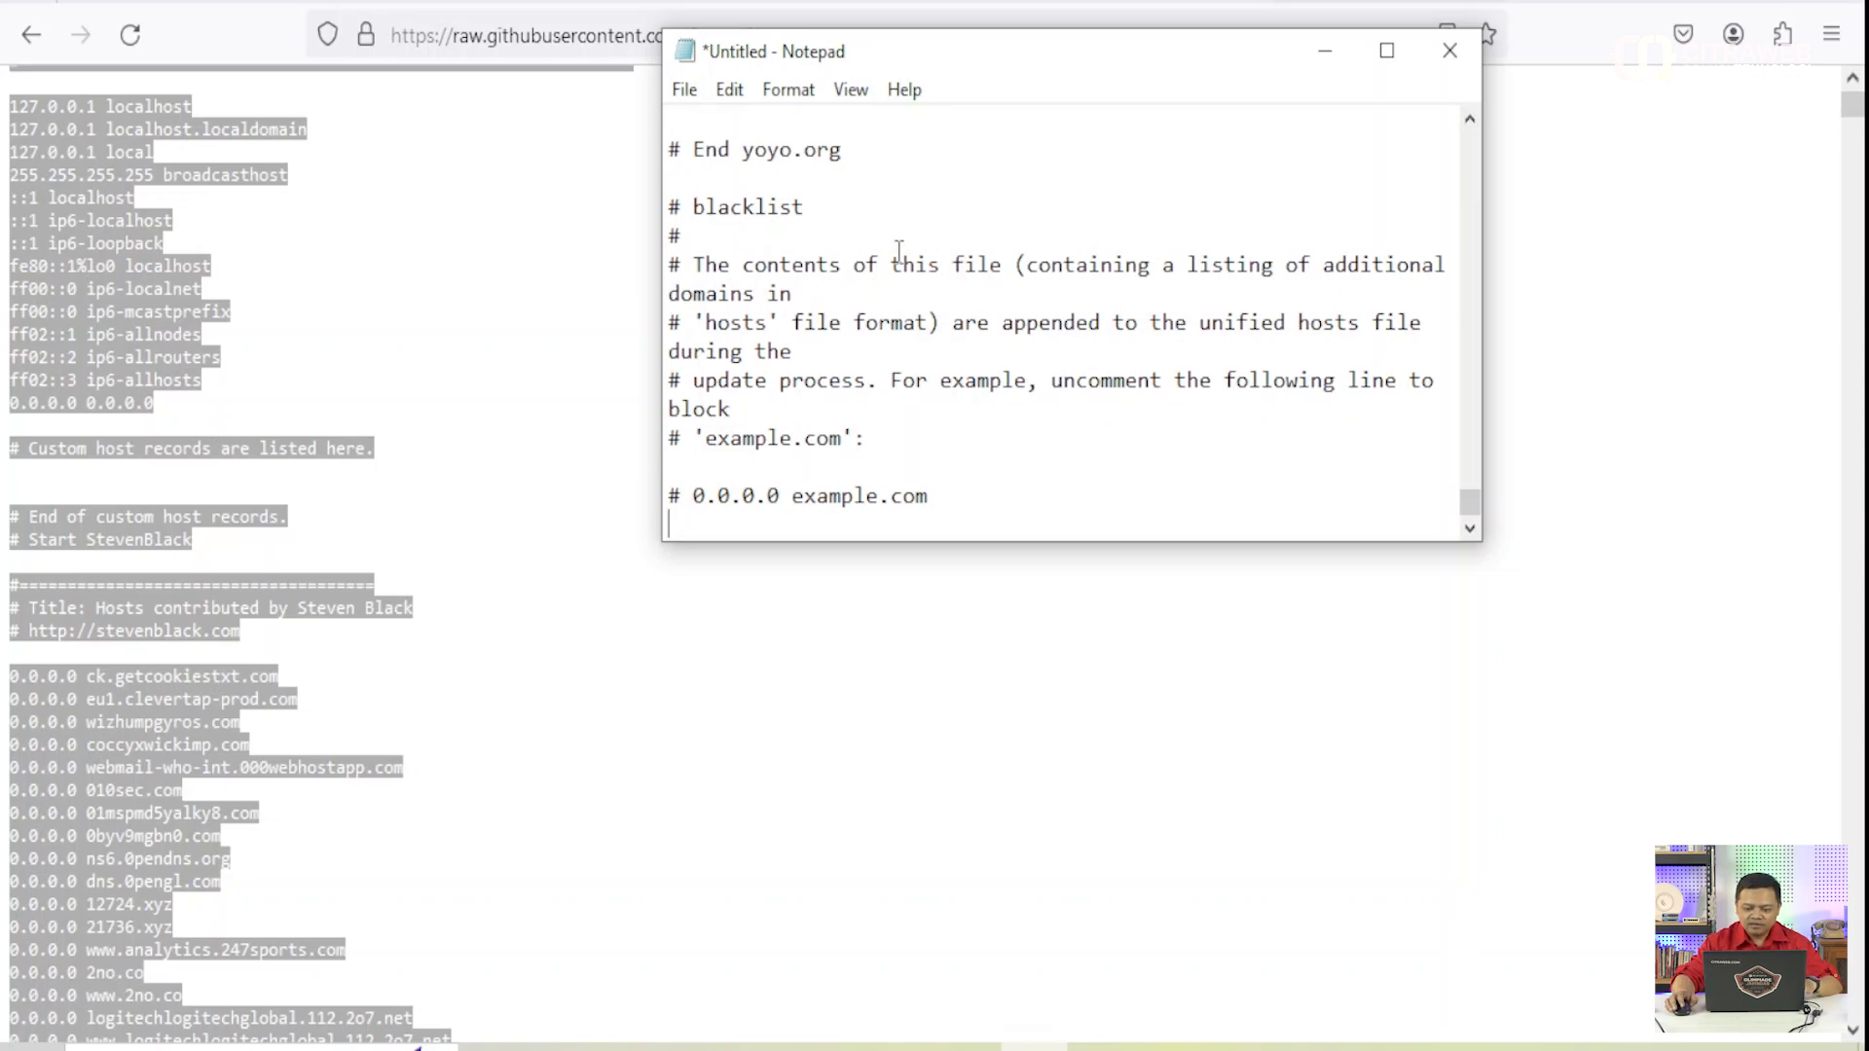
- Save the pasted list to the Desktop as StevenBlack.txt, replacing the existing file, and close Notepad
scroll(896, 245, up, 15)
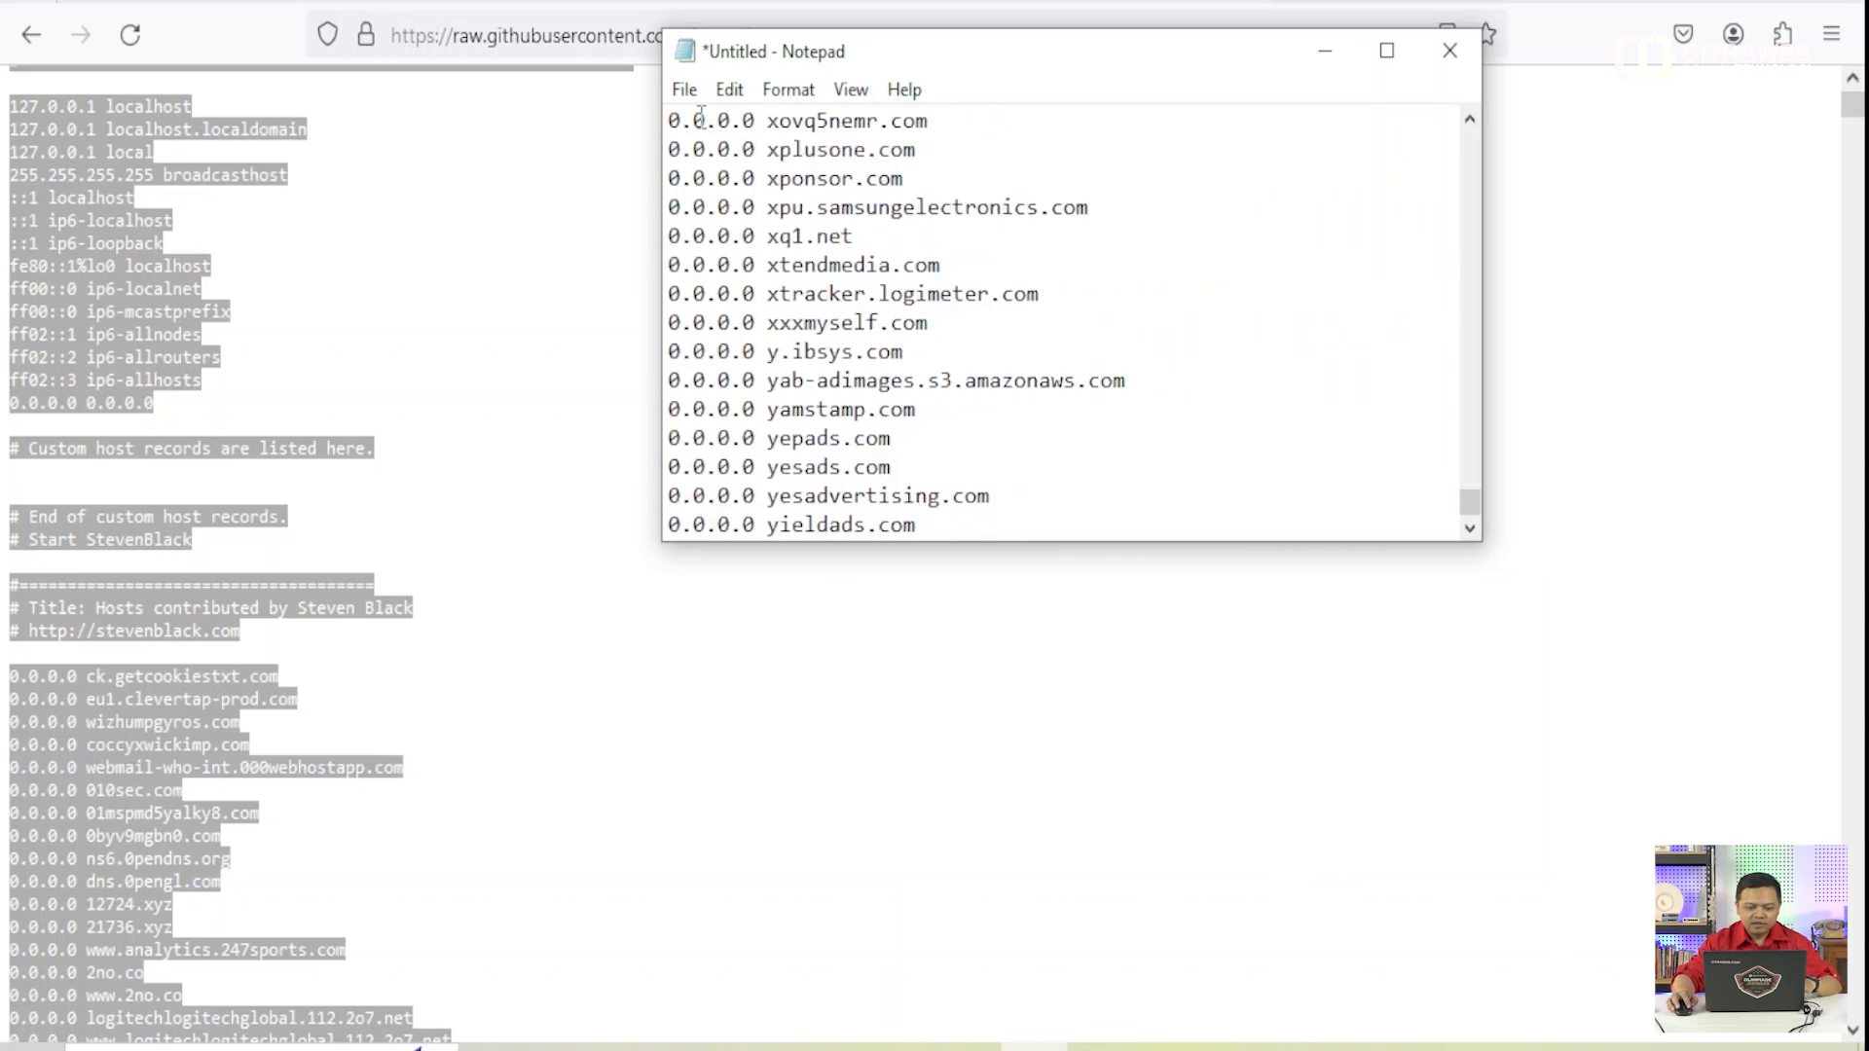
click(685, 90)
click(742, 259)
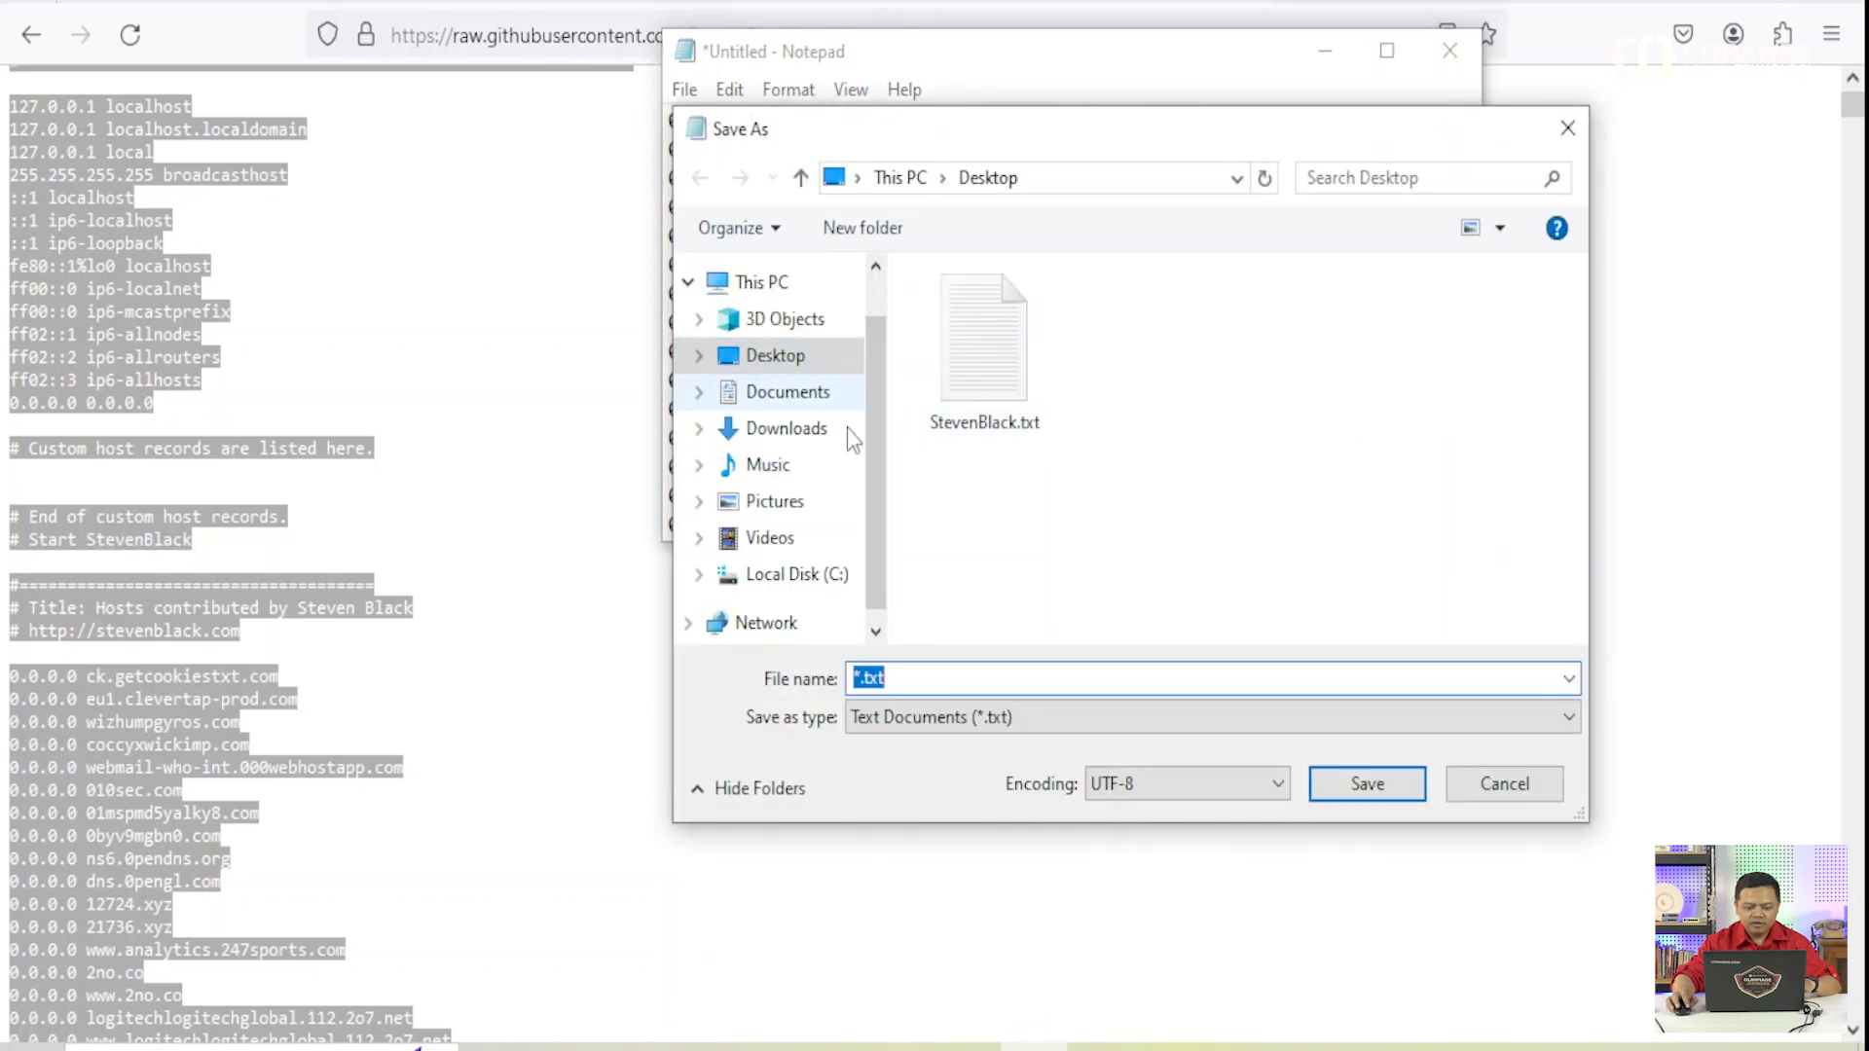
click(1011, 433)
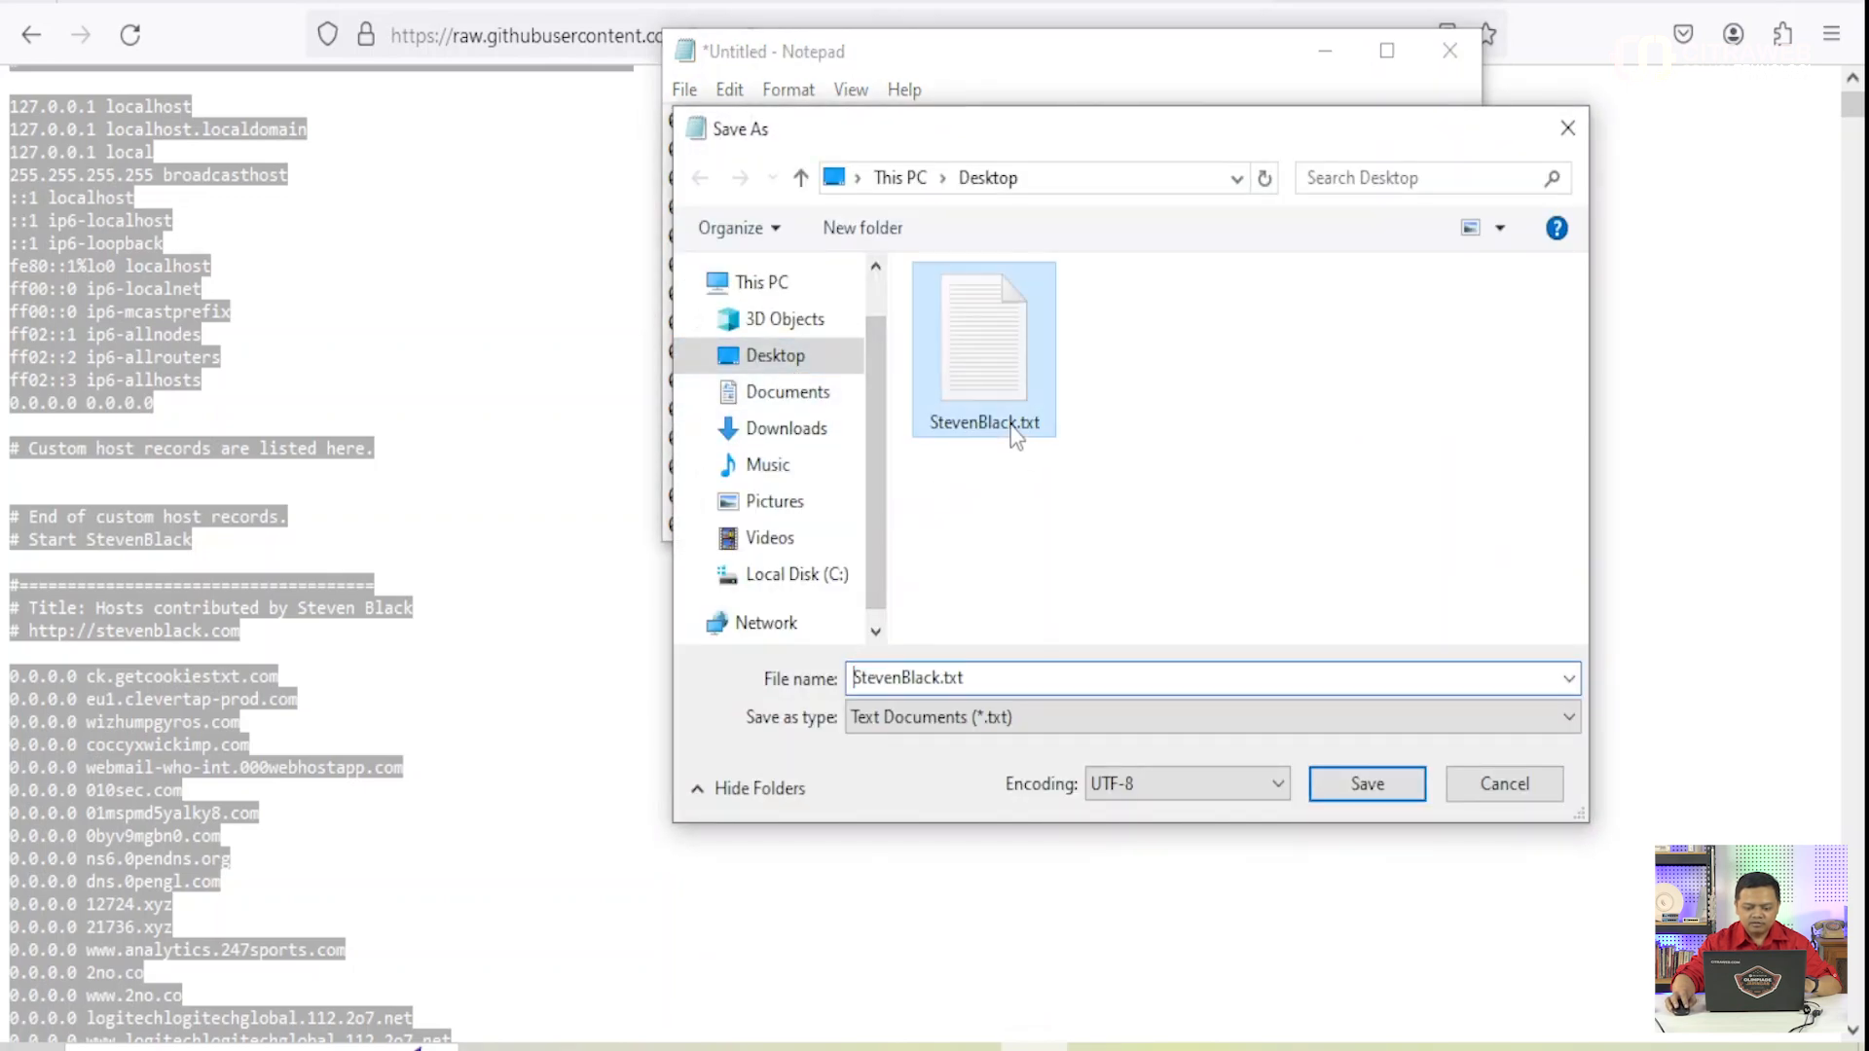
click(1367, 784)
click(998, 505)
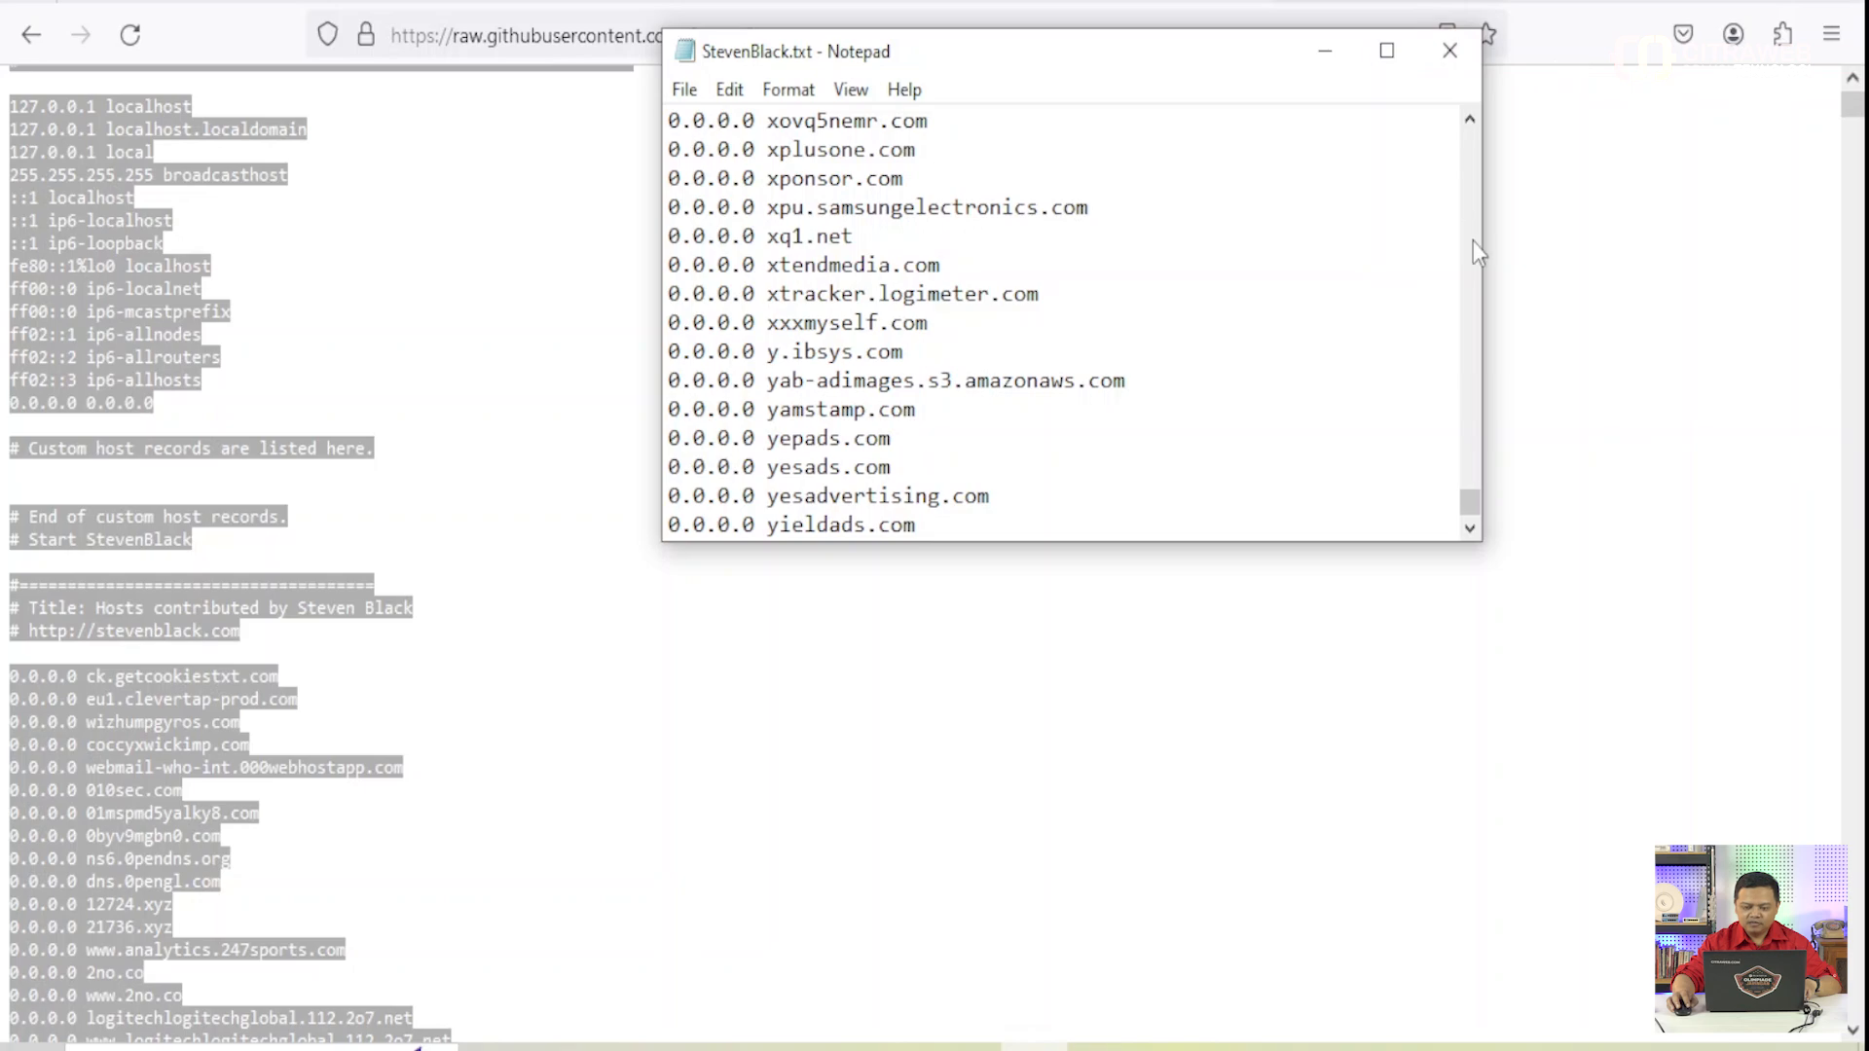
click(1449, 51)
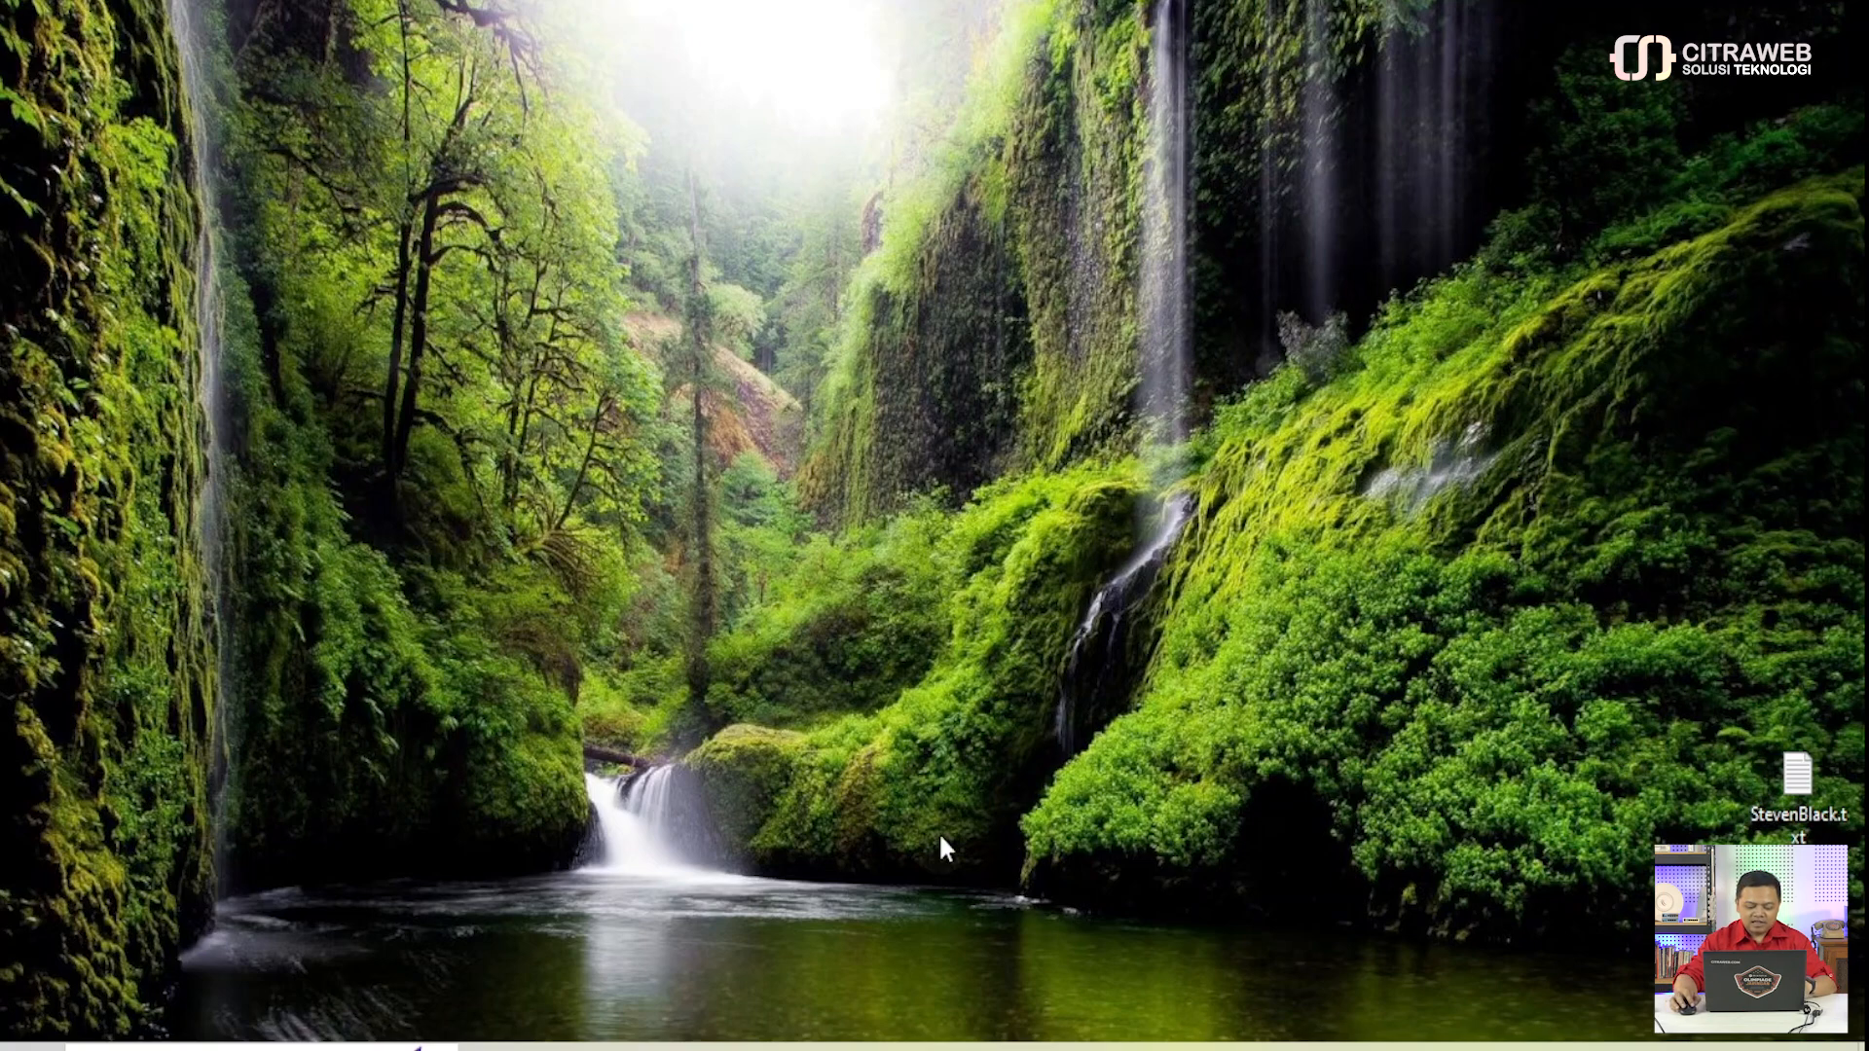
- Switch to WinBox, discard the blank adlist entry, close the DNS windows, and open the router's file list
click(942, 935)
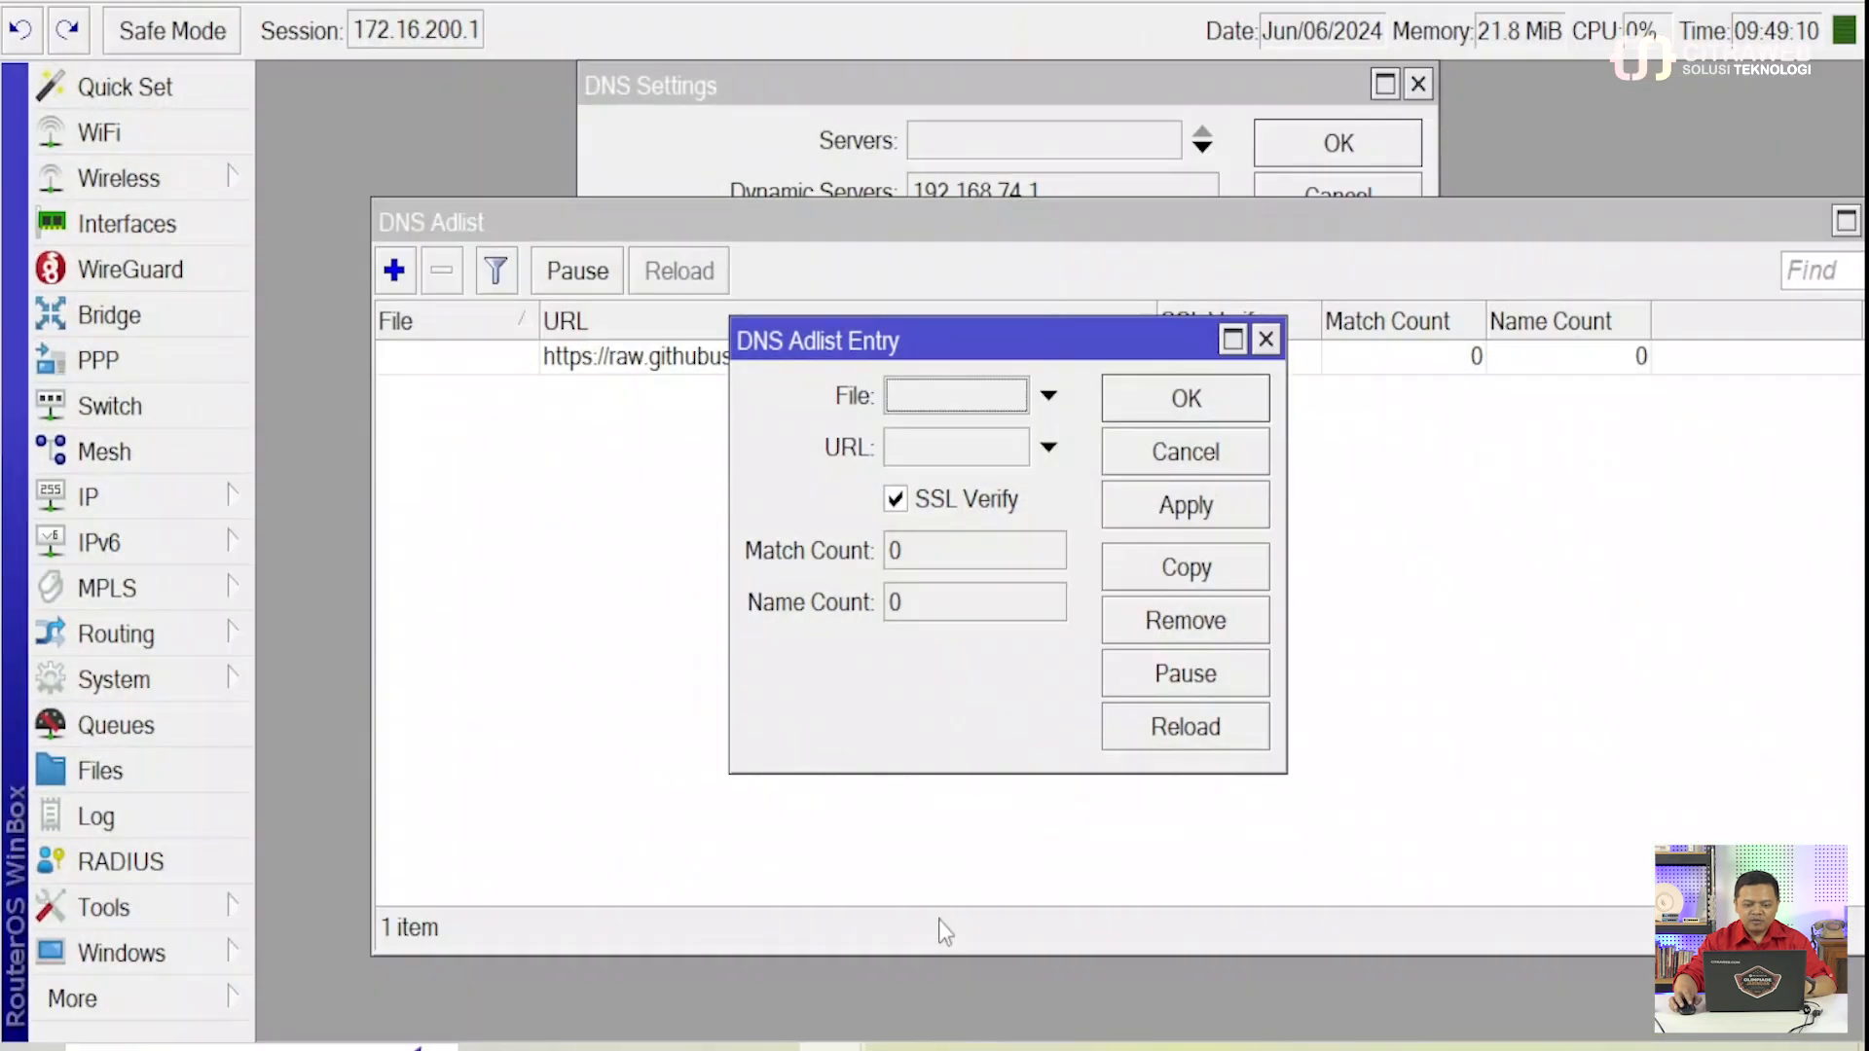
click(1703, 530)
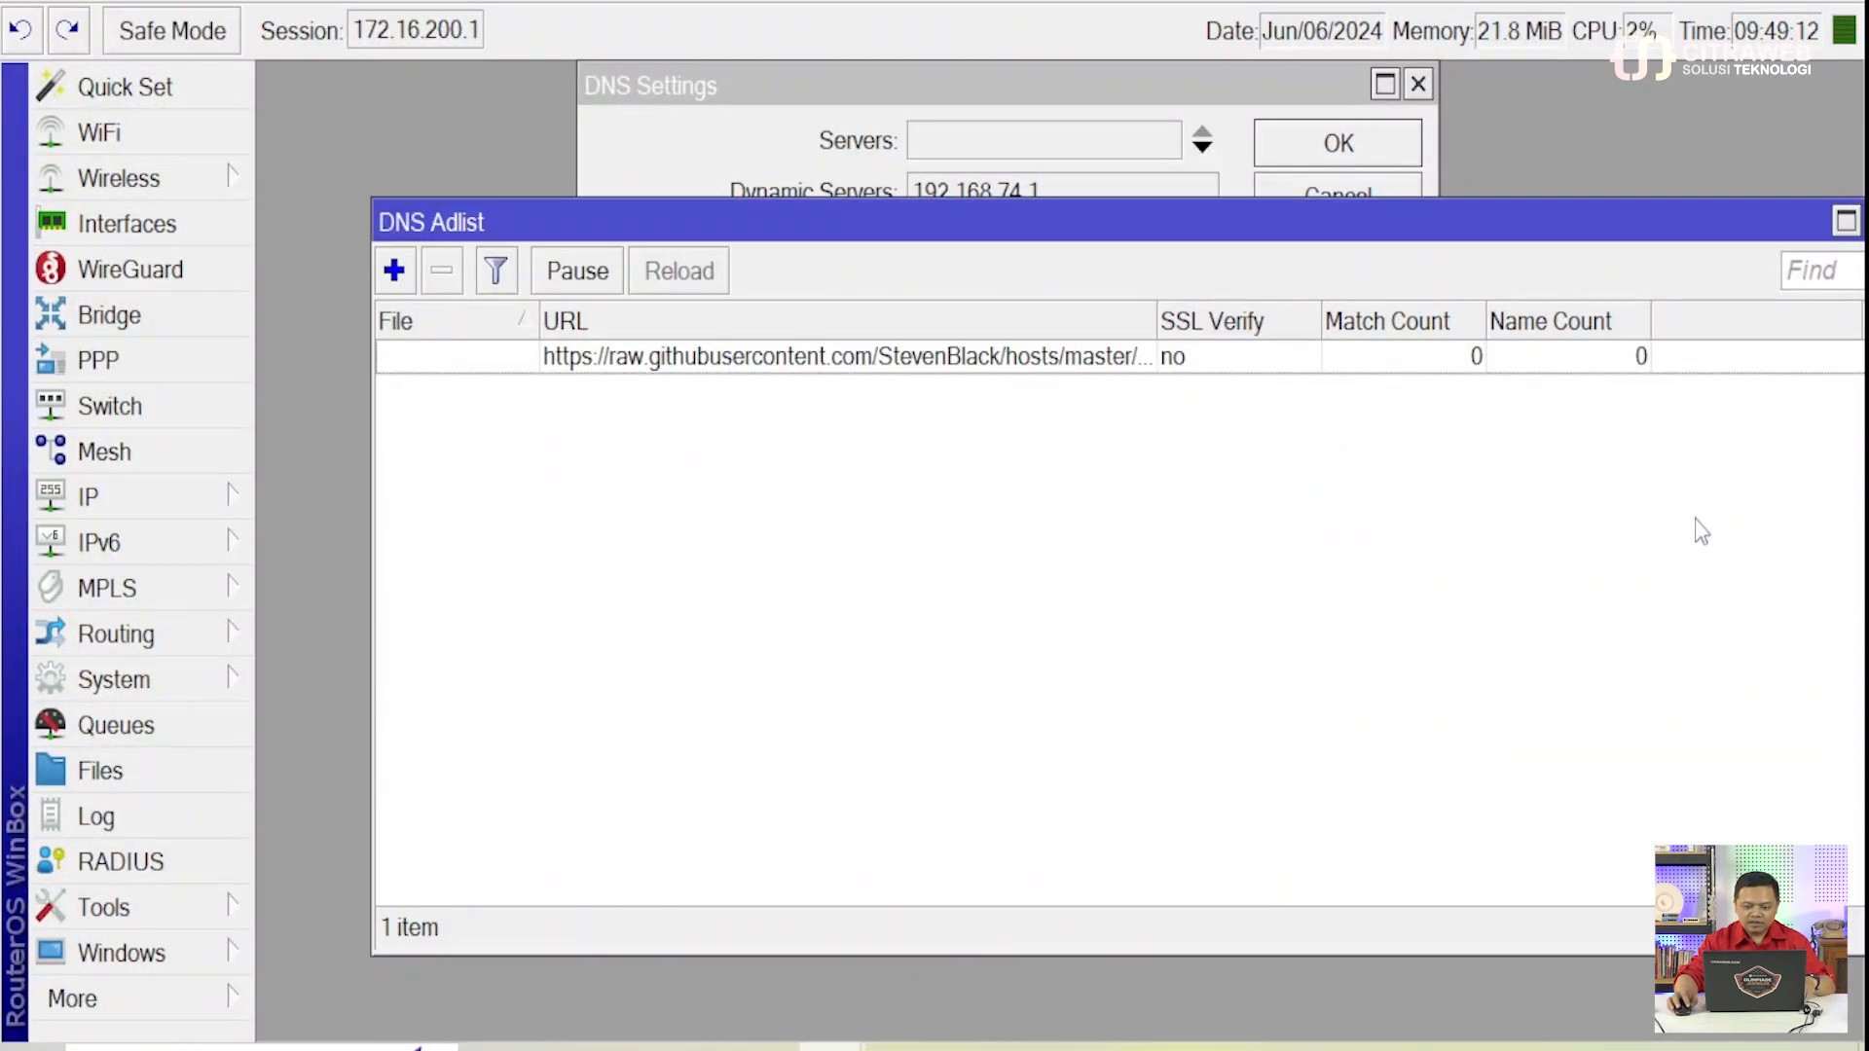
key(Escape)
key(Escape)
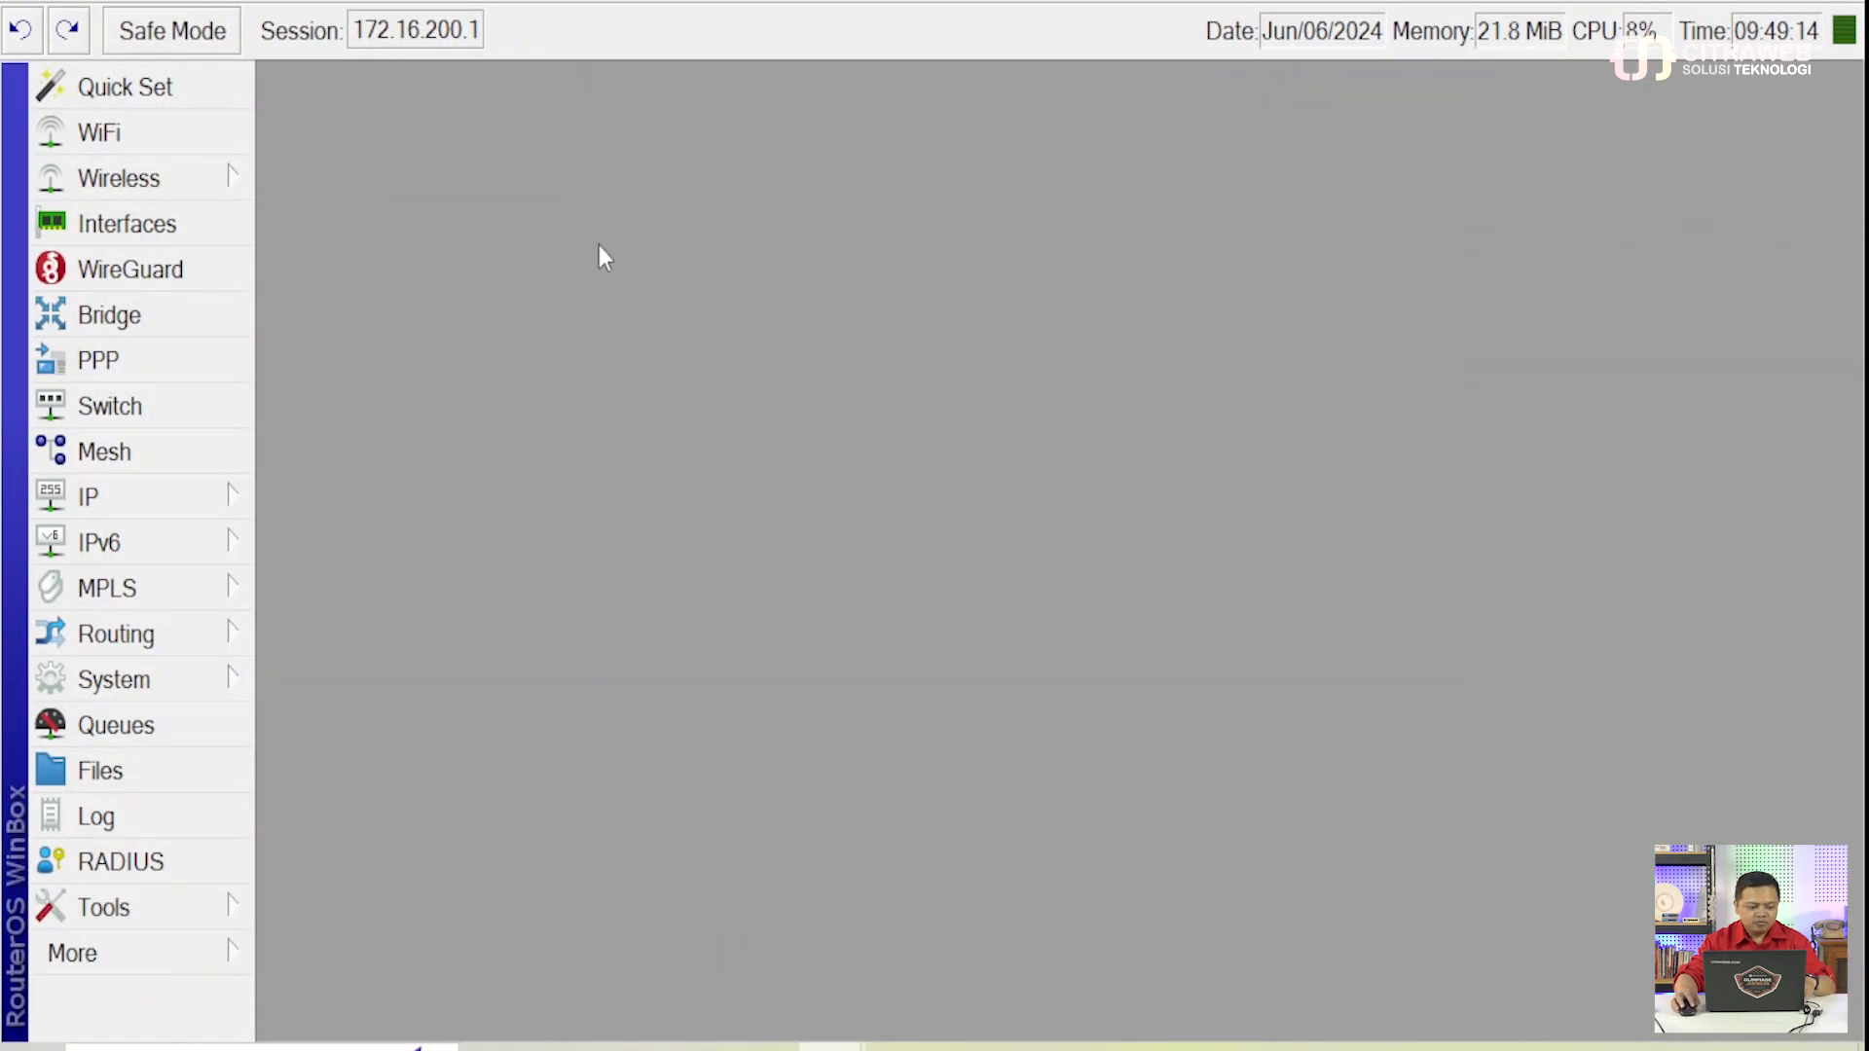
click(155, 774)
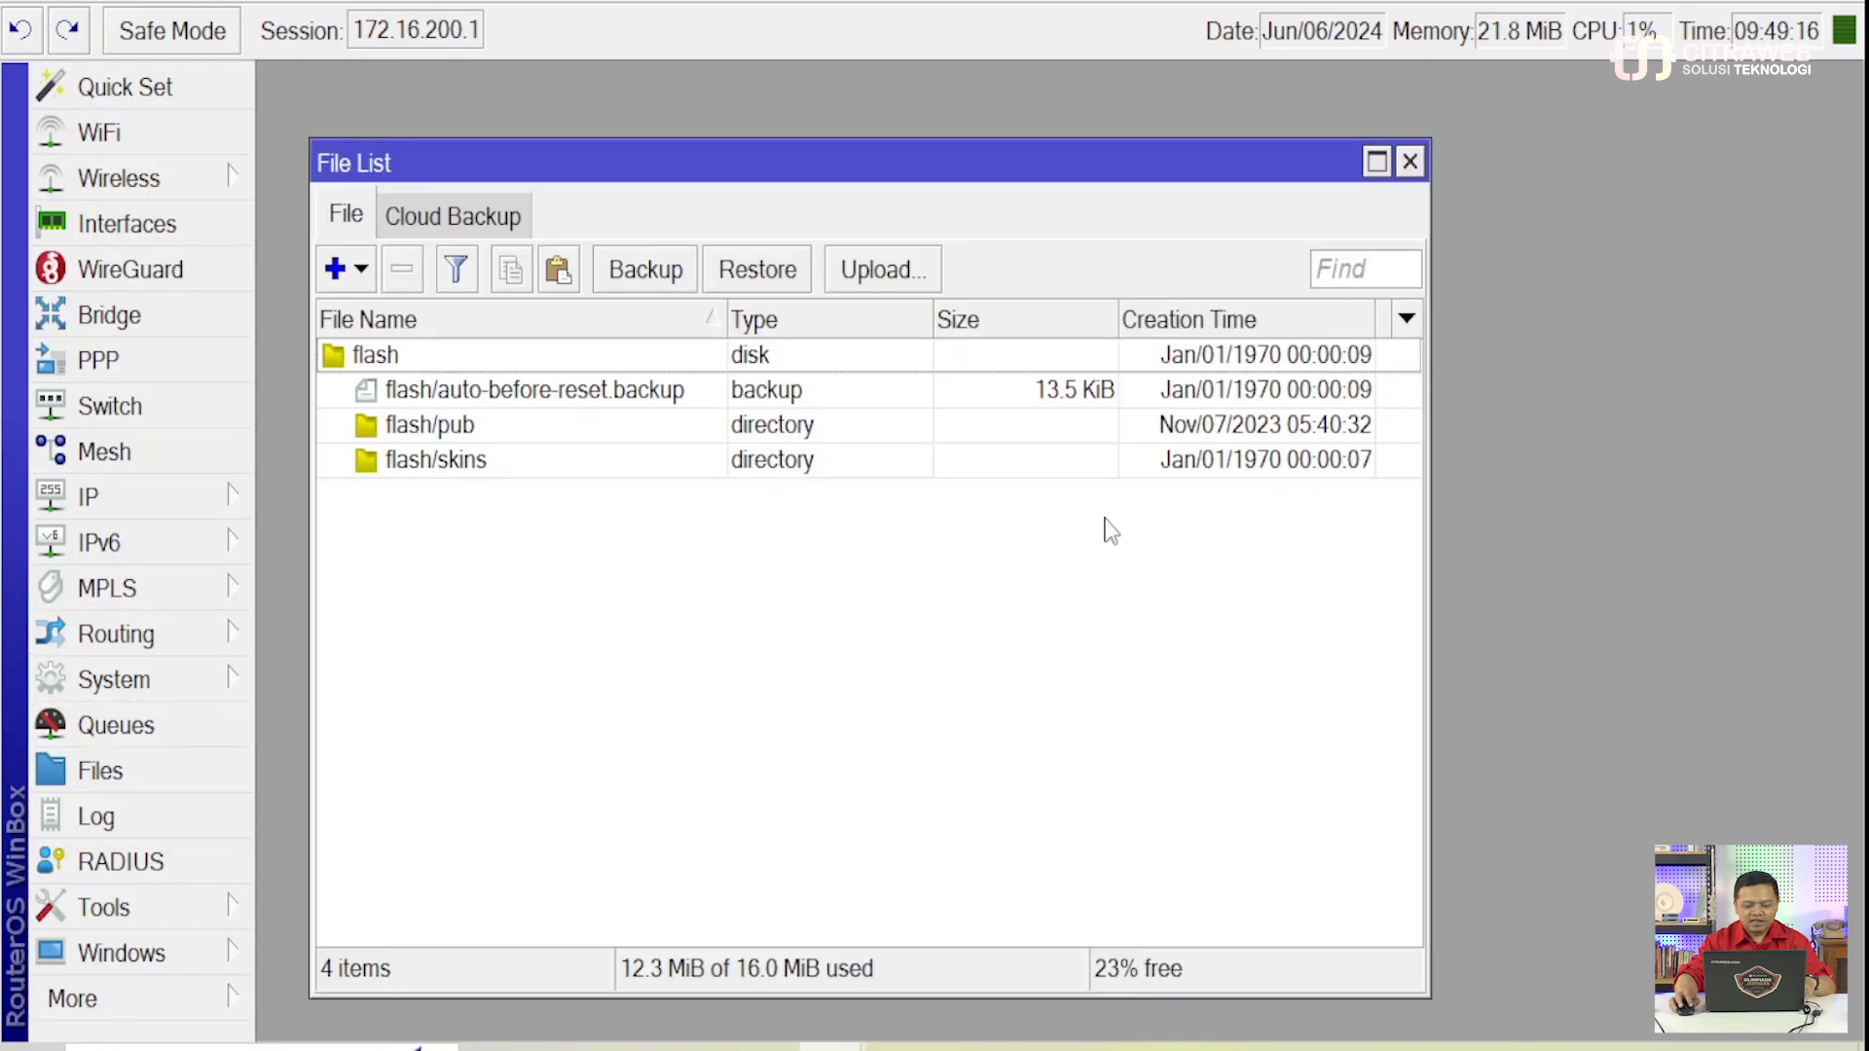
- Shrink the WinBox window and arrange its File List beside the StevenBlack.txt desktop file
click(1748, 1)
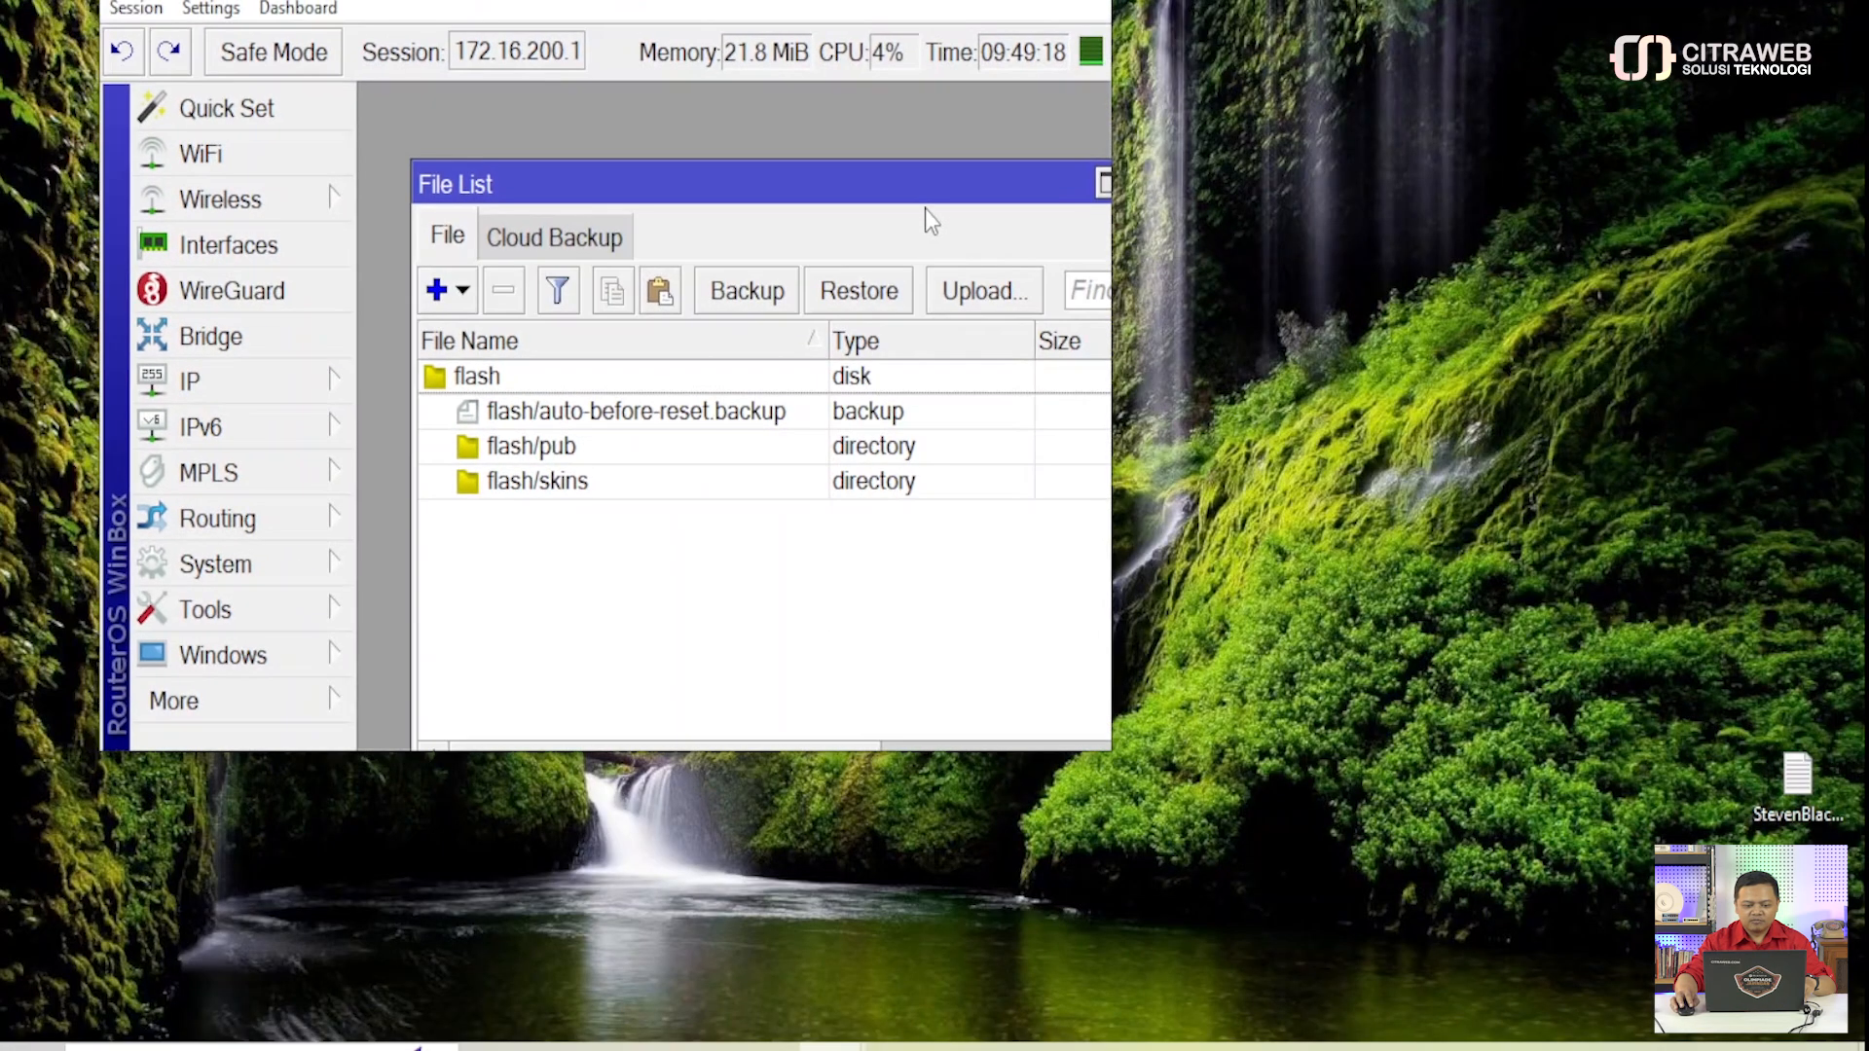
drag(891, 200, 827, 133)
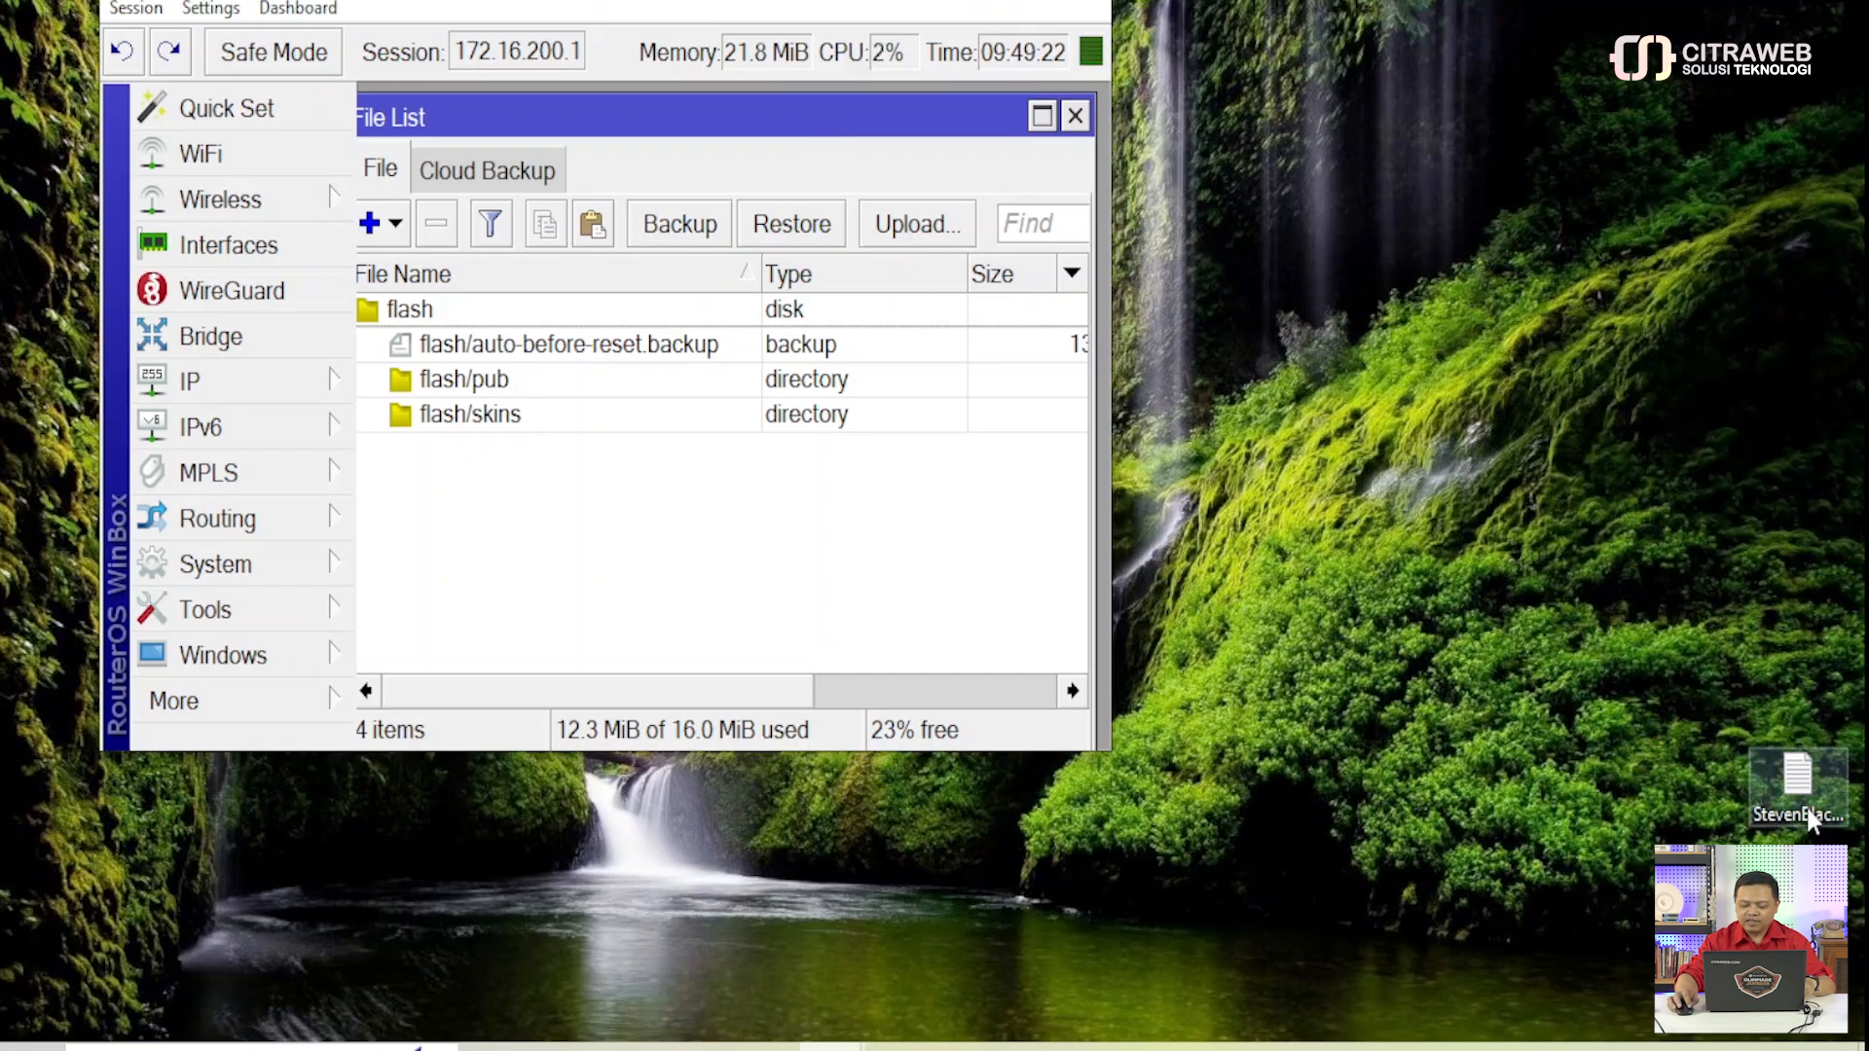
drag(1808, 810, 1715, 760)
mouse_move(1583, 690)
mouse_down()
mouse_move(1374, 637)
mouse_move(811, 567)
mouse_up()
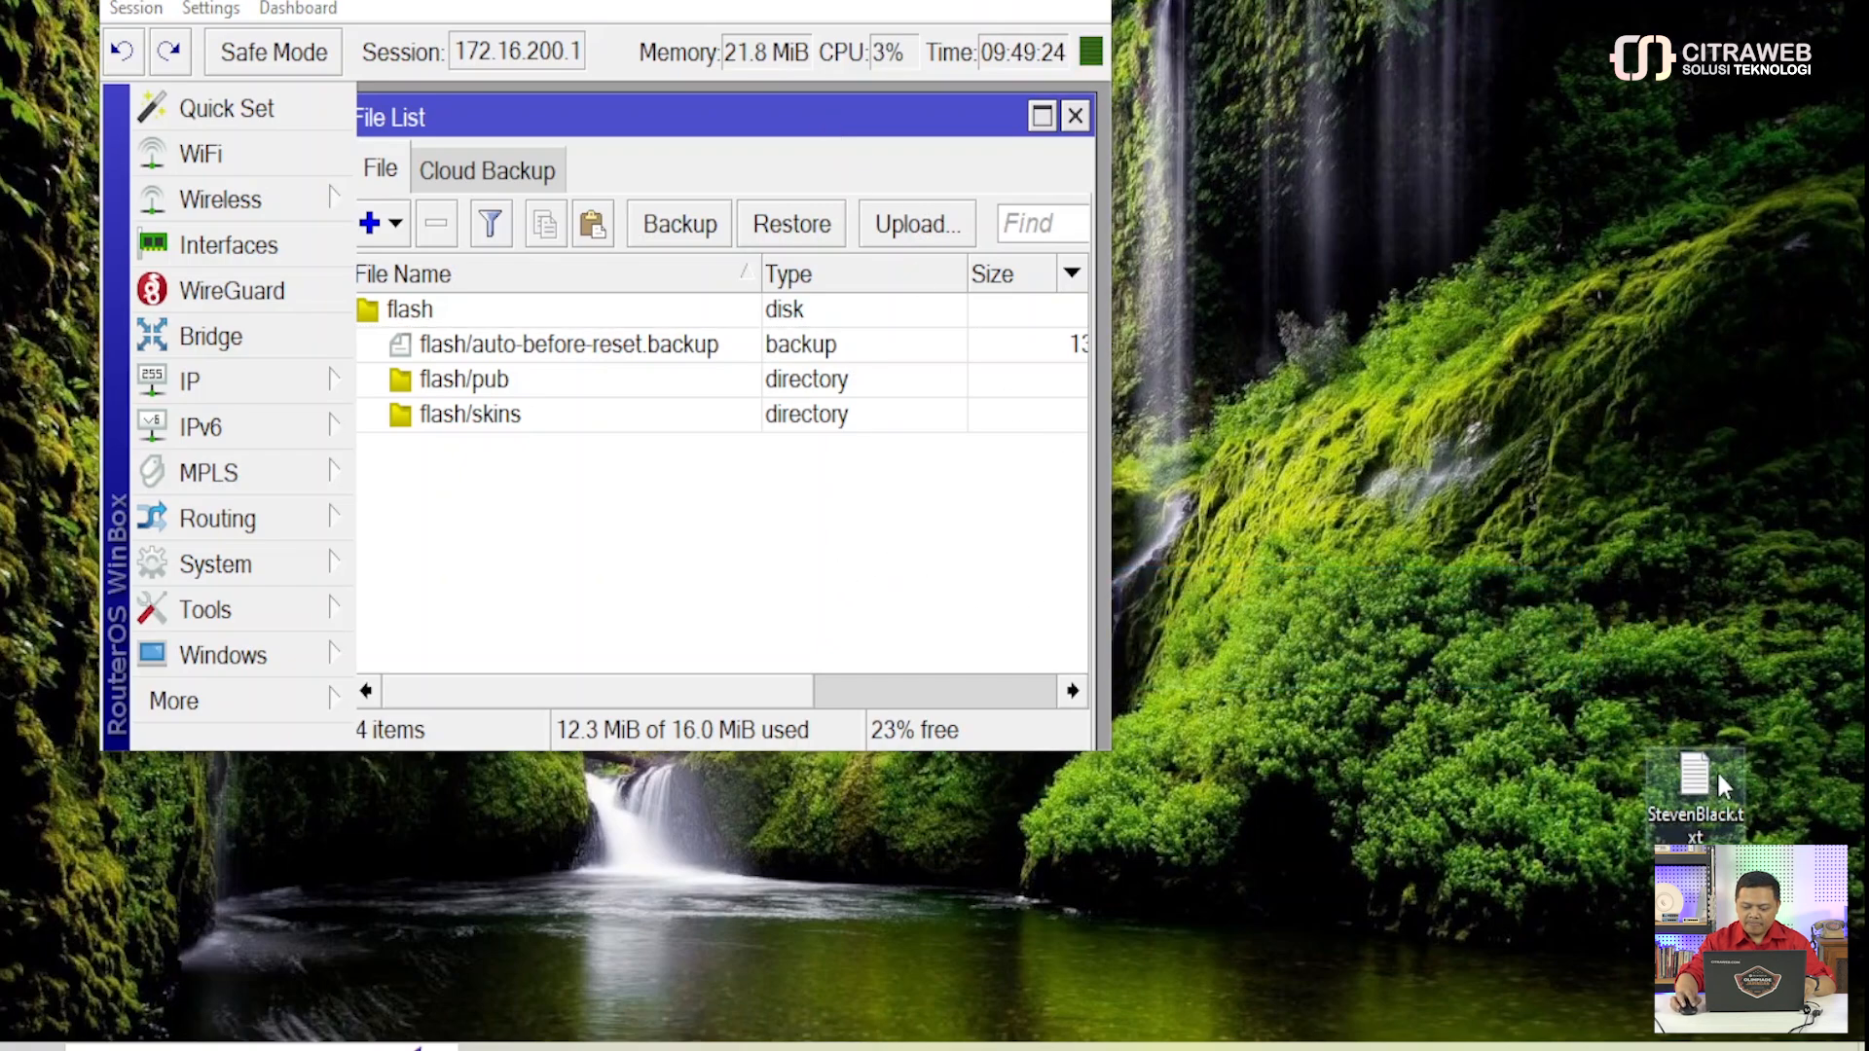
drag(1320, 645, 760, 540)
click(735, 539)
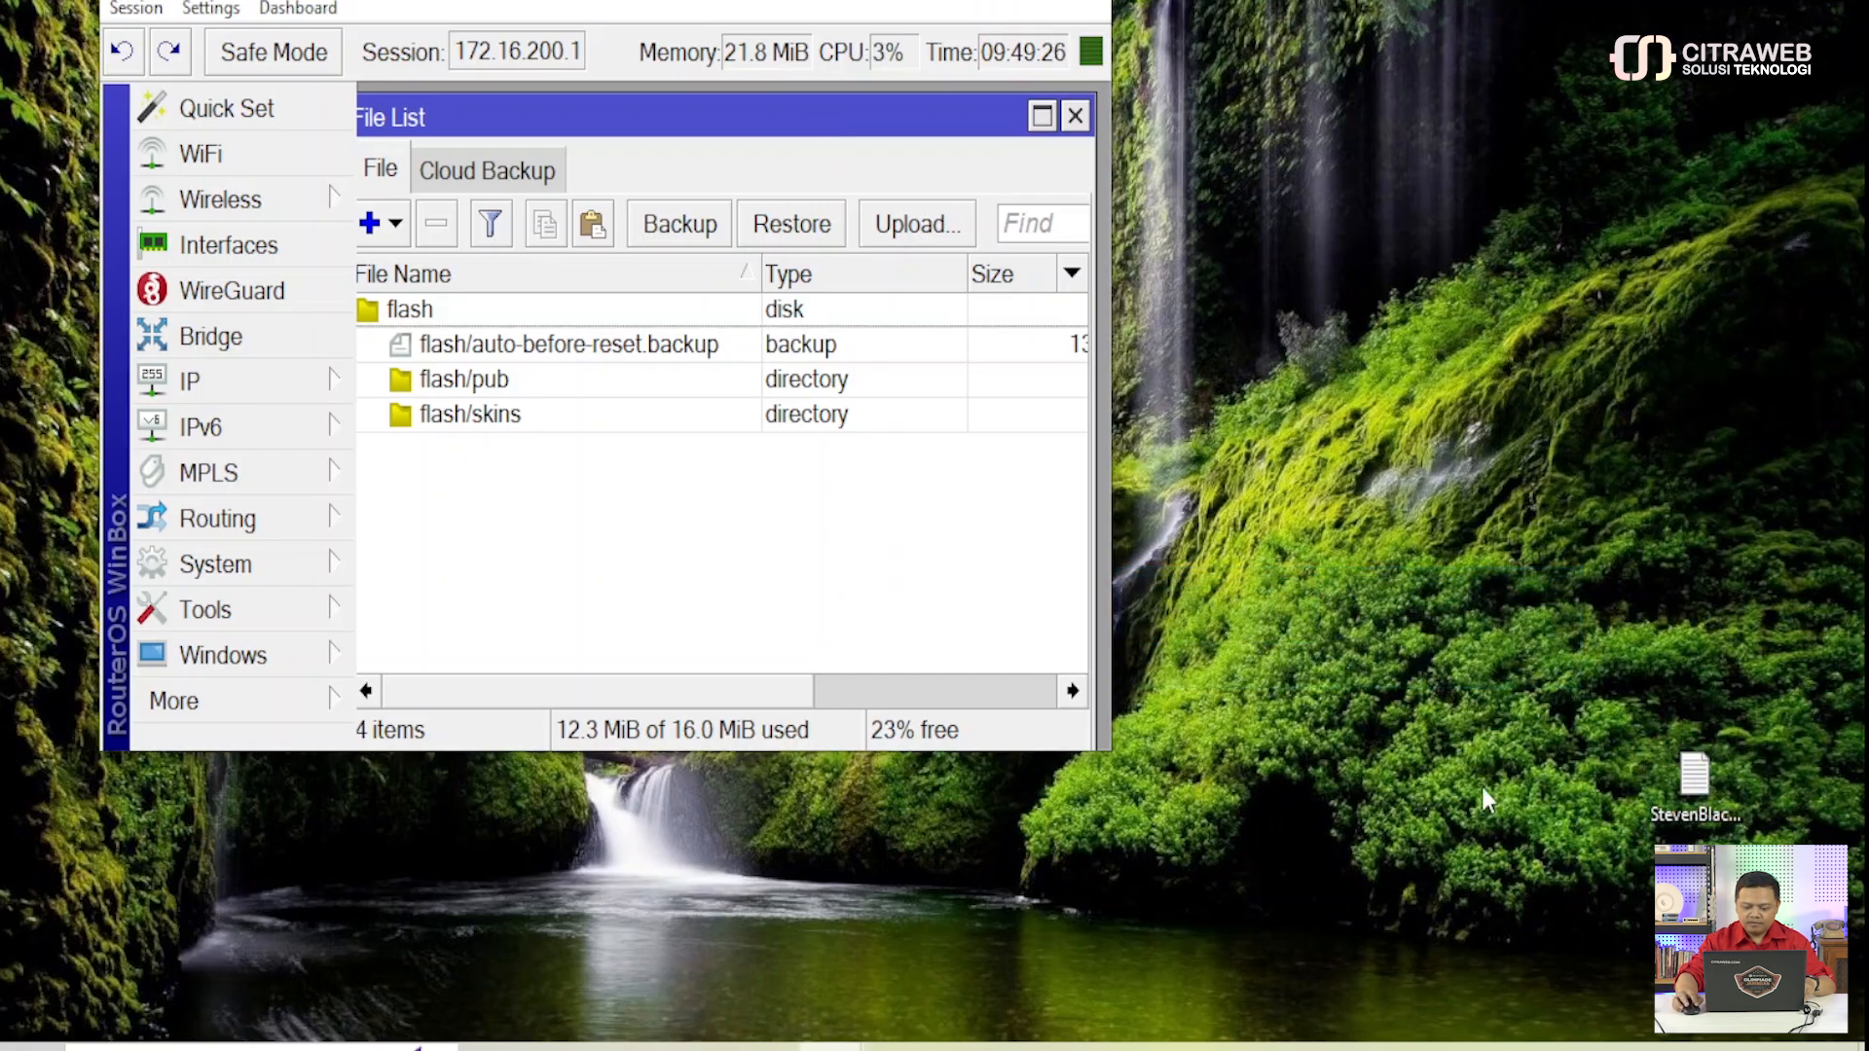
drag(1533, 792, 1430, 709)
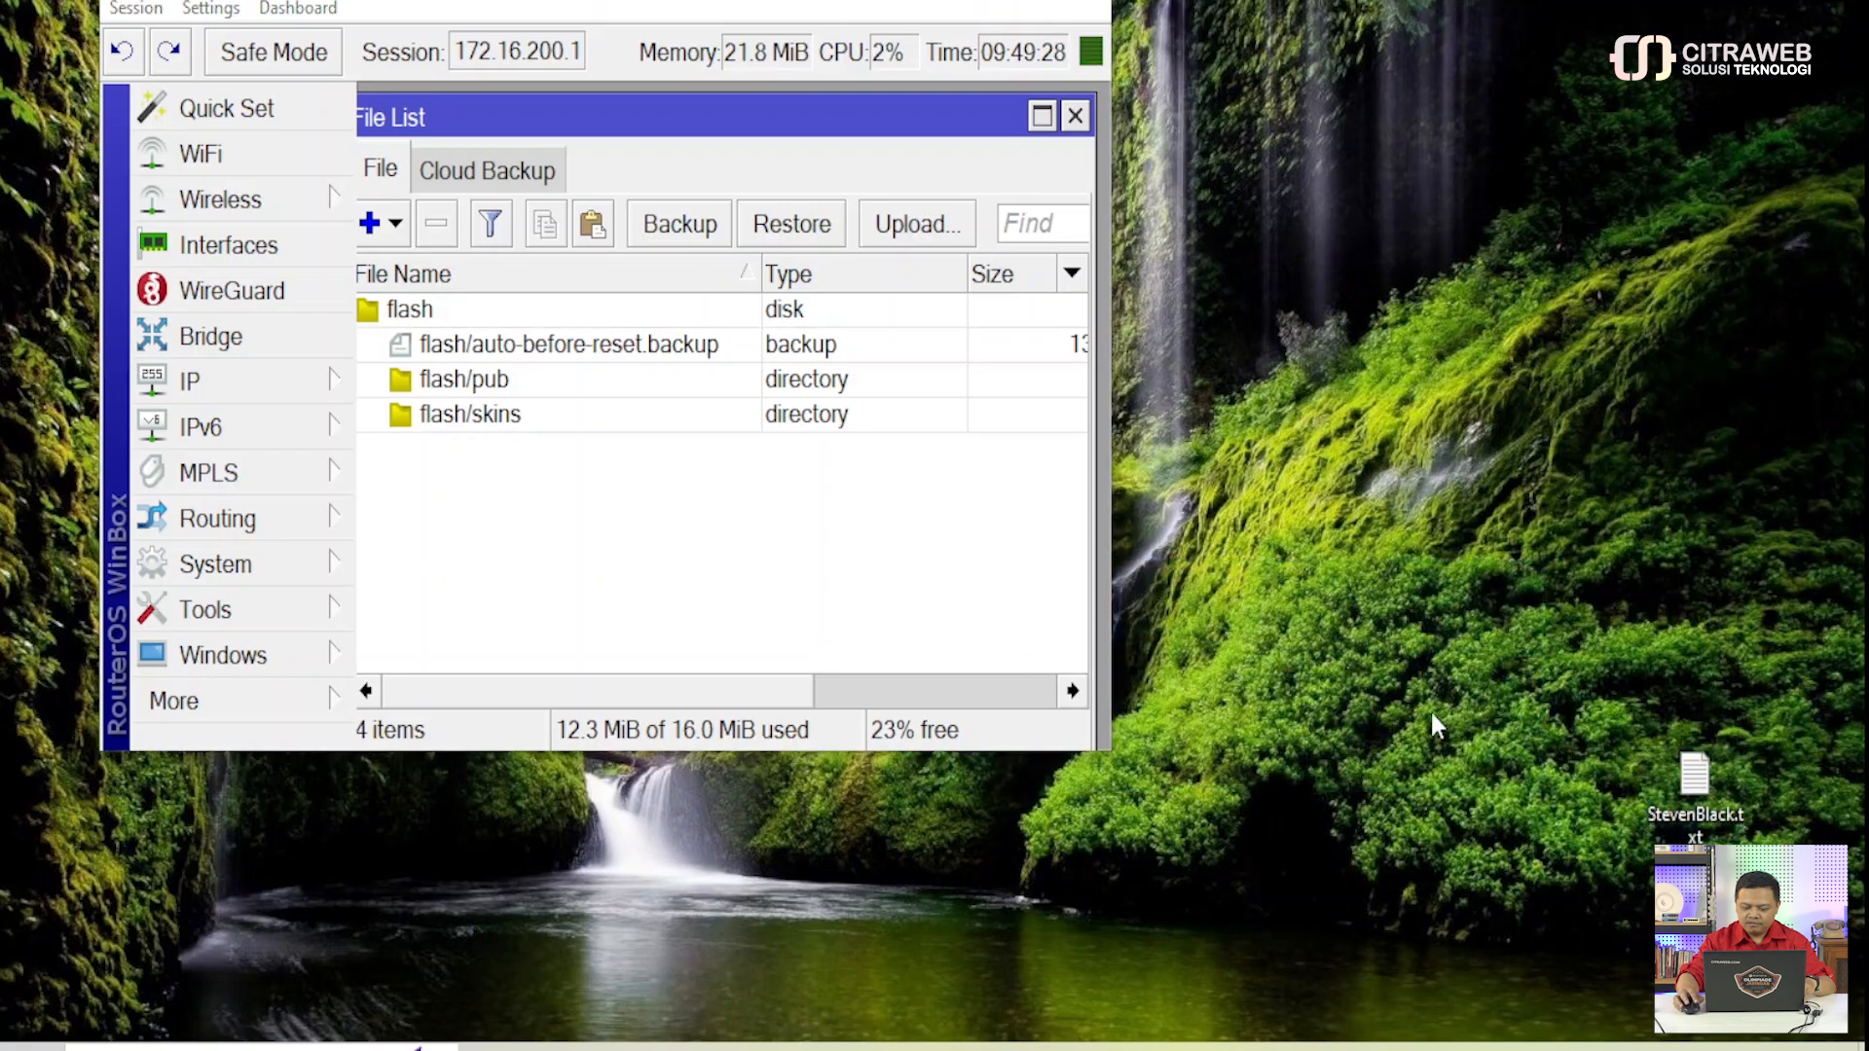
double_click(1695, 784)
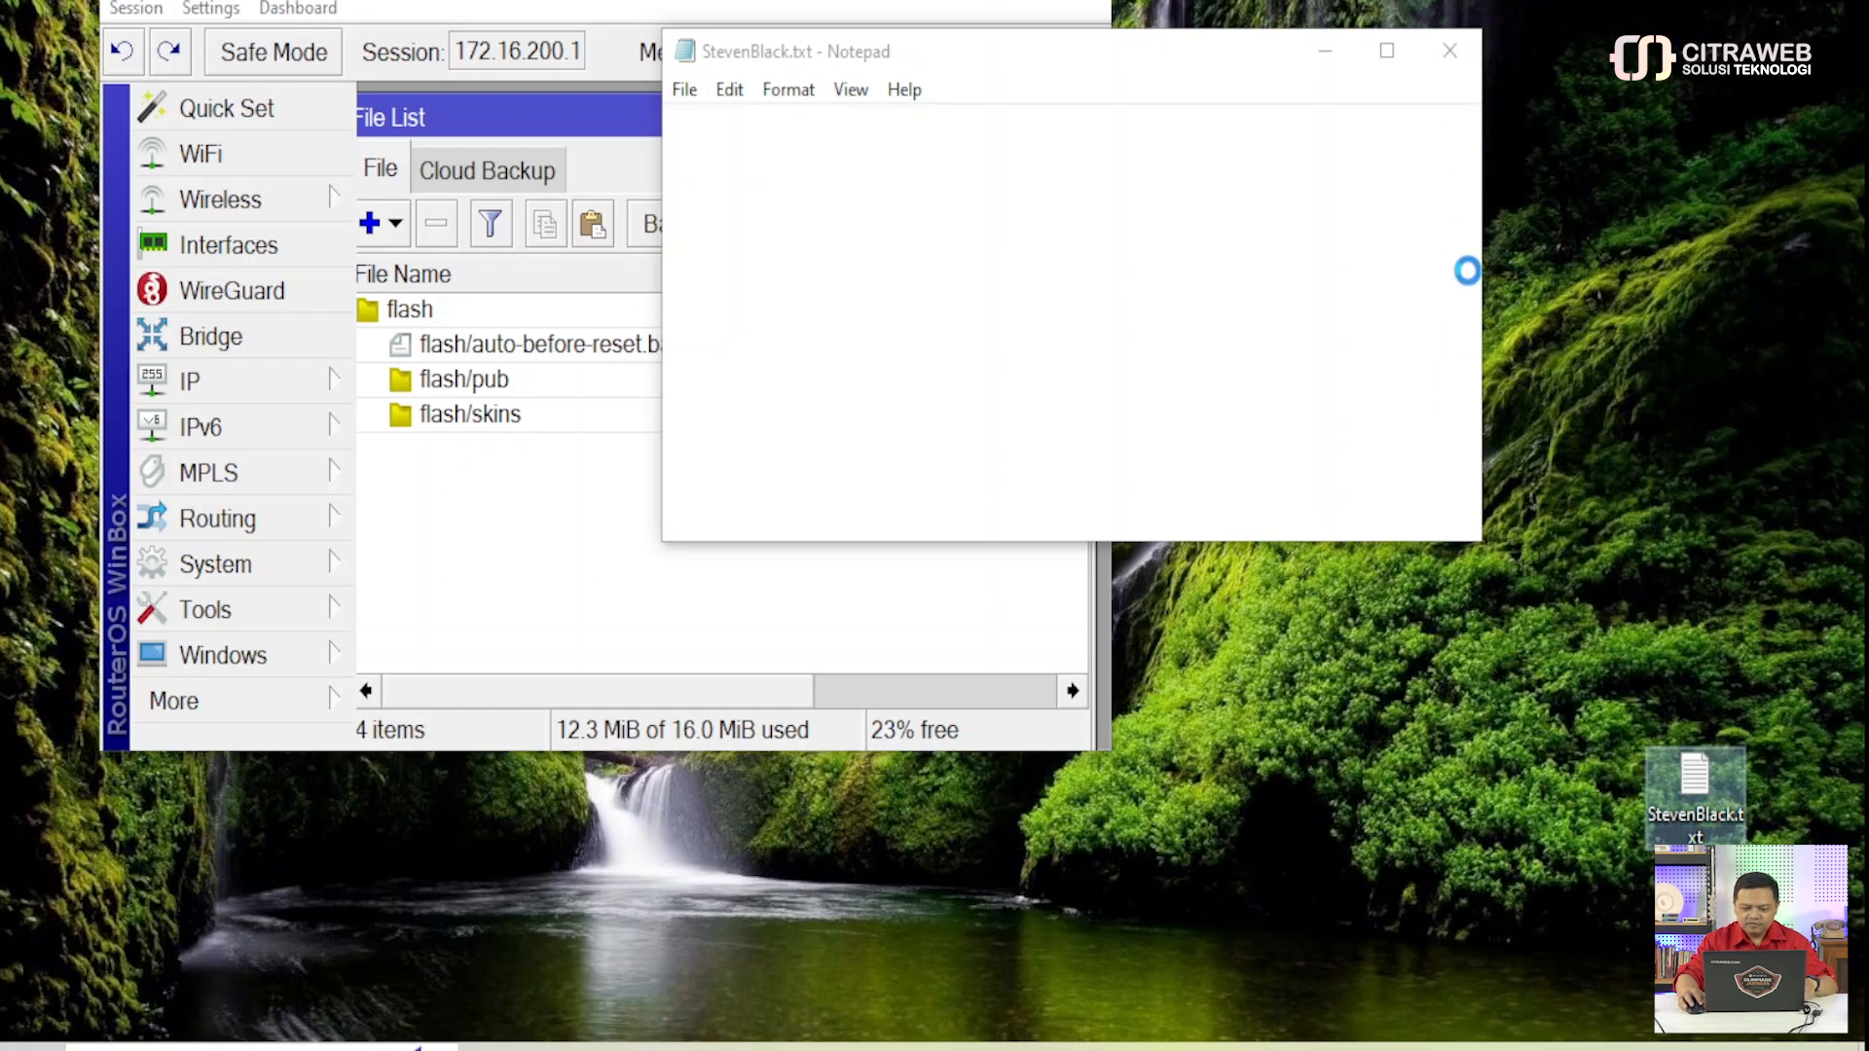
click(1450, 50)
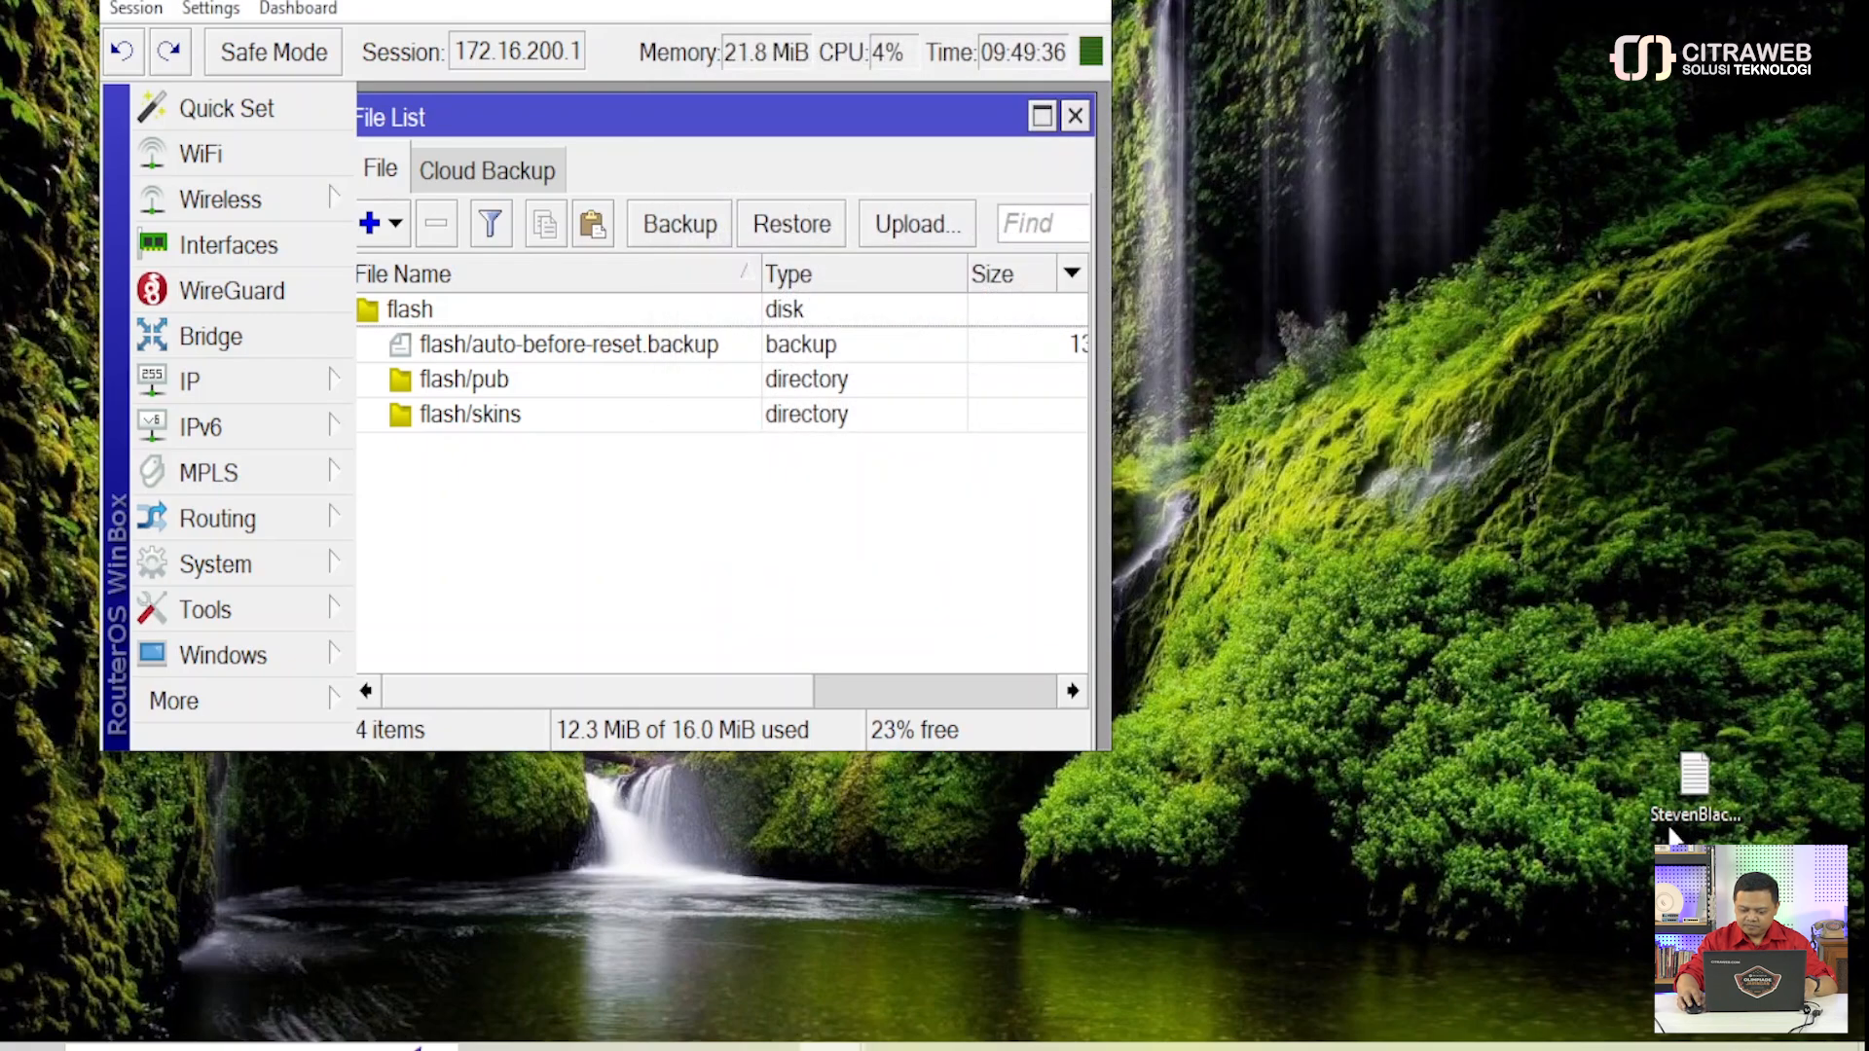
- Upload StevenBlack.txt from the desktop to the router's root storage, and enlarge WinBox and its File List
drag(1672, 835, 833, 618)
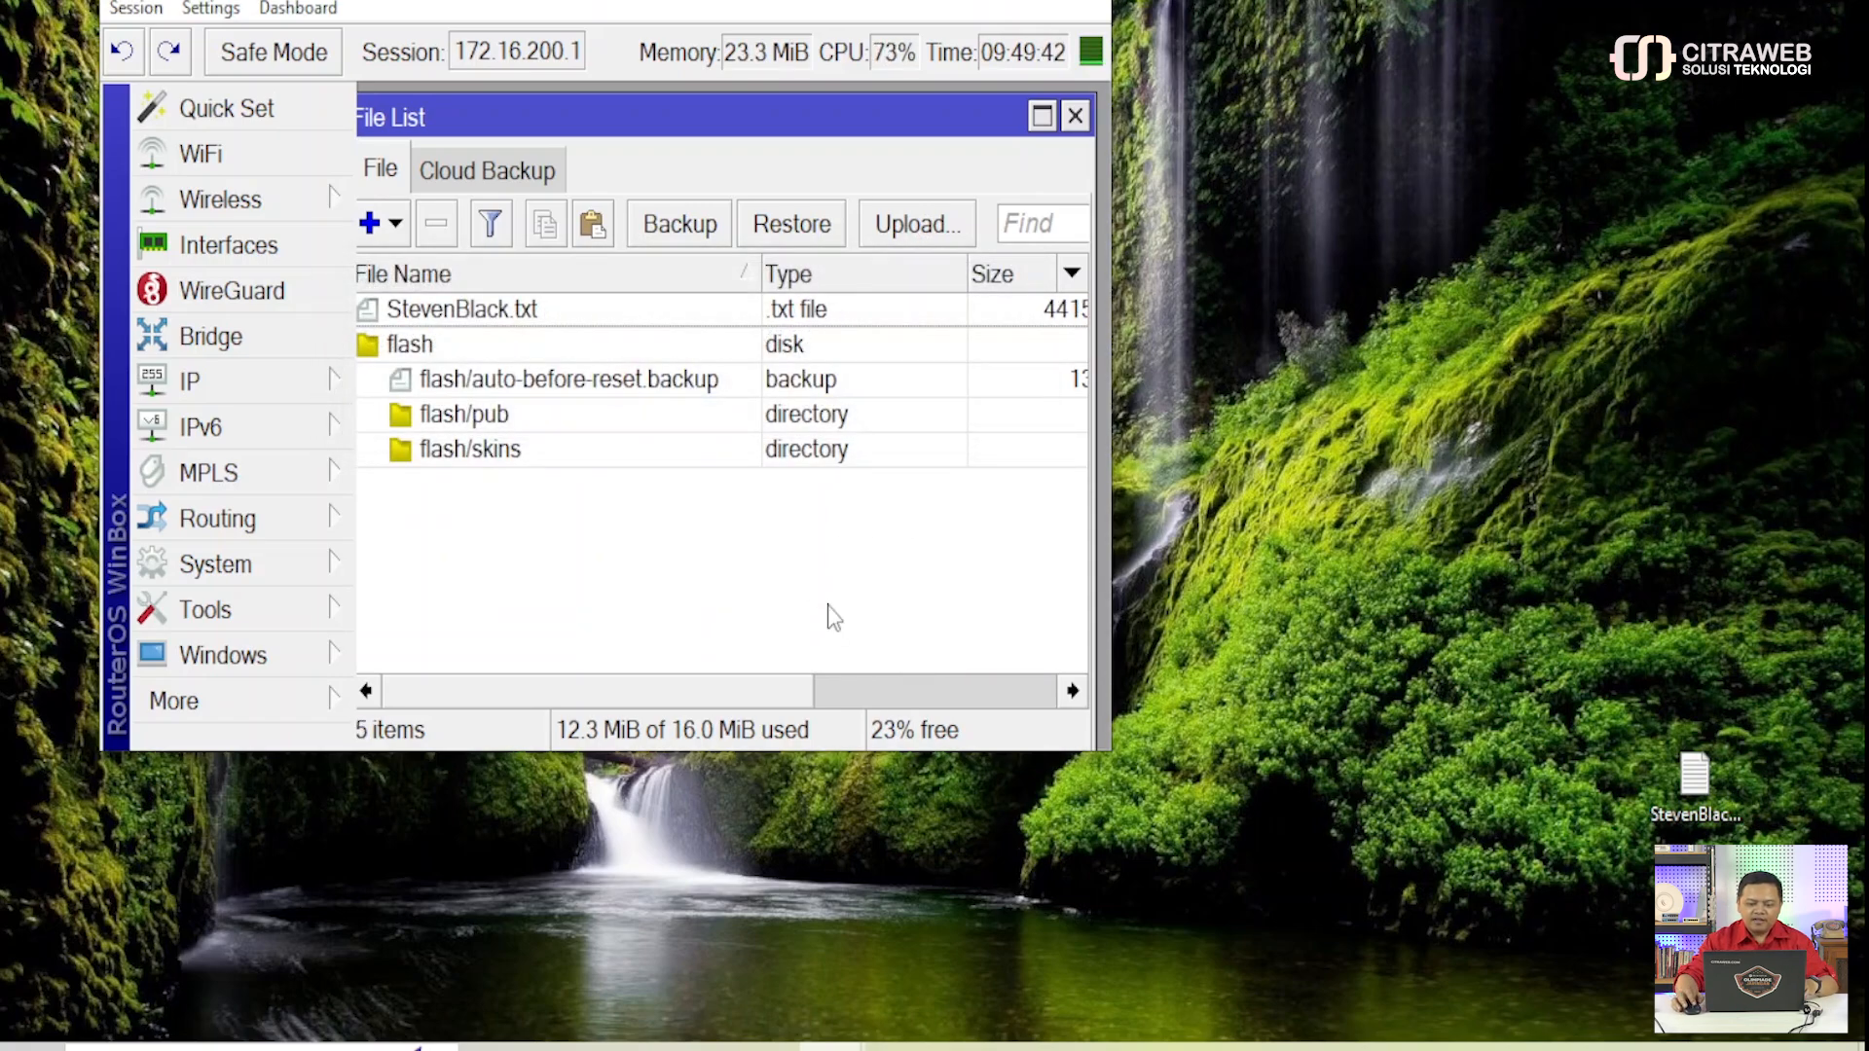
click(1011, 0)
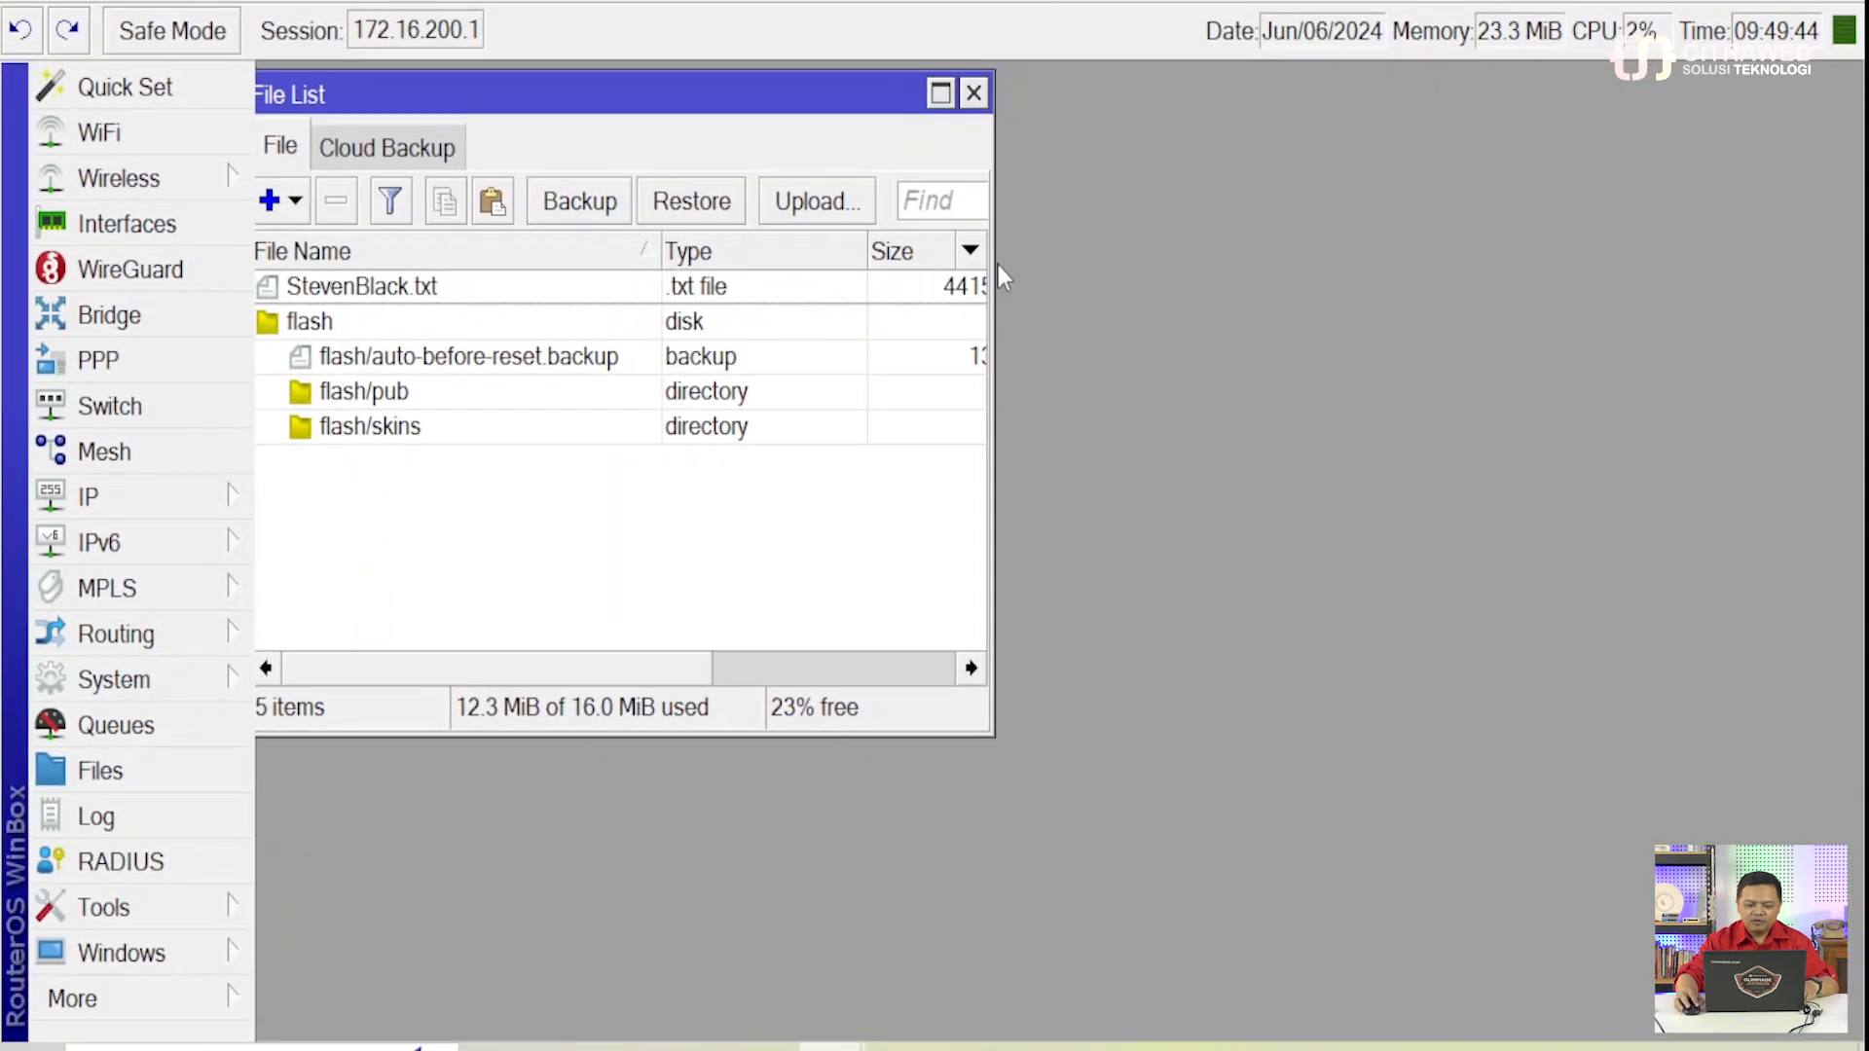
drag(993, 258, 1163, 255)
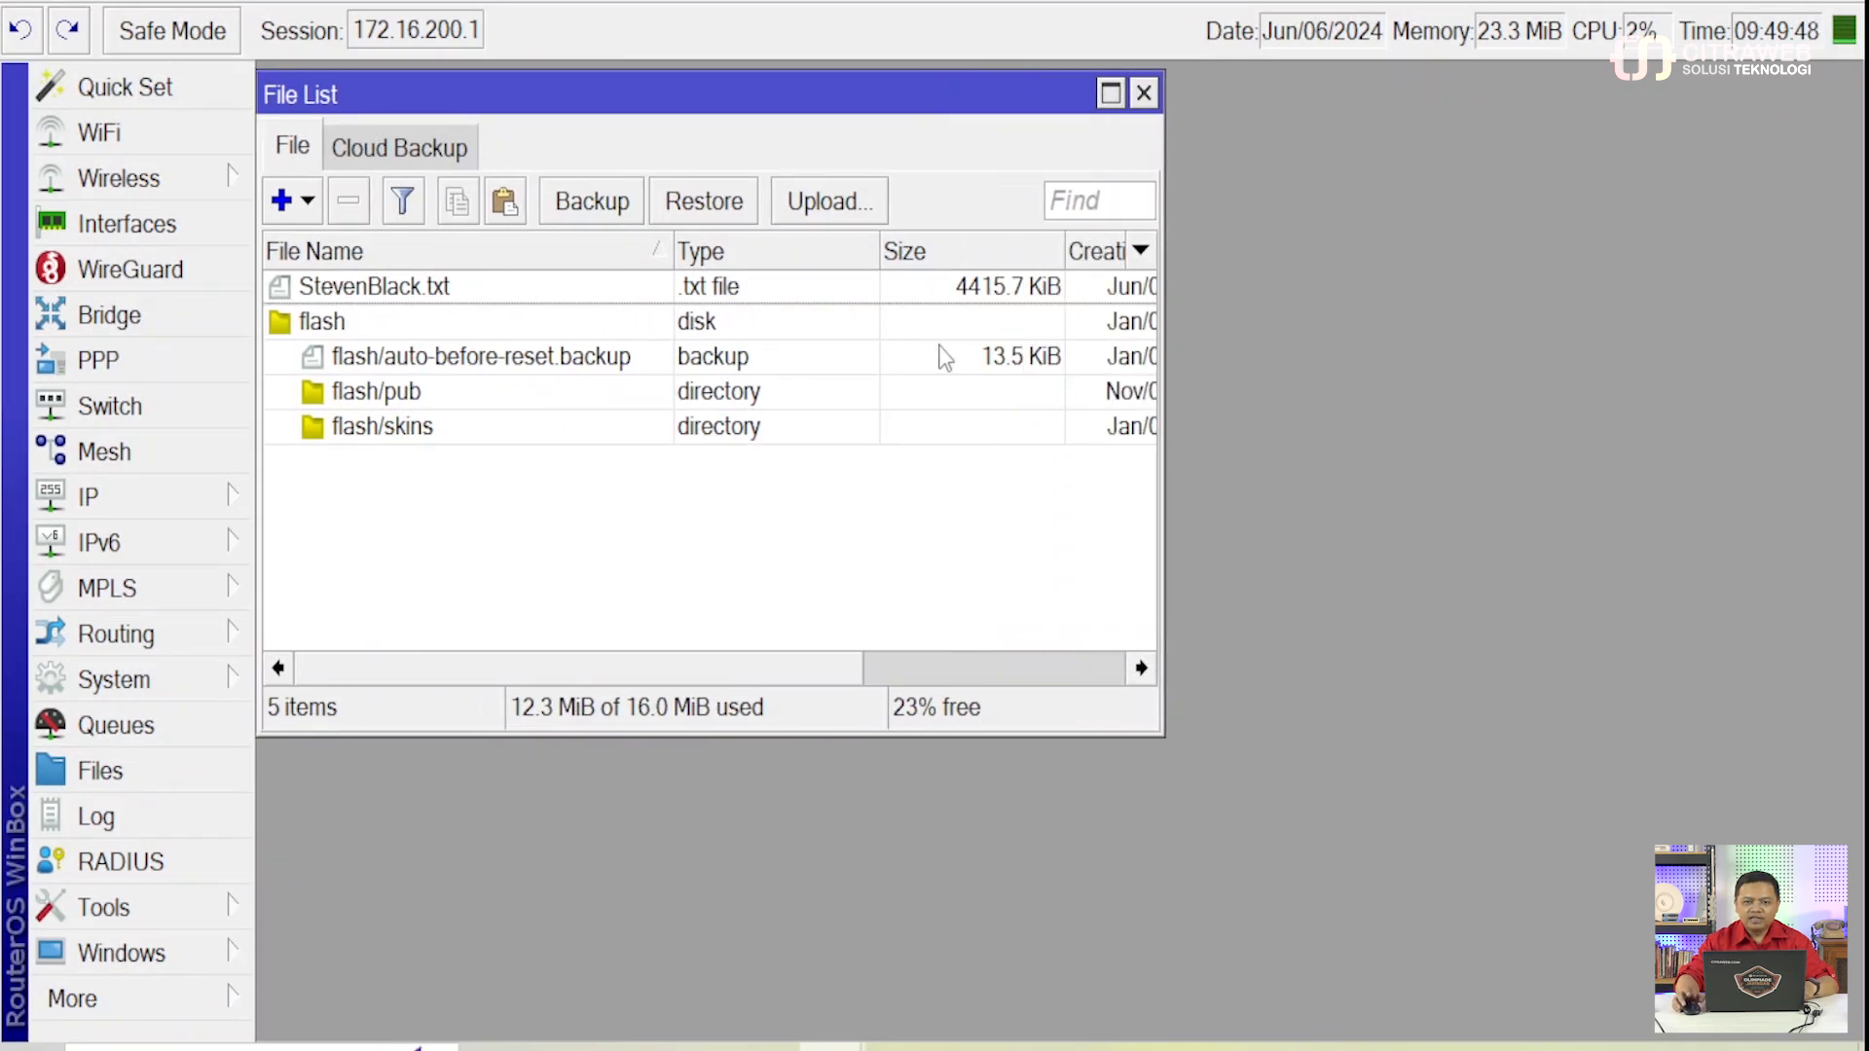
- Close the file list and open the DNS Adlist from the router's DNS settings
click(1144, 93)
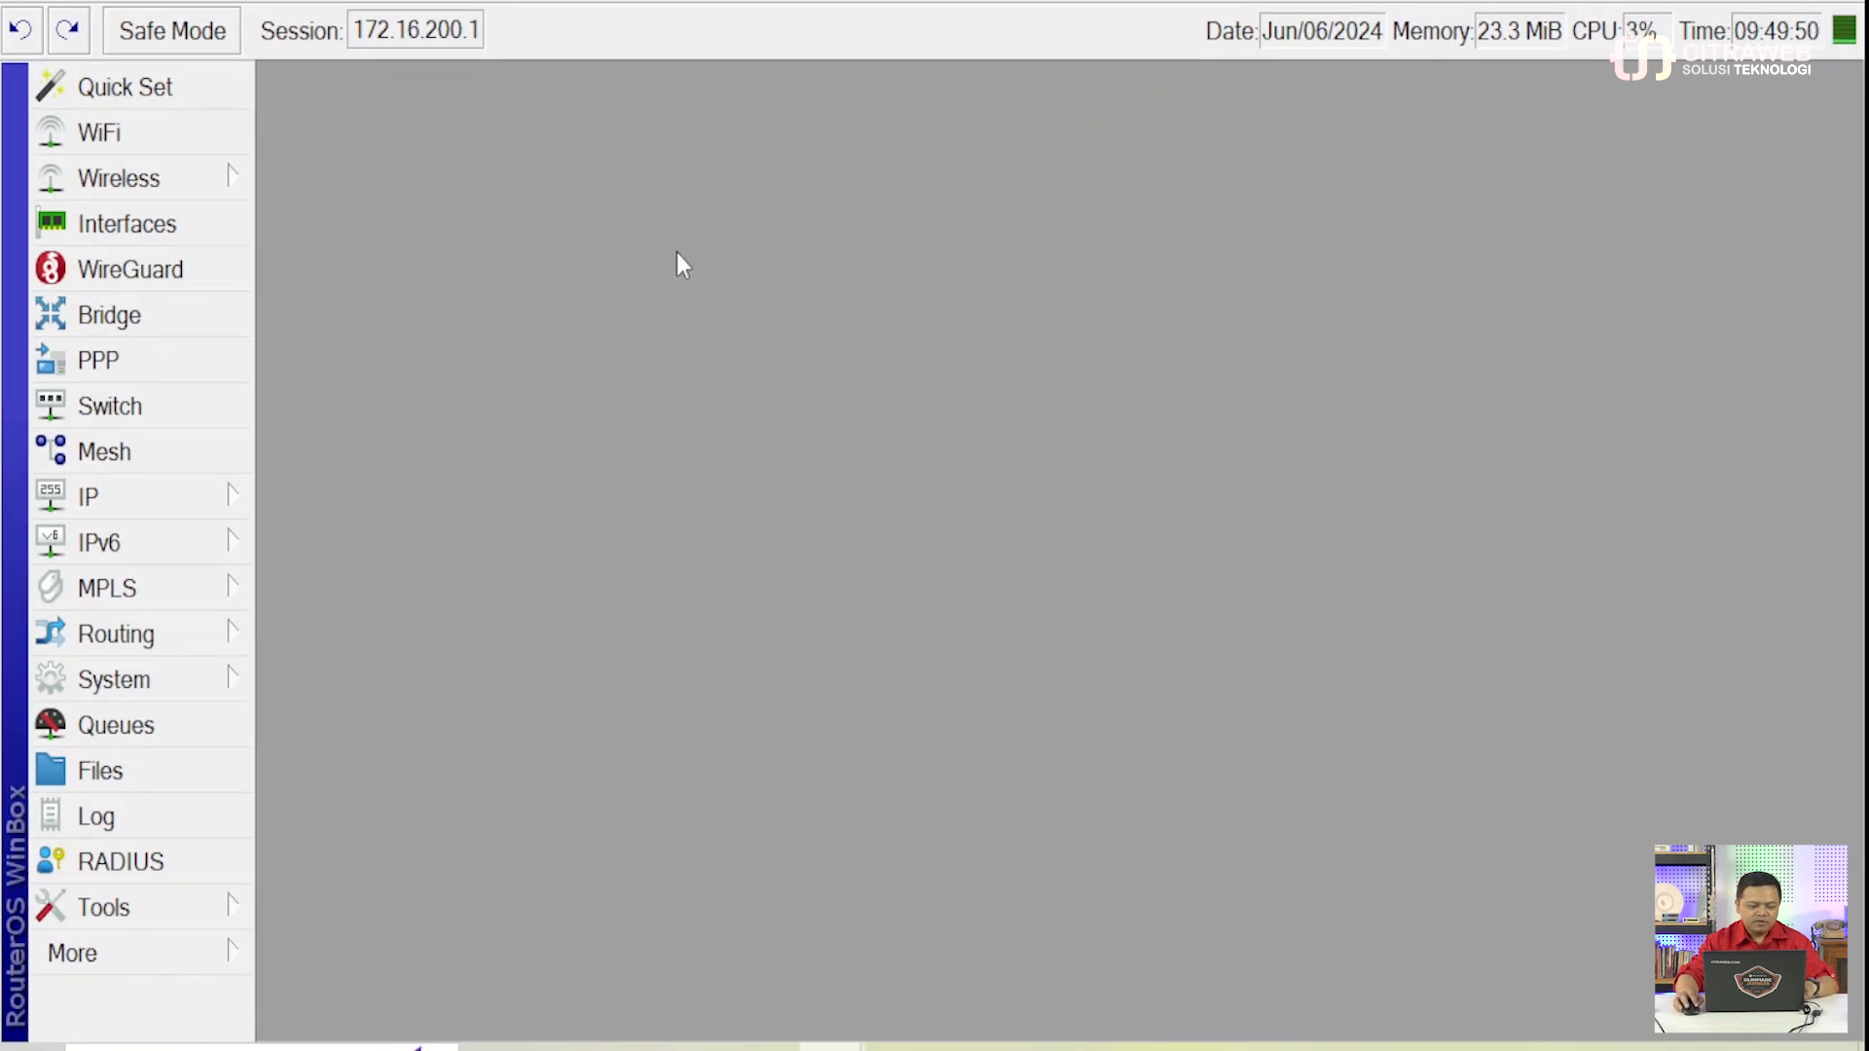
click(177, 493)
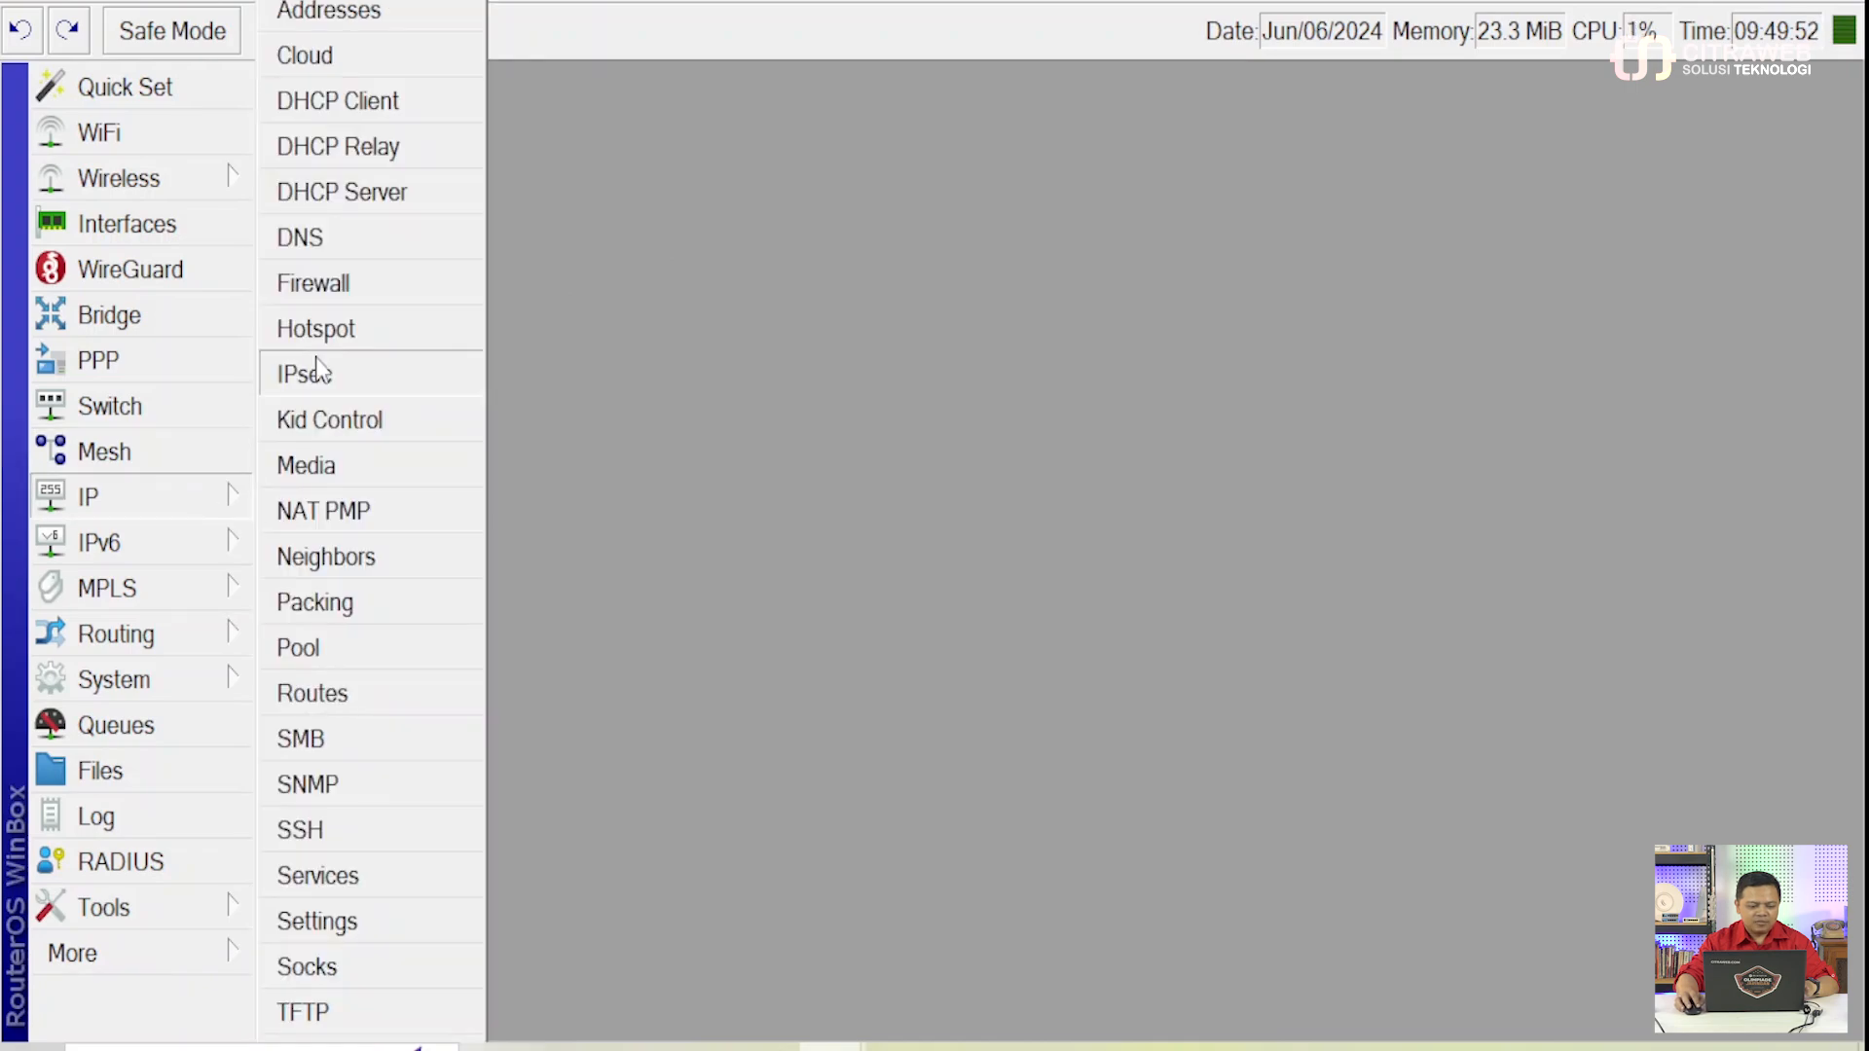
click(366, 247)
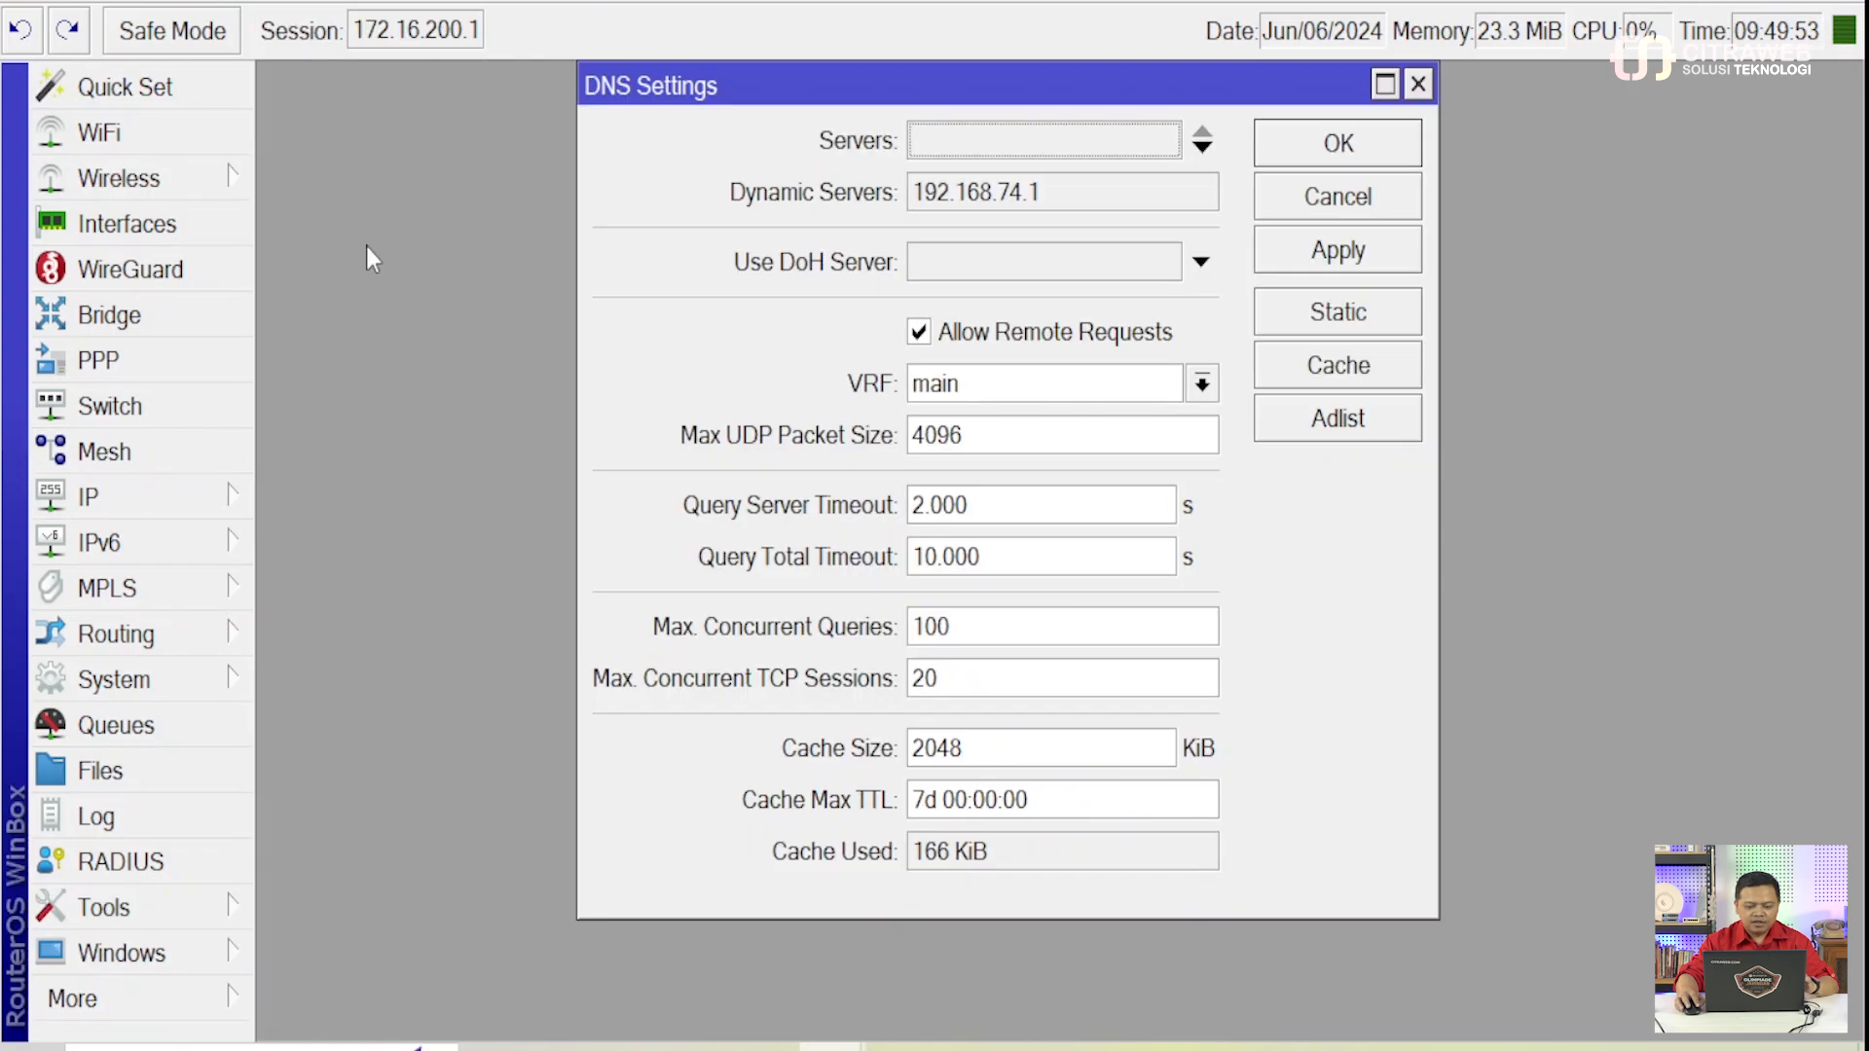
click(1304, 425)
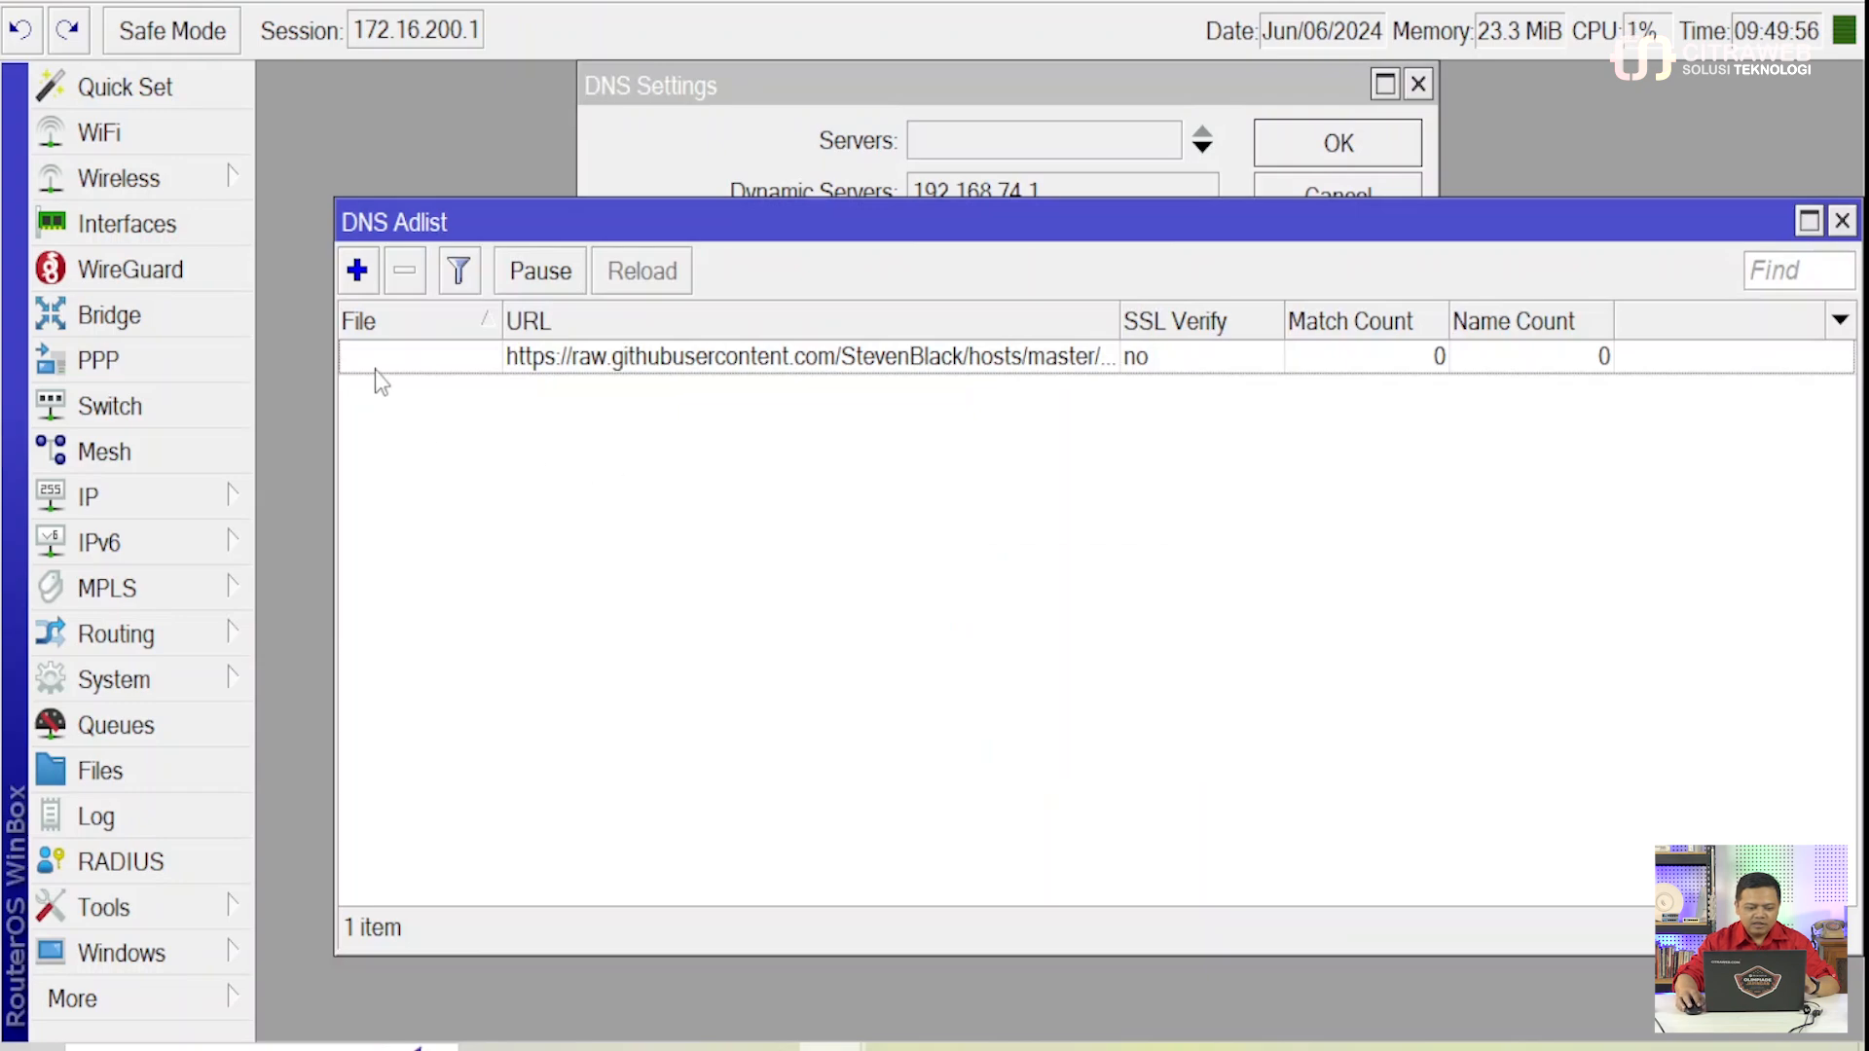
- Add a DNS adlist entry that uses the file StevenBlack.txt with SSL Verify disabled, and select the new entry
click(364, 277)
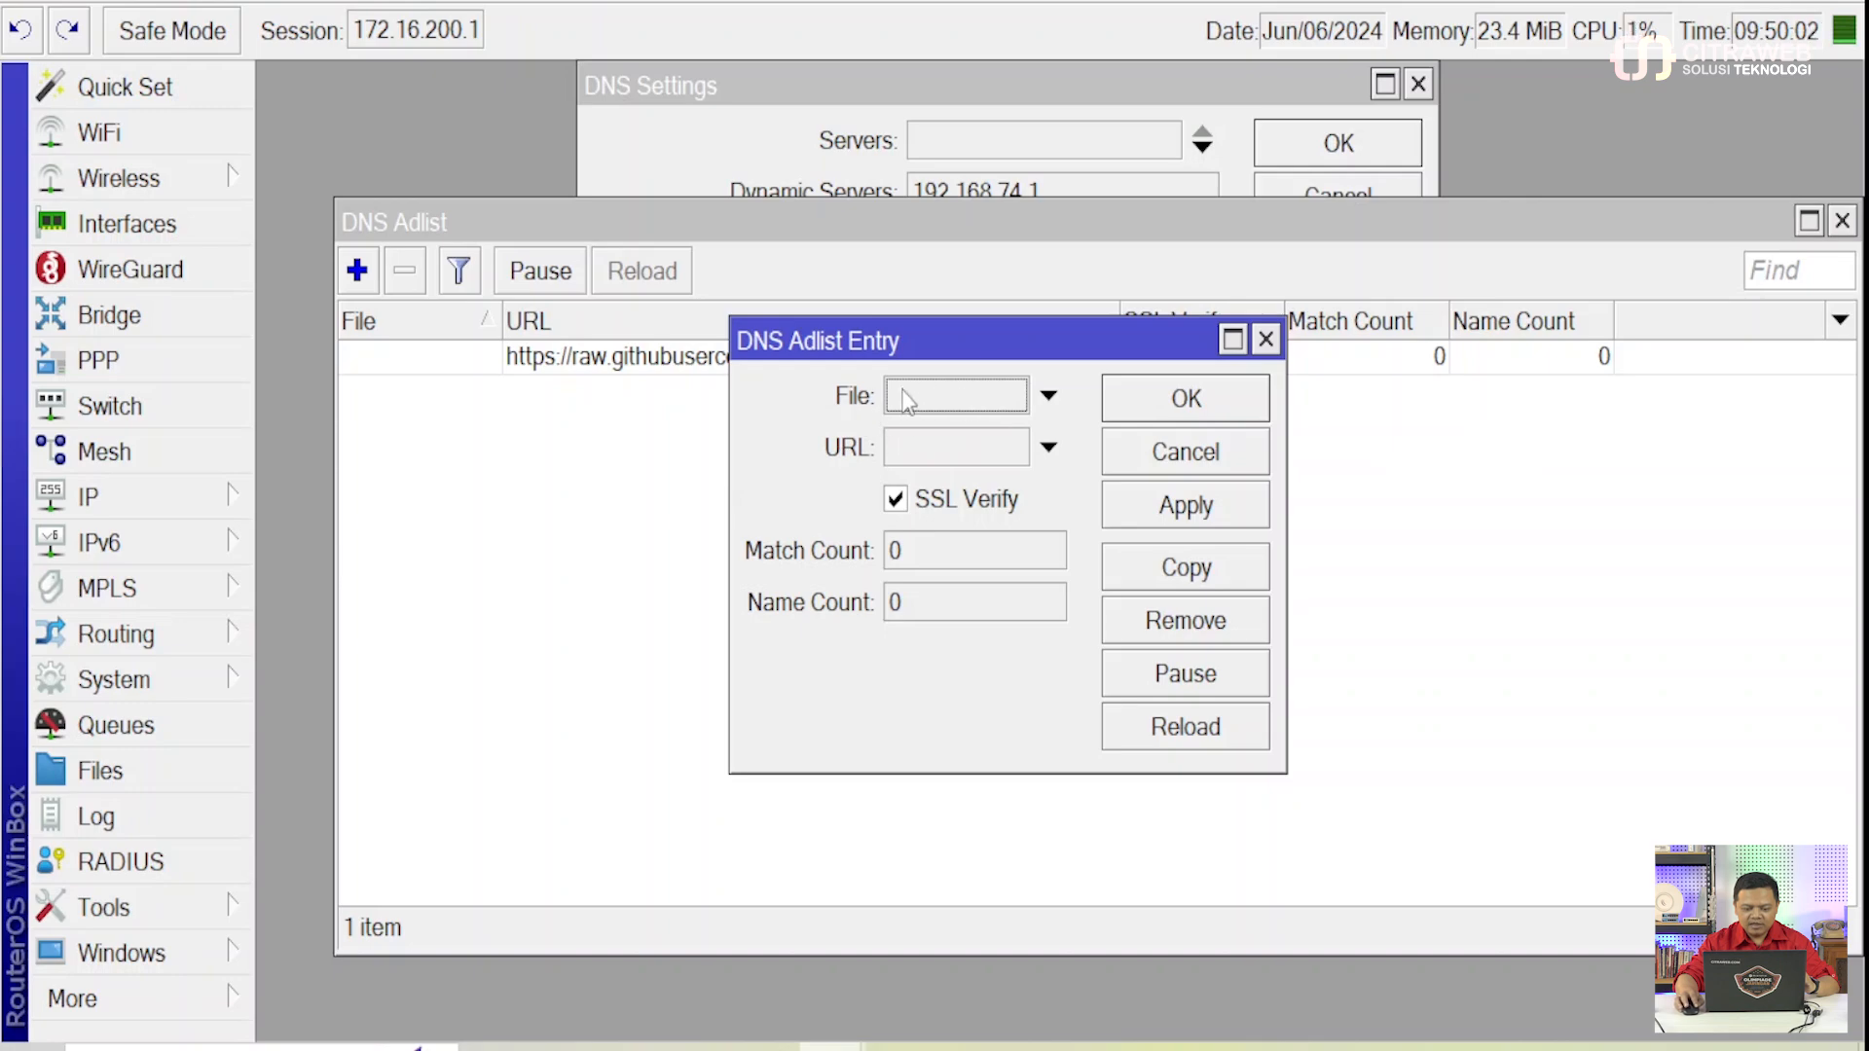
click(989, 395)
click(1108, 397)
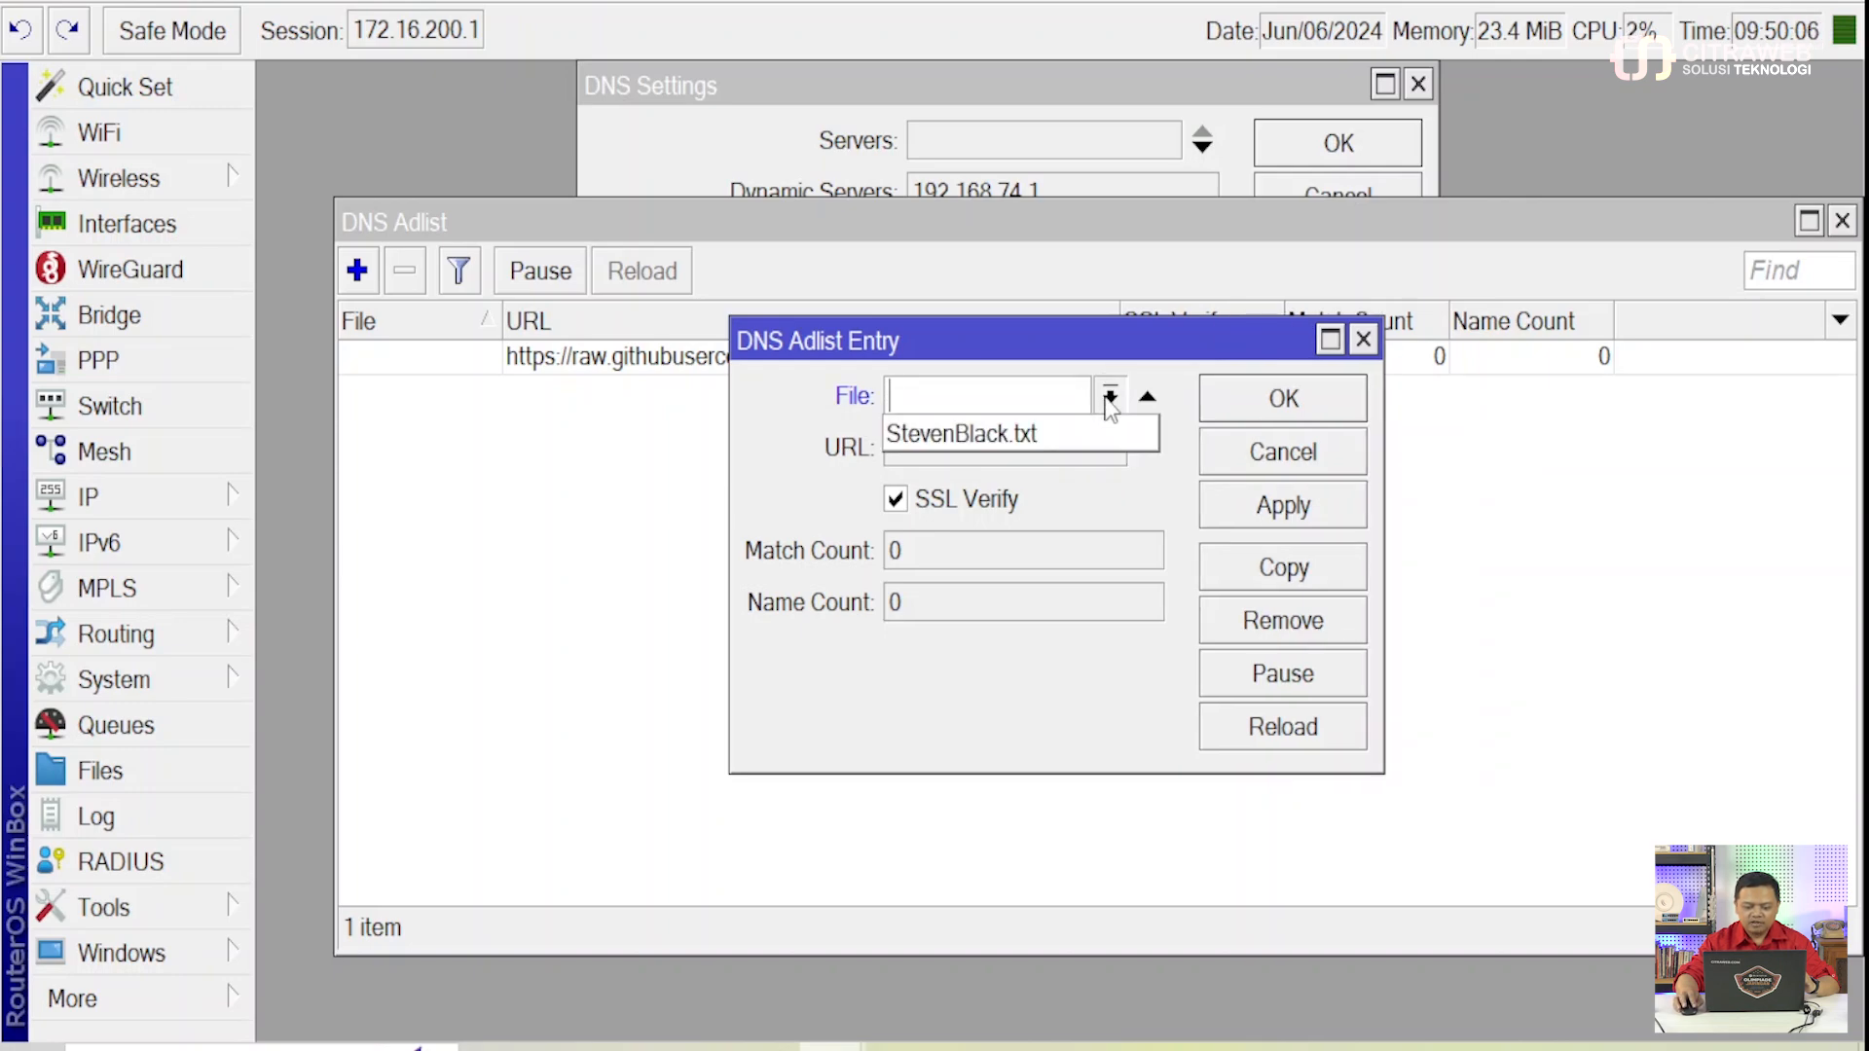
click(991, 435)
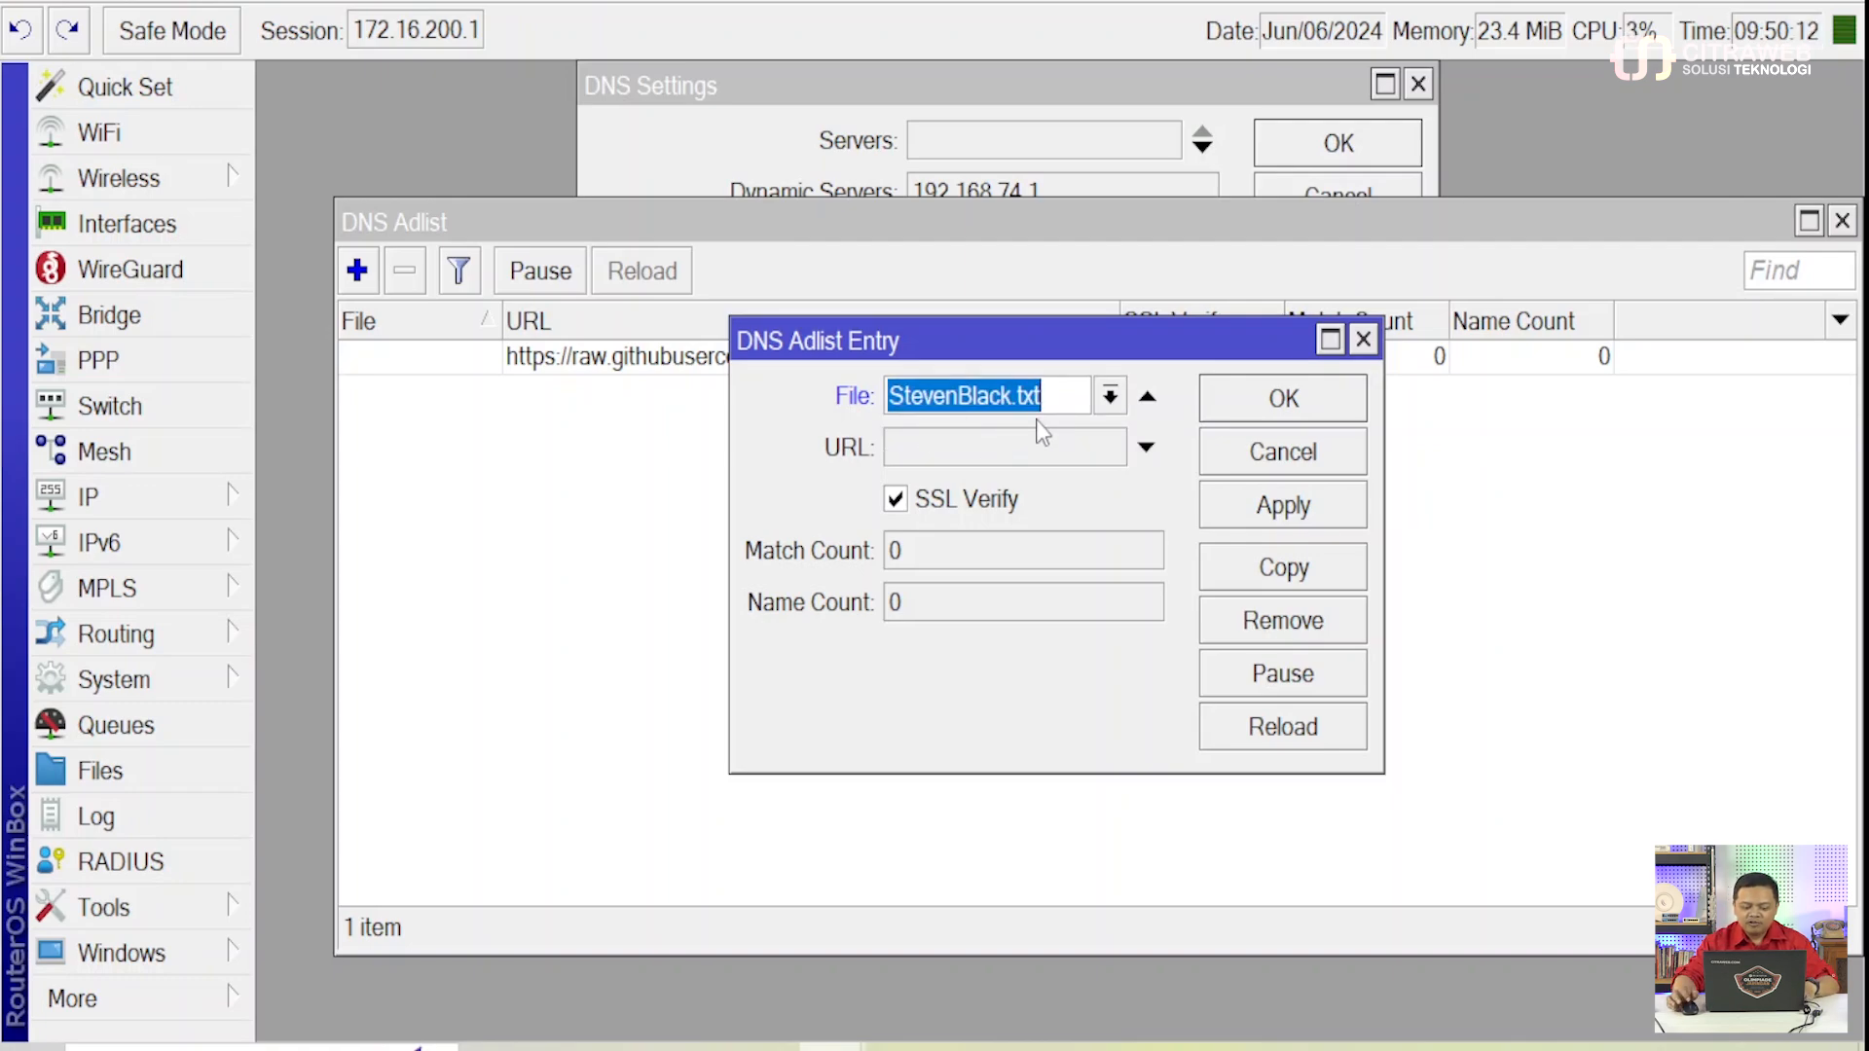
click(1075, 506)
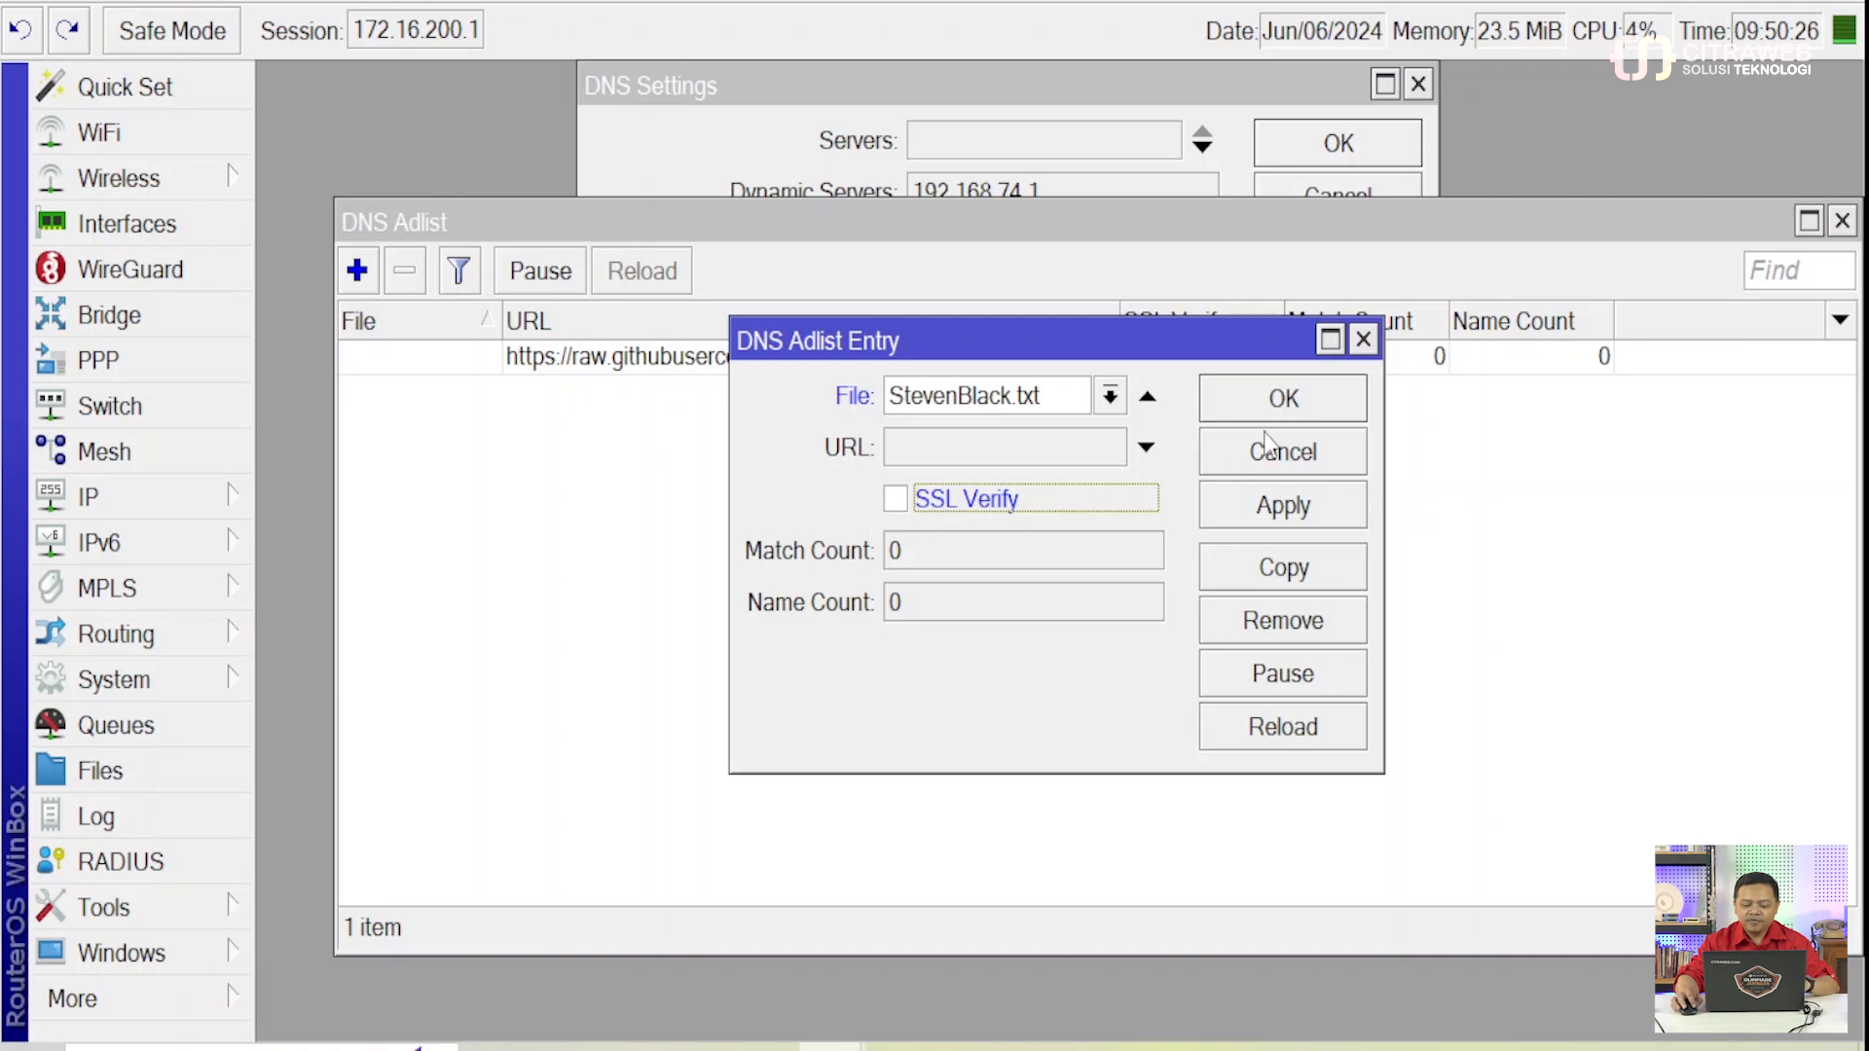
click(1286, 521)
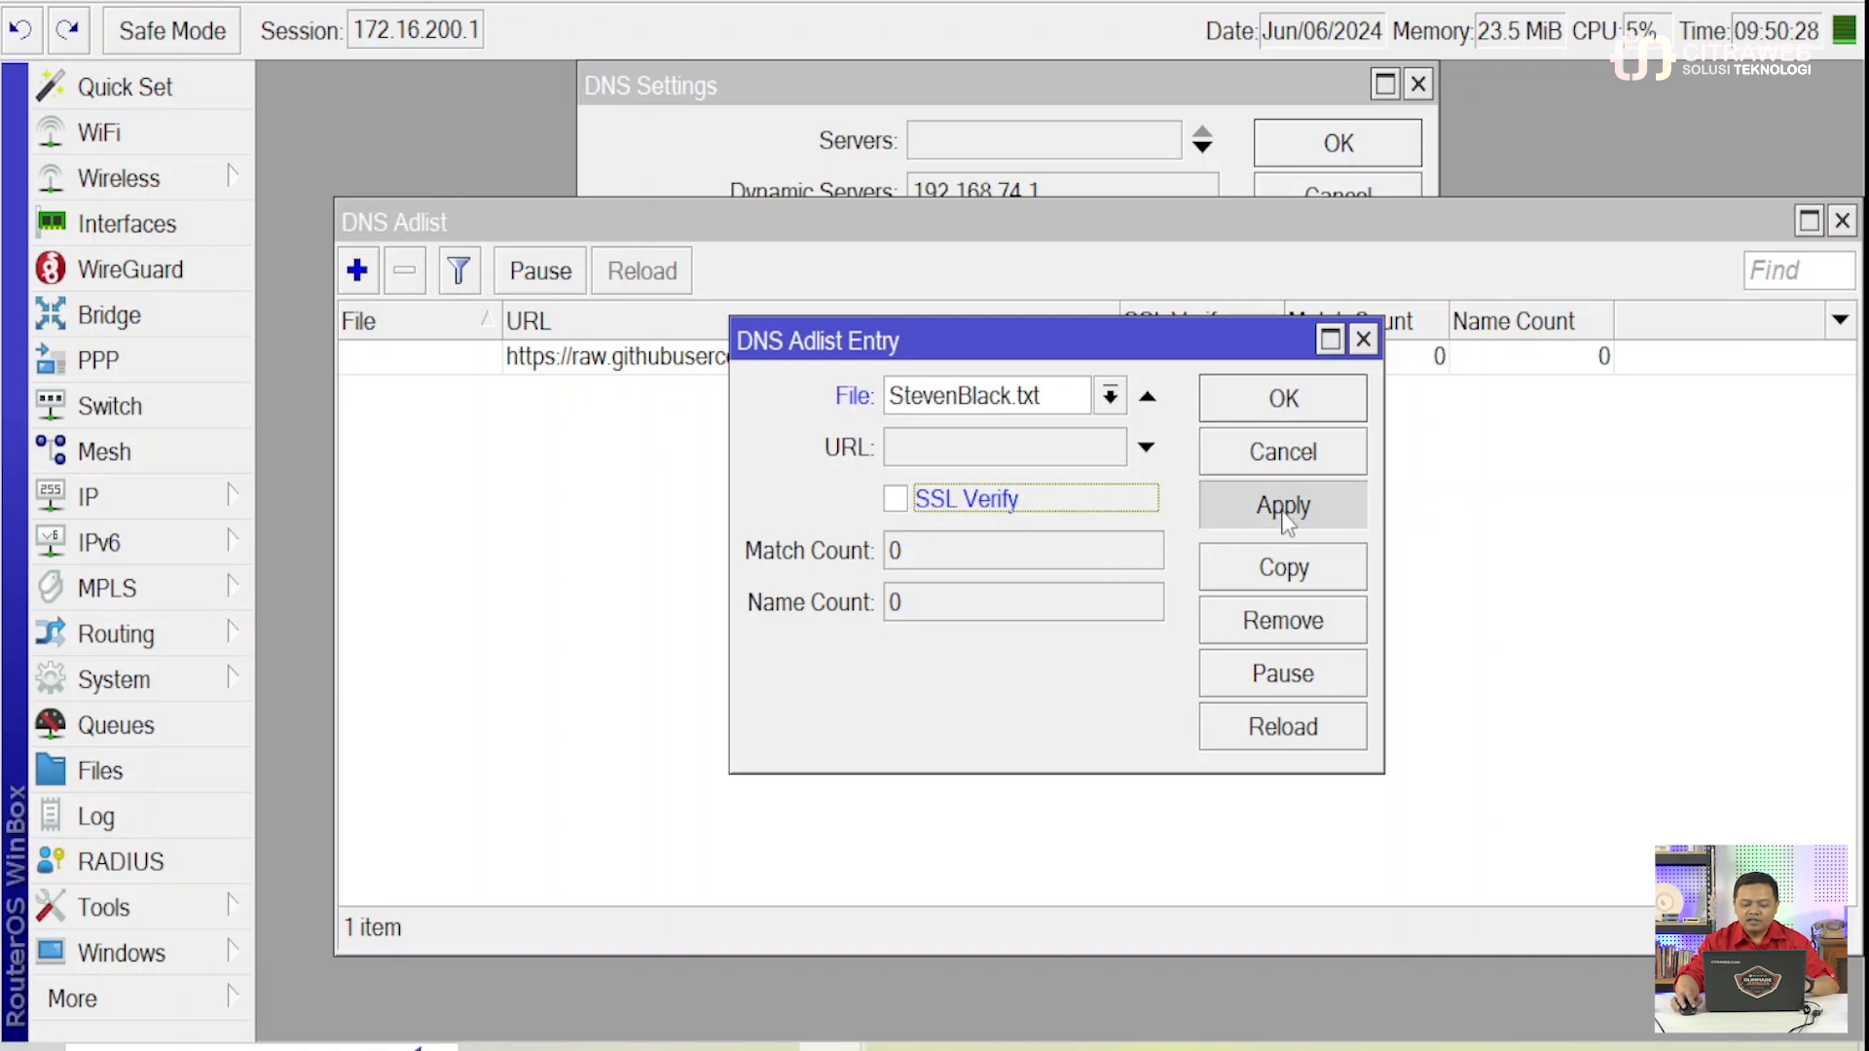
click(1281, 396)
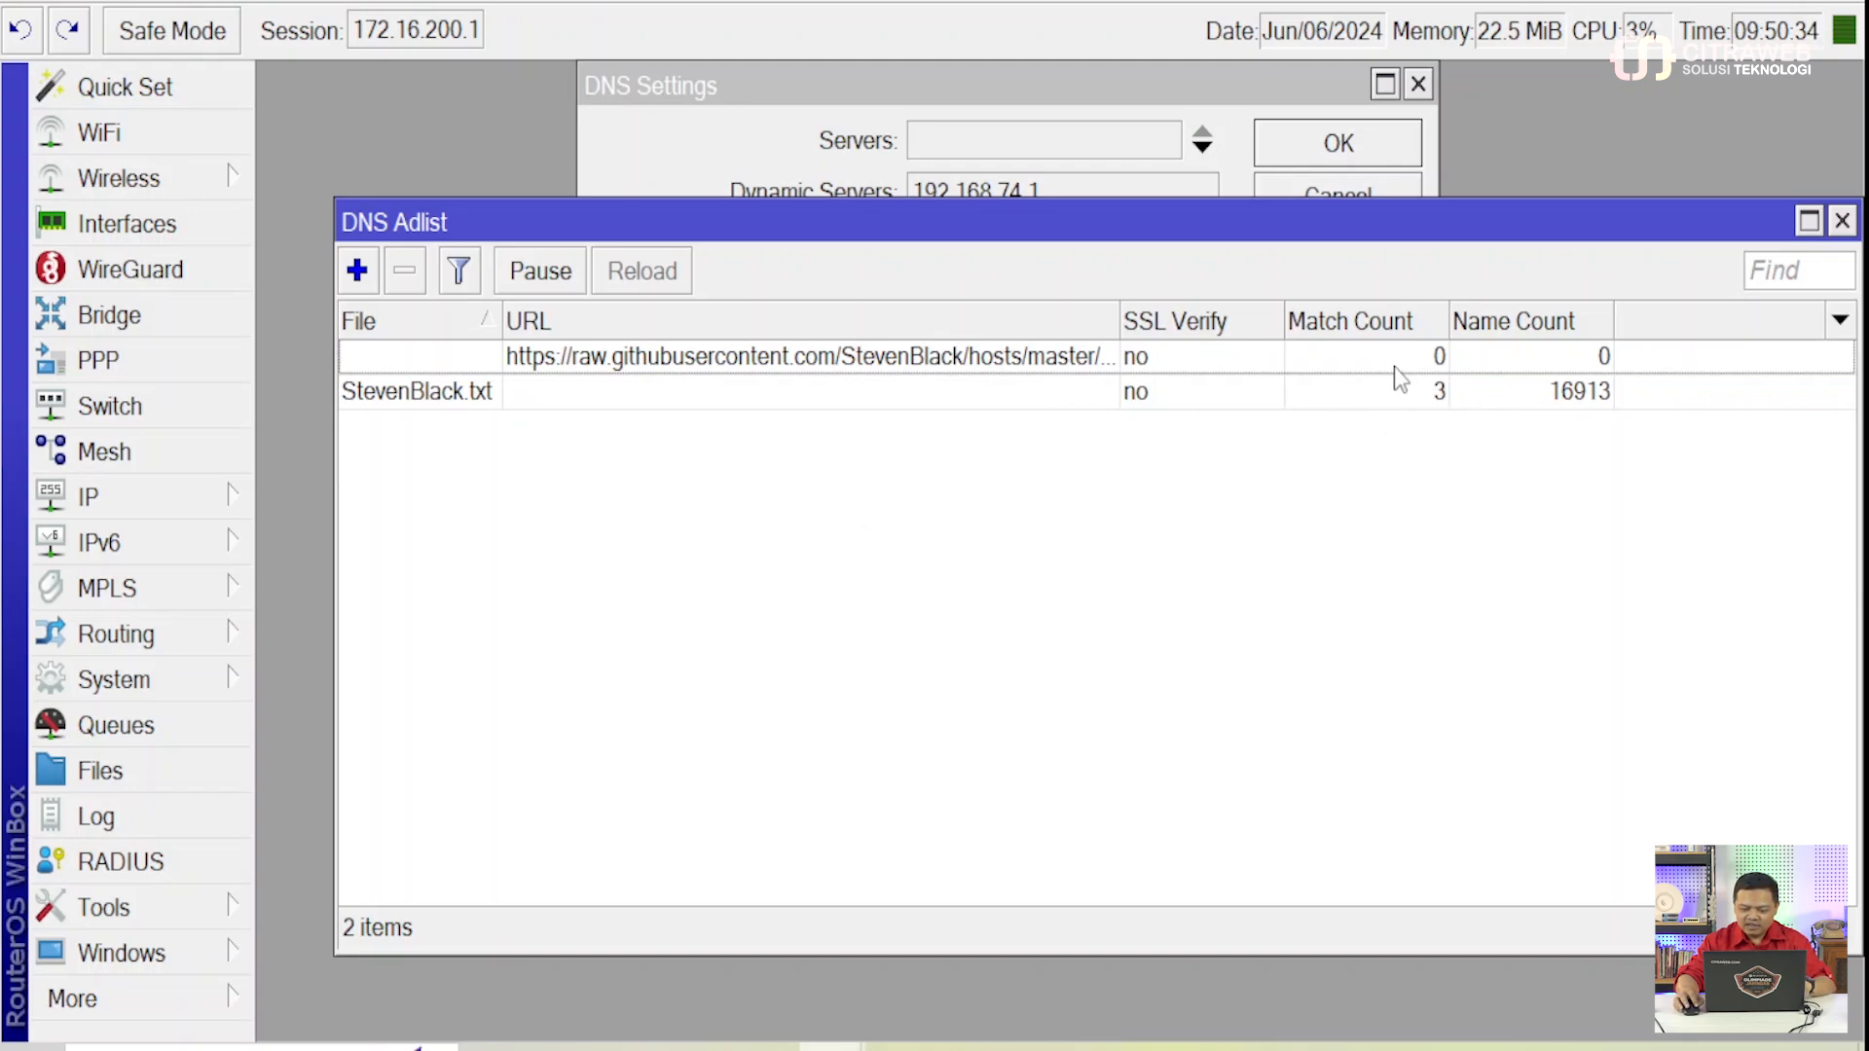
click(1570, 393)
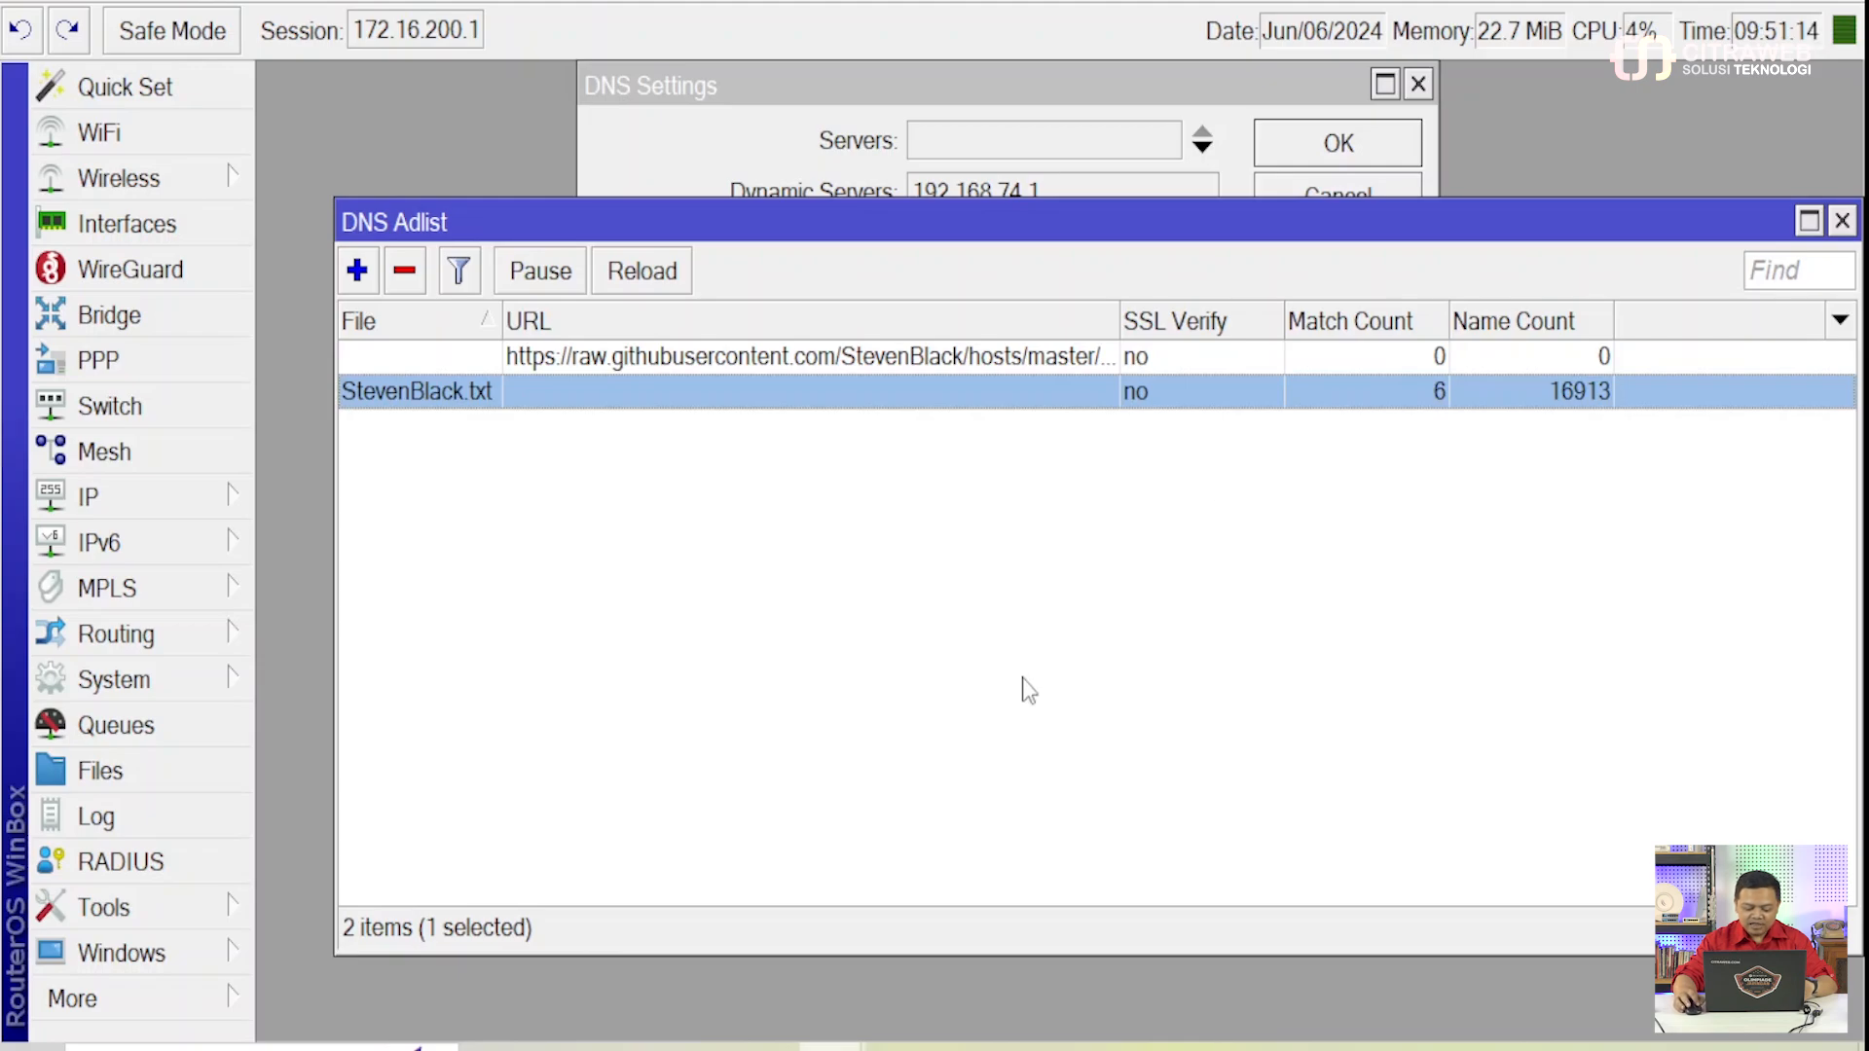
- Switch to Firefox and clear all cookies, site data and cached web content in its privacy settings
click(631, 1048)
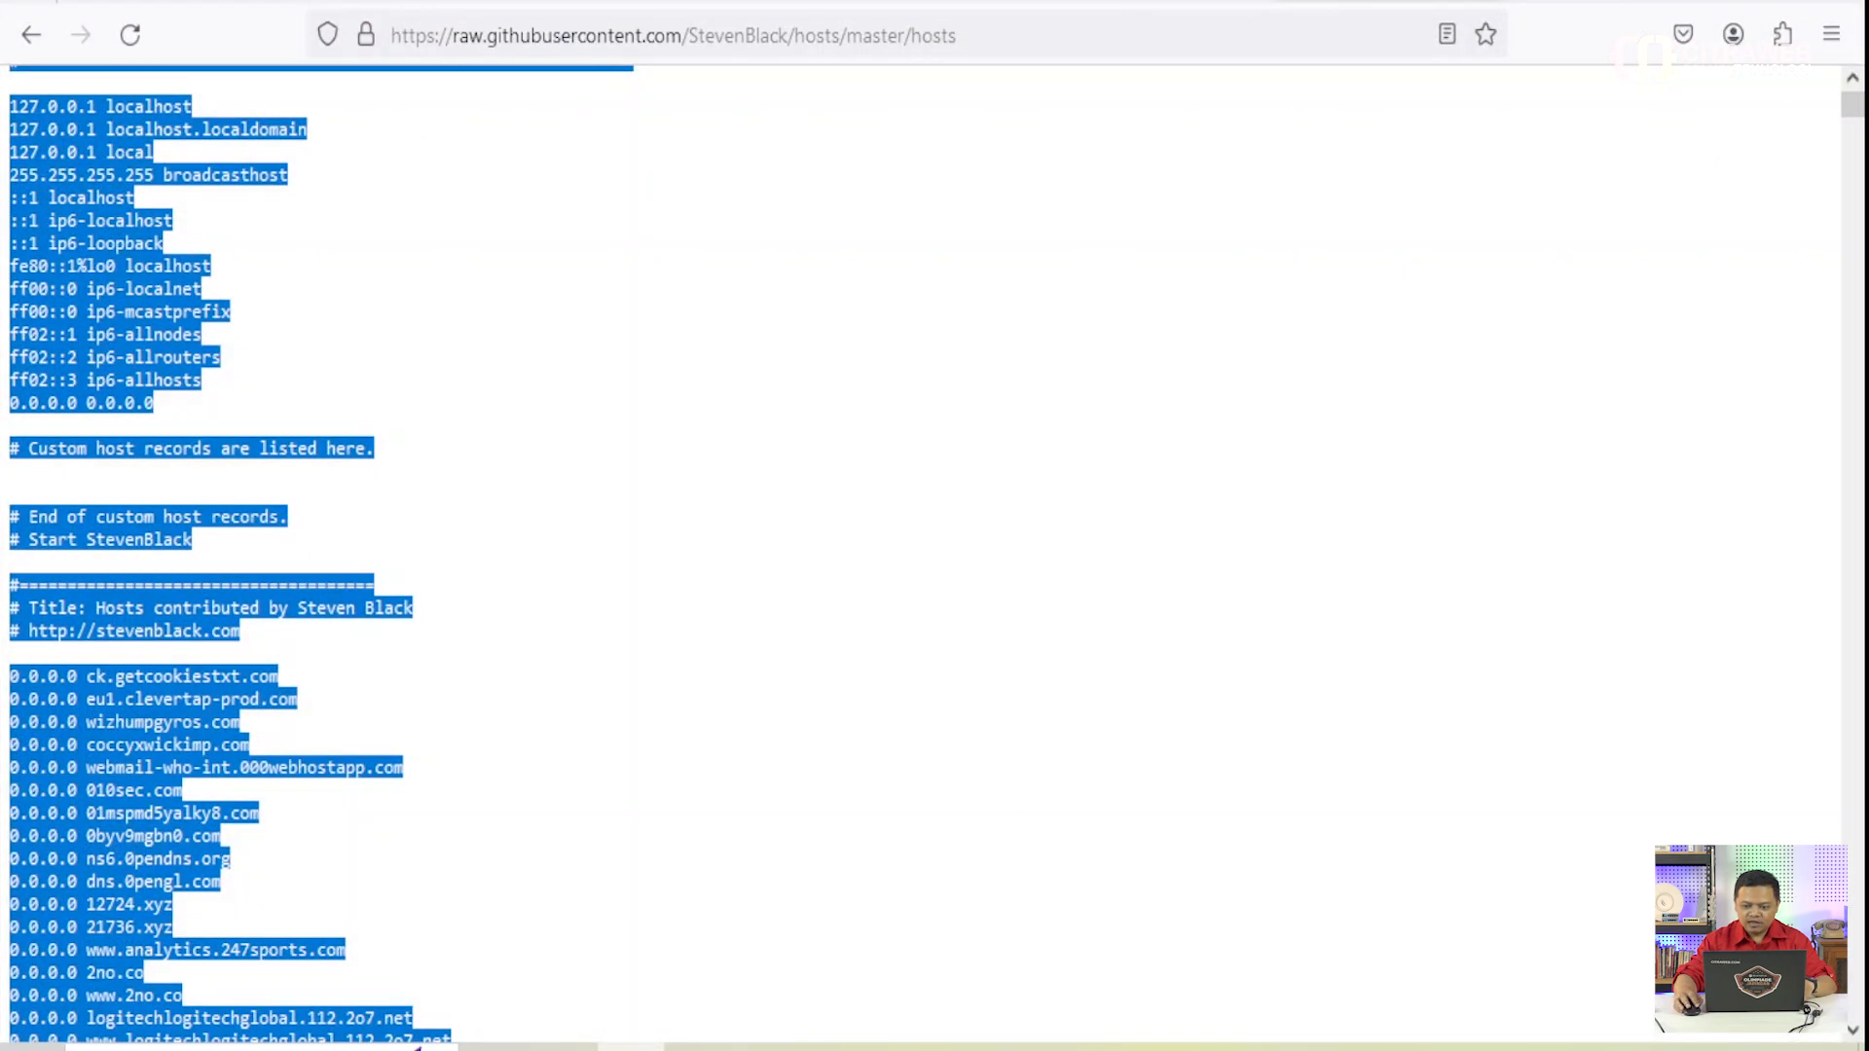
click(416, 1047)
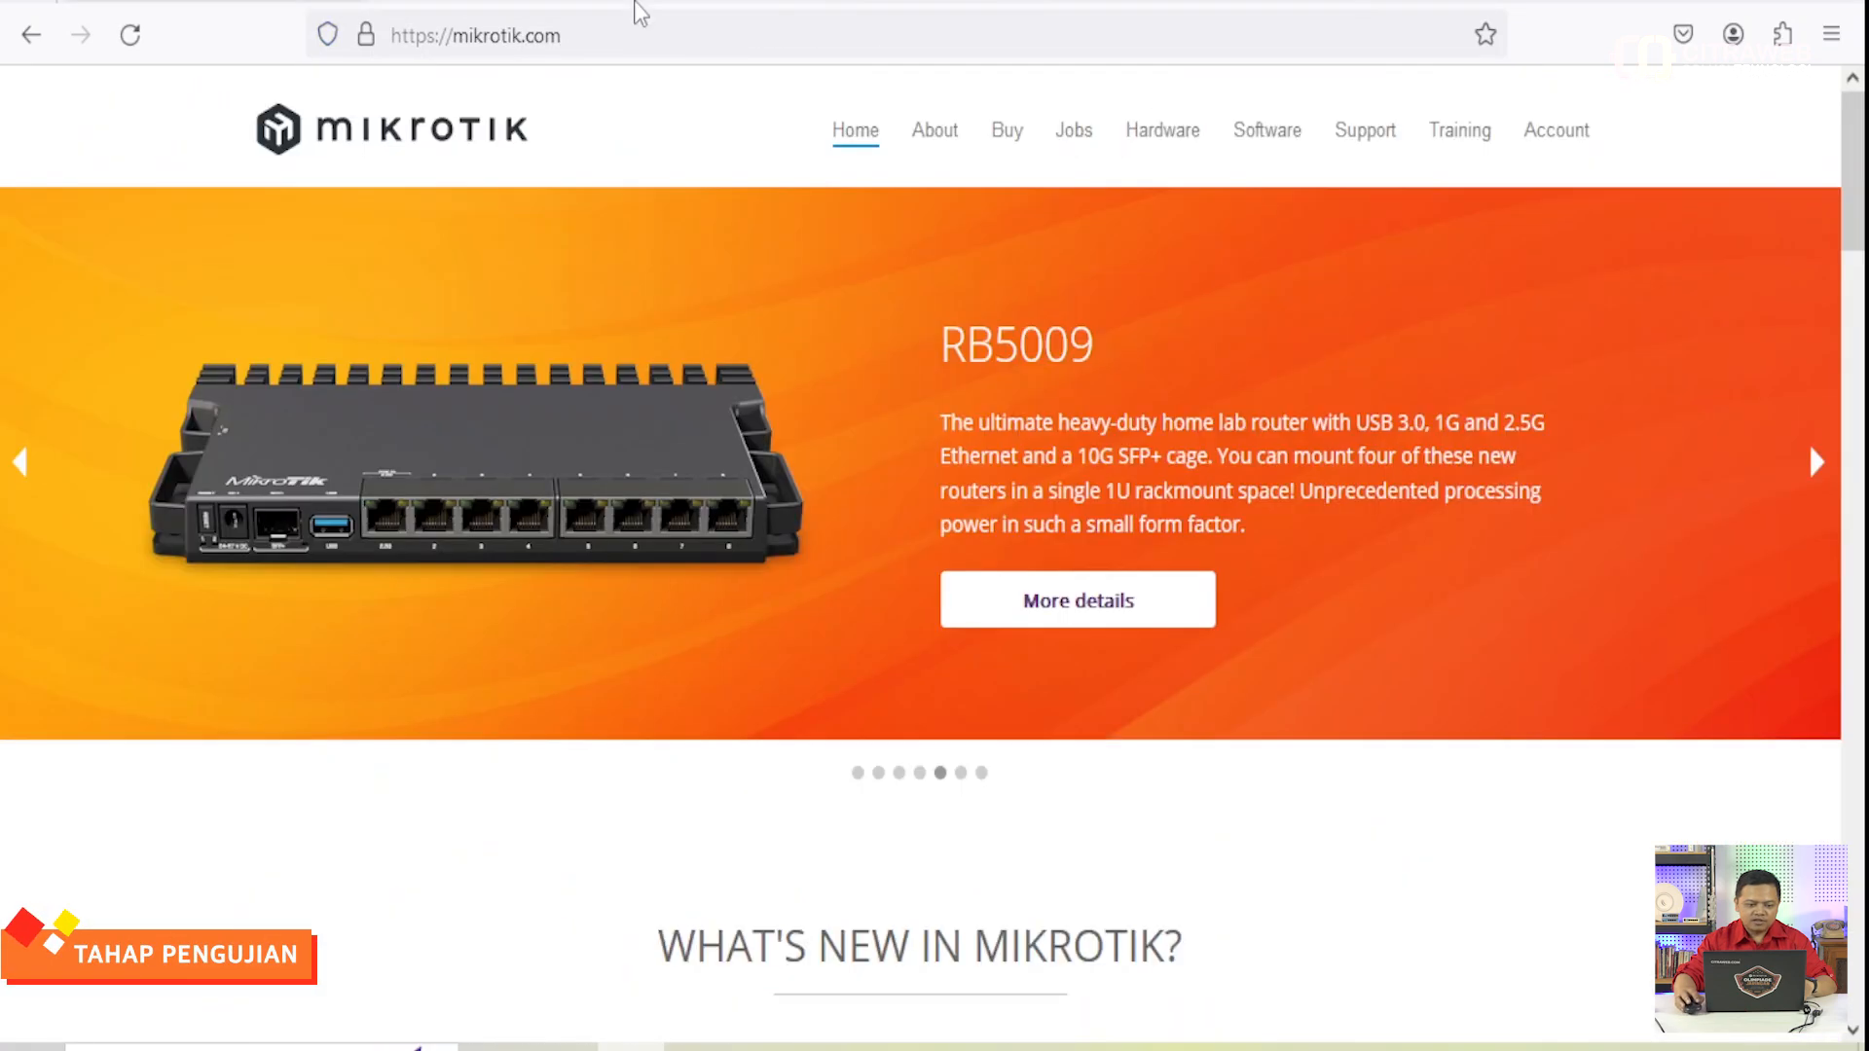
click(346, 2)
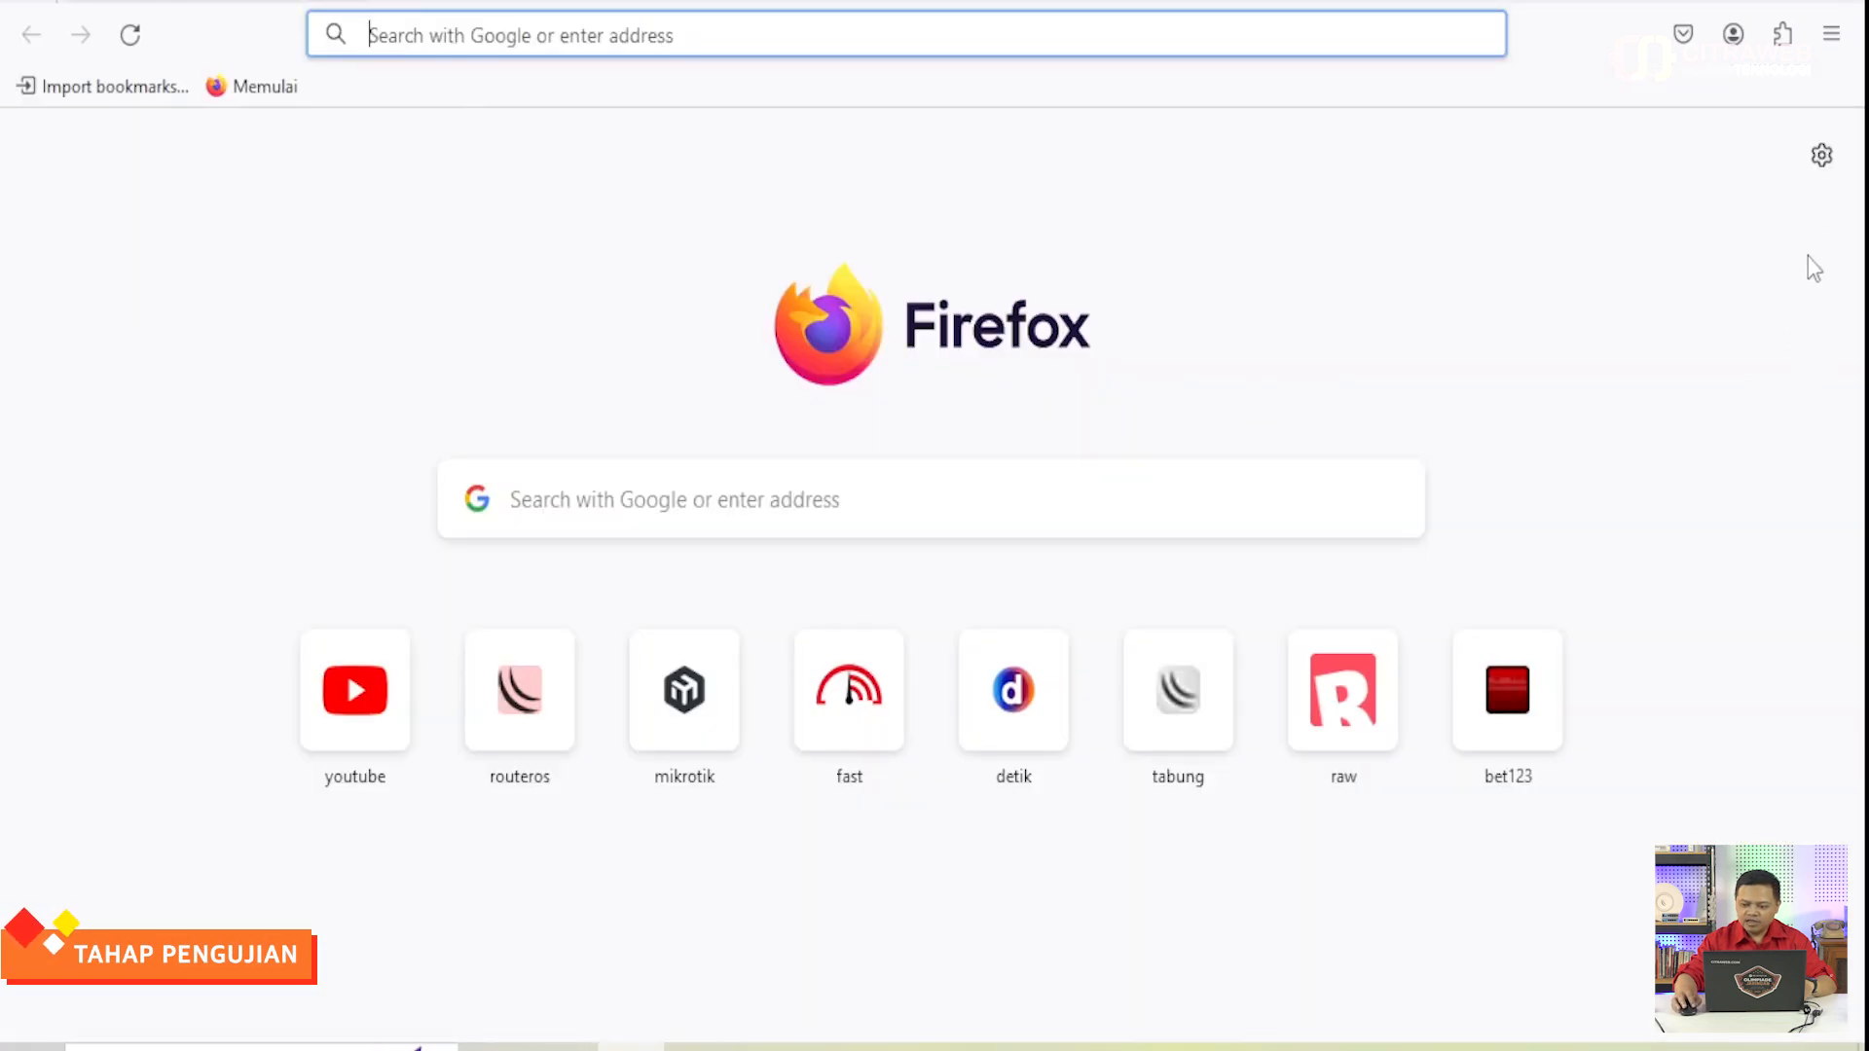
click(1821, 158)
click(1377, 647)
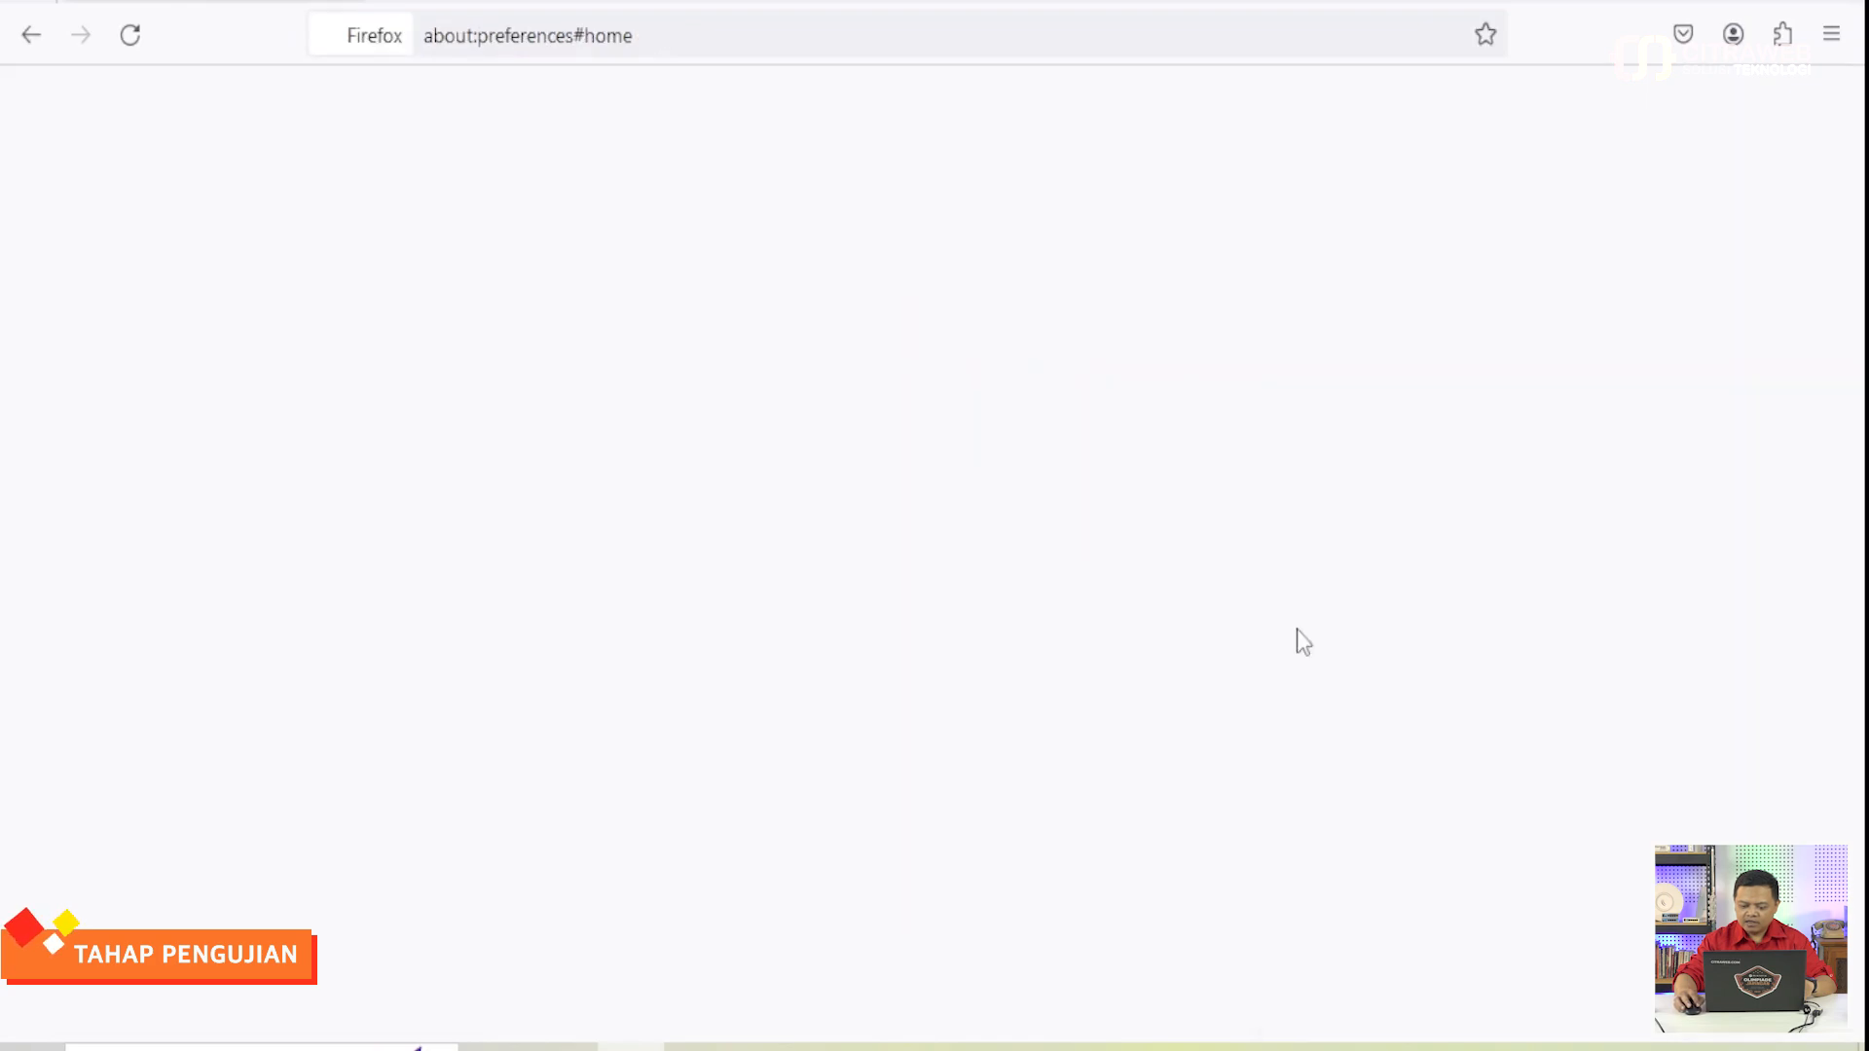
click(159, 457)
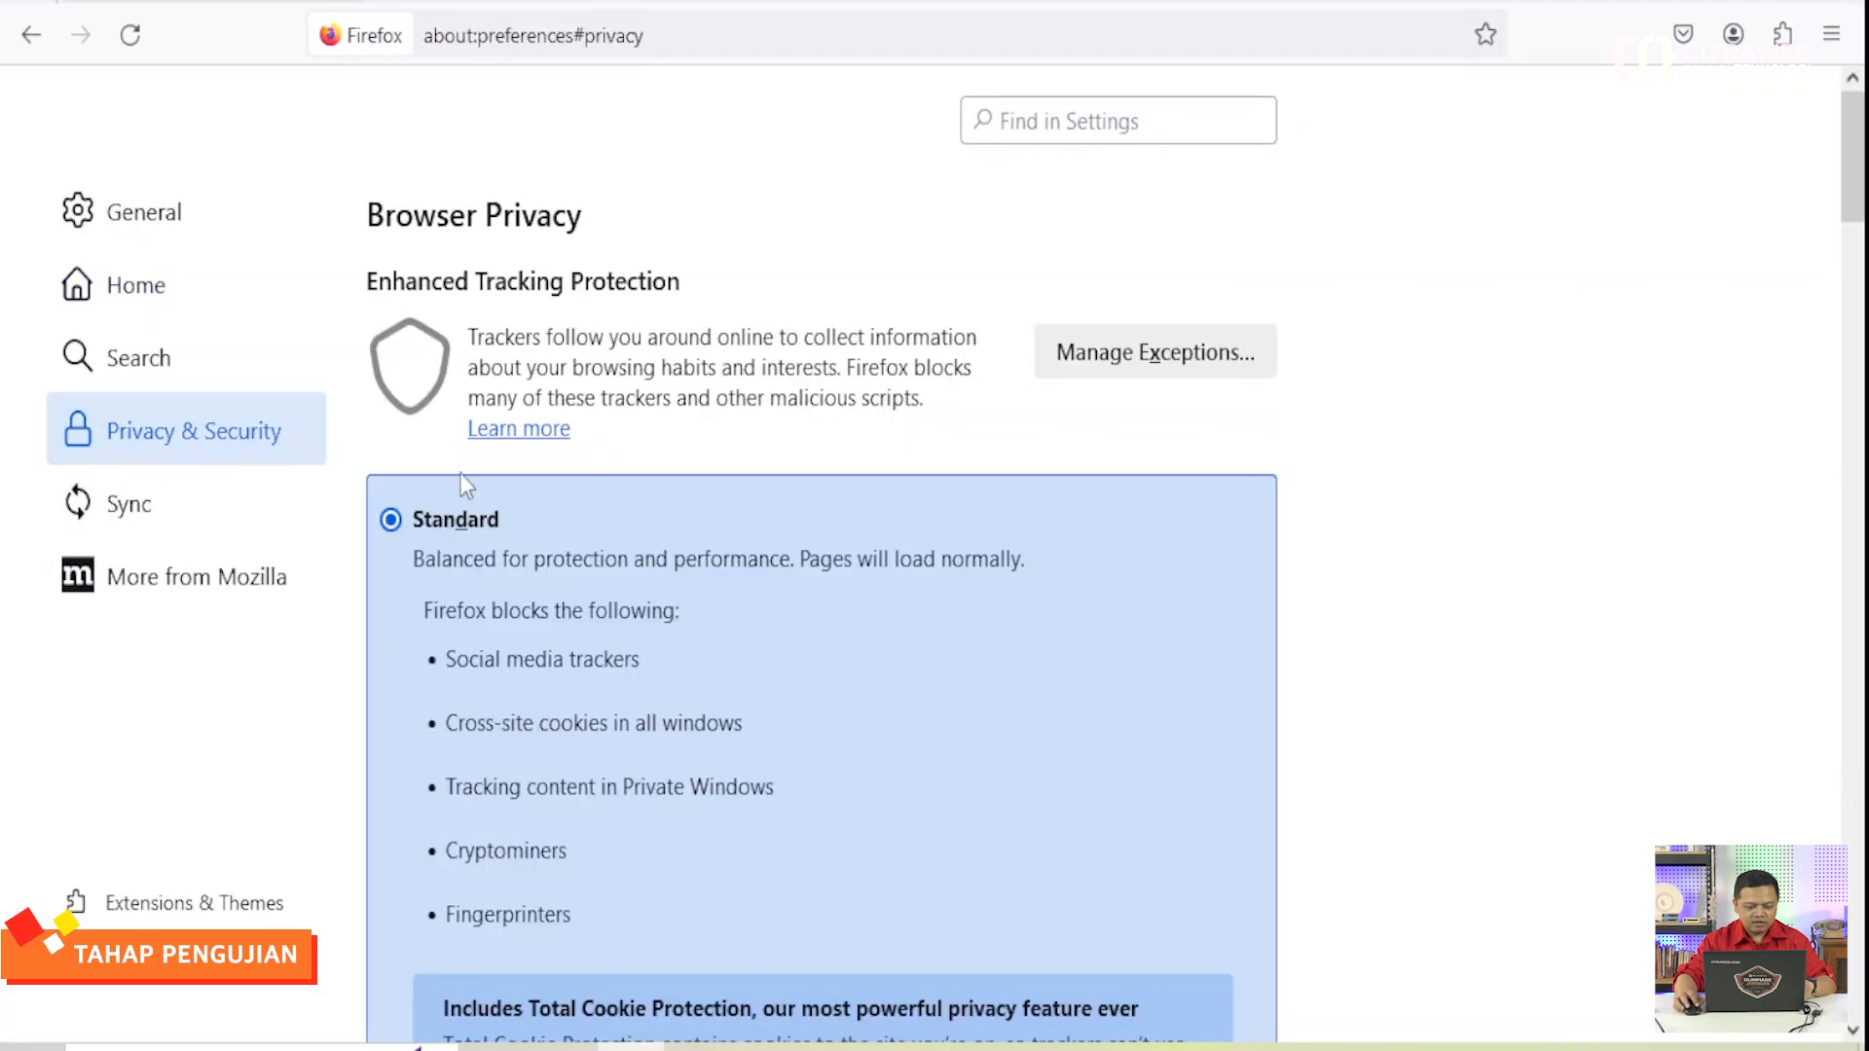
scroll(1069, 558, down, 10)
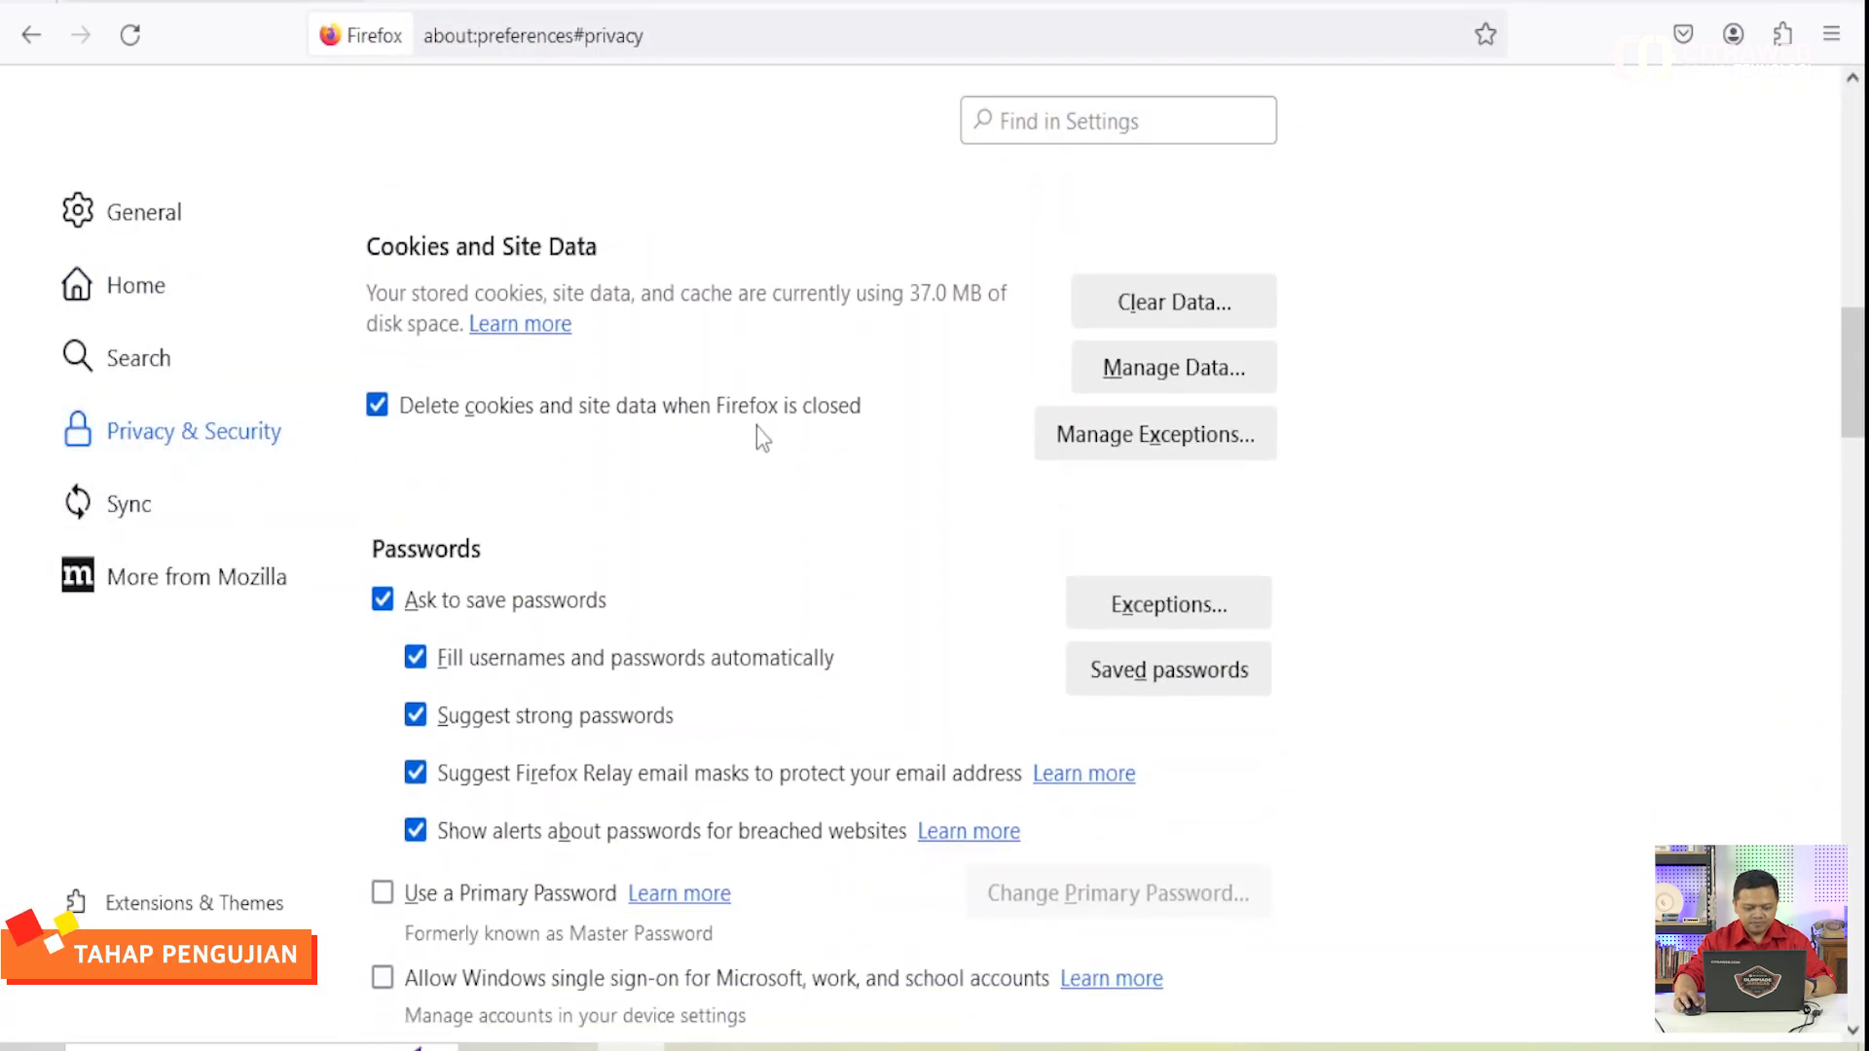
click(1163, 313)
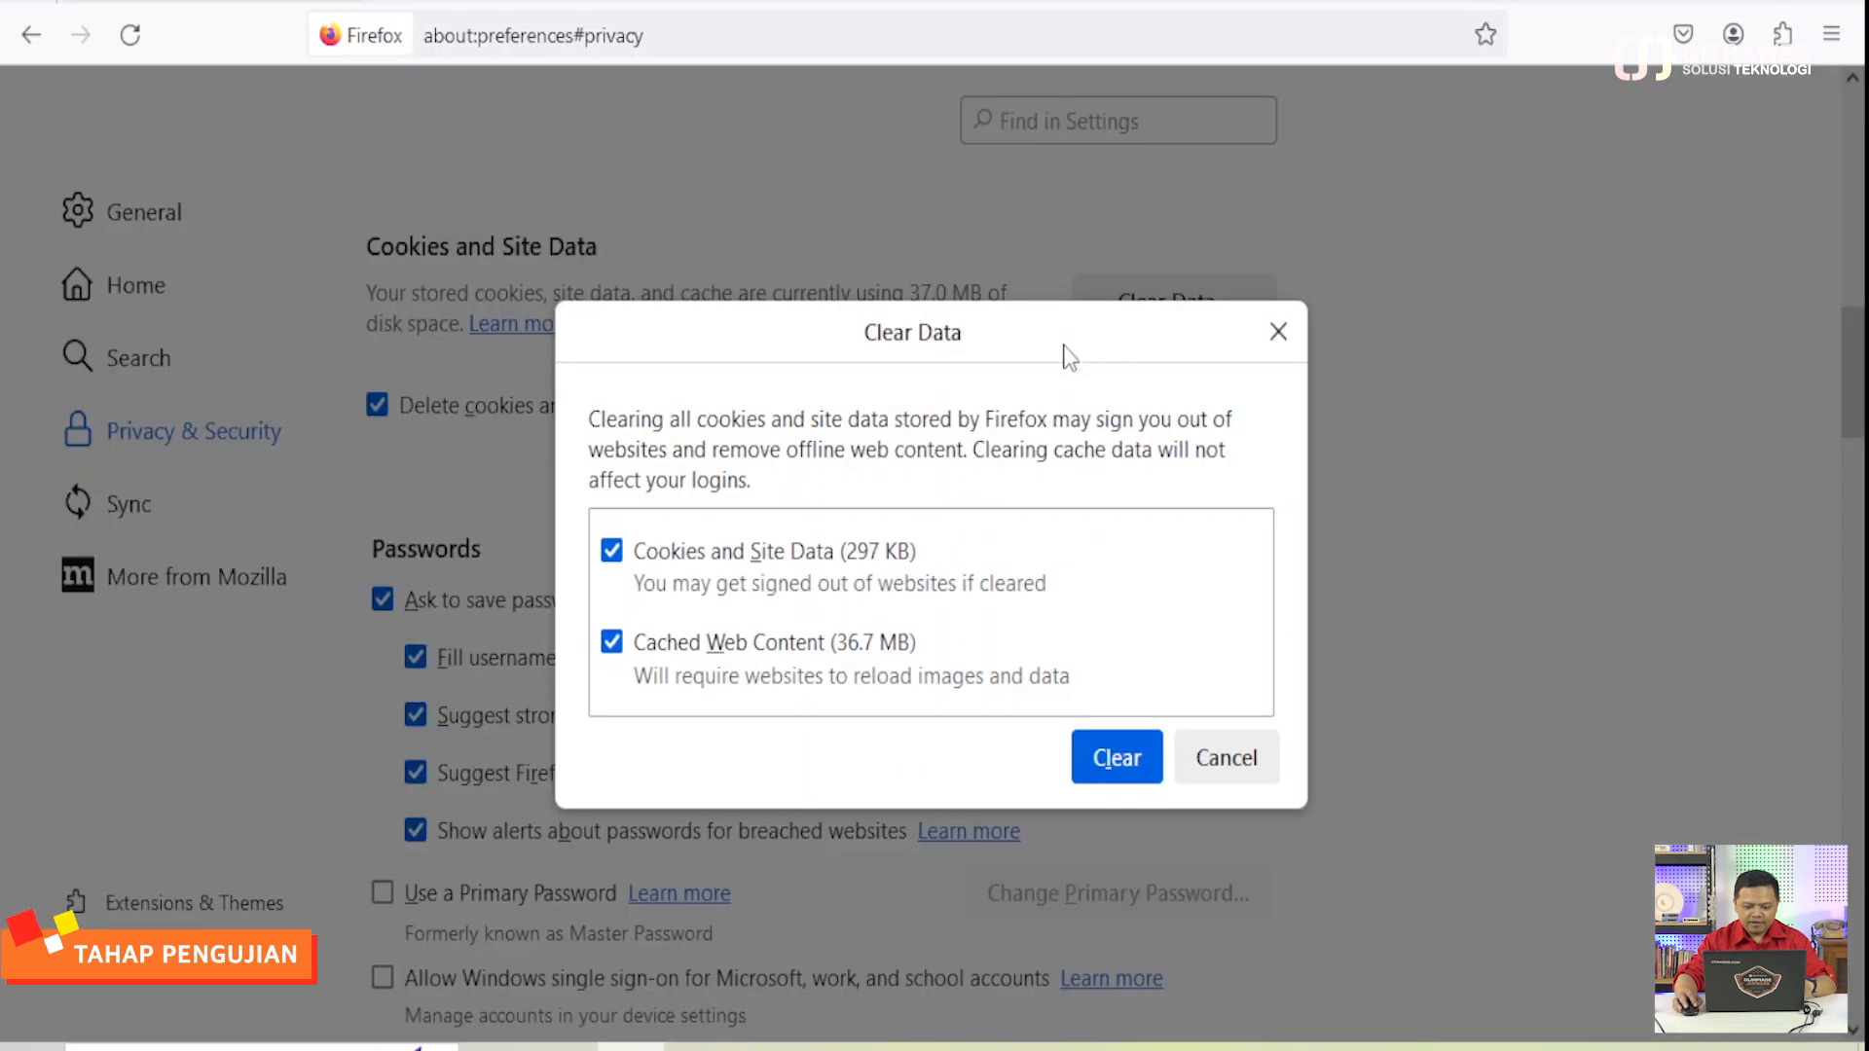
click(1117, 757)
click(1147, 541)
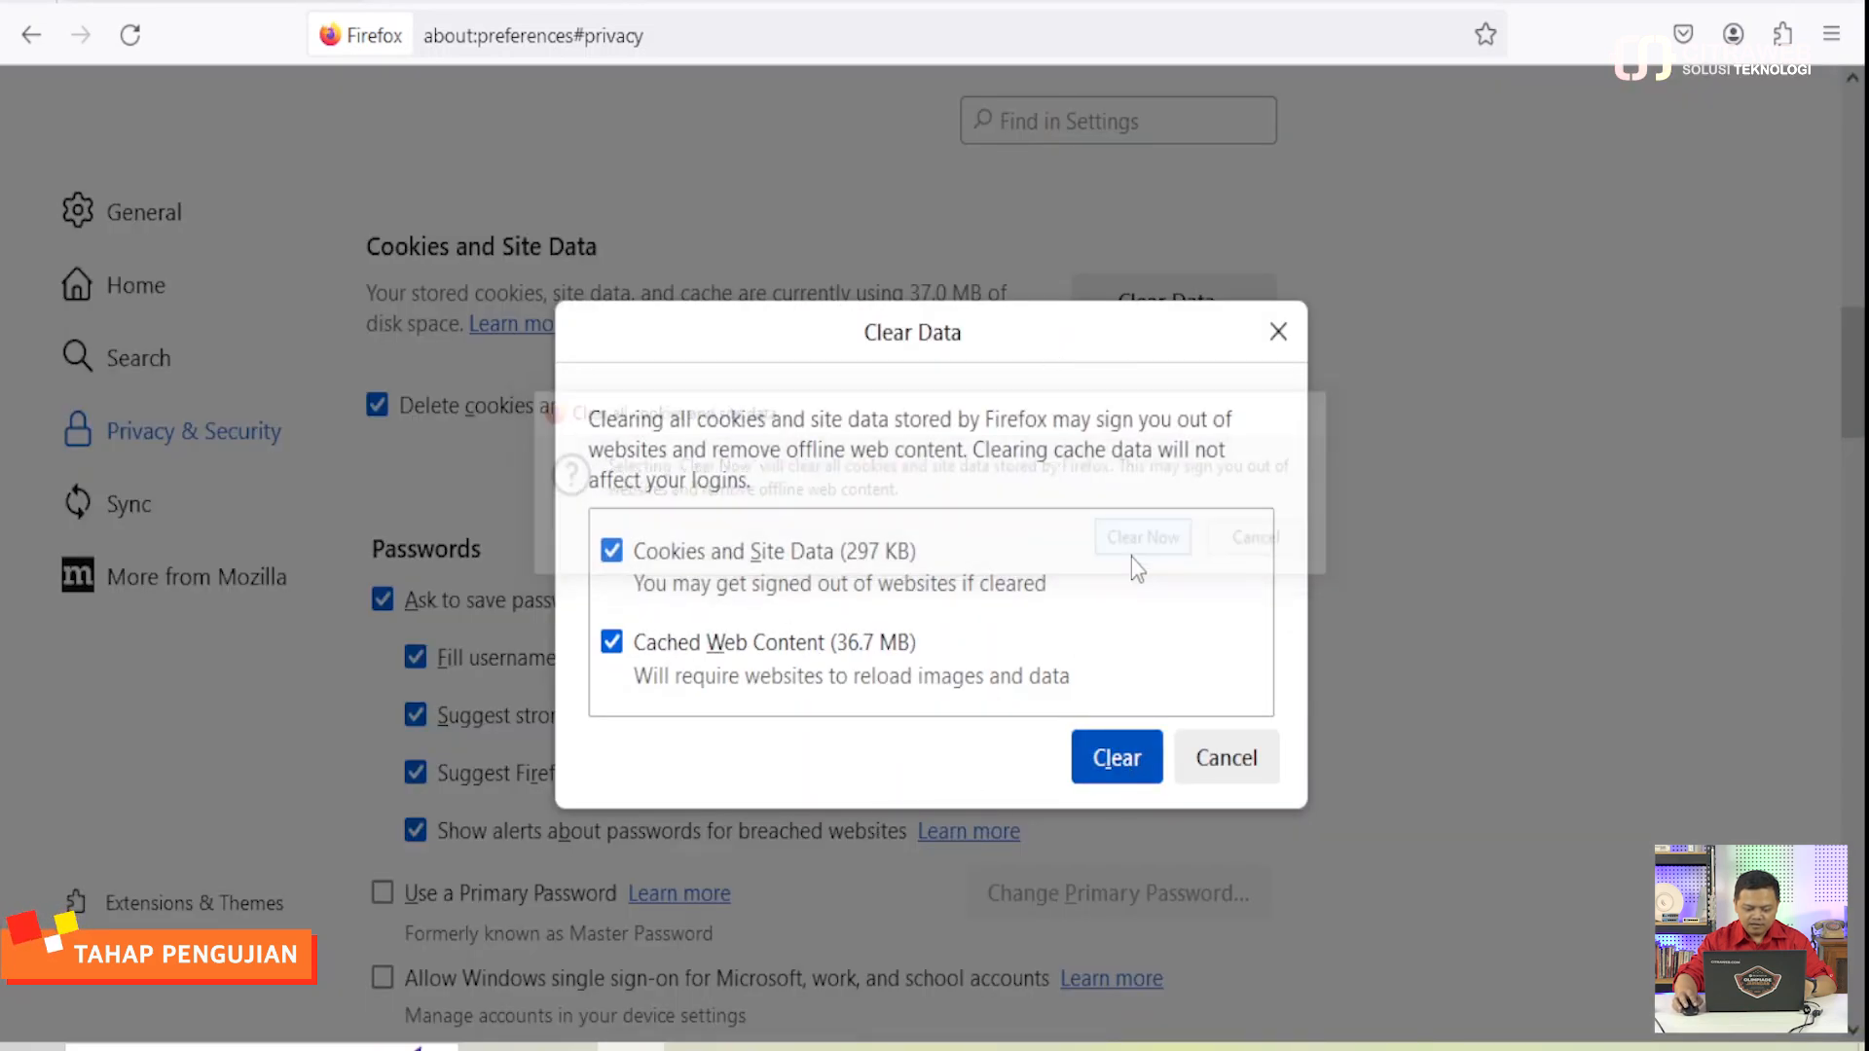
- Switch to WinBox, flush the router's DNS cache from the DNS settings, and close the cache window
mouse_move(893, 1032)
click(973, 939)
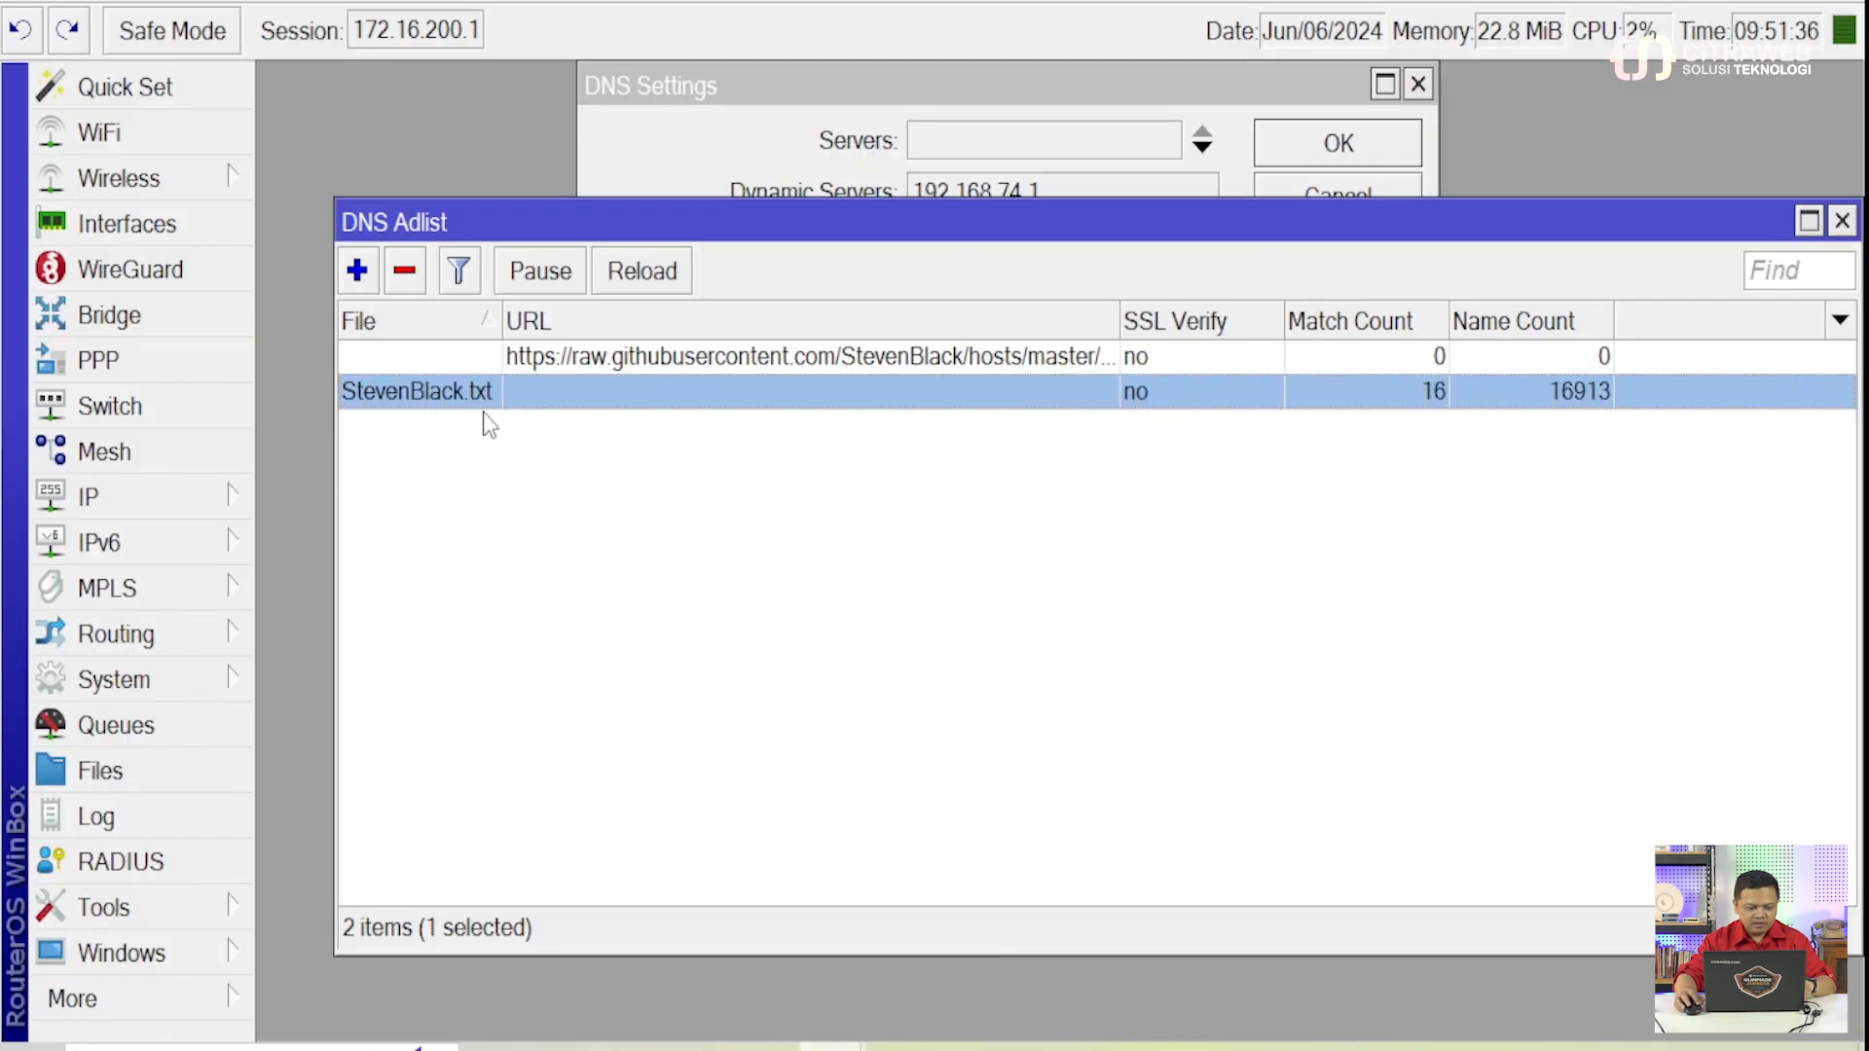
click(195, 491)
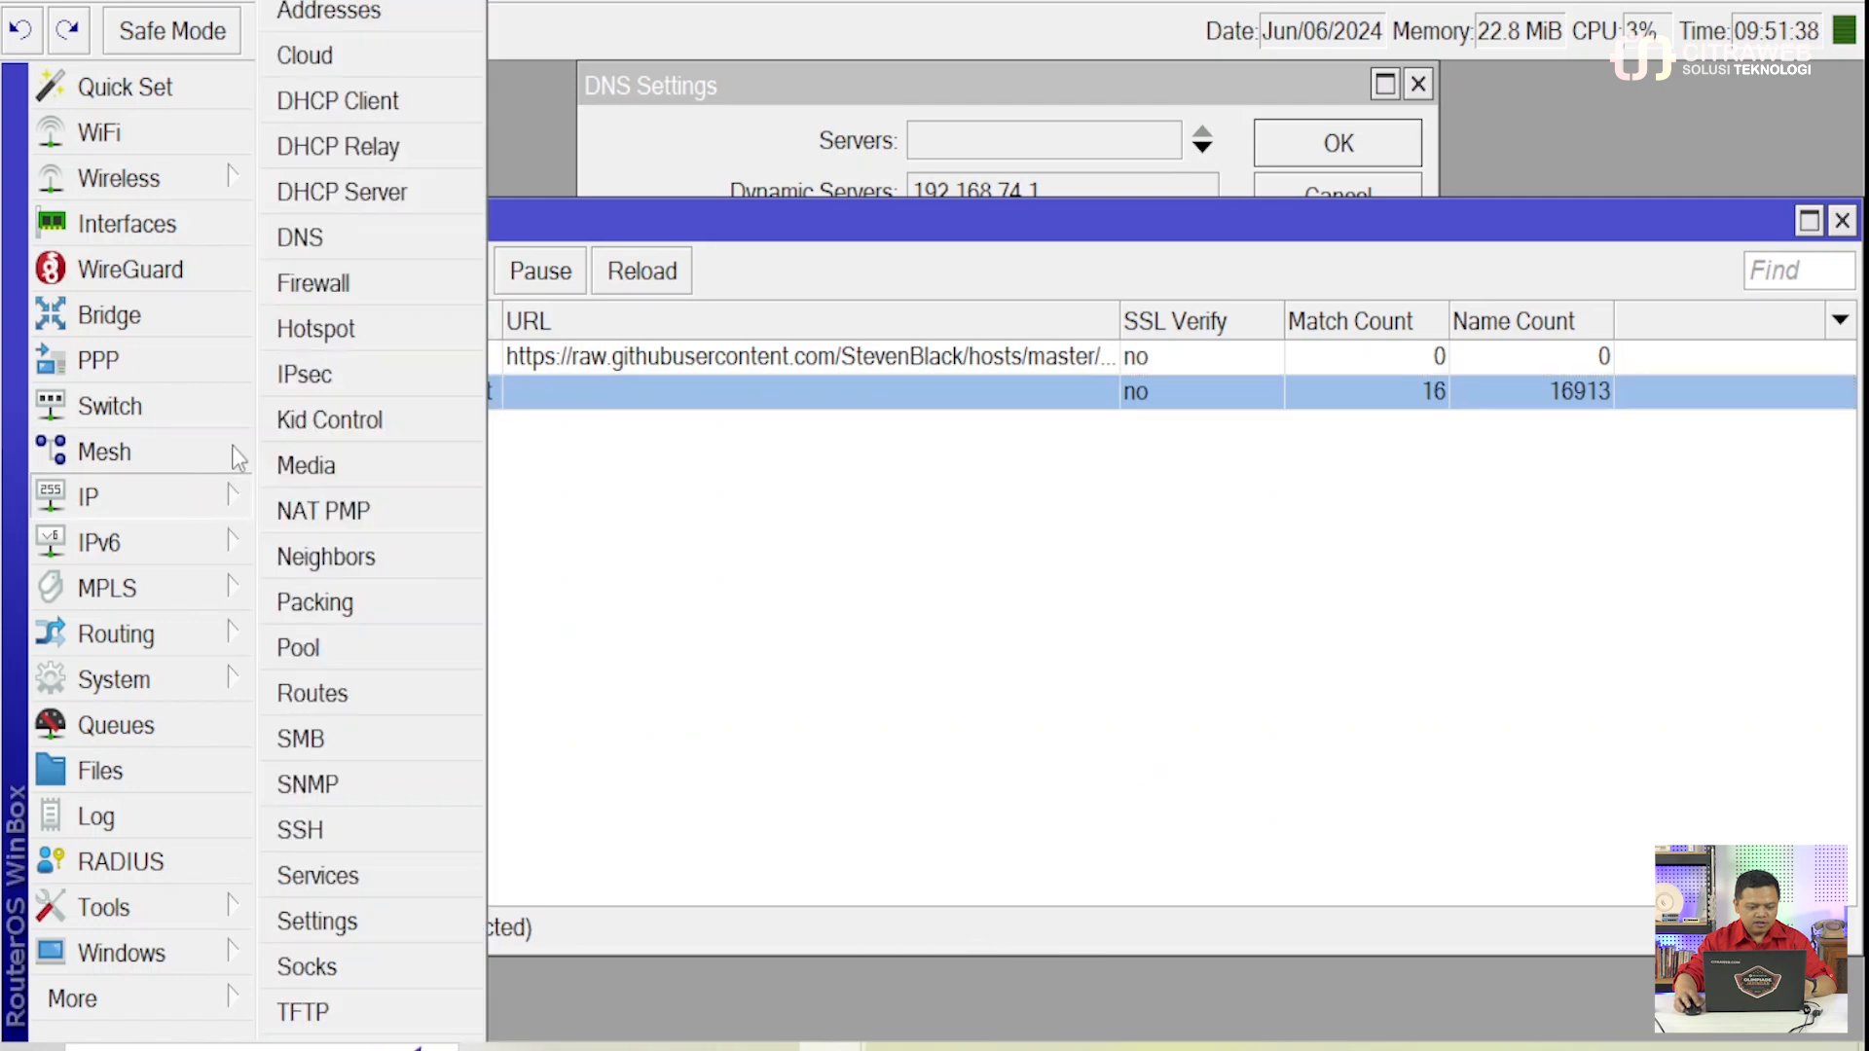
click(308, 243)
click(1320, 367)
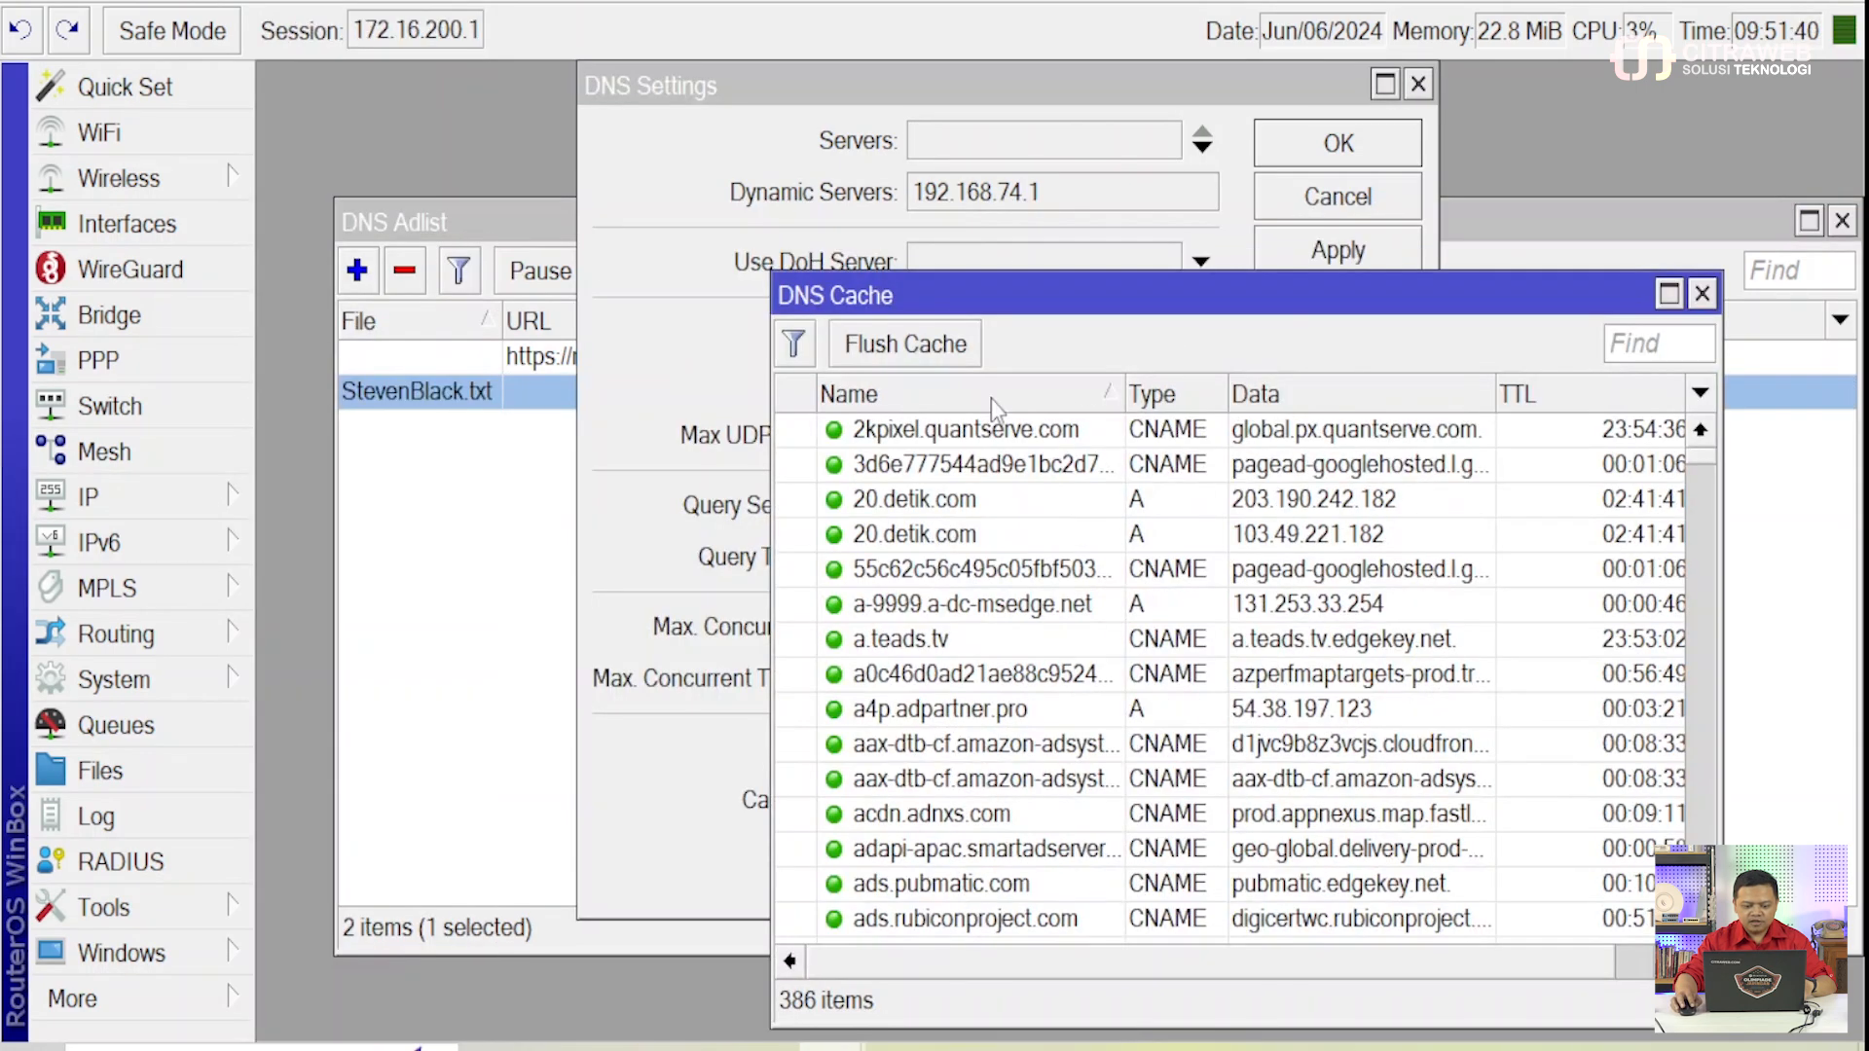
click(970, 604)
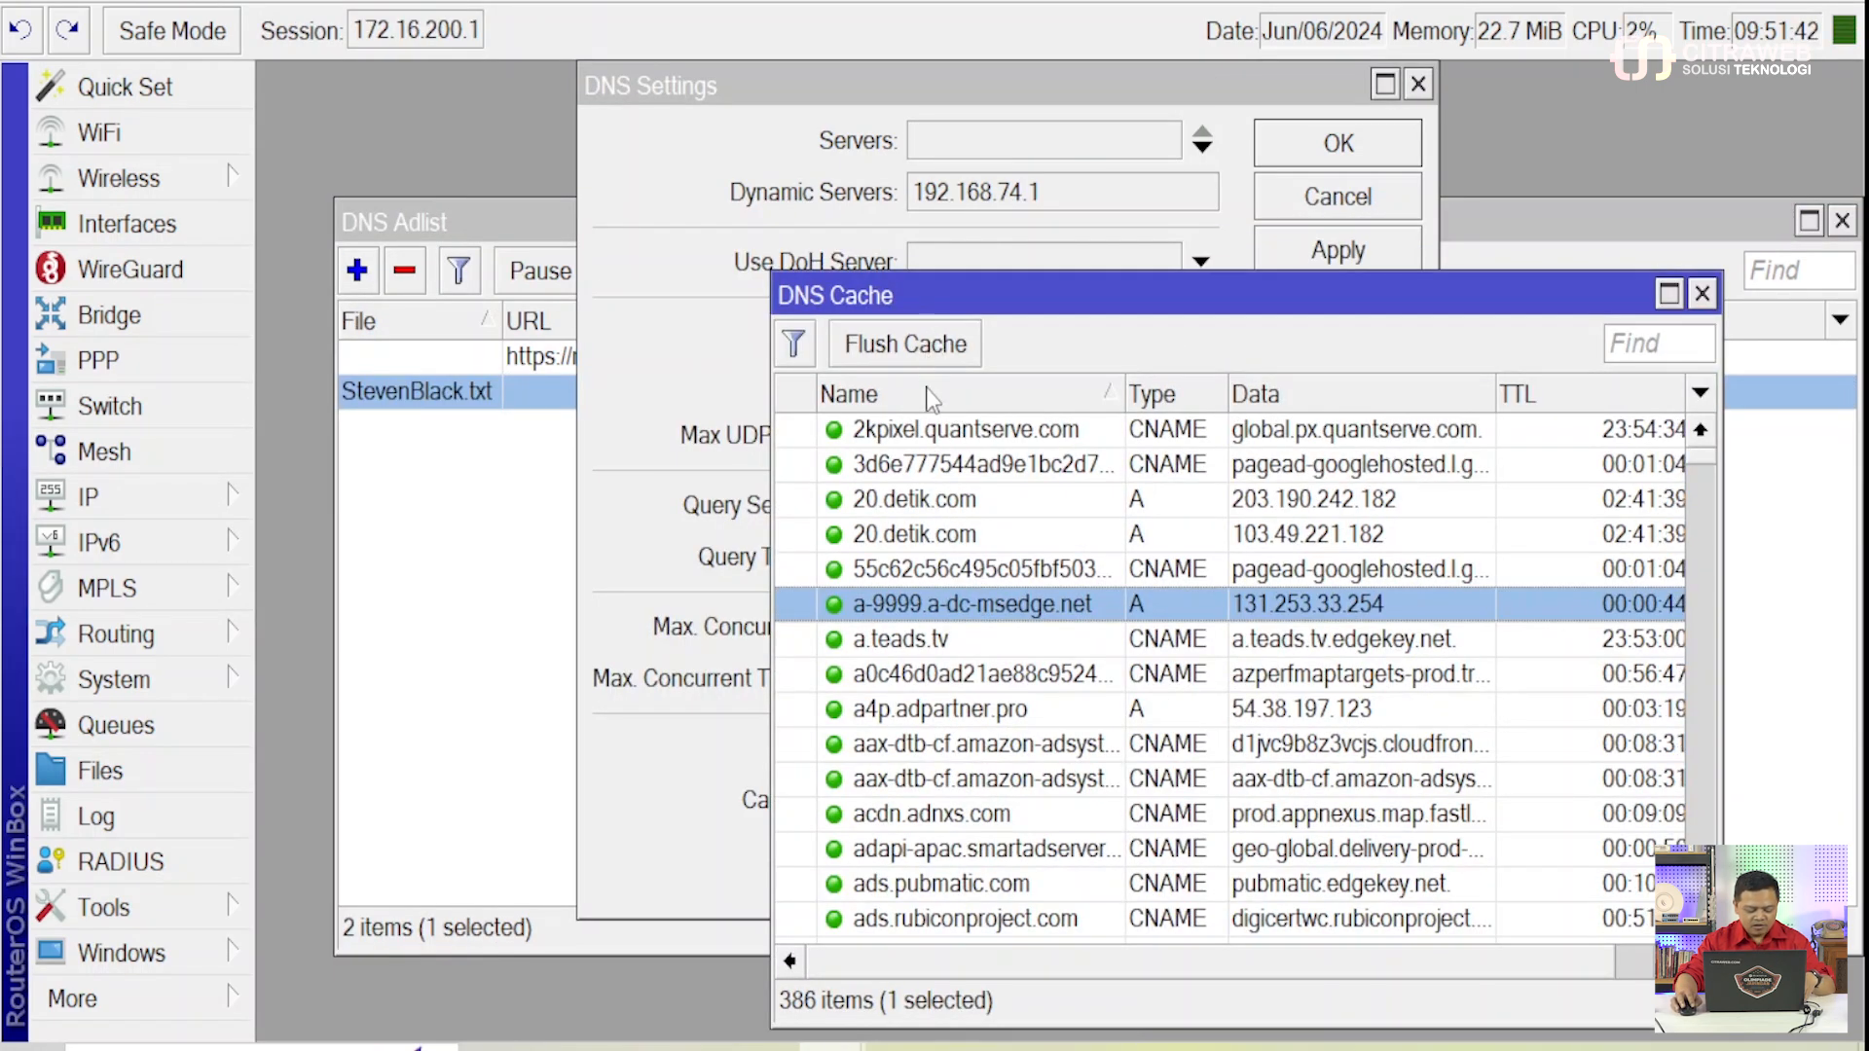
key(ctrl+a)
click(905, 355)
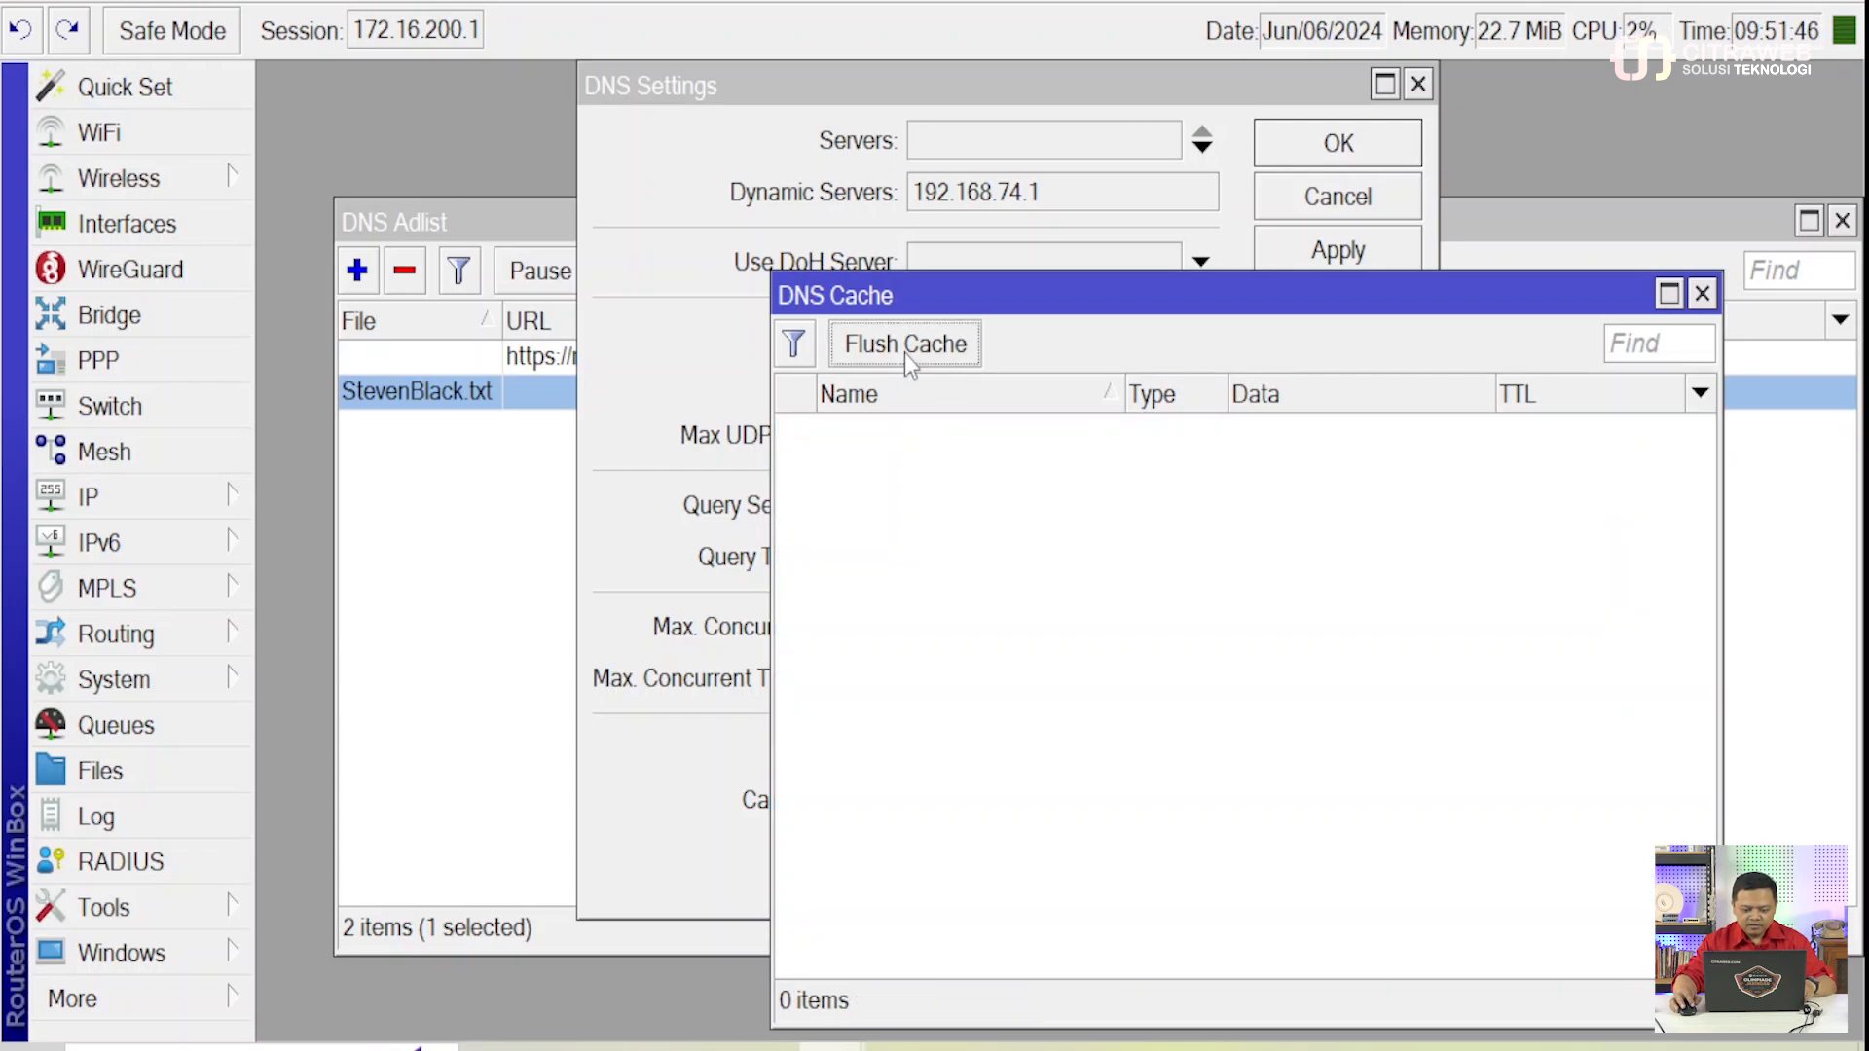
click(1702, 293)
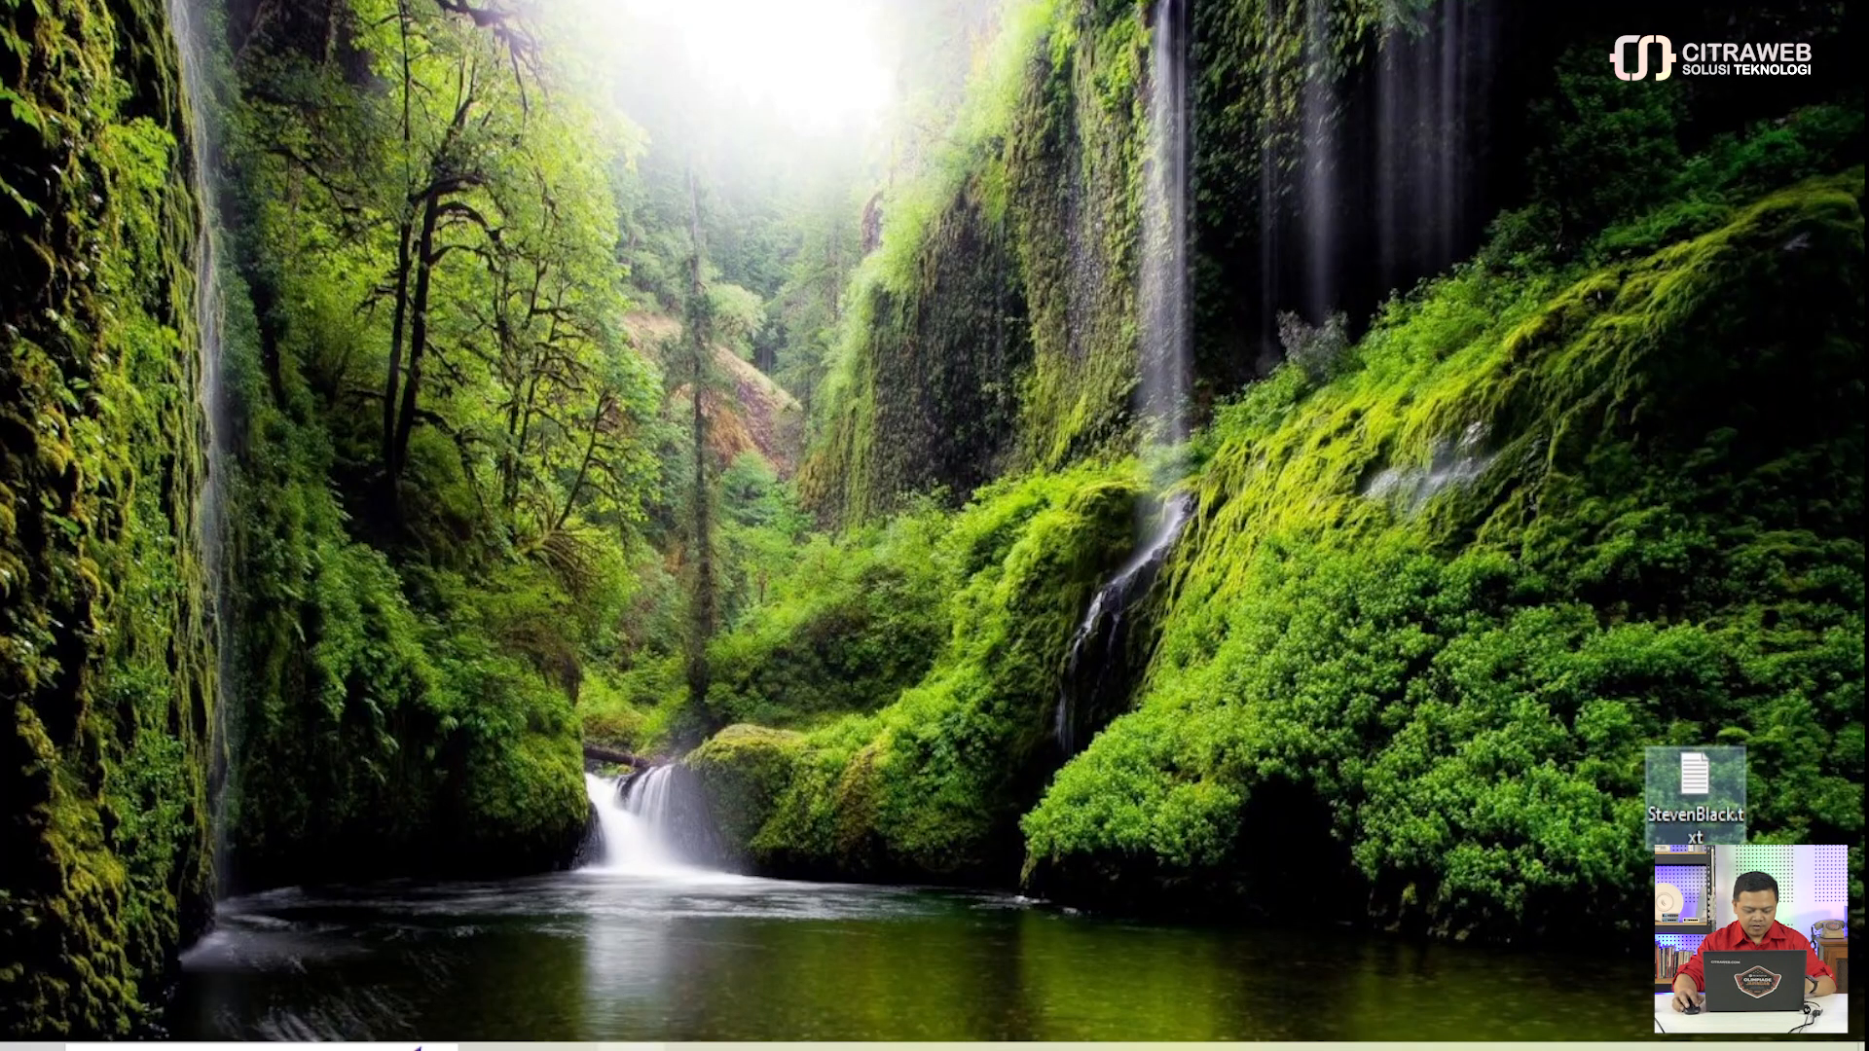
- Reopen Firefox and load detik.com to test the ad blocking
click(634, 1048)
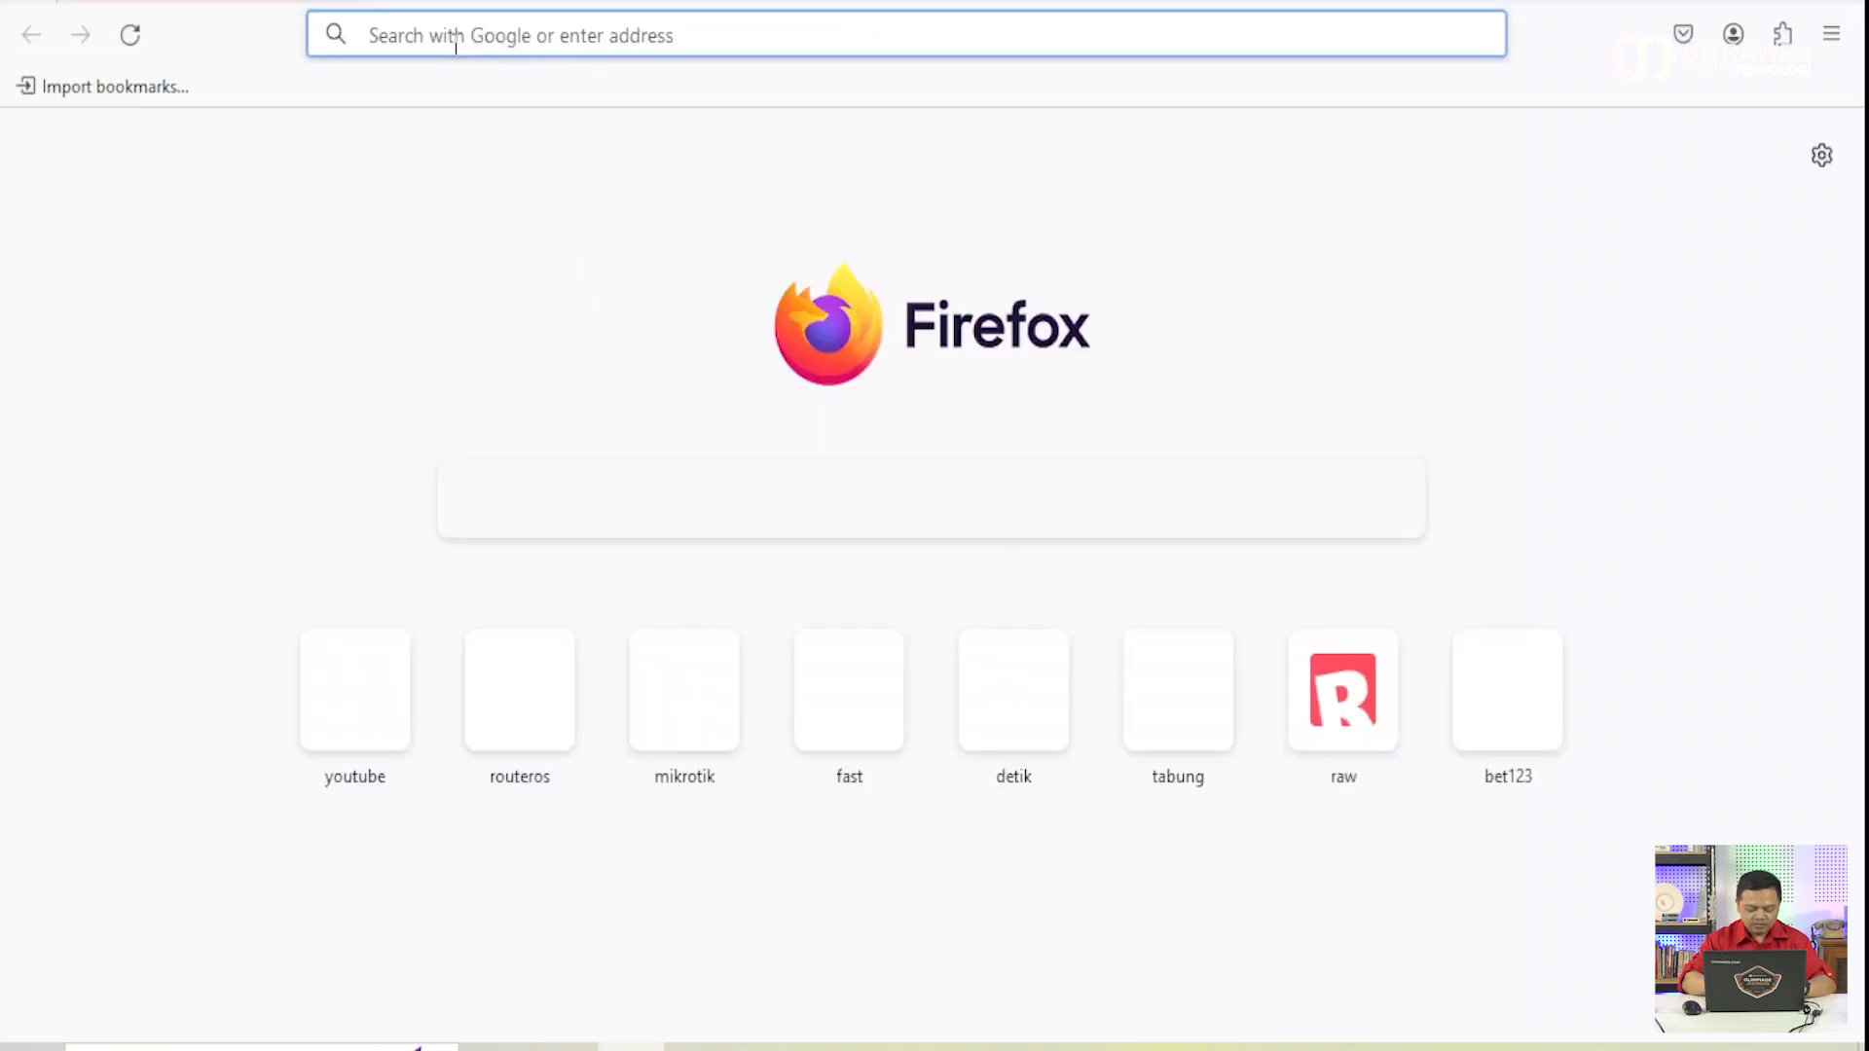
text(detik.com/)
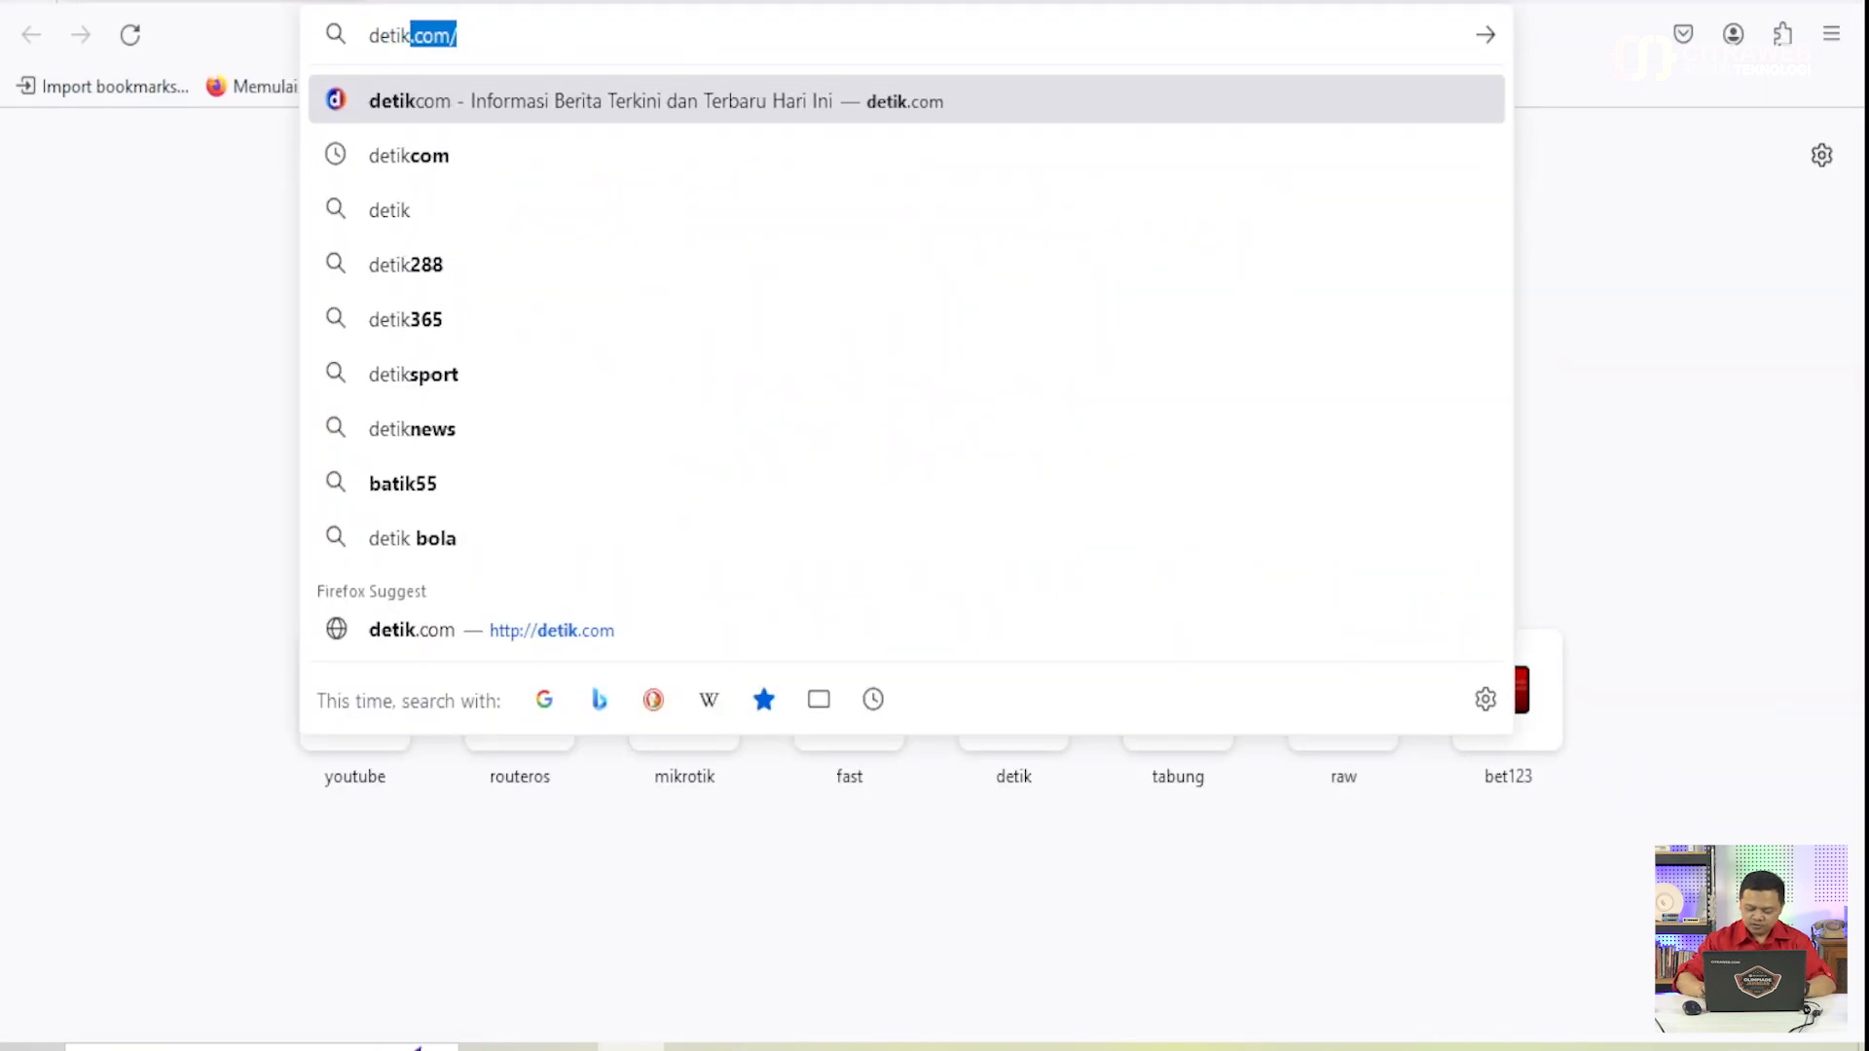
key(Return)
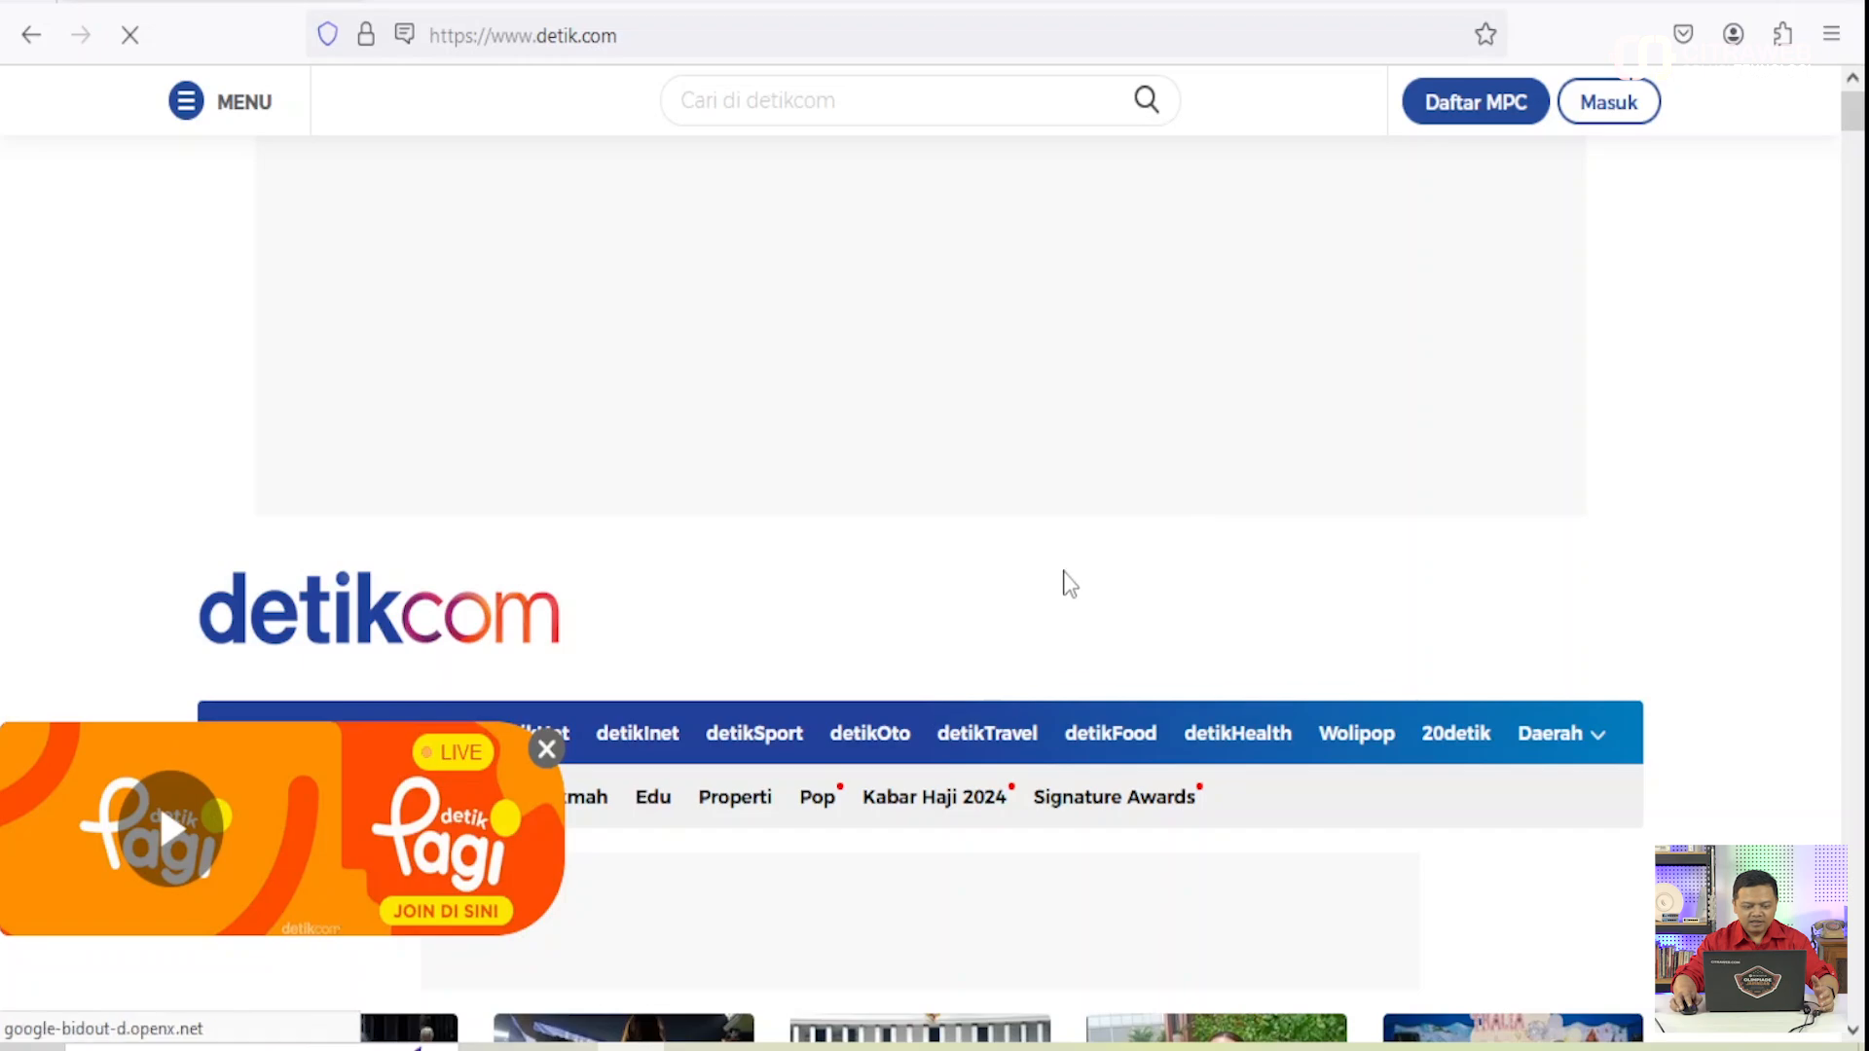
- Examine the banner and sidebar ad areas of the detik.com home page for blocked advertisements
scroll(1064, 580, down, 4)
scroll(1066, 584, down, 6)
scroll(1066, 584, up, 10)
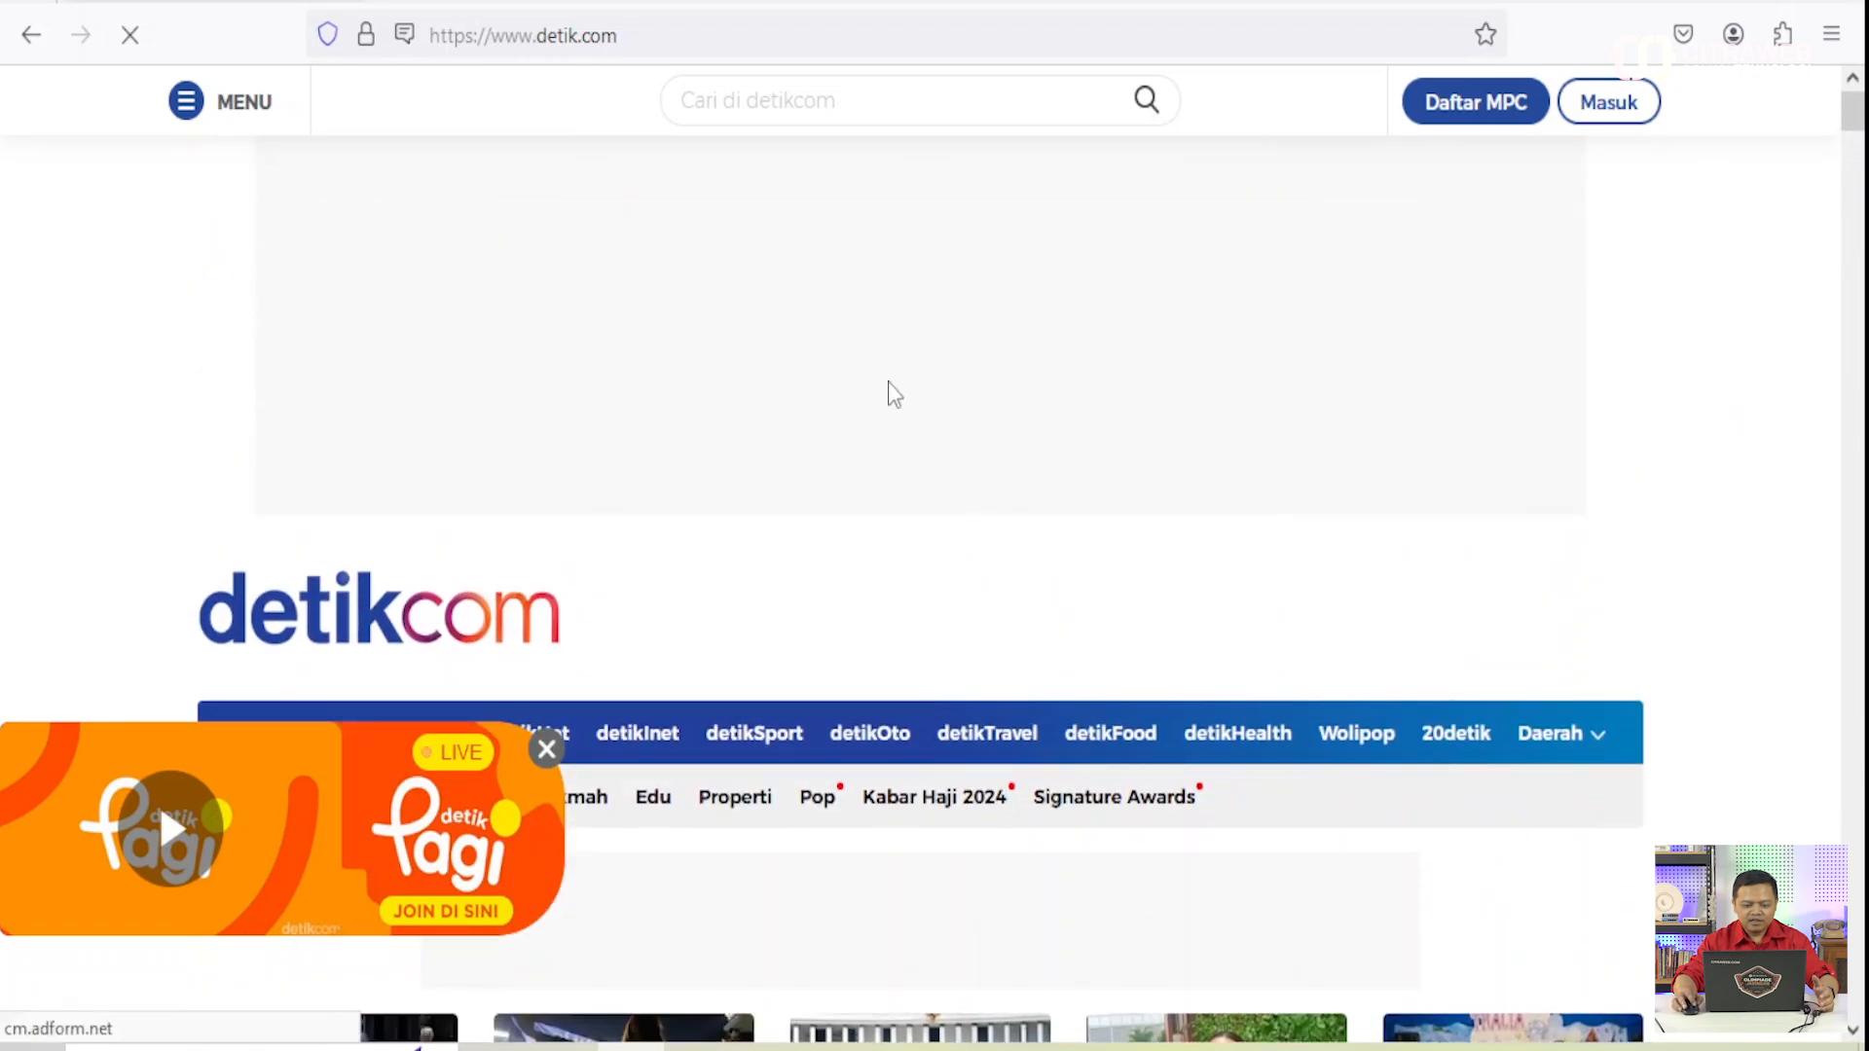
scroll(989, 526, down, 5)
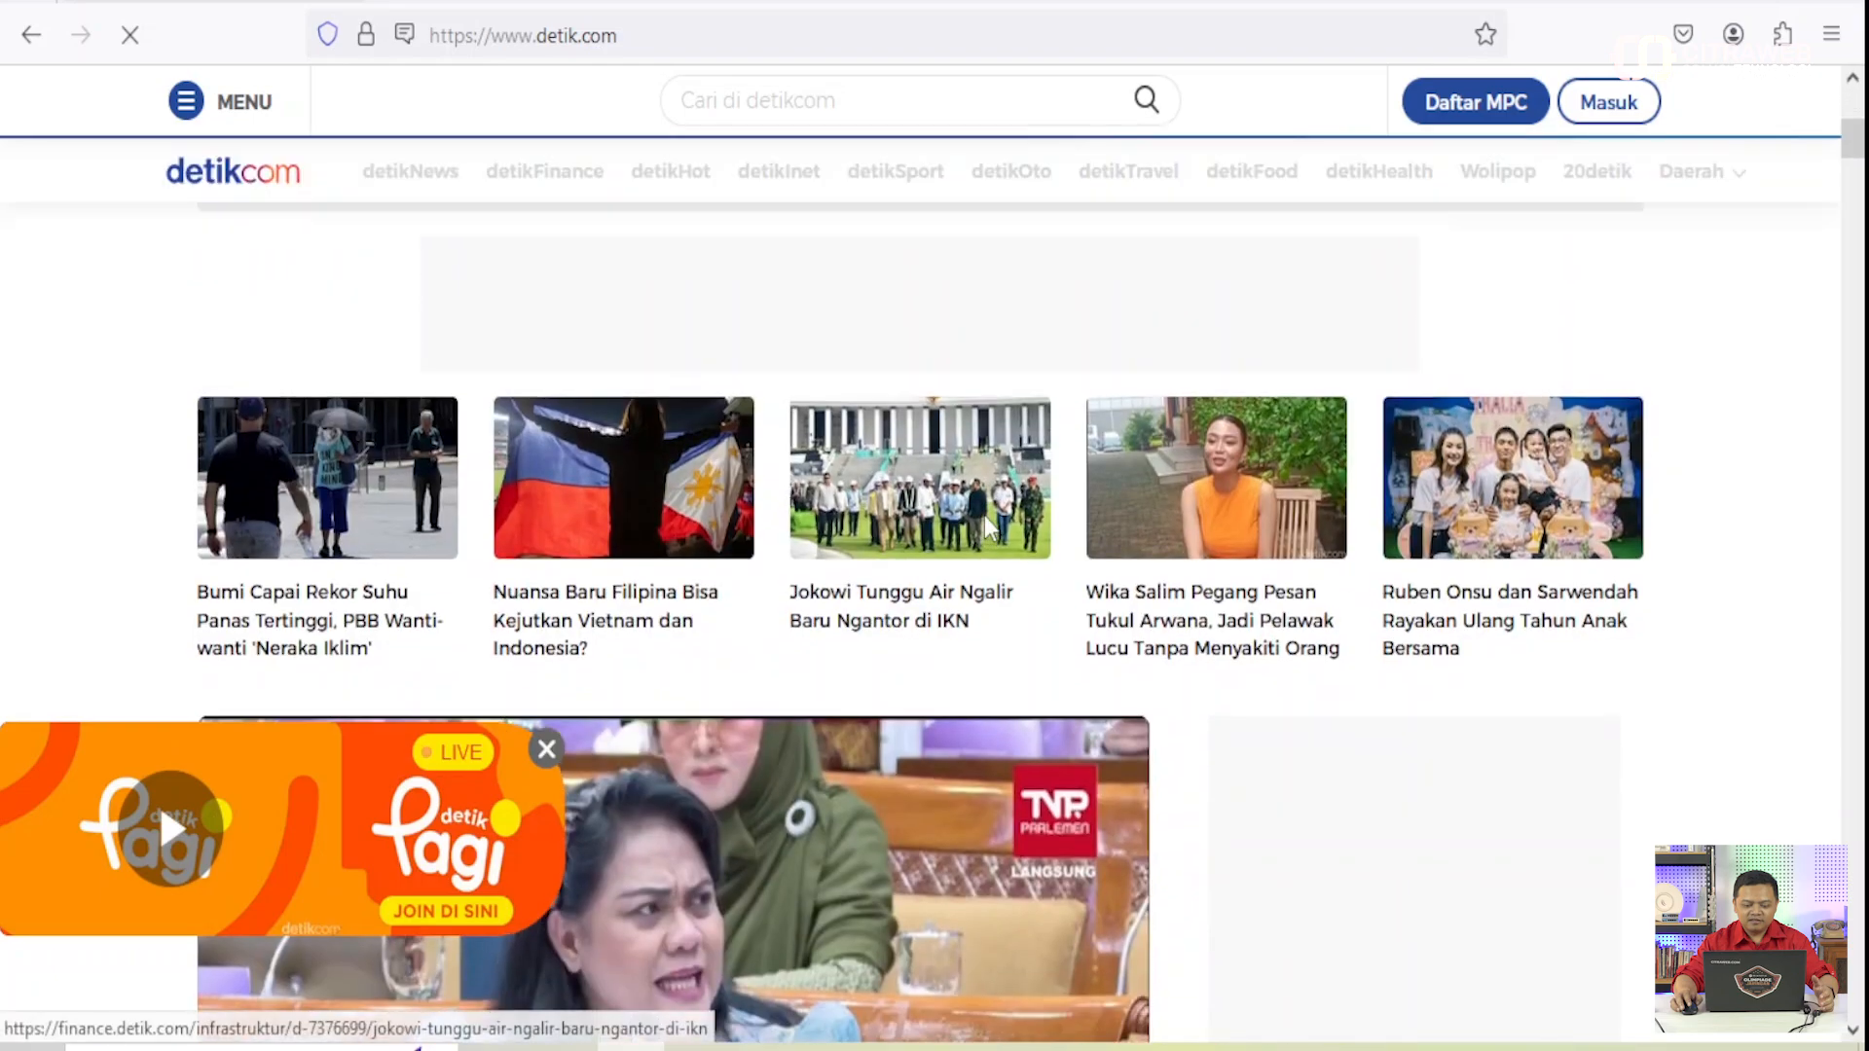
scroll(989, 525, up, 6)
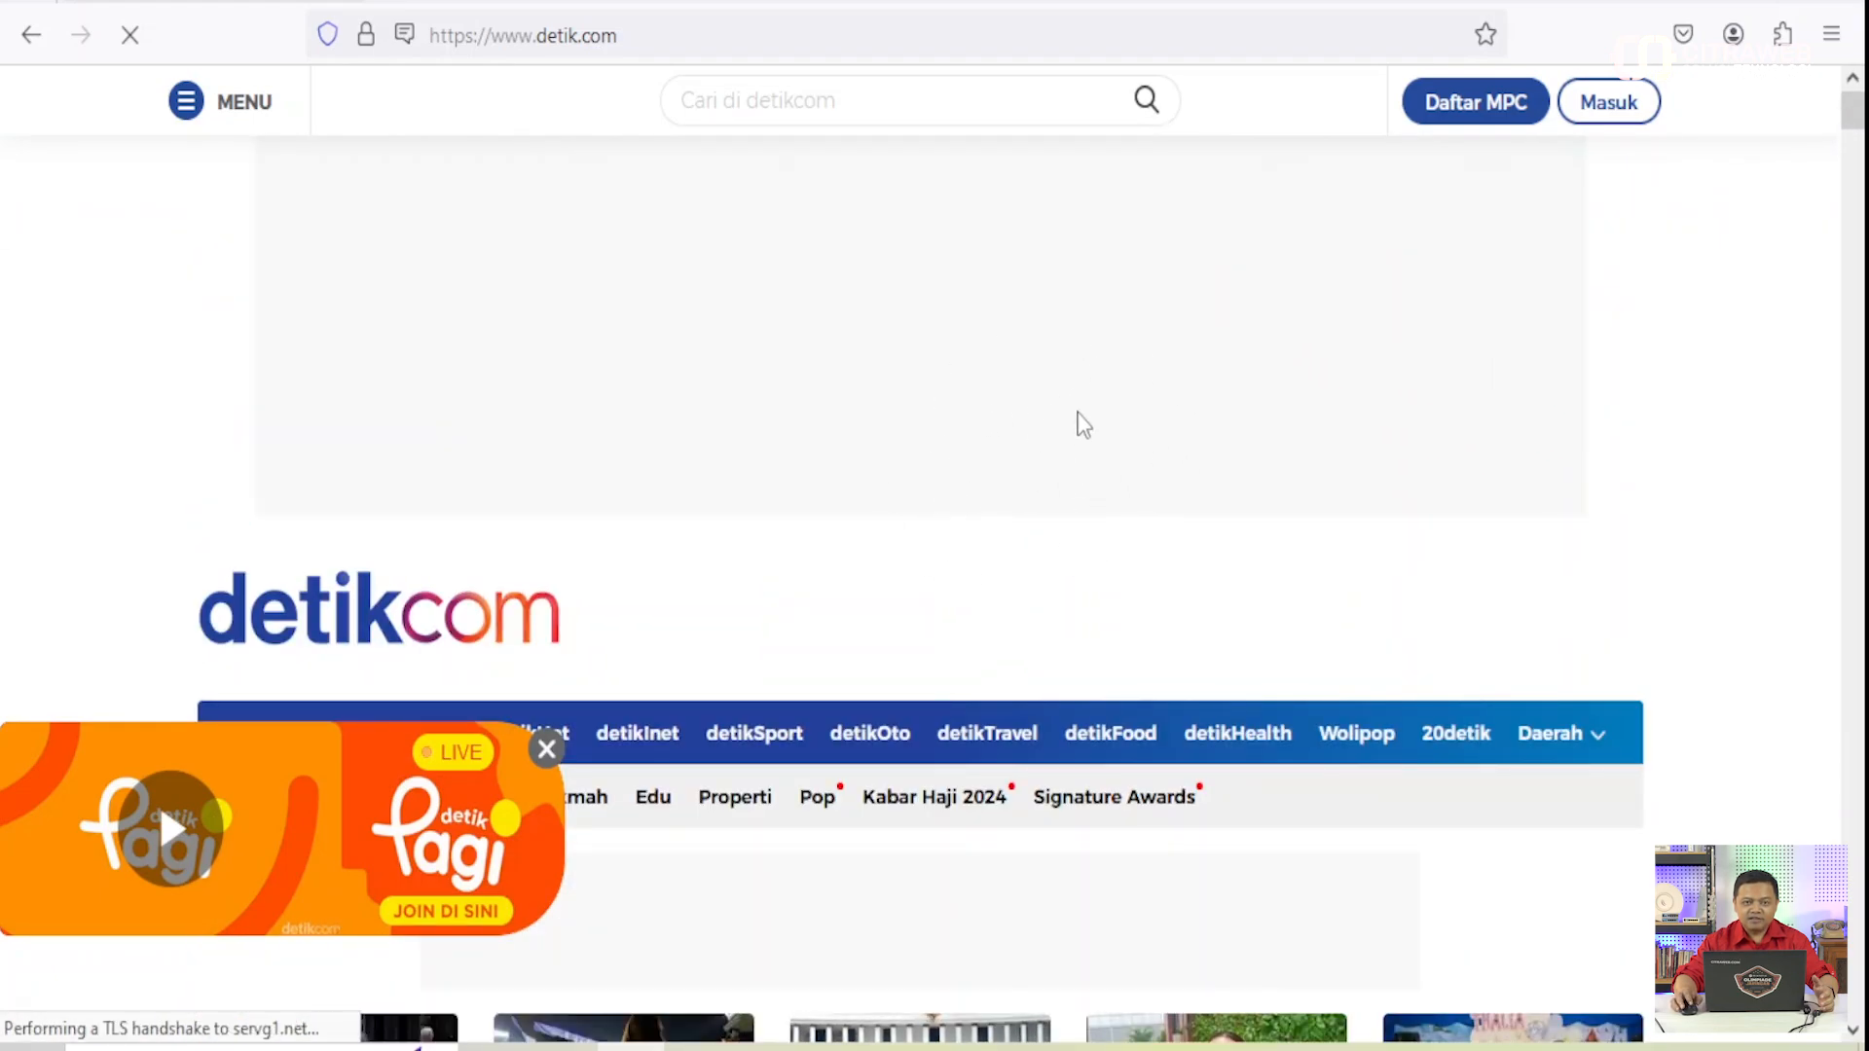
scroll(1084, 425, down, 6)
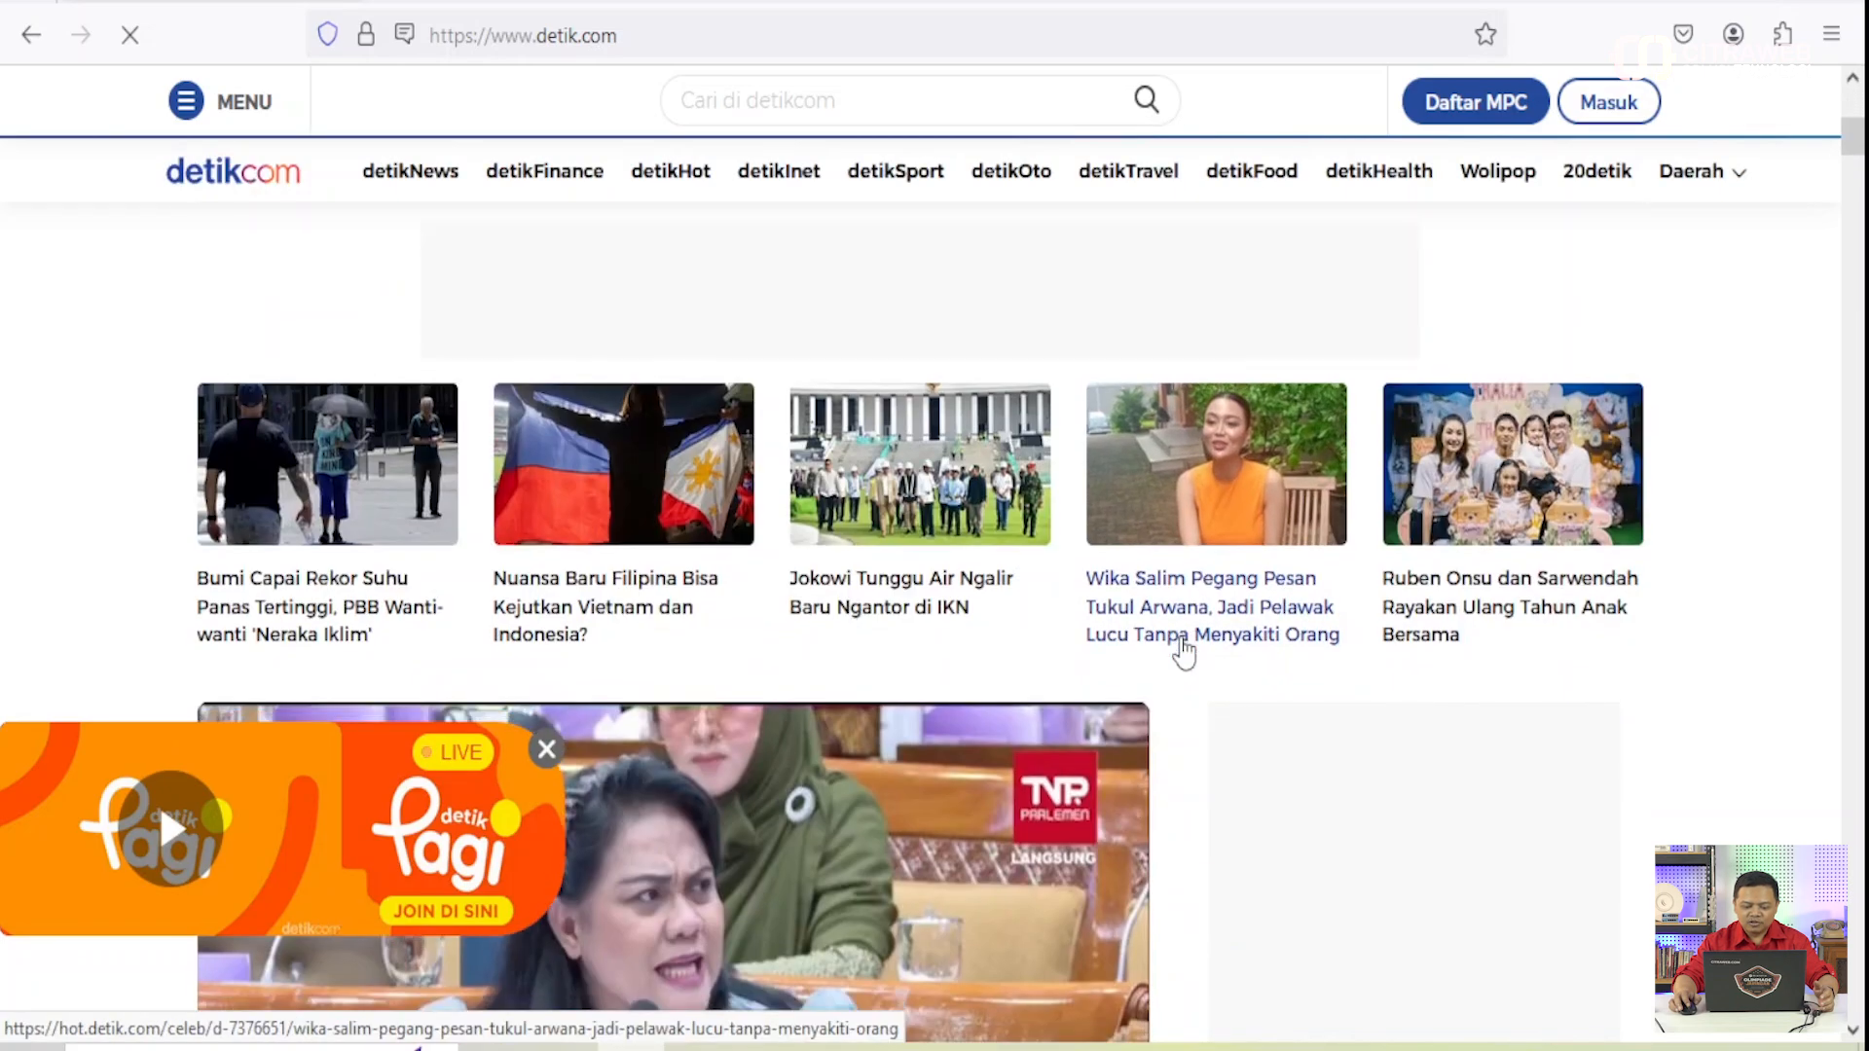
scroll(1185, 649, down, 5)
scroll(1186, 650, up, 10)
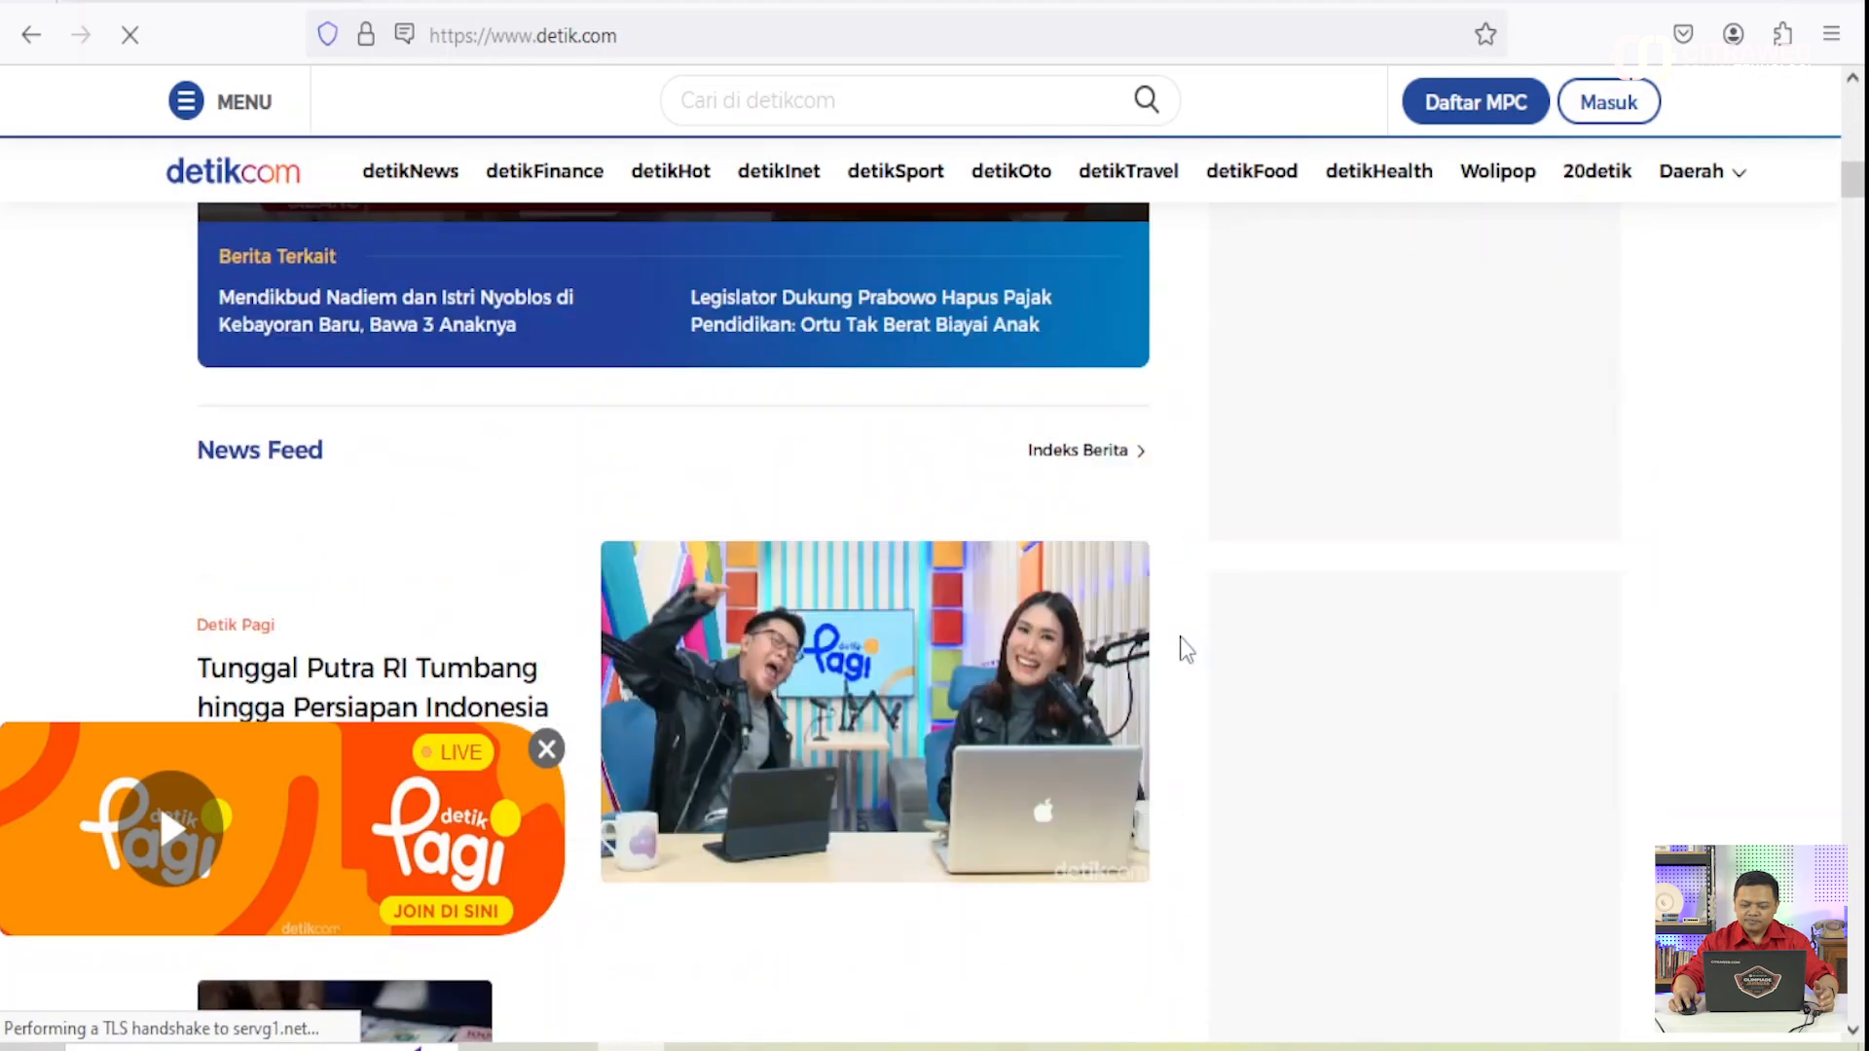
scroll(1186, 649, up, 5)
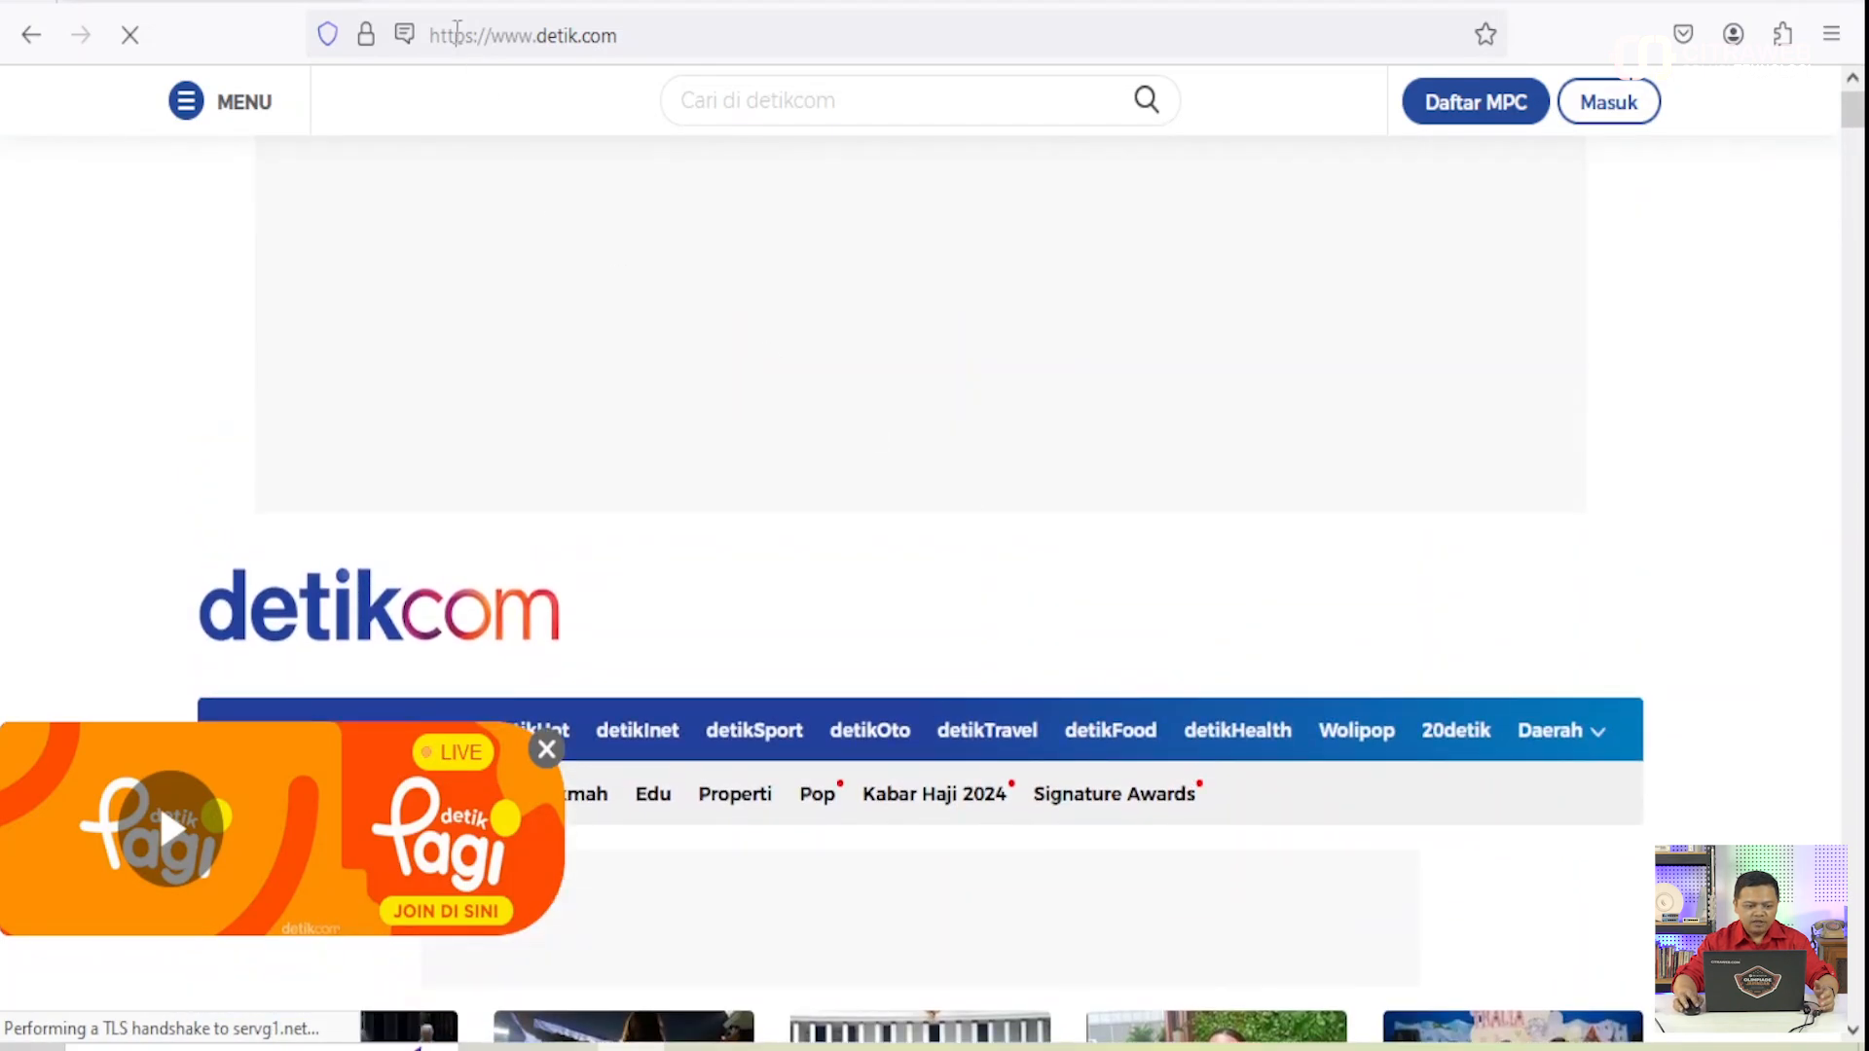
- Load goal.com in a new browser tab as another ad-blocking test site
key(ctrl+t)
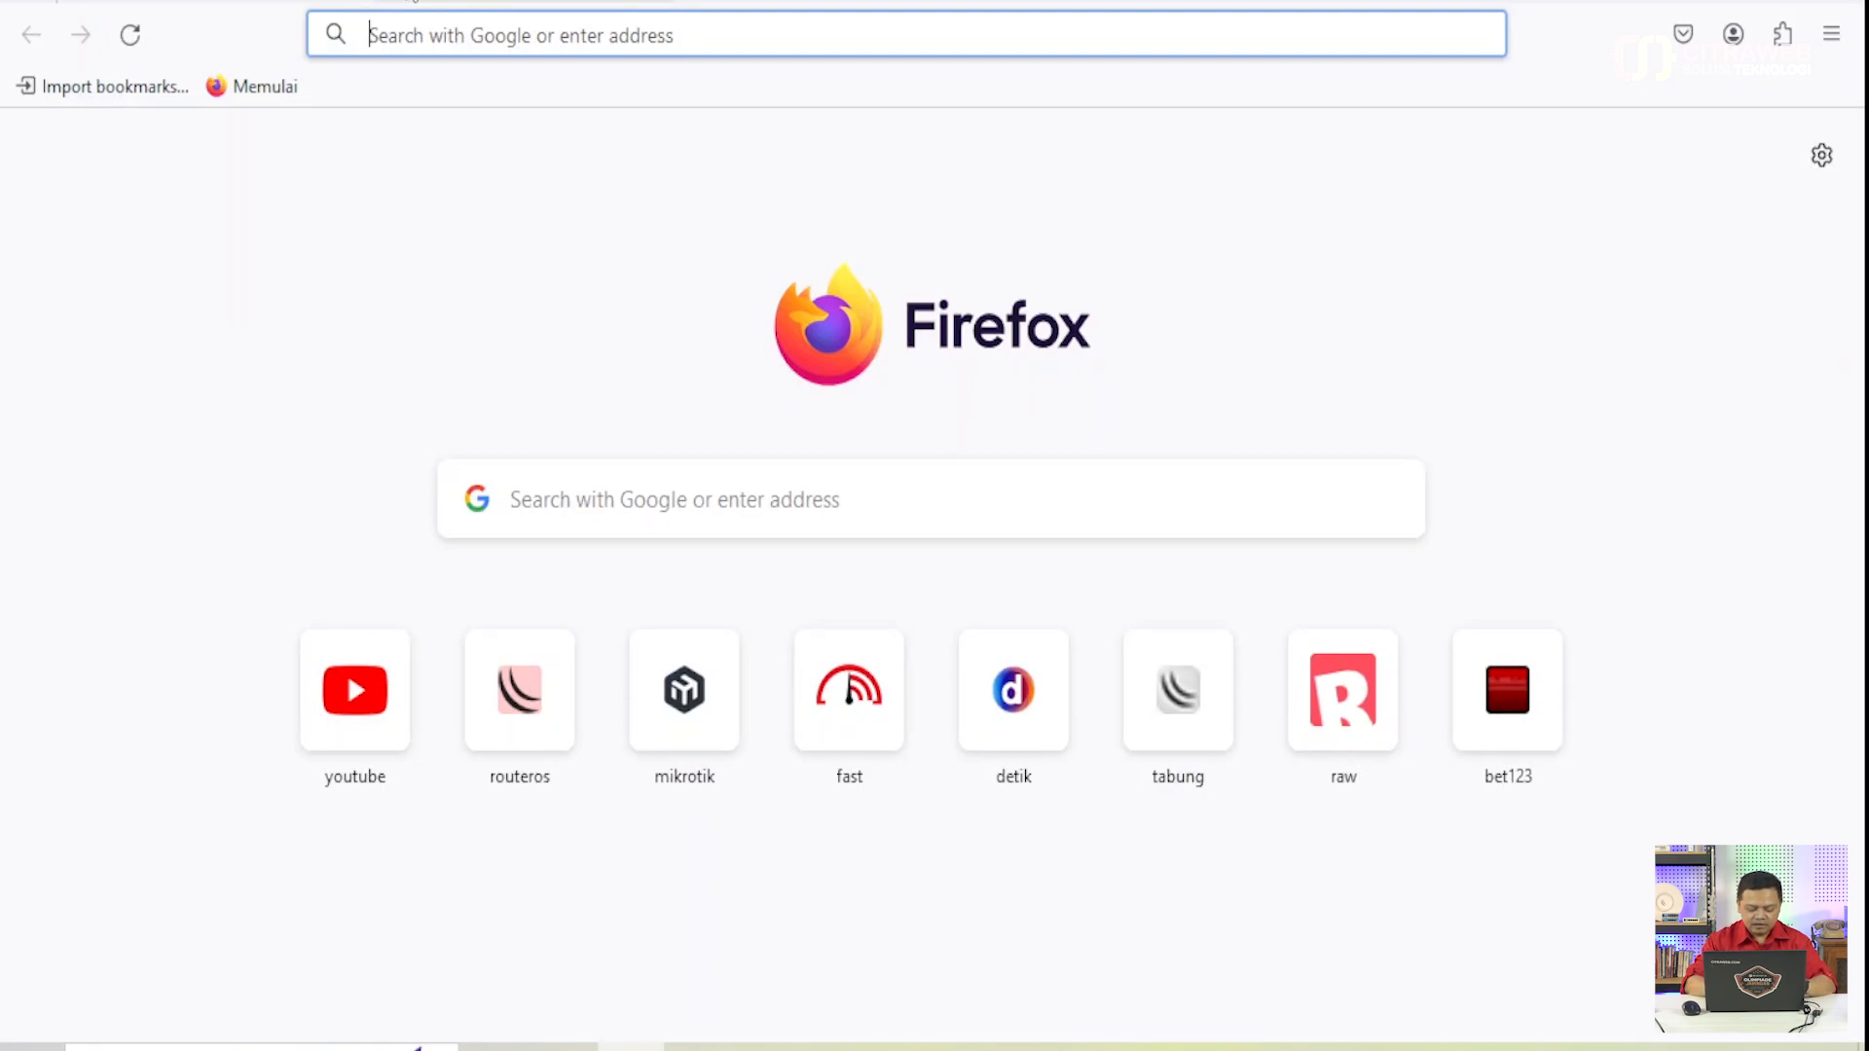
text(goal.com)
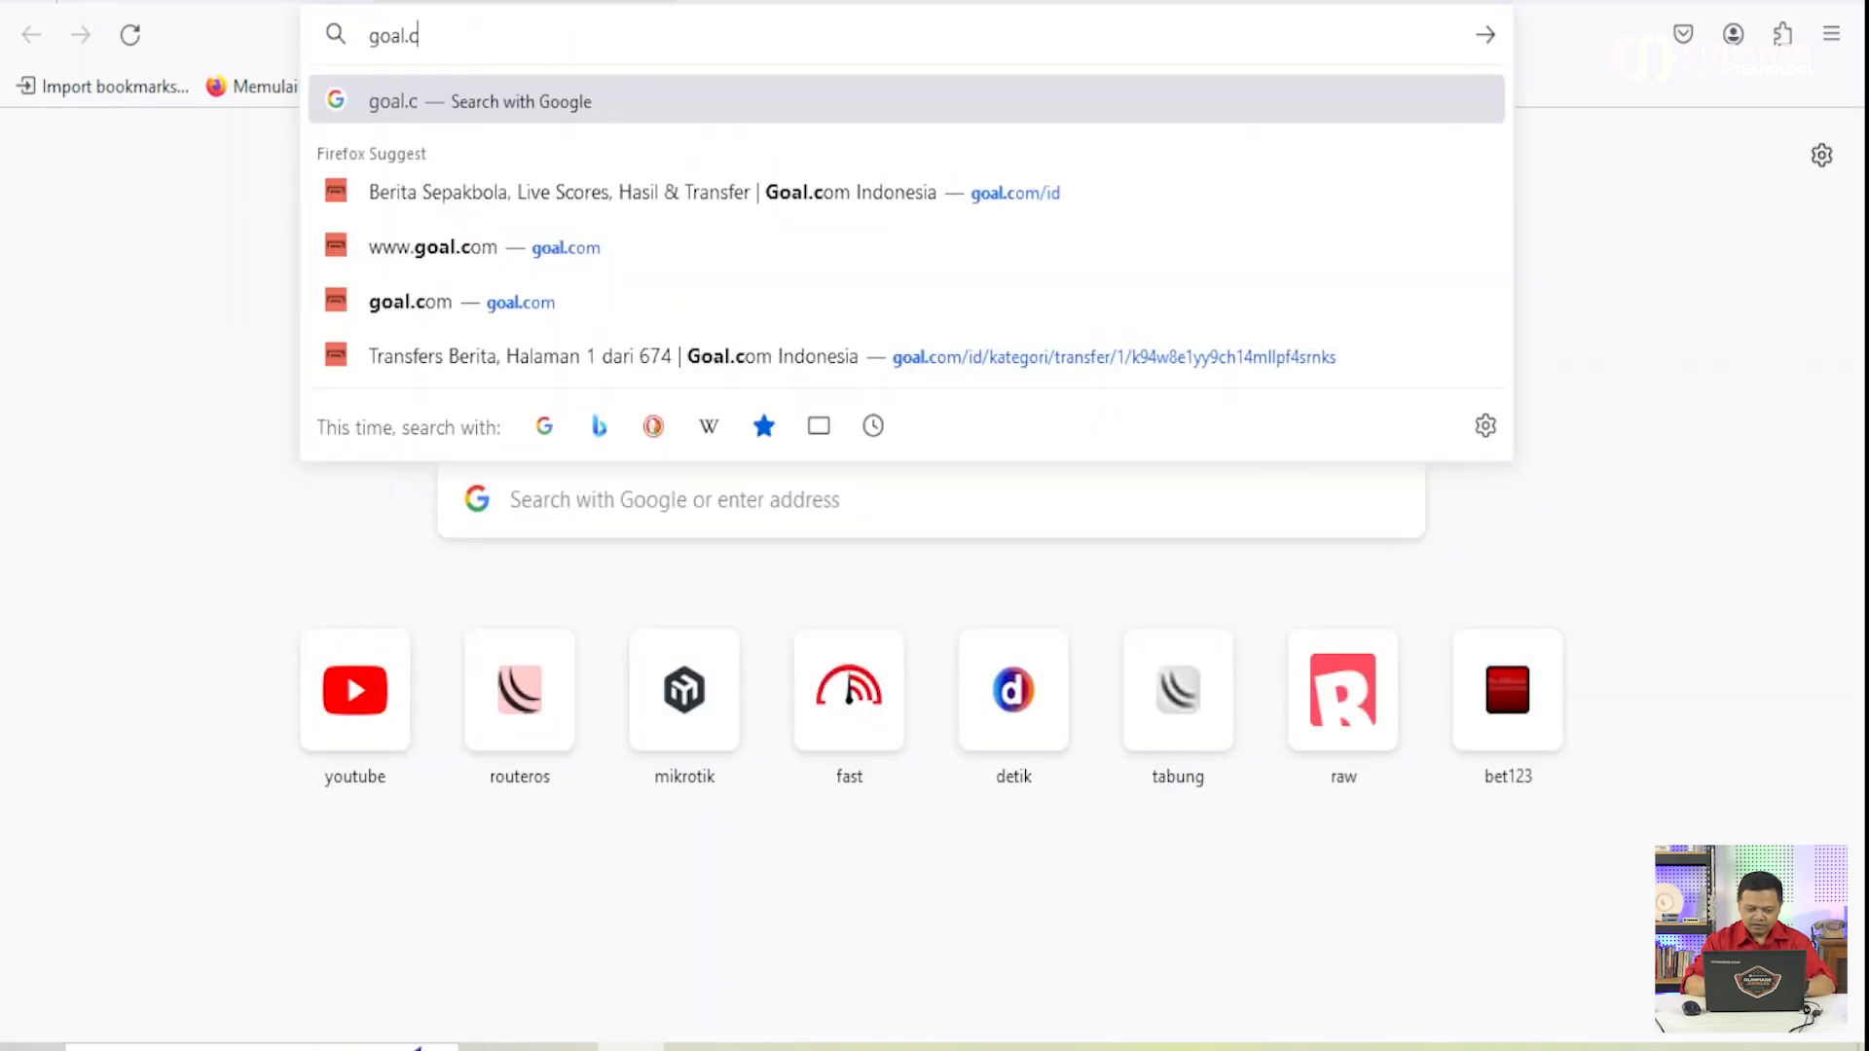
key(Return)
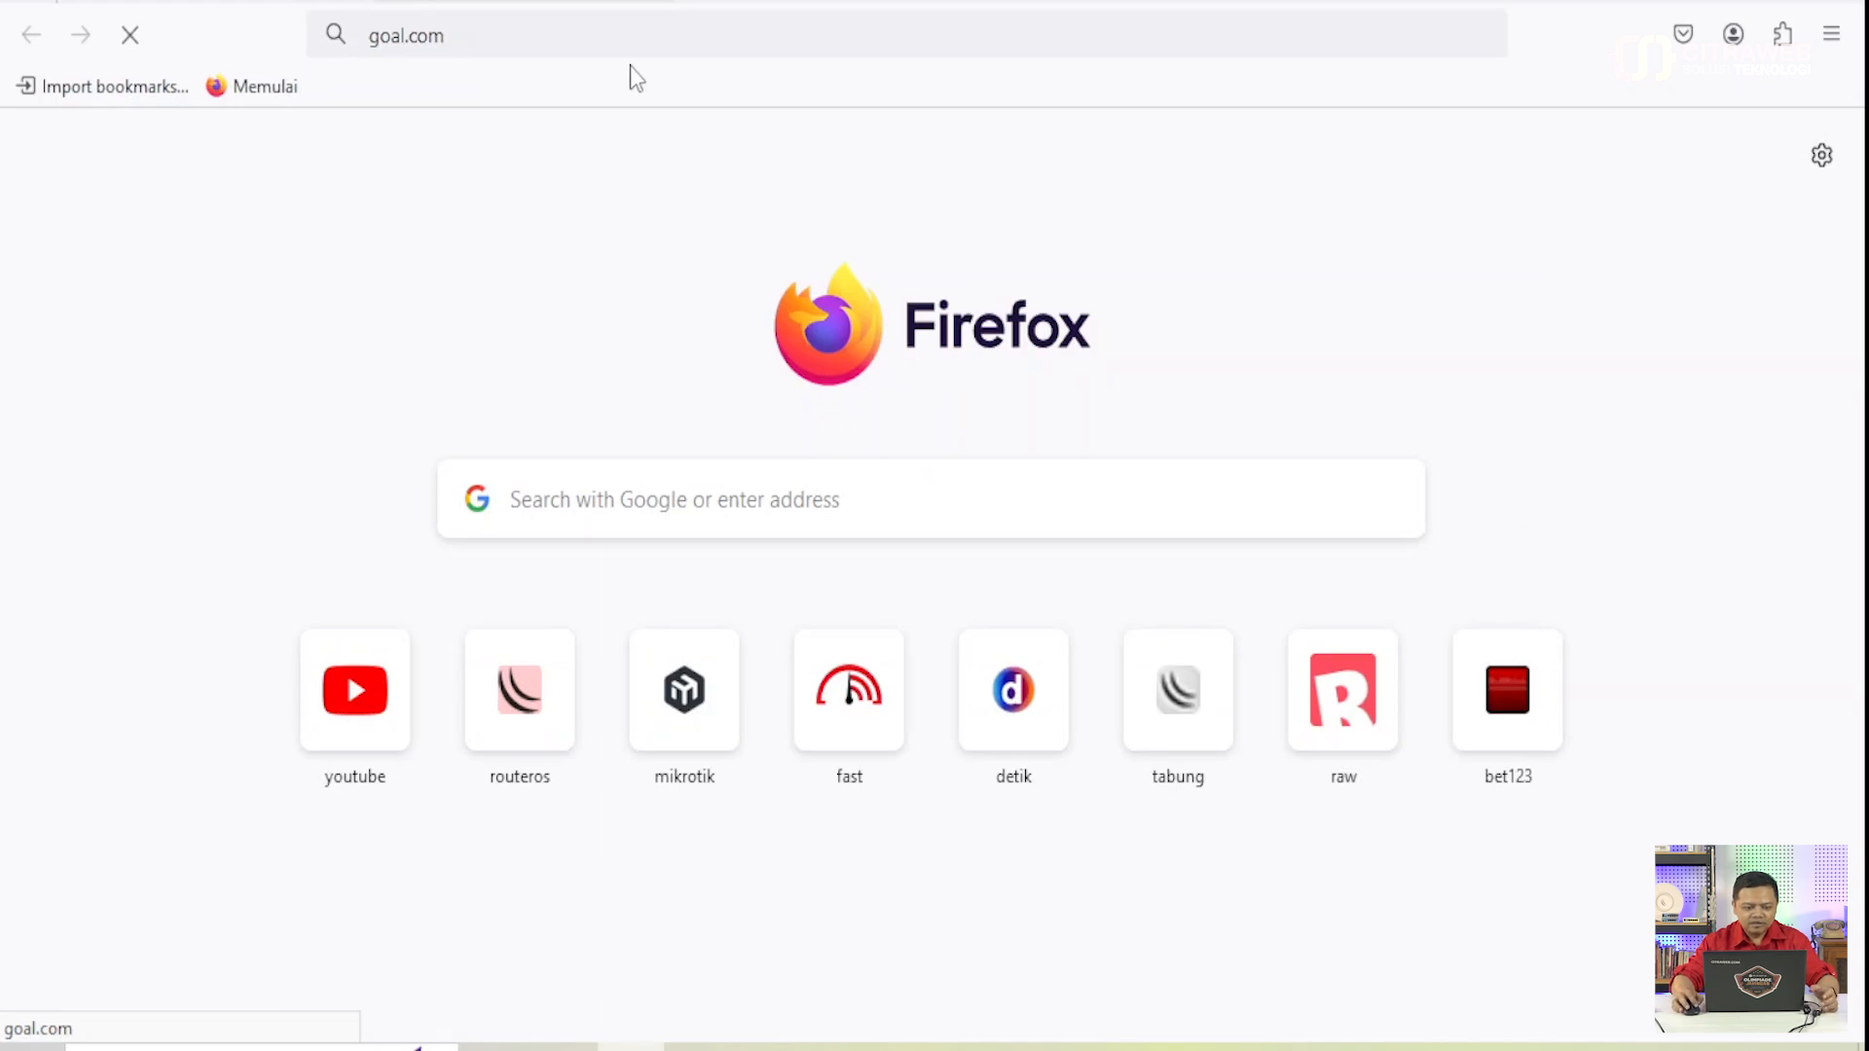
- Load livescore.com in another new browser tab as a test site and dismiss its cookie notice
click(716, 3)
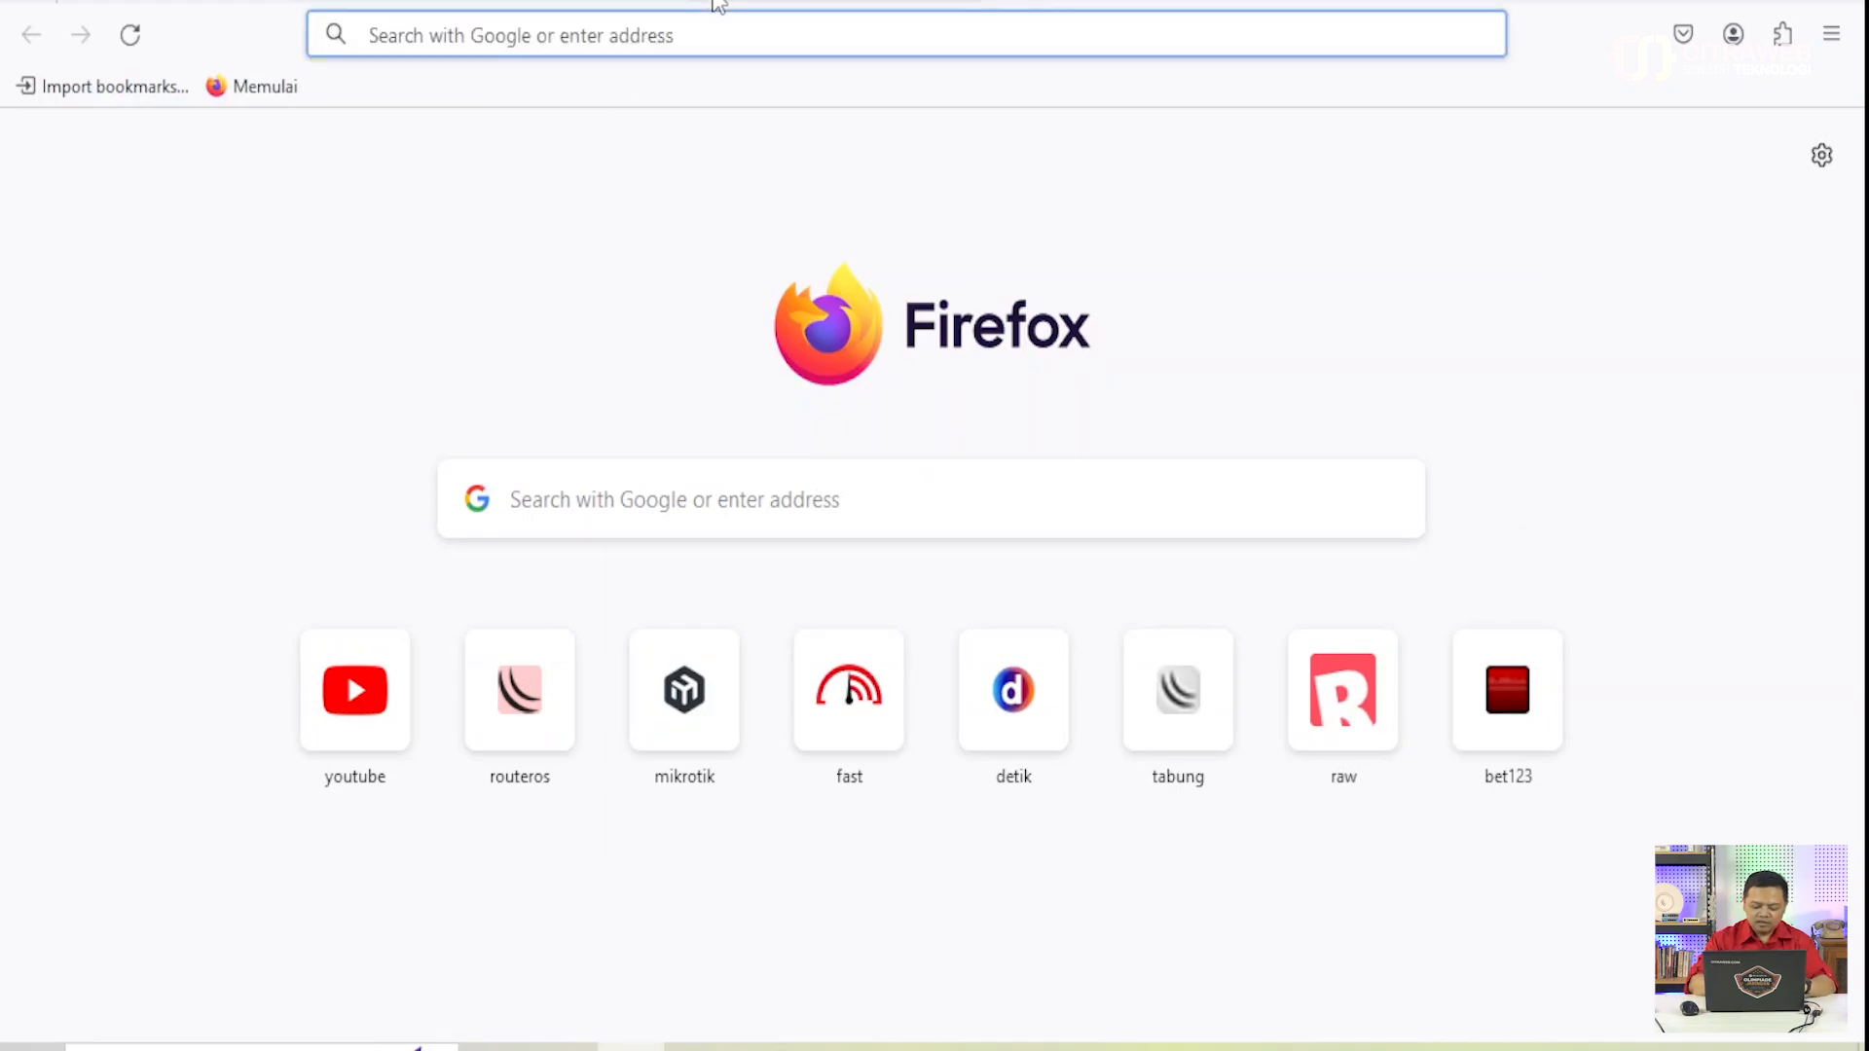
text(lives)
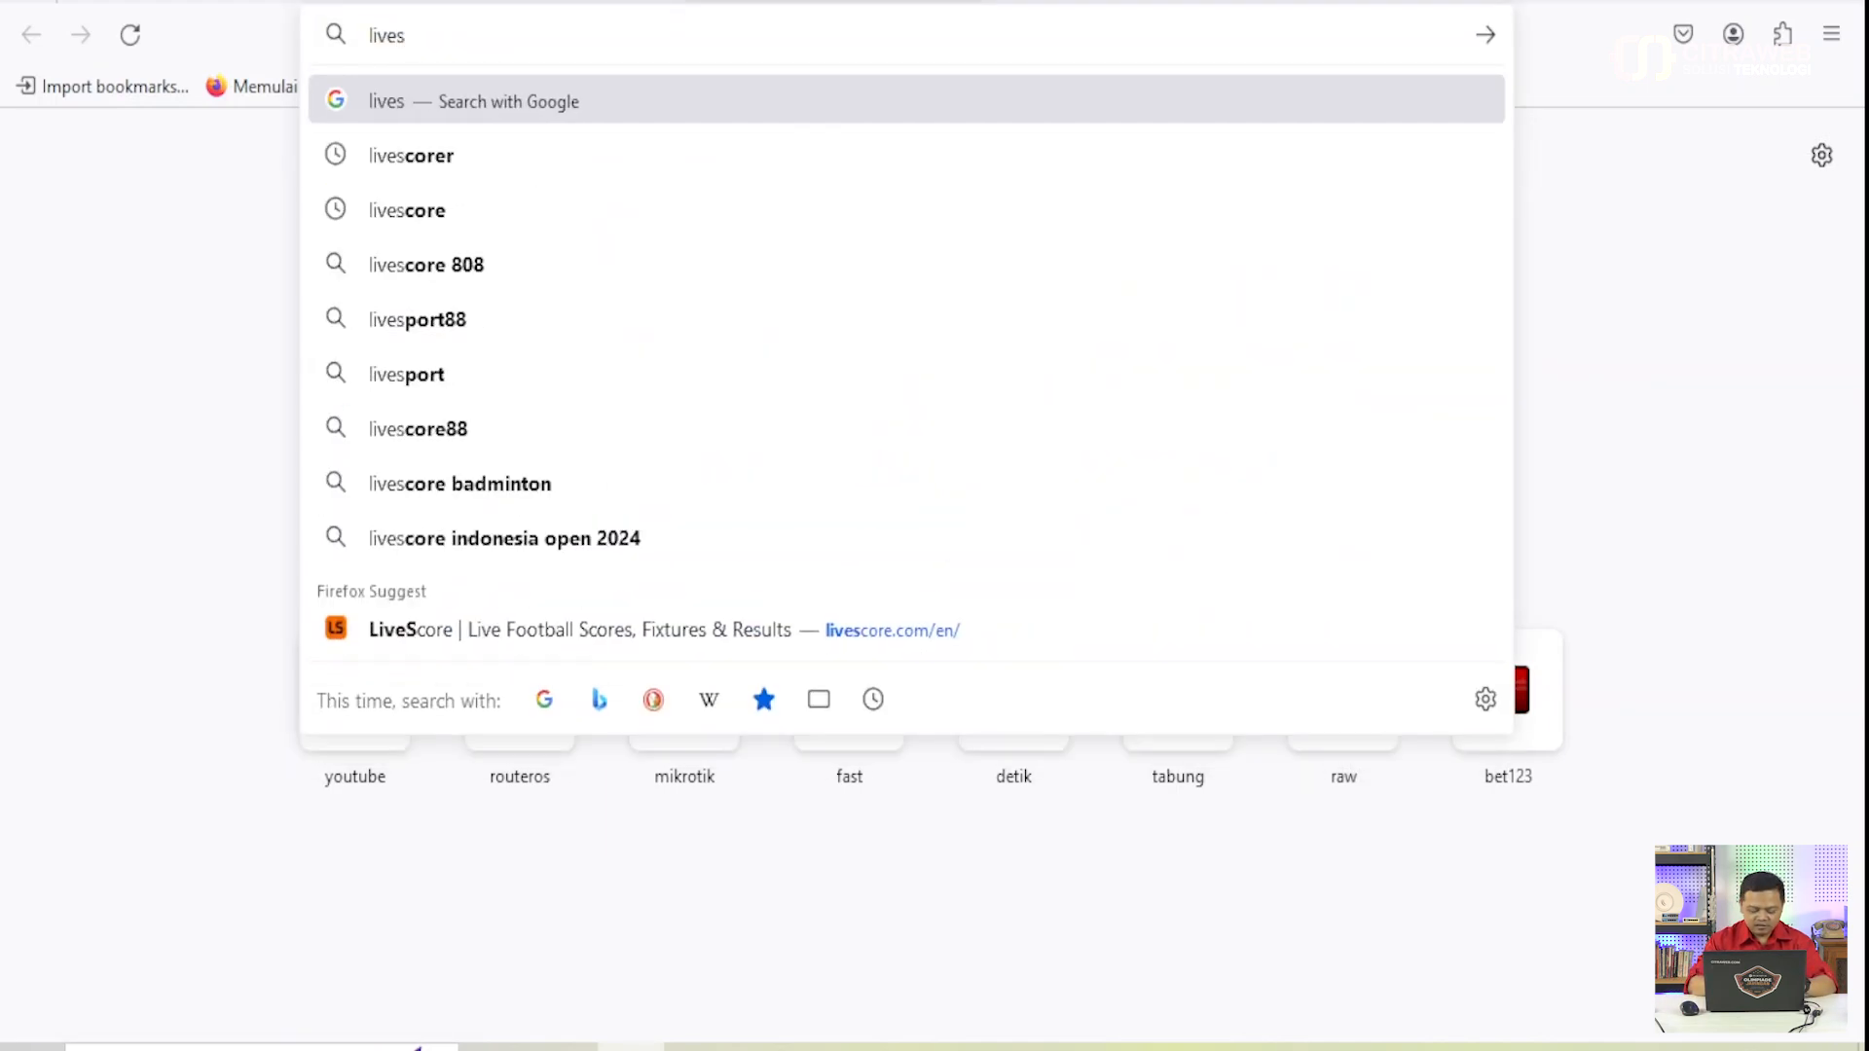
text(core.c)
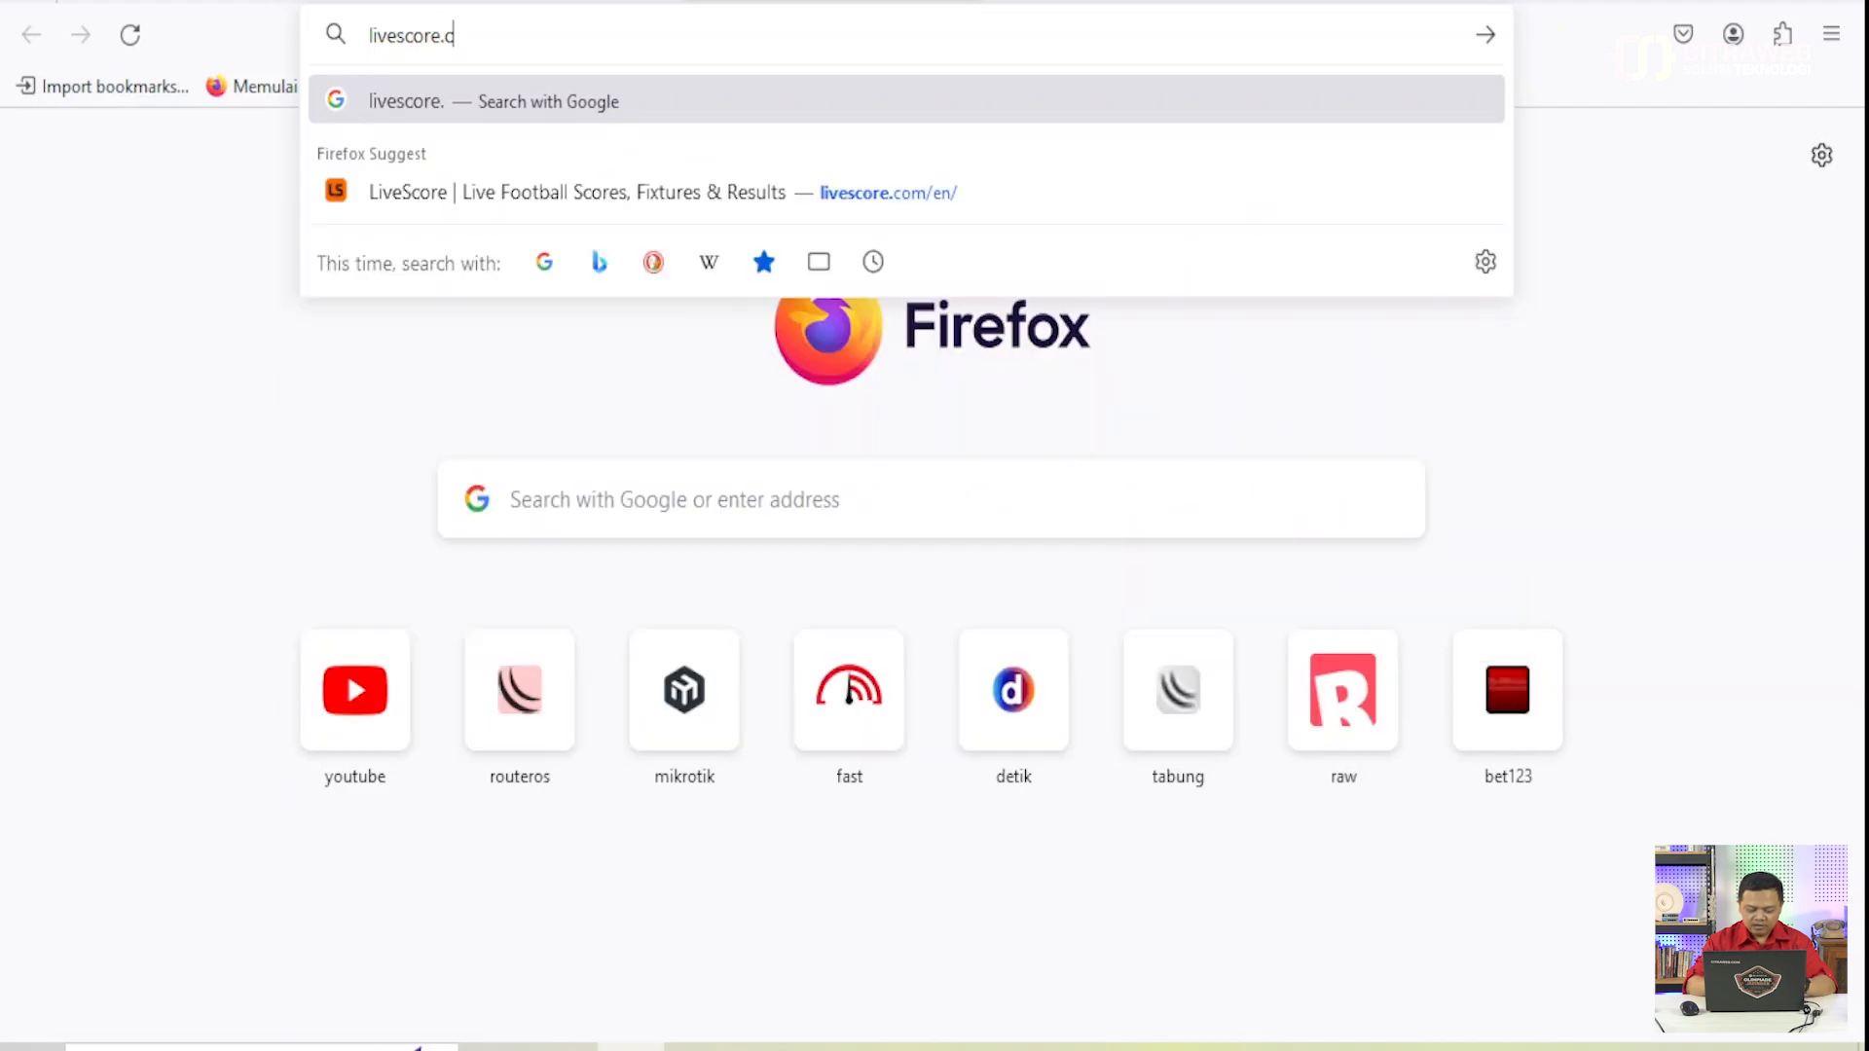
text(om)
key(Return)
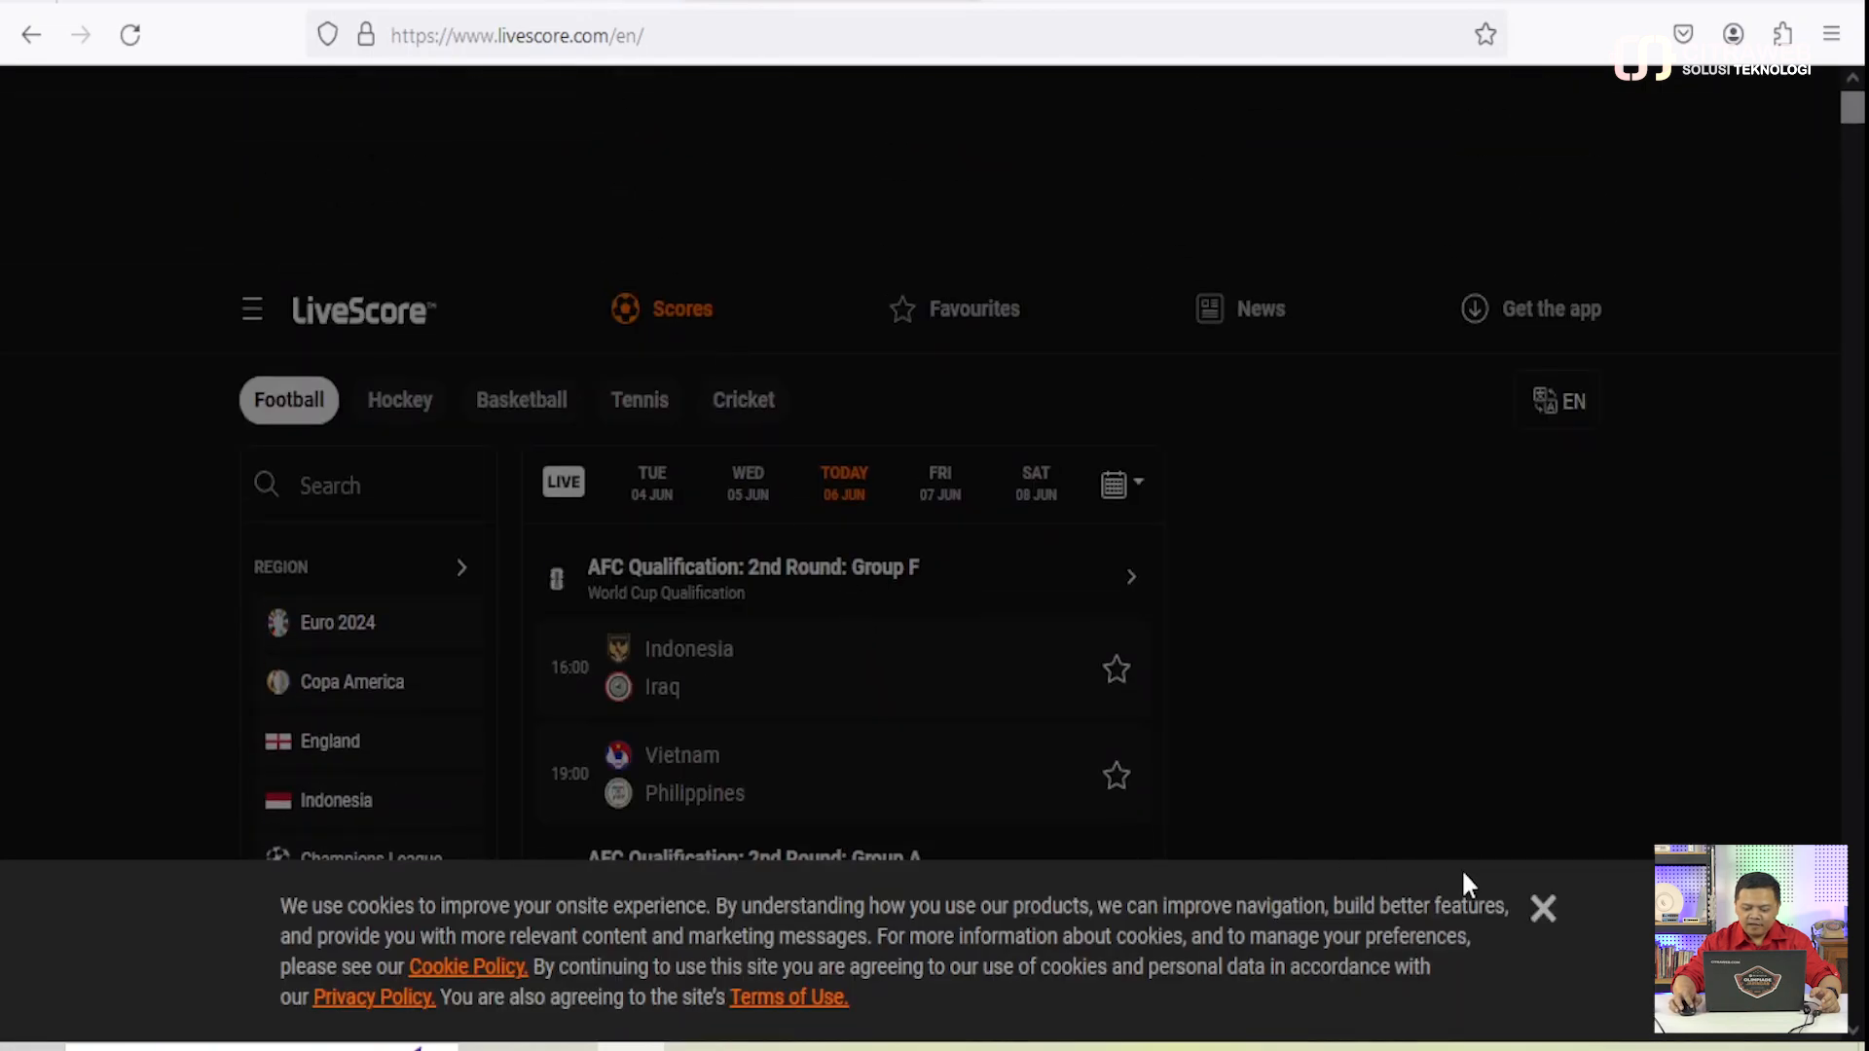
click(1535, 910)
- Examine the open goal.com, livescore.com and detik.com pages for remaining advertisements and blank ad areas
click(603, 2)
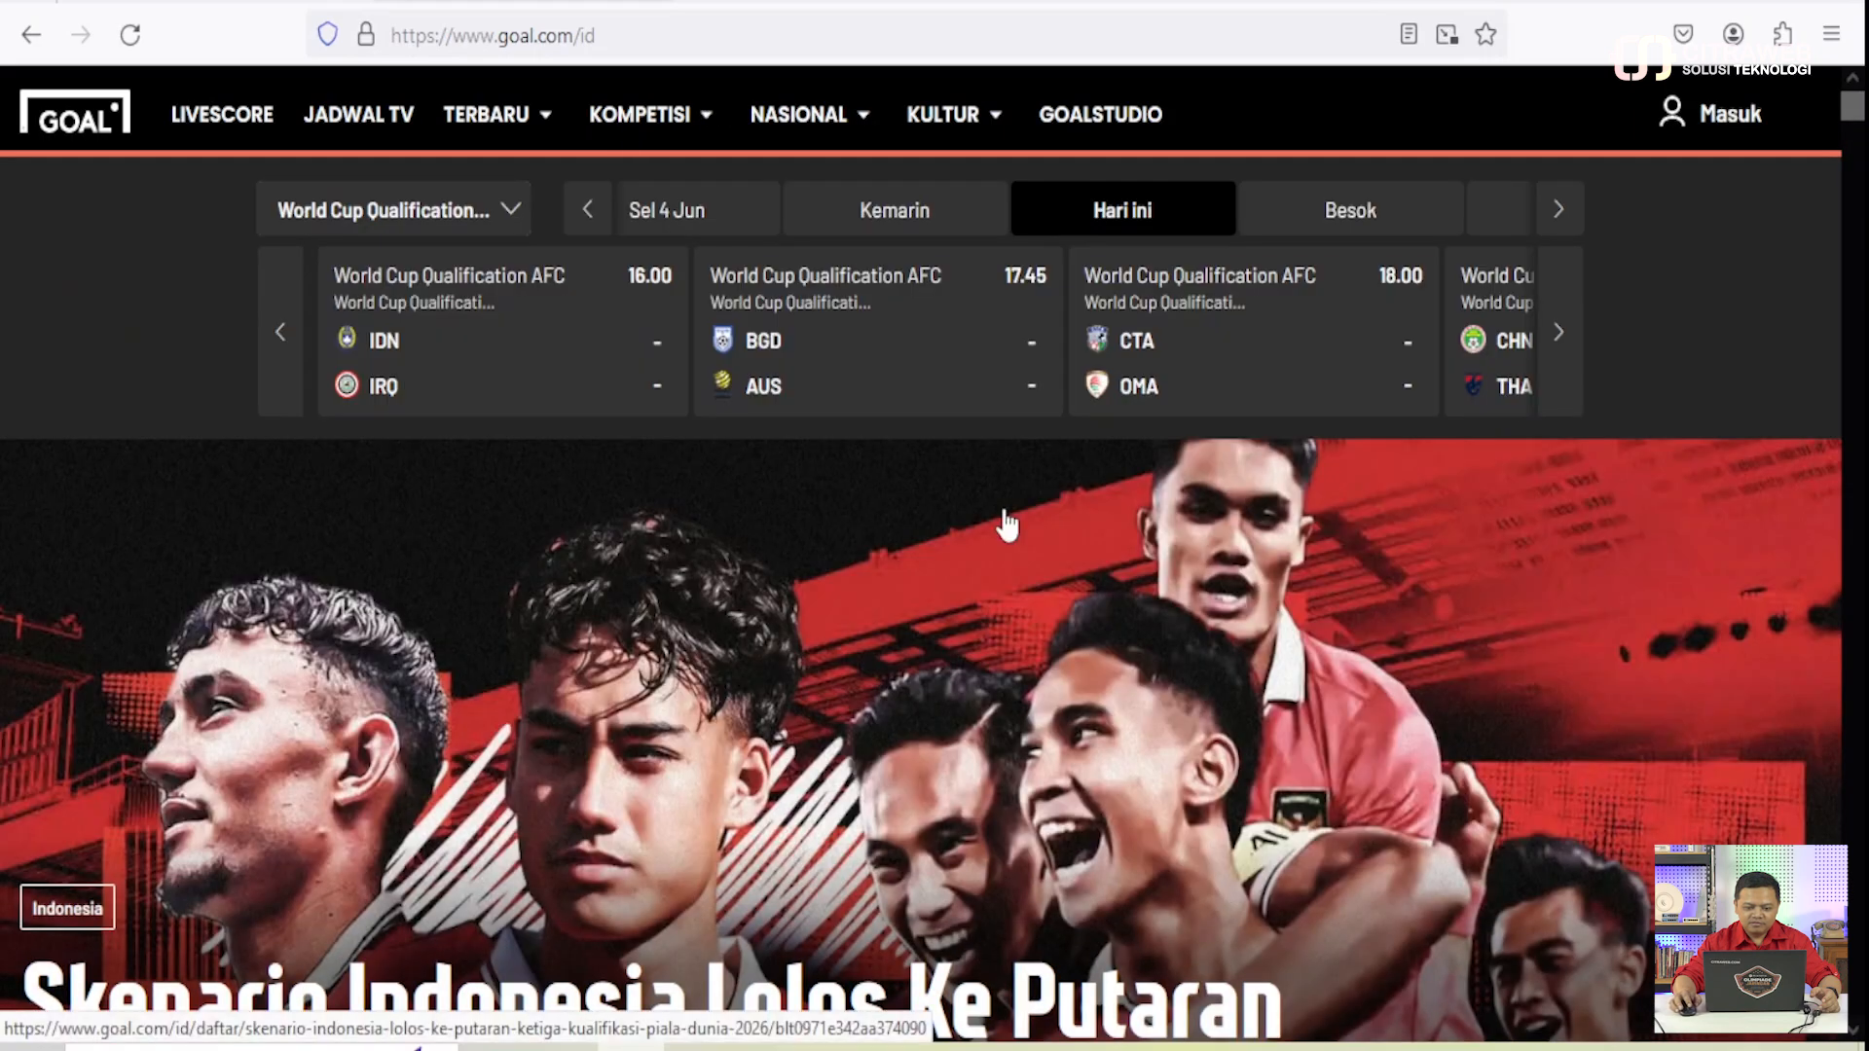
click(835, 2)
scroll(868, 546, down, 10)
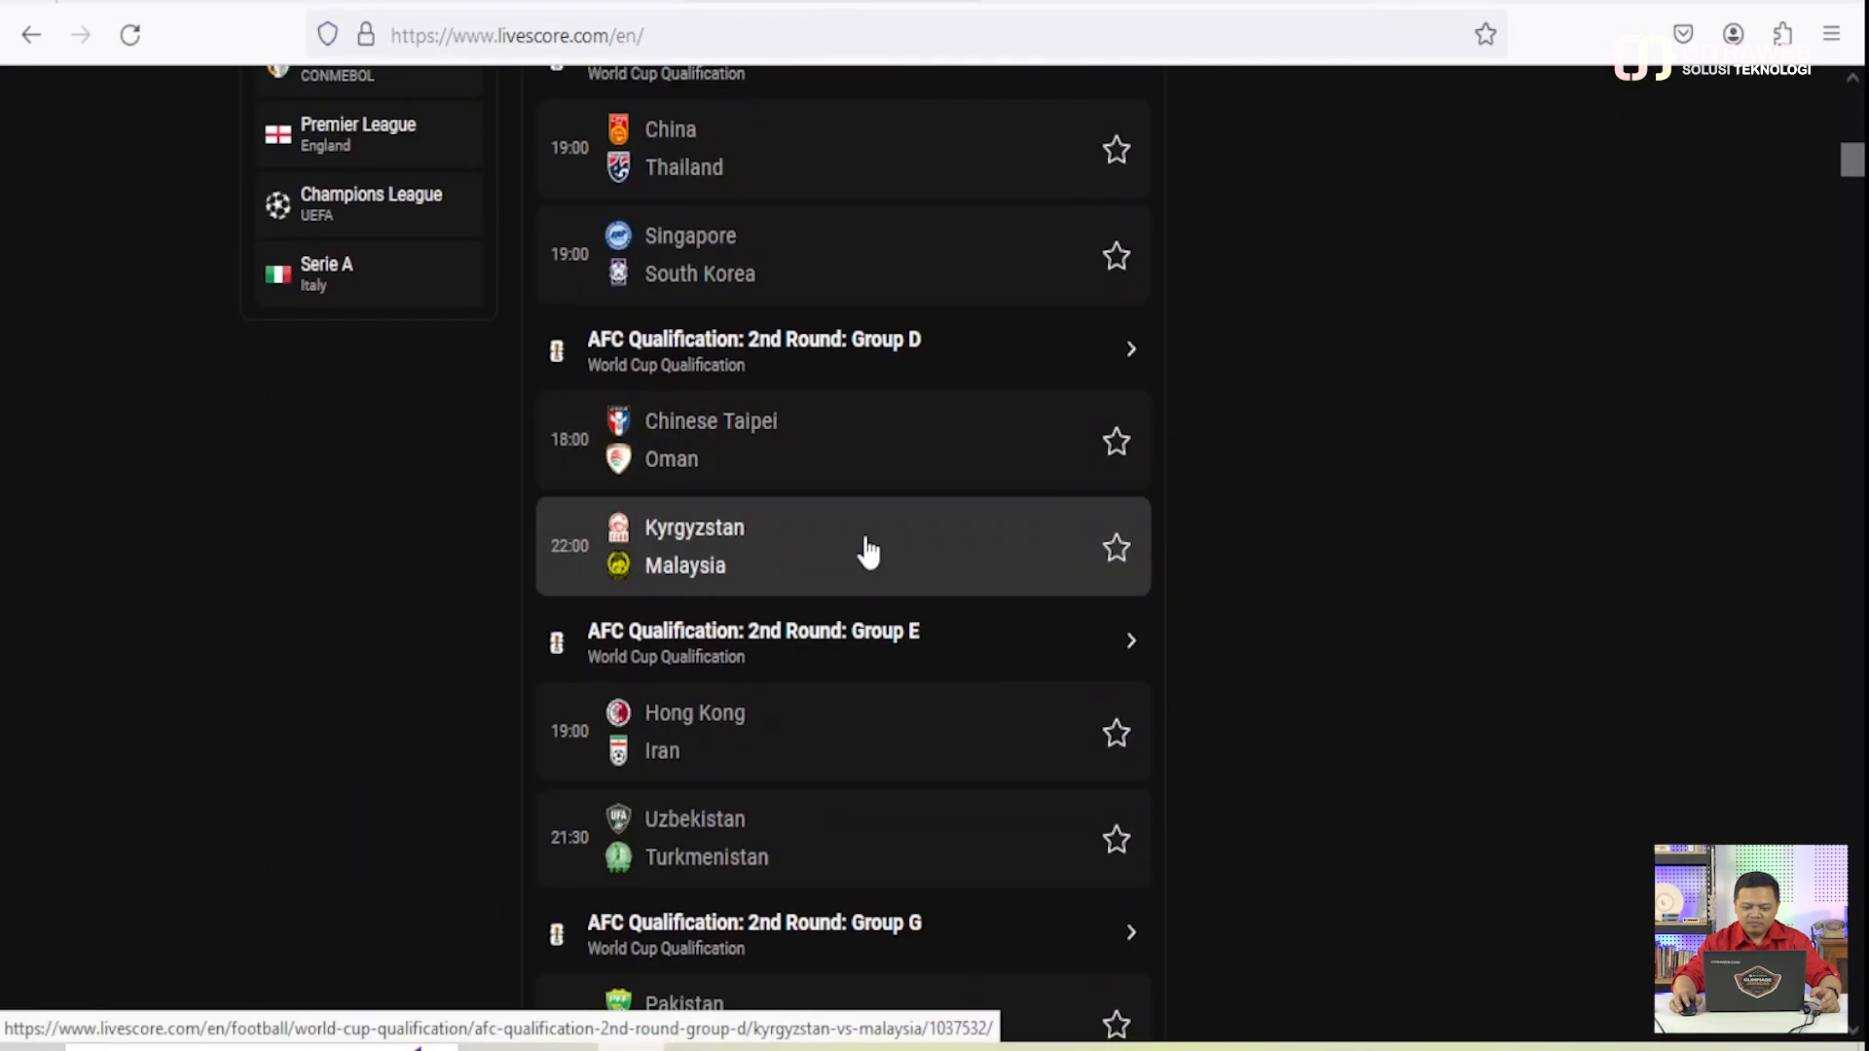
scroll(868, 545, down, 5)
click(561, 3)
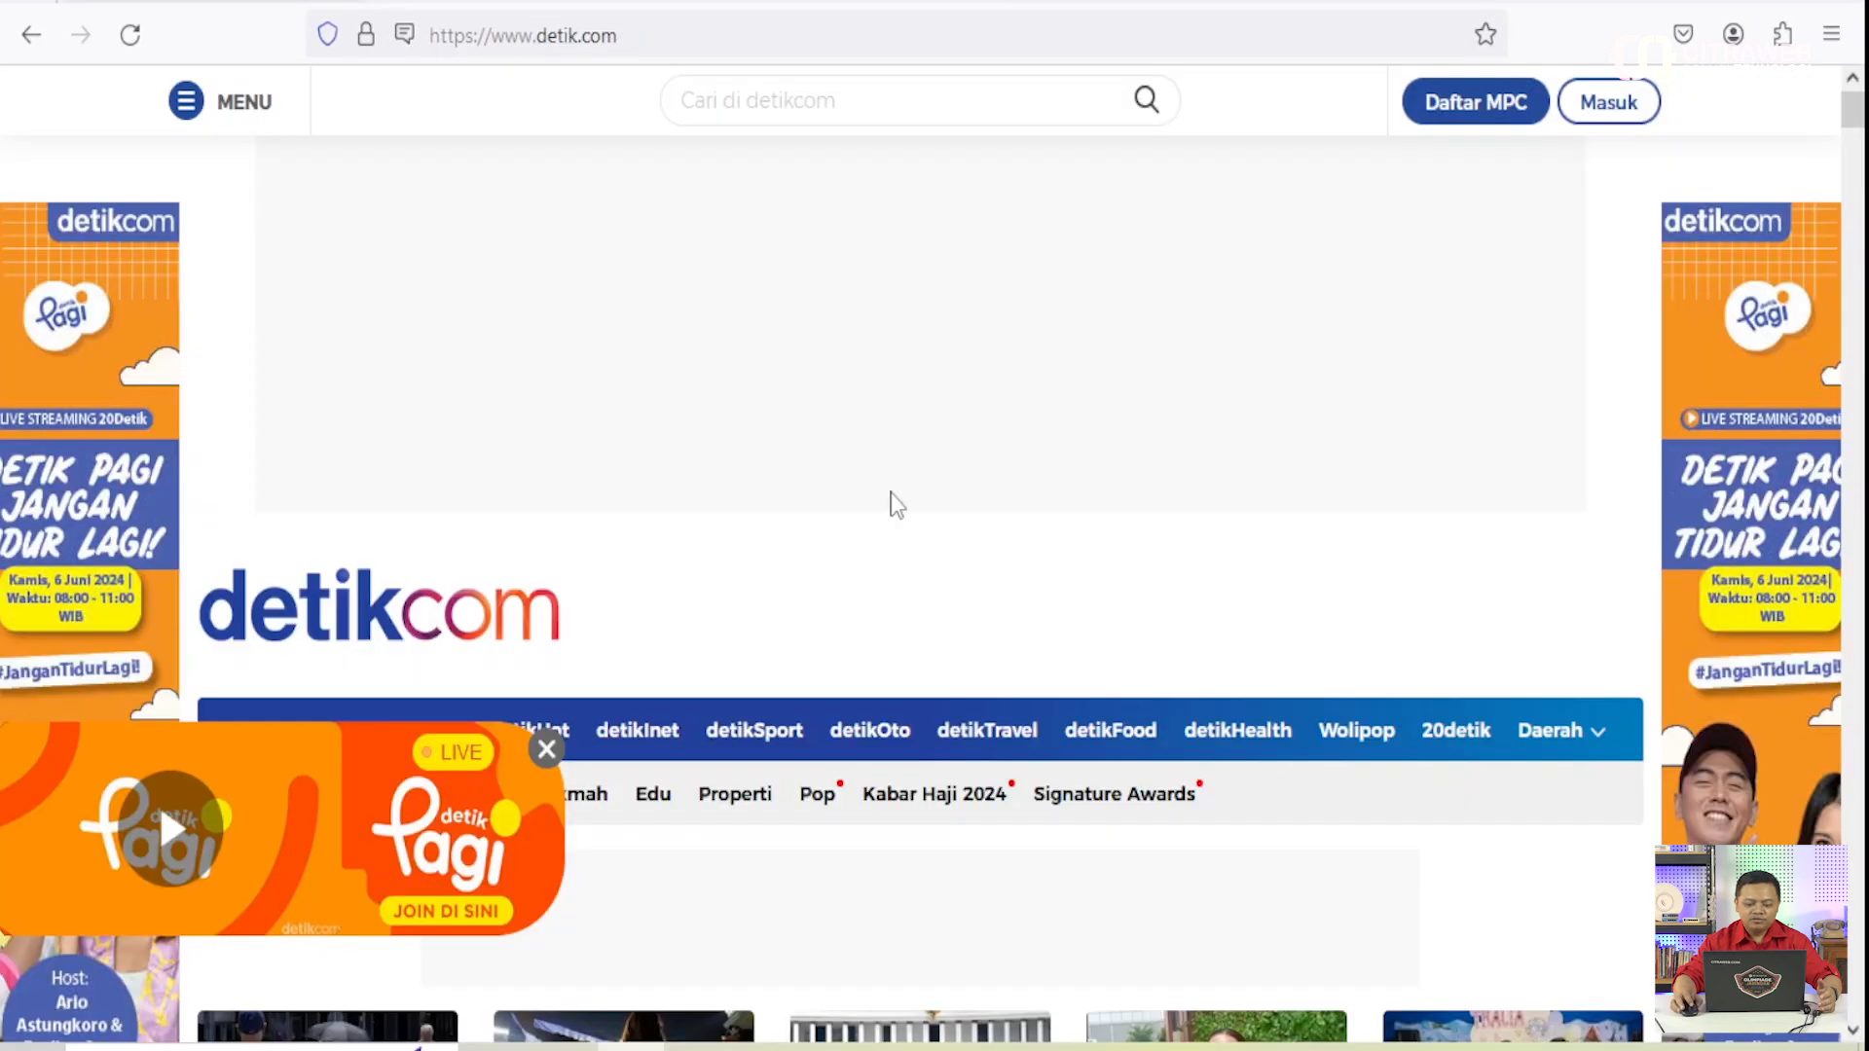
scroll(960, 535, down, 10)
scroll(963, 543, down, 5)
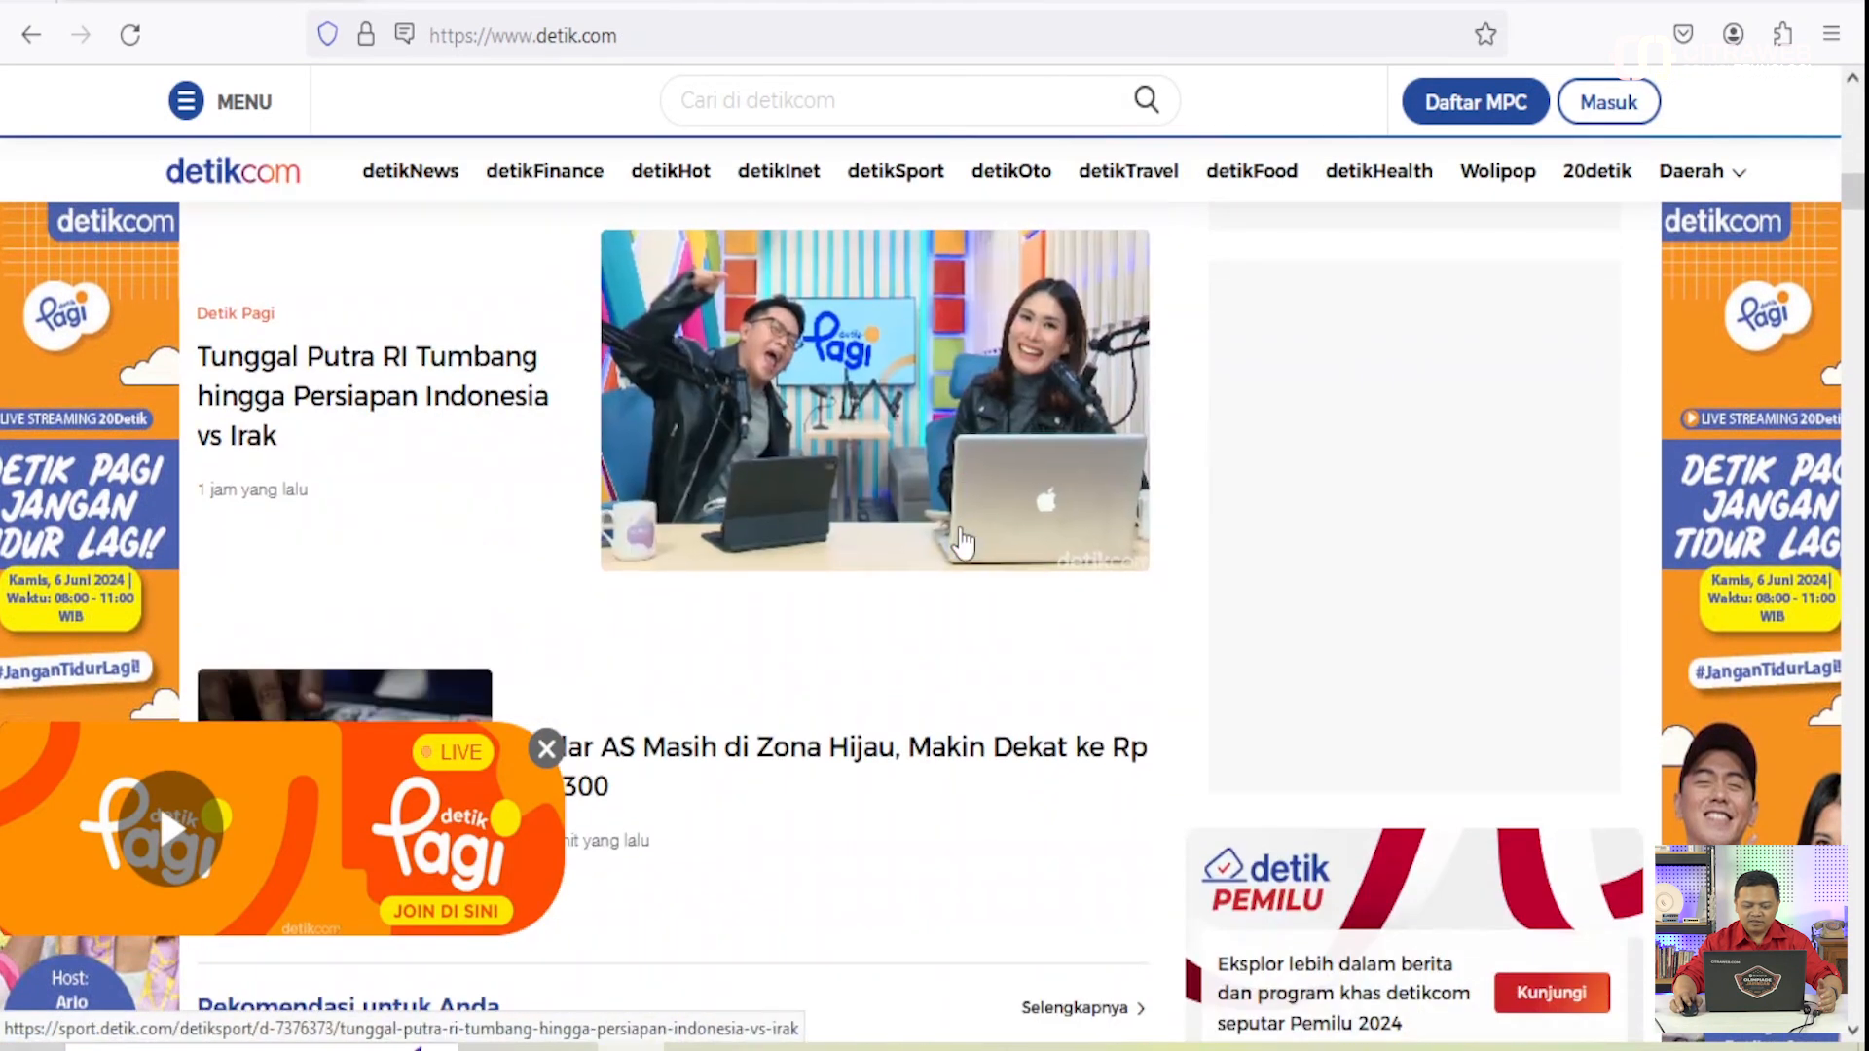
scroll(964, 540, up, 15)
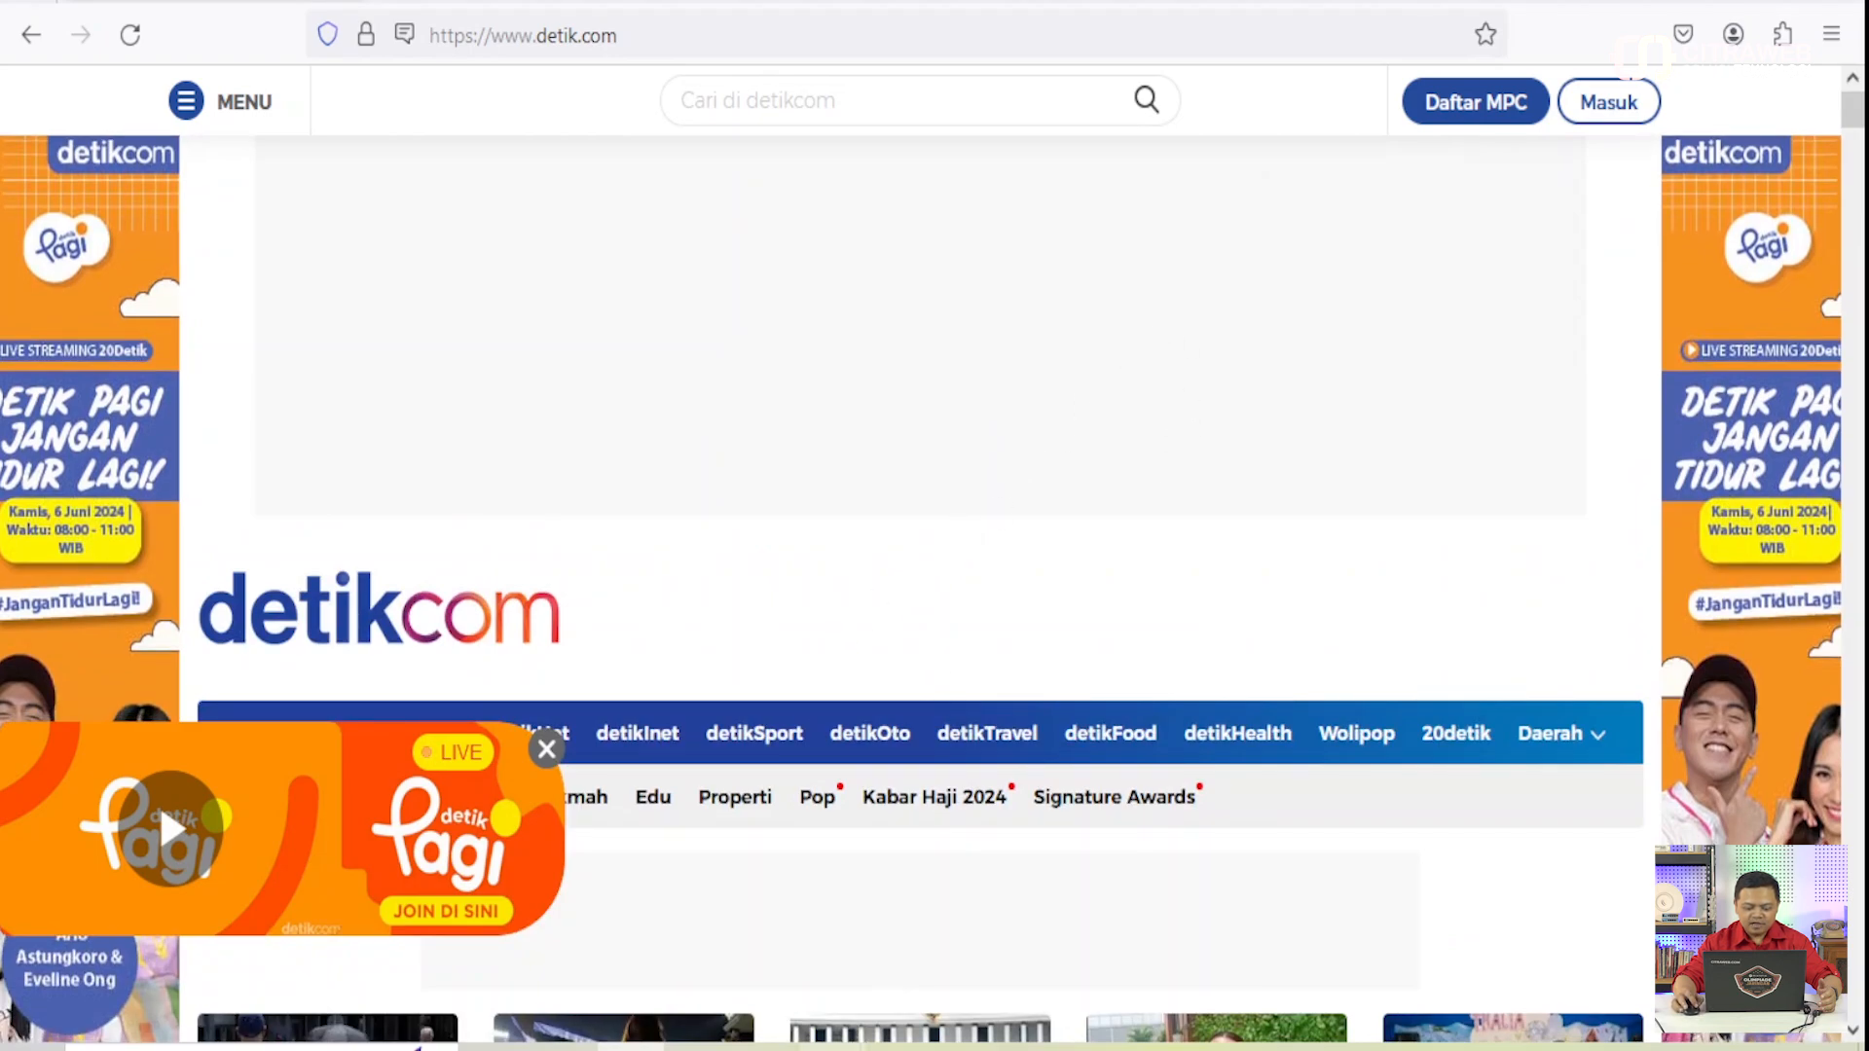
- Switch to WinBox and close the DNS settings window to check the match count of the StevenBlack.txt adlist
mouse_move(857, 1044)
click(949, 959)
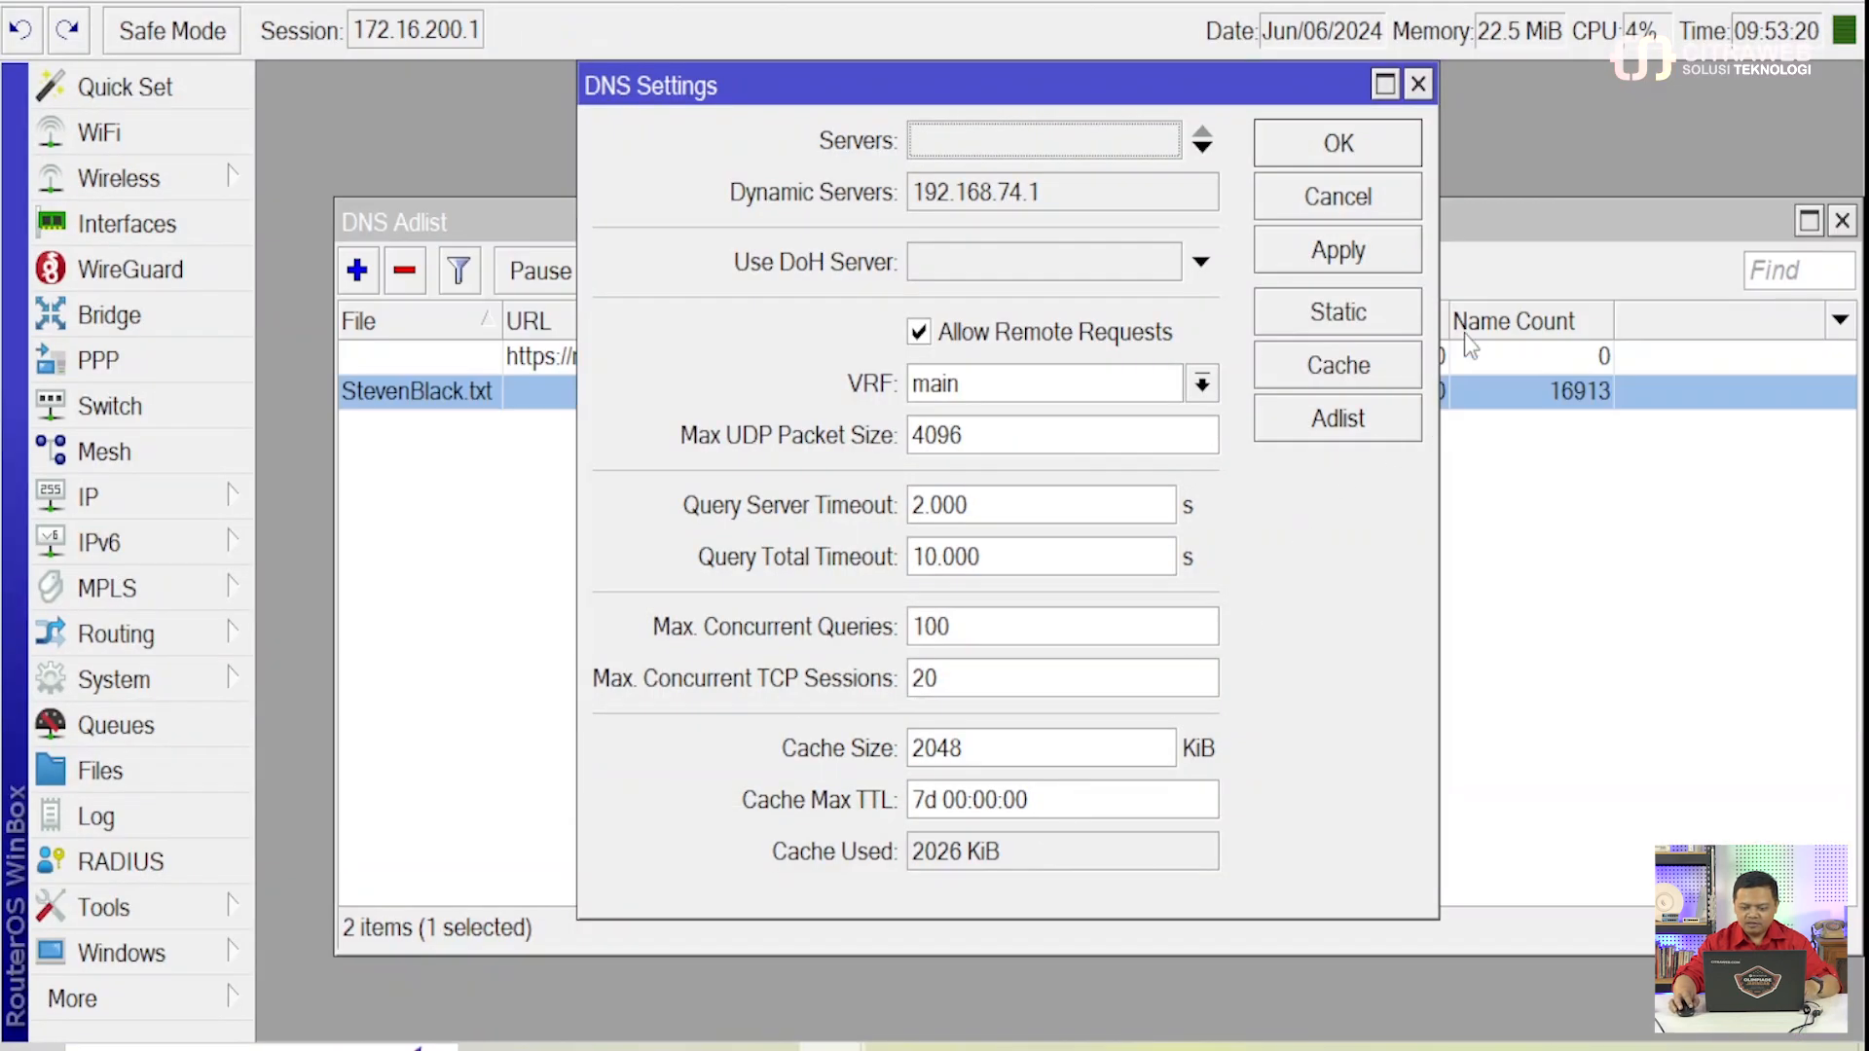
click(1418, 85)
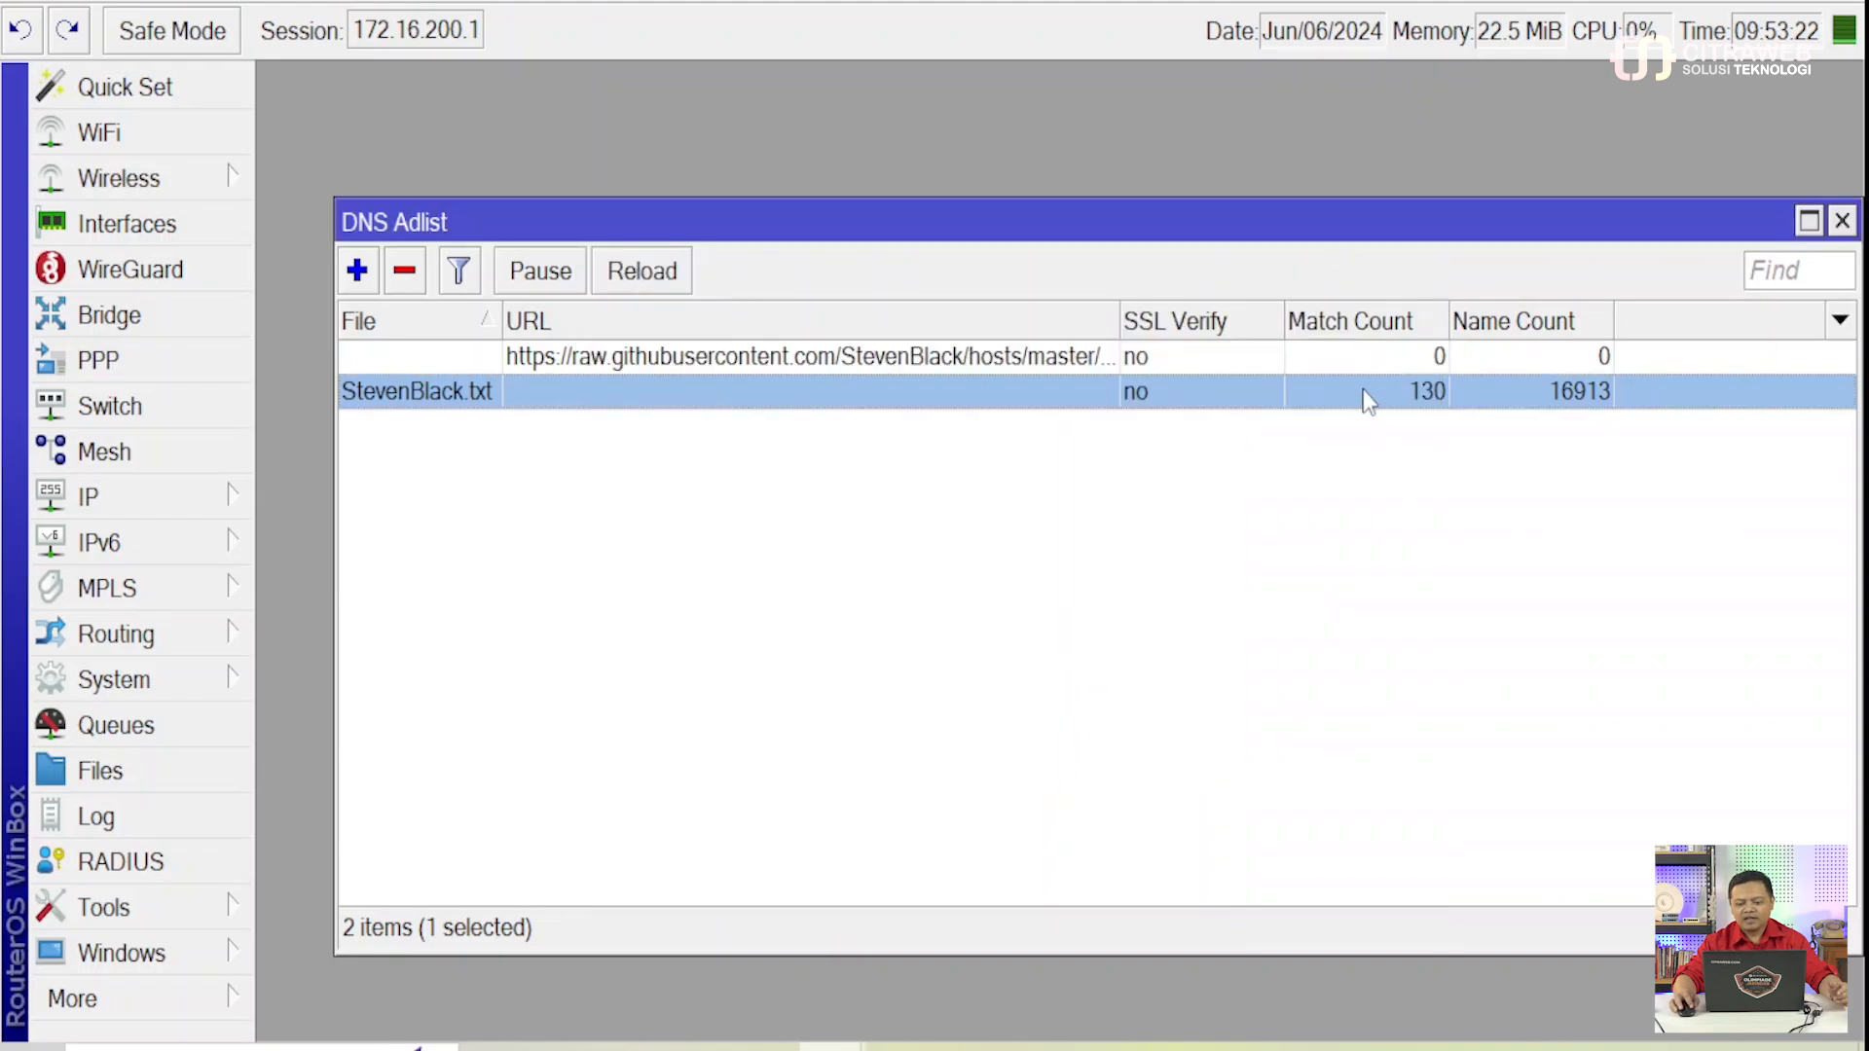